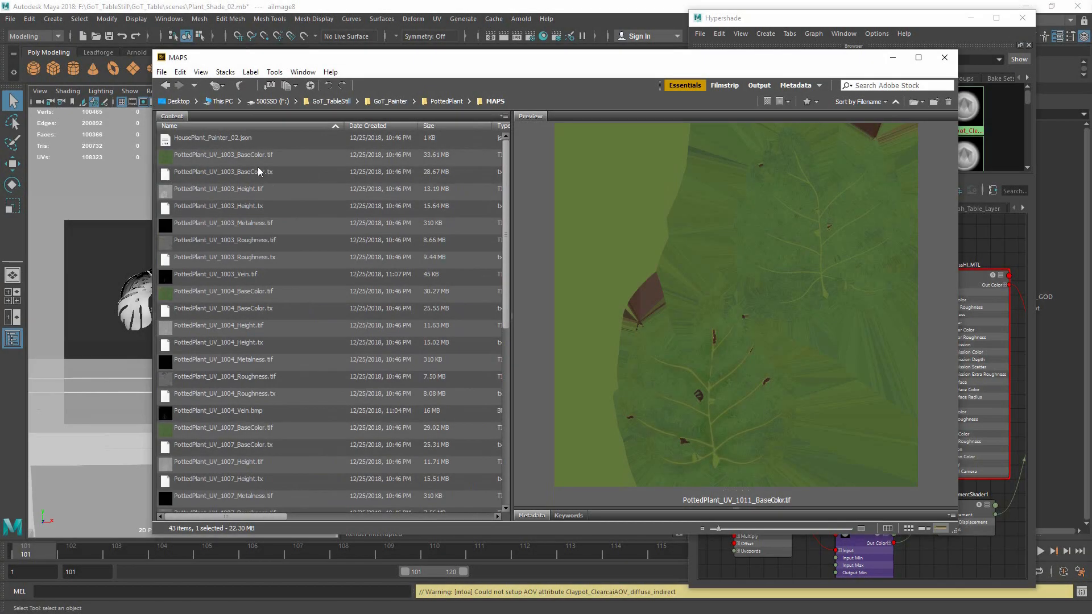
Preview the PottedPlant UV 1003 base color, height, roughness and vein maps in the MAPS folder, and return to Maya
{"action": "left_click", "coordinate": [272, 156]}
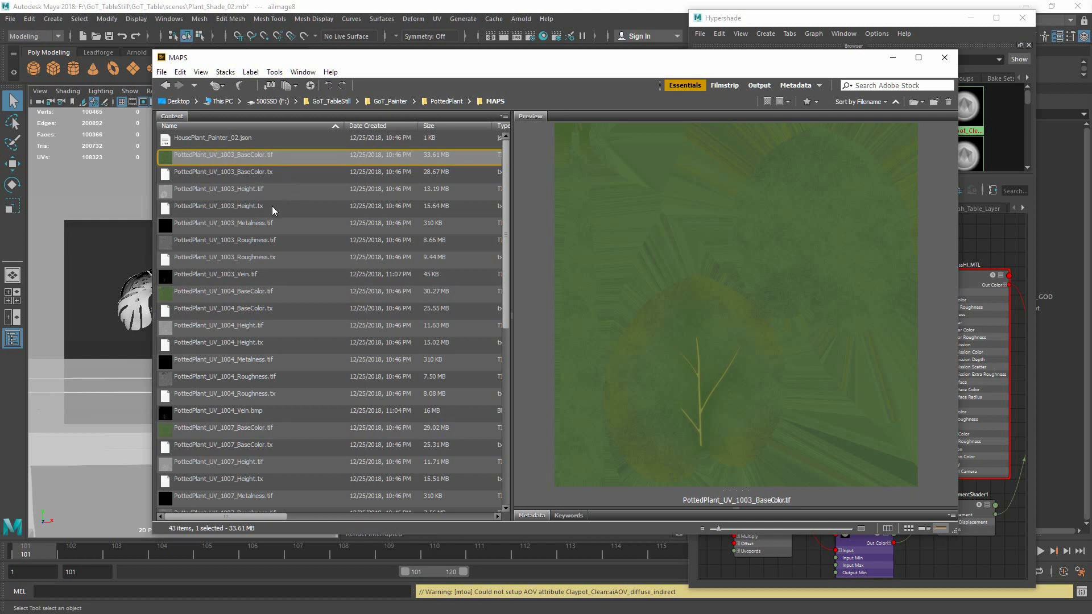
{"action": "left_click", "coordinate": [258, 191]}
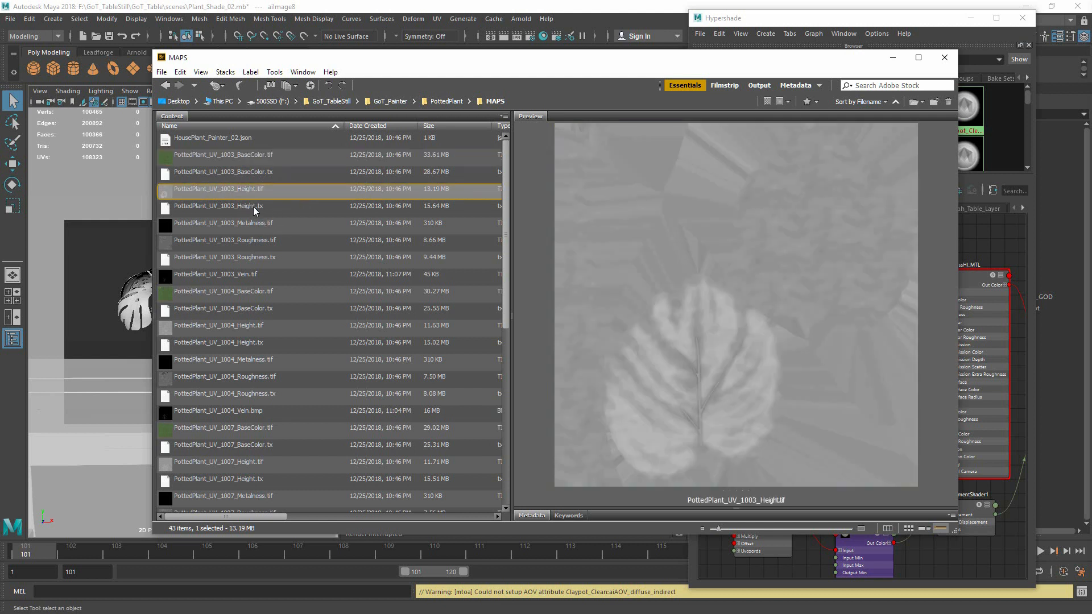
{"action": "left_click", "coordinate": [275, 241]}
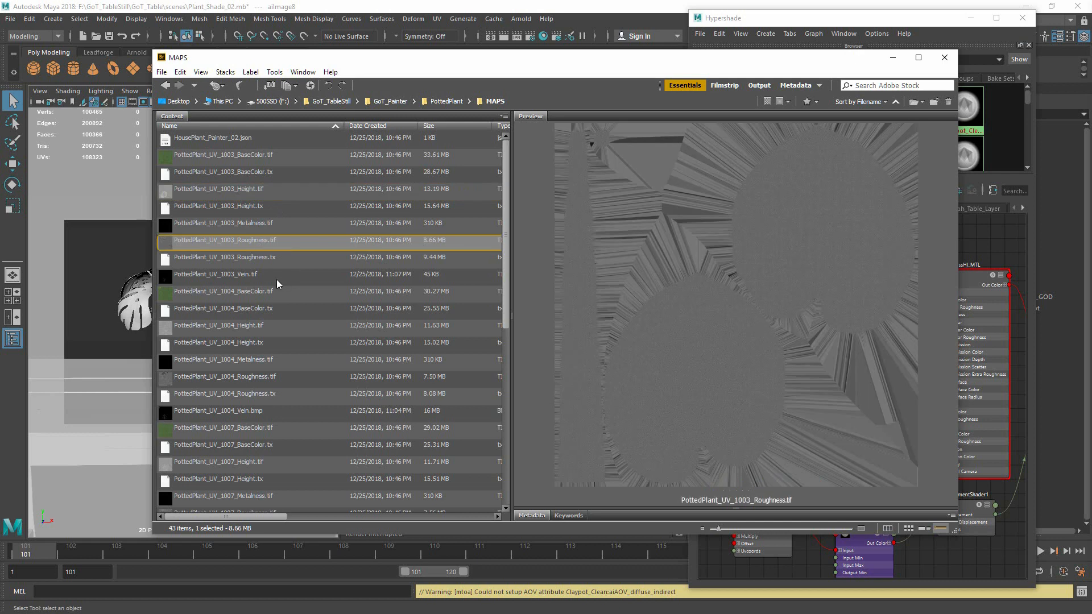
{"action": "left_click", "coordinate": [242, 277]}
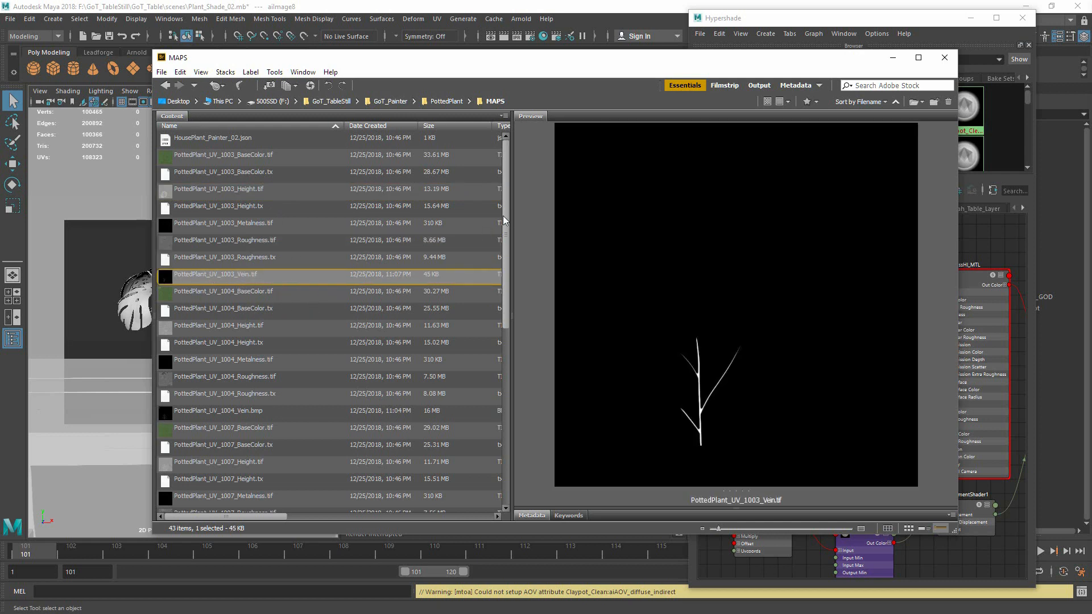
{"action": "scroll", "coordinate": [504, 221], "scroll_direction": "down", "scroll_amount": 3}
{"action": "scroll", "coordinate": [503, 221], "scroll_direction": "up", "scroll_amount": 3}
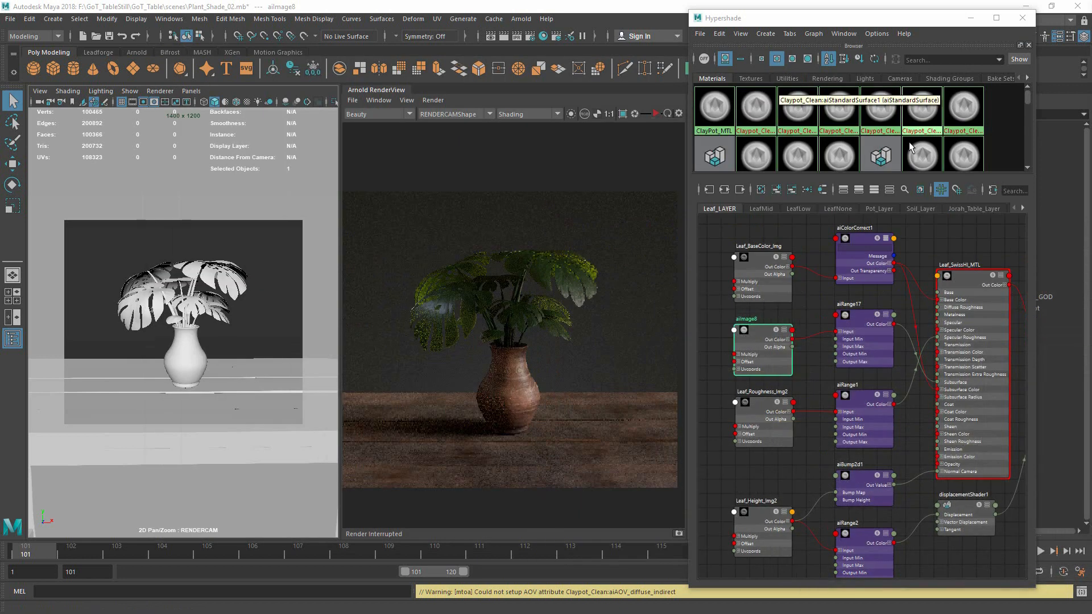
{"action": "left_click", "coordinate": [893, 58]}
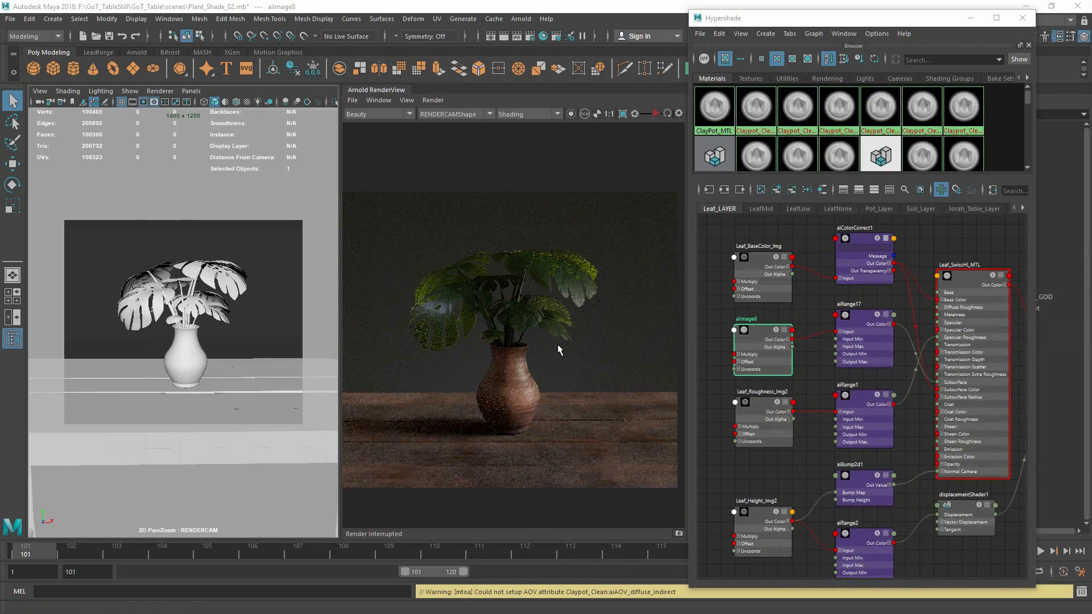
Run a brief live Arnold render of the potted plant, stop it, and open the Arnold Render Settings
{"action": "left_click", "coordinate": [655, 113]}
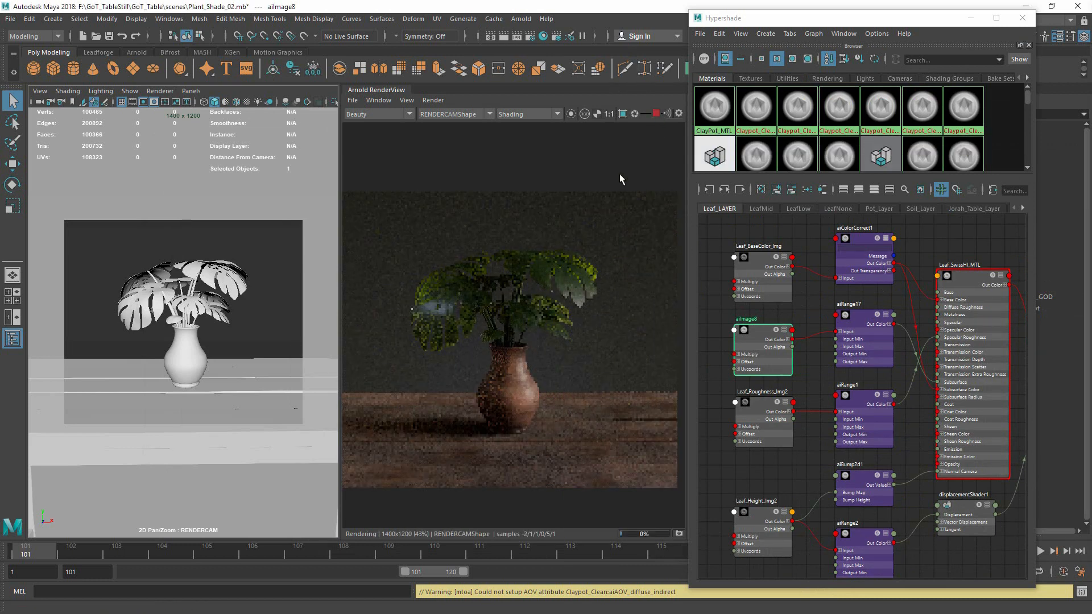
{"action": "left_click", "coordinate": [655, 113]}
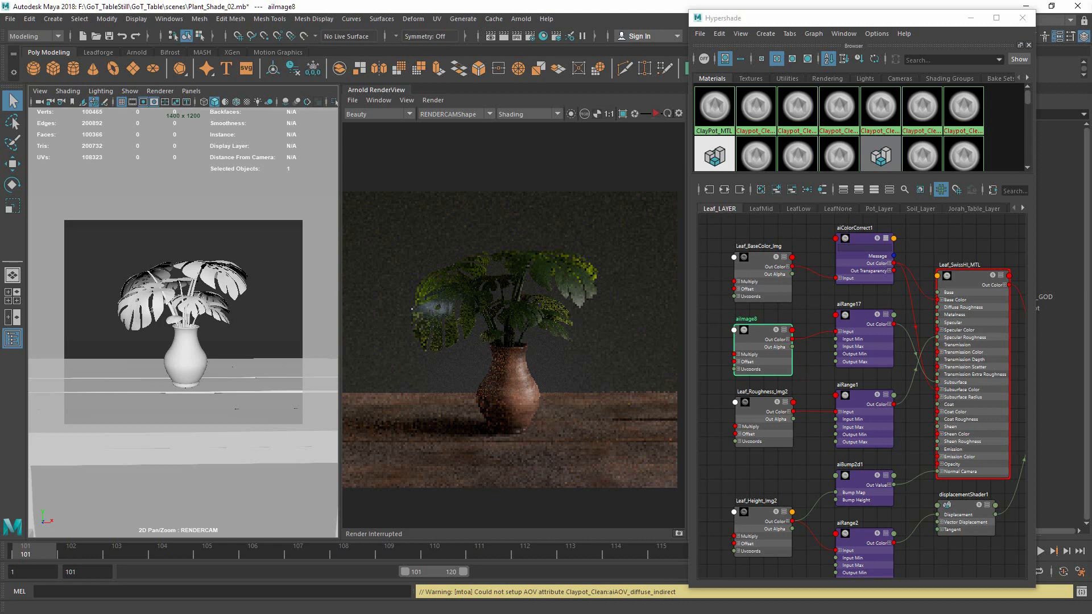
{"action": "left_click_drag", "start_coordinate": [550, 433], "coordinate": [308, 320]}
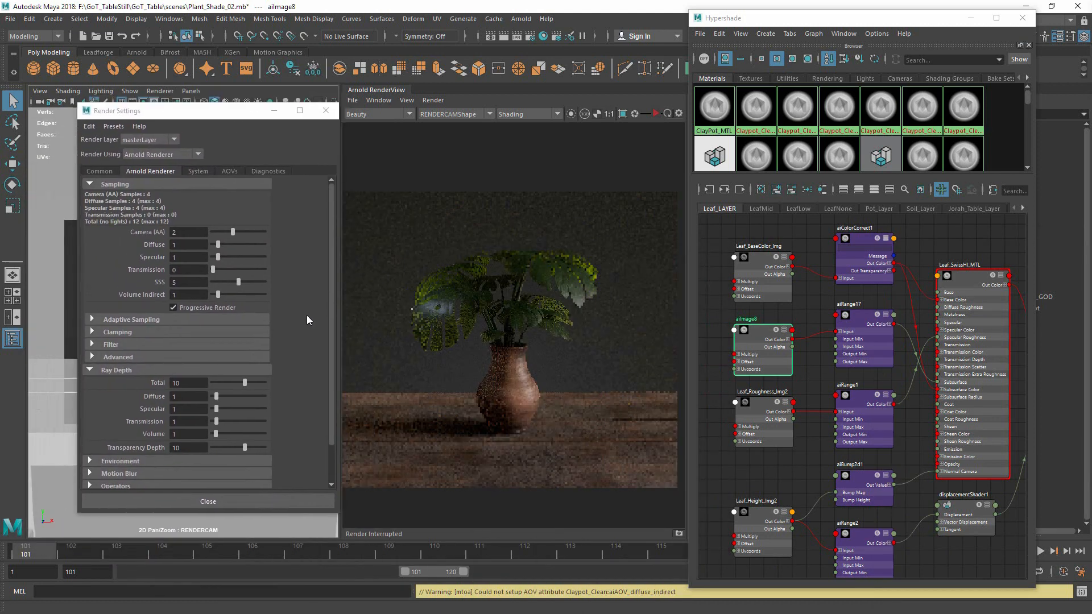
{"action": "left_click", "coordinate": [656, 113]}
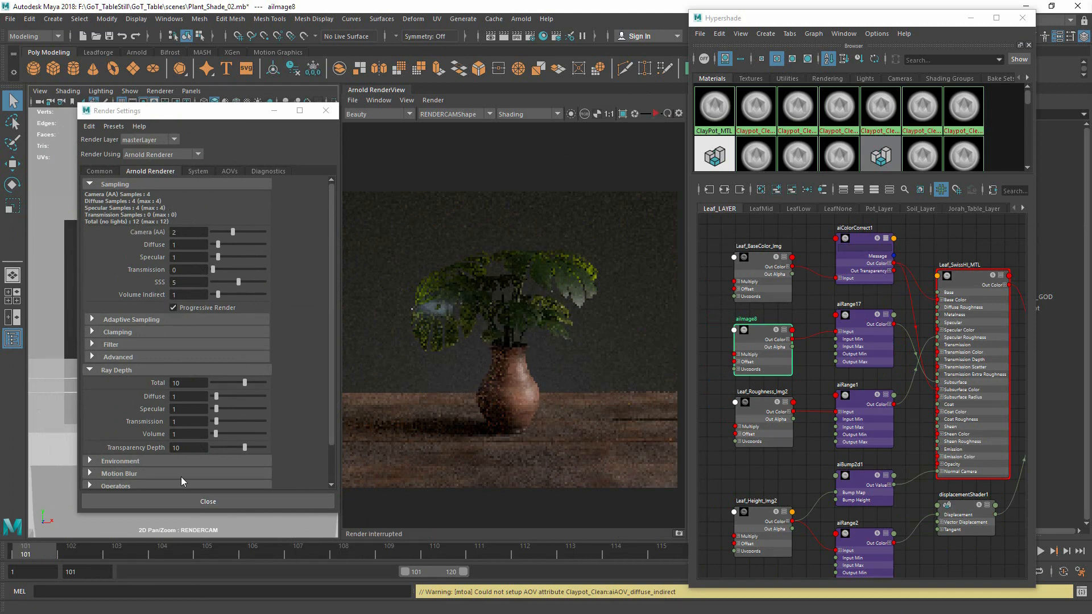
Set the SSS sampling to 1 in the Arnold settings and run the live render again
{"action": "double_click", "coordinate": [187, 283]}
{"action": "type", "text": "1"}
{"action": "key", "text": "Return"}
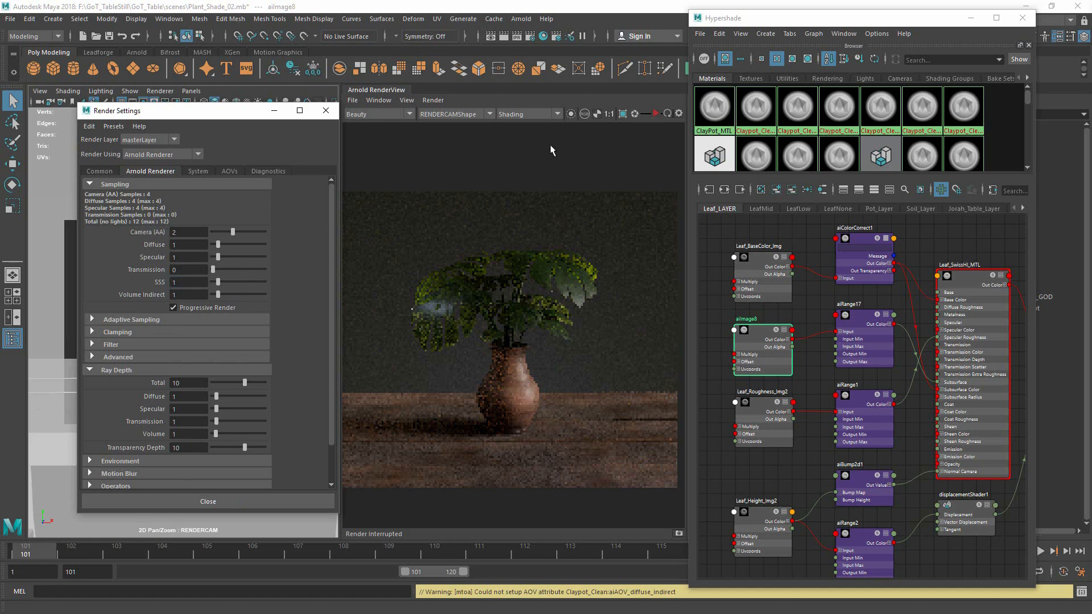
{"action": "left_click", "coordinate": [656, 114]}
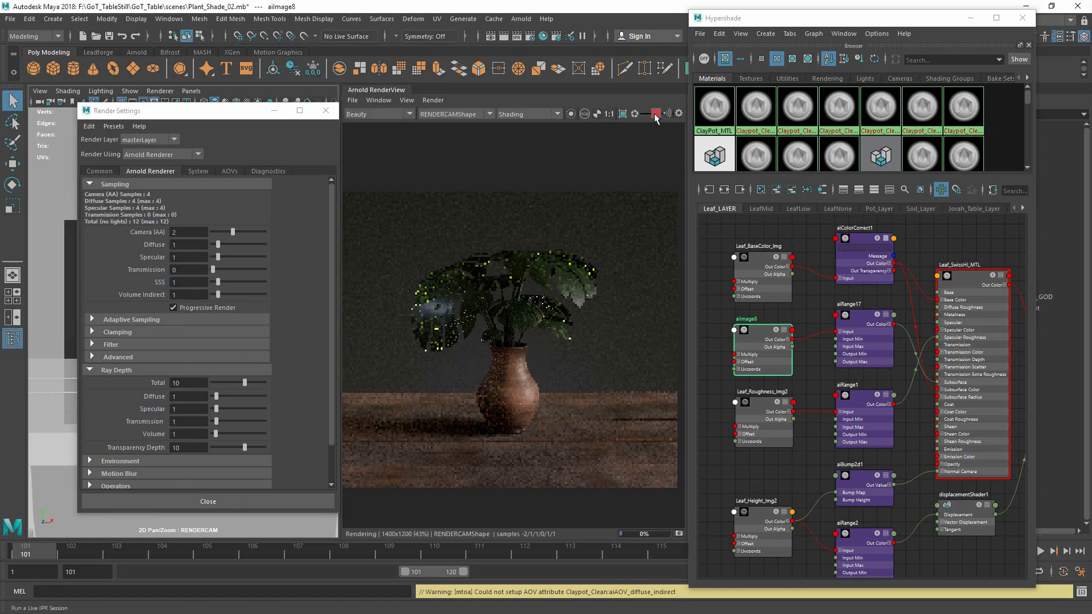
{"action": "left_click", "coordinate": [656, 114]}
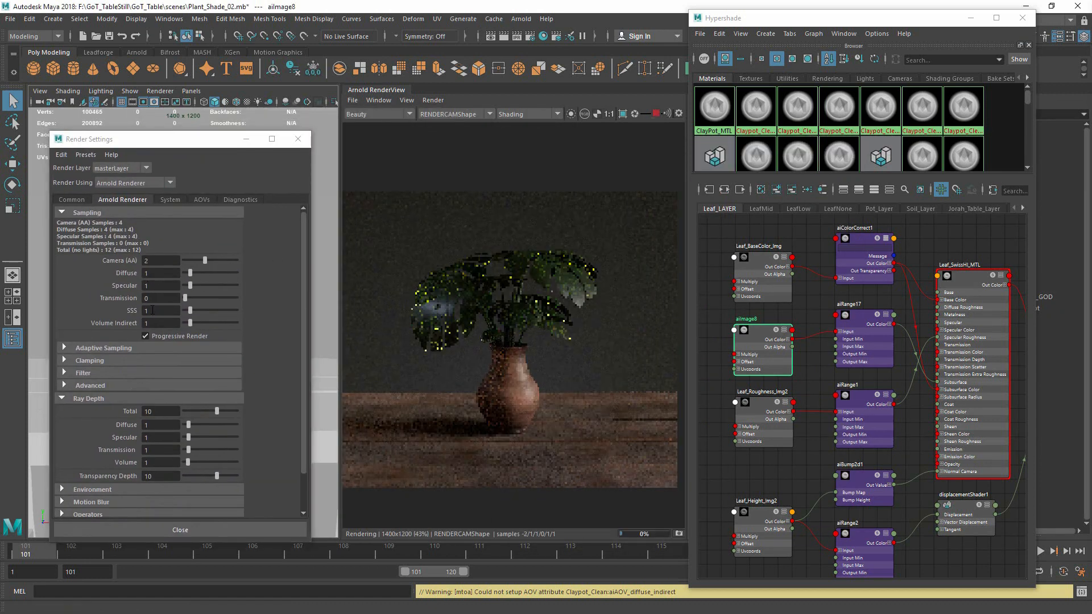
Set the SSS samples to 5 to compare the live render, and return them to 1
{"action": "left_click", "coordinate": [142, 311]}
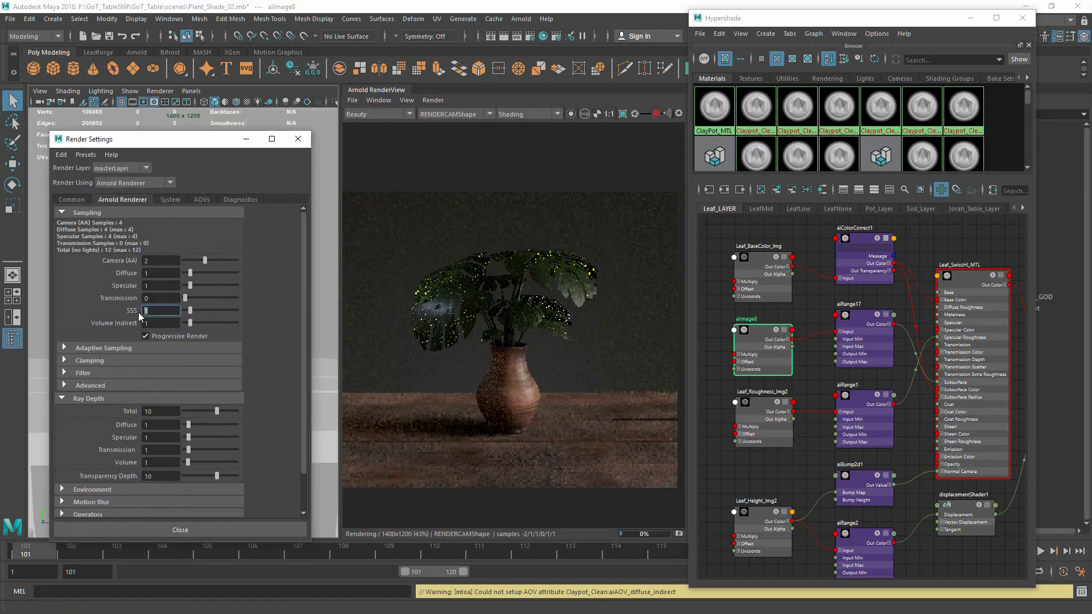
{"action": "type", "text": "5"}
{"action": "key", "text": "Return"}
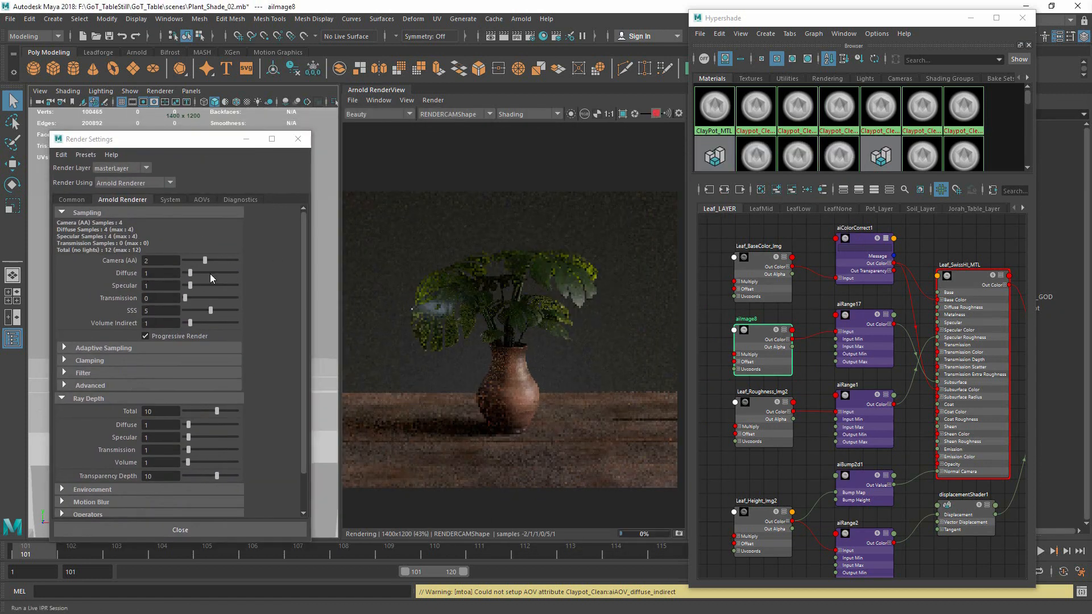
{"action": "left_click_drag", "start_coordinate": [159, 311], "coordinate": [111, 308]}
{"action": "type", "text": "1"}
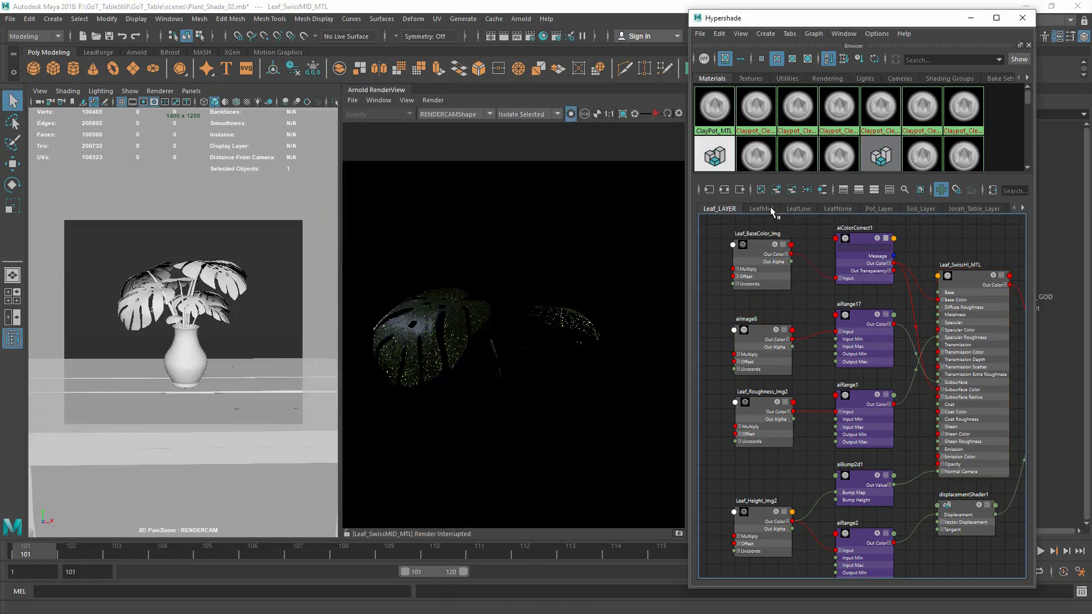
Review the shader graphs of the Leaf_LAYER, LeafMid, LeafLow, LeafNone and Jorah_Table_Layer setups in the Hypershade
{"action": "left_click", "coordinate": [799, 208]}
{"action": "left_click", "coordinate": [760, 209]}
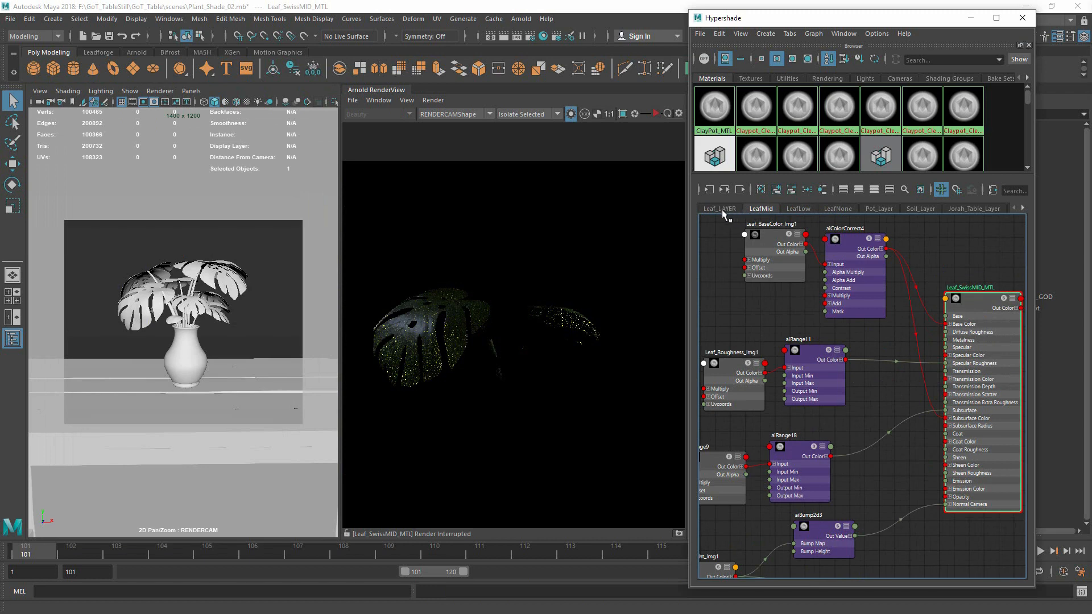
{"action": "left_click", "coordinate": [732, 208]}
{"action": "left_click", "coordinate": [763, 209]}
{"action": "left_click", "coordinate": [811, 209]}
{"action": "left_click", "coordinate": [840, 210]}
{"action": "left_click", "coordinate": [794, 209]}
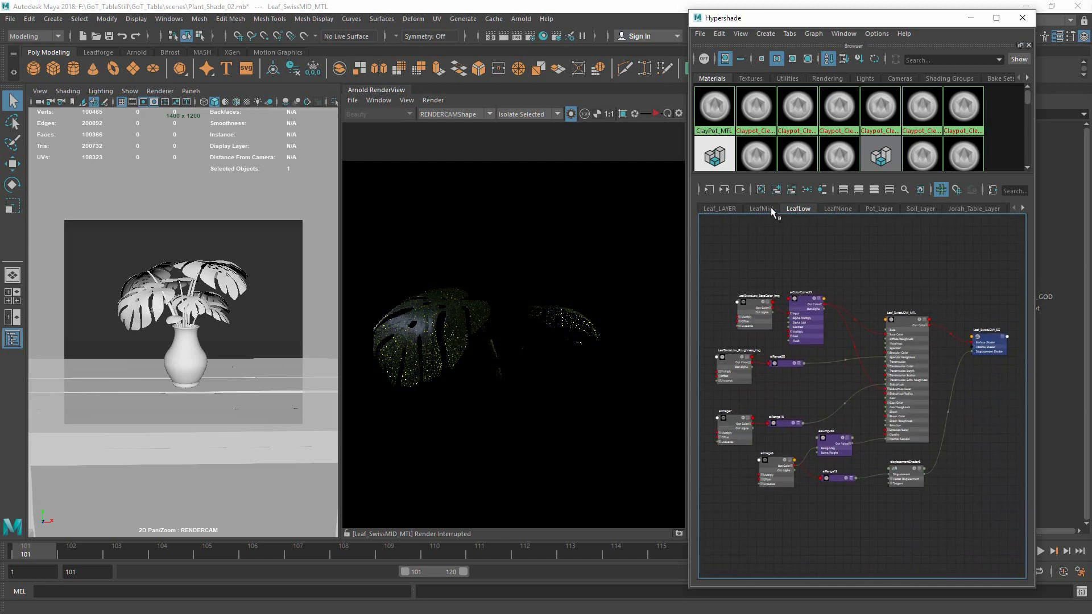
{"action": "left_click", "coordinate": [762, 209]}
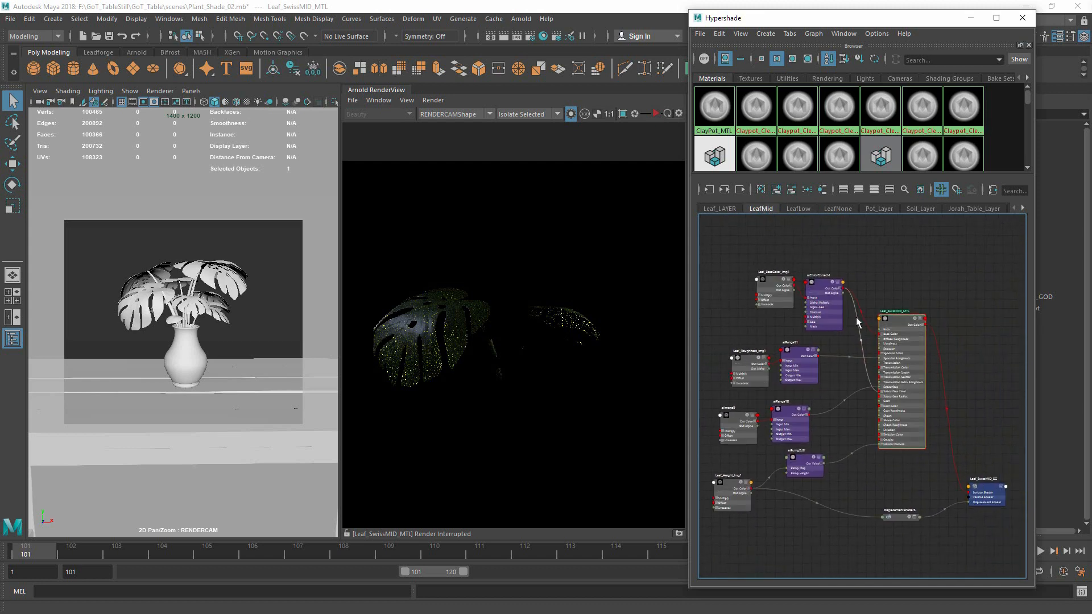
{"action": "left_click", "coordinate": [837, 210]}
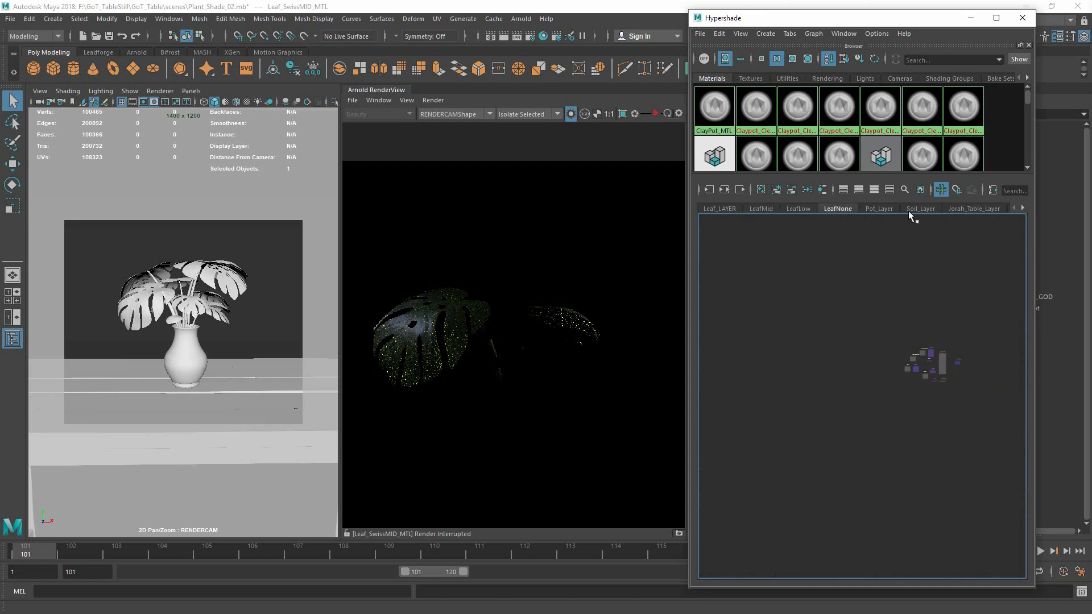
{"action": "left_click", "coordinate": [1024, 208]}
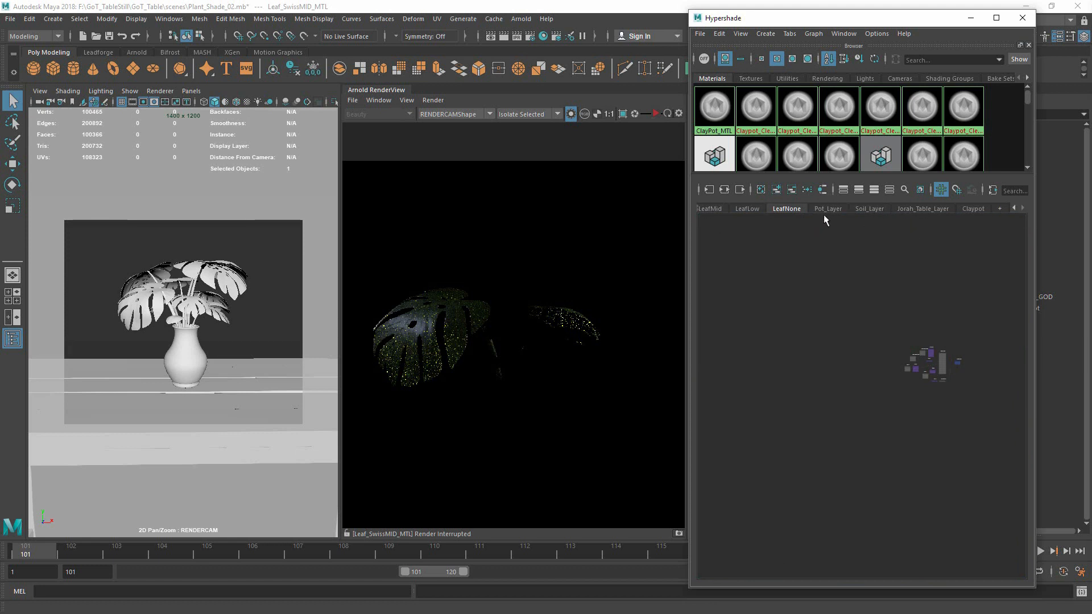
{"action": "left_click", "coordinate": [901, 208]}
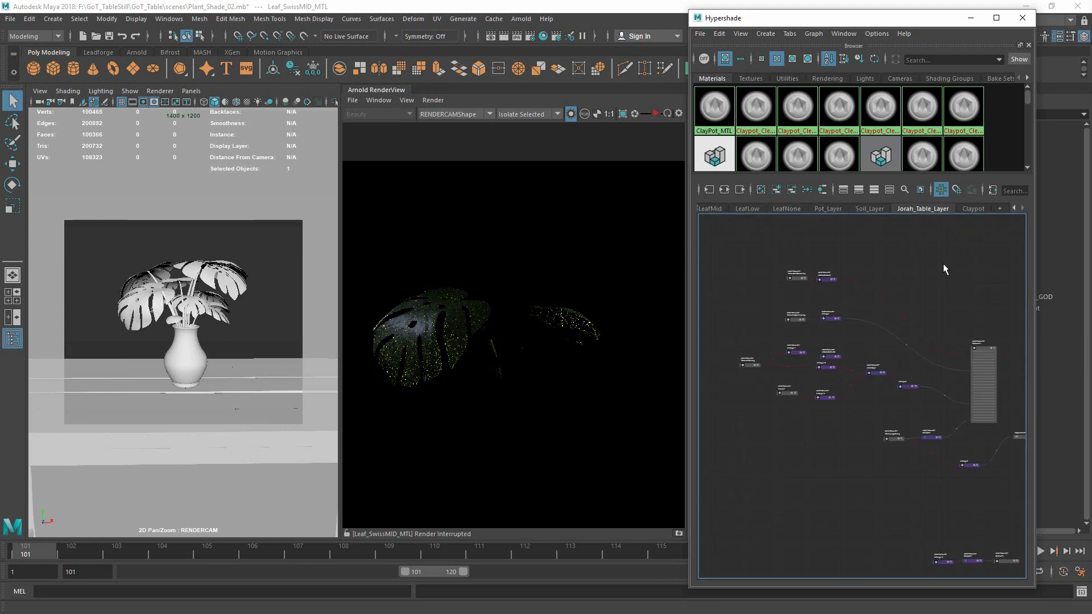
{"action": "middle_click_drag", "start_coordinate": [942, 264], "coordinate": [812, 366], "text": "alt"}
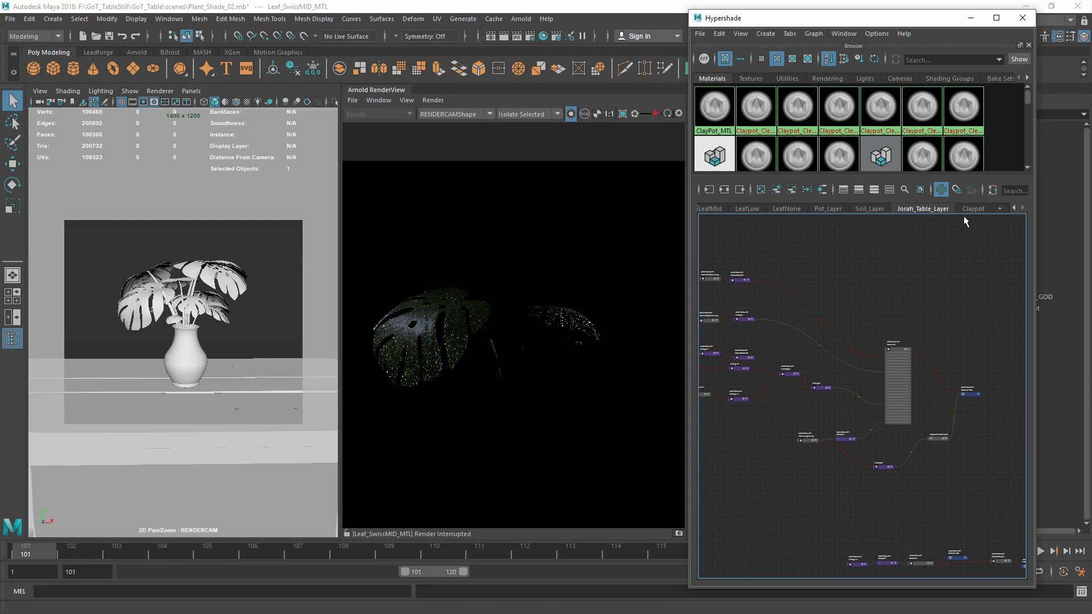
Add a new Hypershade work area named Tutorial_Leaf
{"action": "left_click", "coordinate": [999, 208]}
{"action": "double_click", "coordinate": [992, 209]}
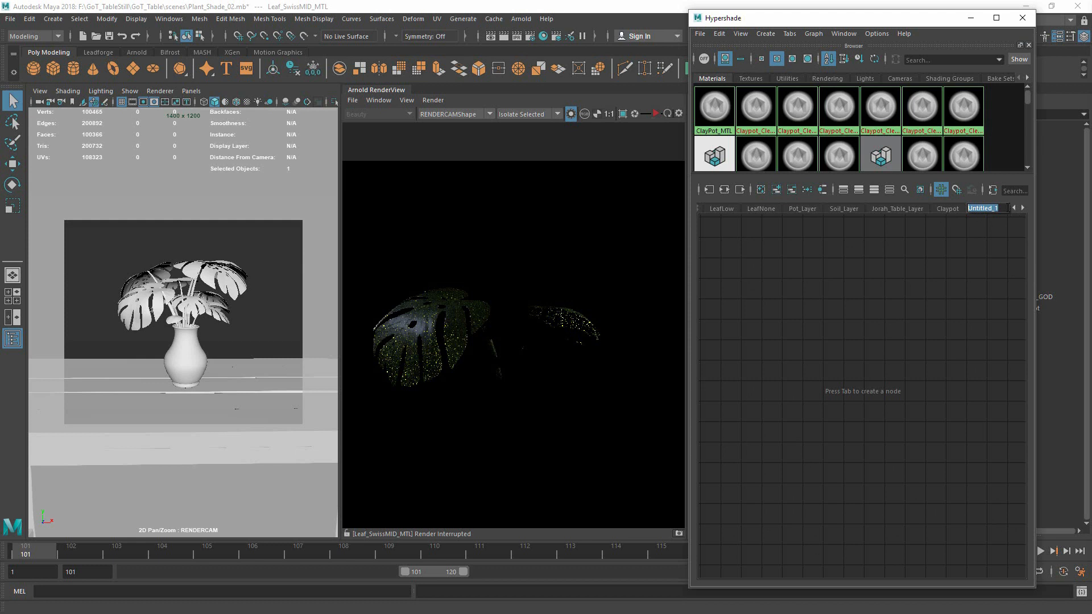
{"action": "type", "text": "Tutorial_Leaf"}
{"action": "key", "text": "Return"}
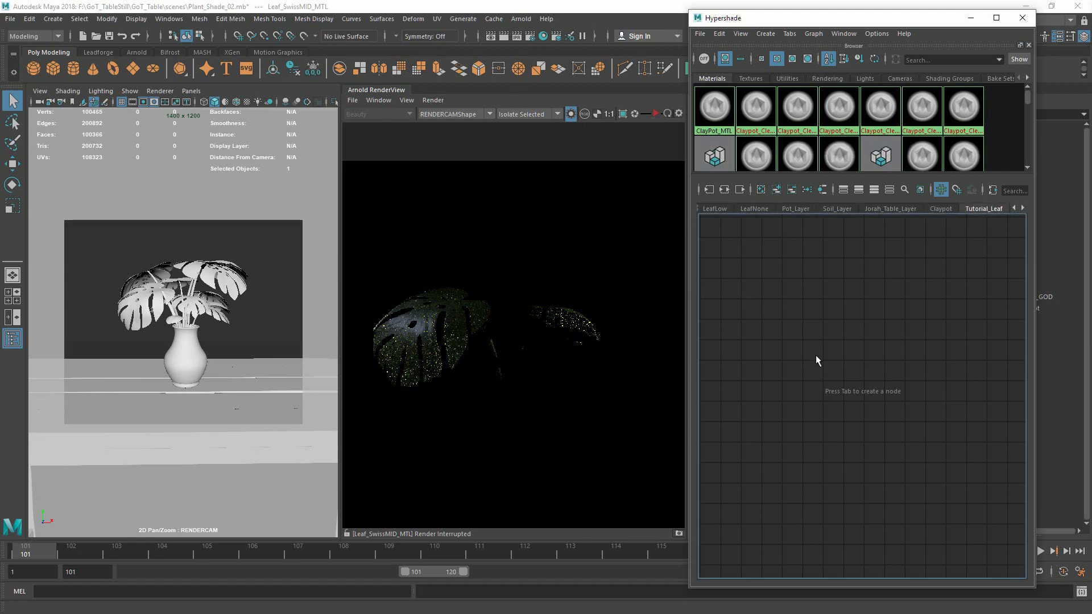
Create an aiStandardSurface material in the empty Tutorial_Leaf graph
{"action": "key", "text": "Tab"}
{"action": "type", "text": "aiS"}
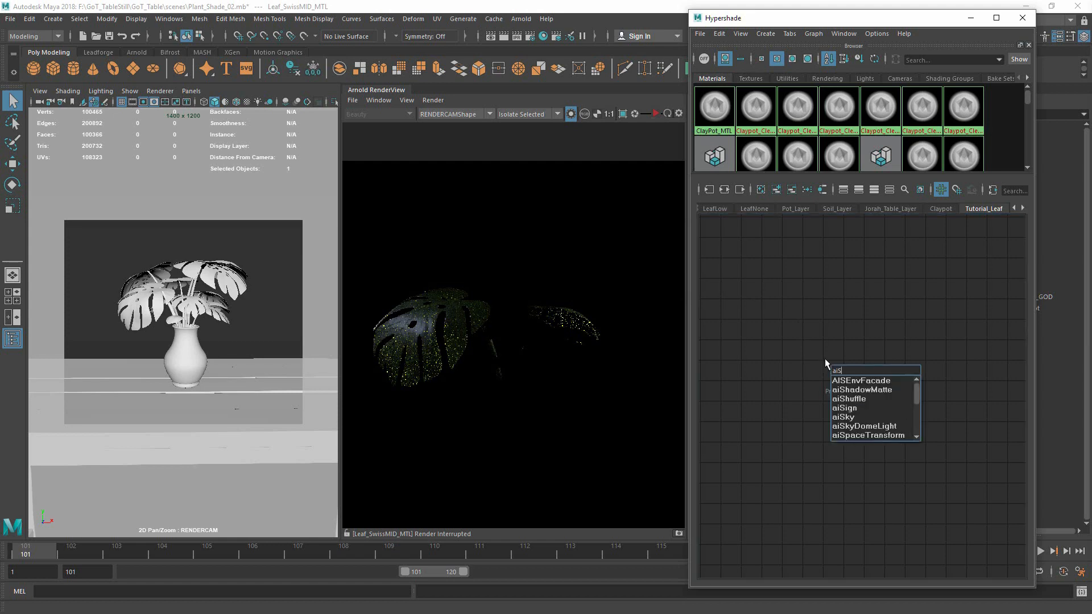
{"action": "type", "text": "tan"}
{"action": "key", "text": "Down"}
{"action": "key", "text": "Down"}
{"action": "key", "text": "Return"}
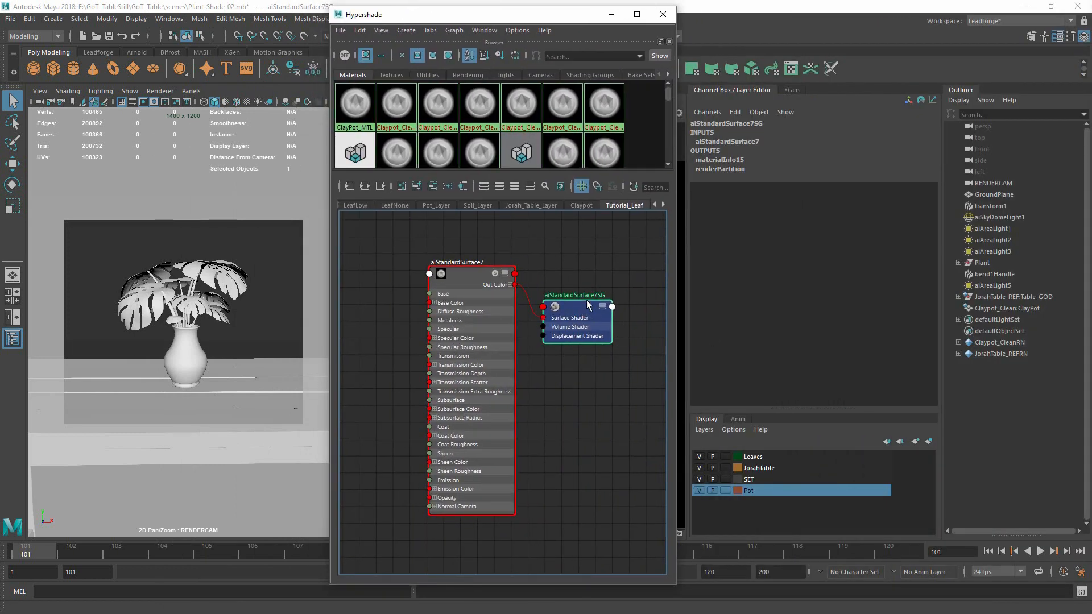
Rename the material Tut_Leaf_MTL and its shading group Tut_Leaf_SG, and place the two nodes side by side
{"action": "left_click_drag", "start_coordinate": [575, 300], "coordinate": [575, 302]}
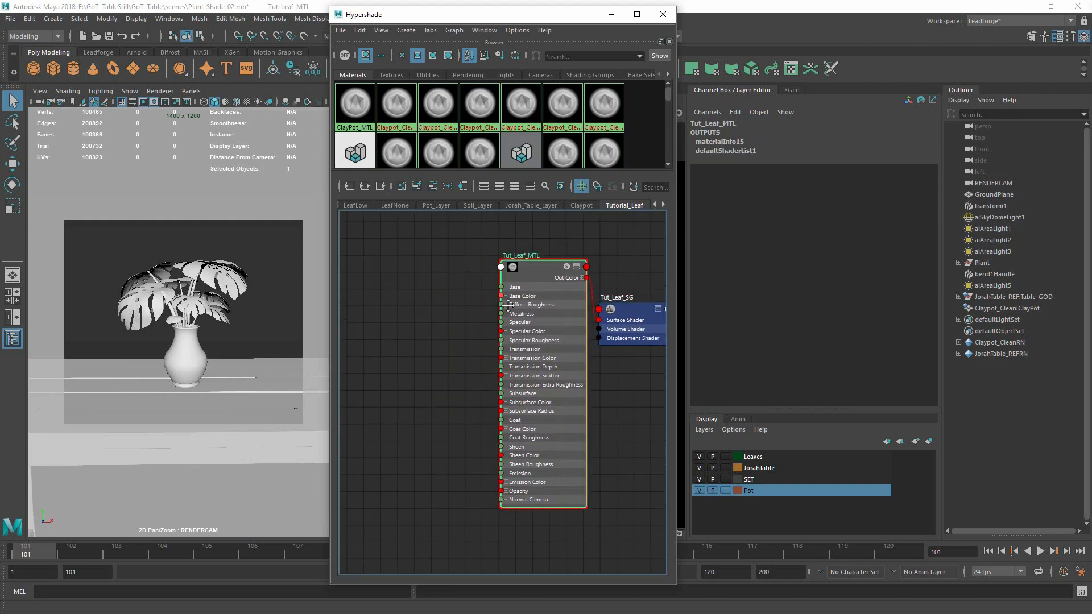
{"action": "middle_click_drag", "start_coordinate": [508, 306], "coordinate": [448, 324], "text": "alt"}
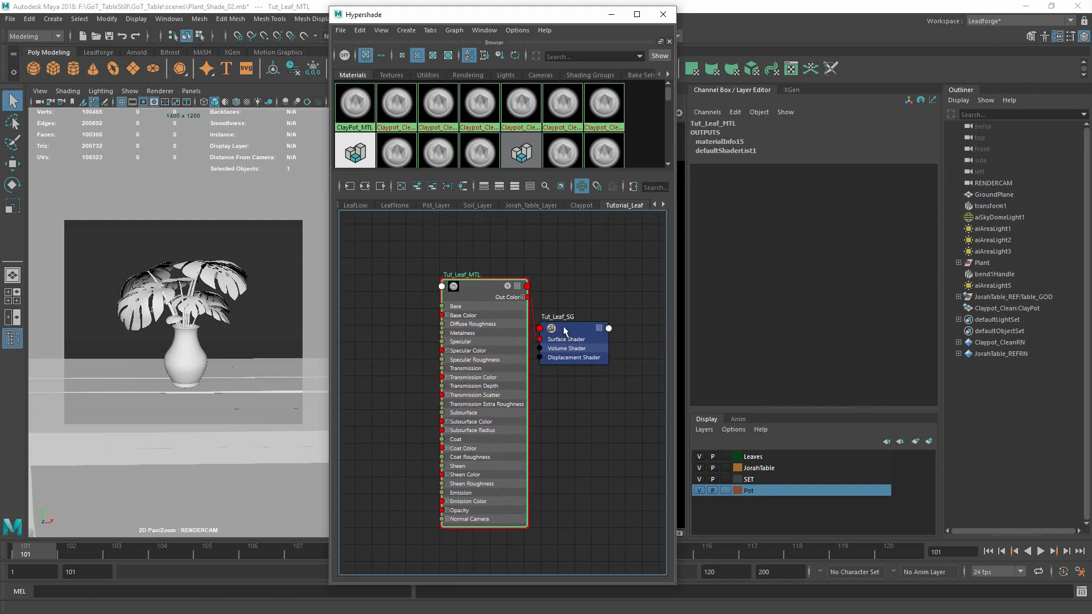
{"action": "left_click_drag", "start_coordinate": [564, 329], "coordinate": [575, 328]}
Look through the material swatches around Tut_Leaf_MTL in the Hypershade browser
{"action": "scroll", "coordinate": [579, 94], "scroll_direction": "down", "scroll_amount": 5}
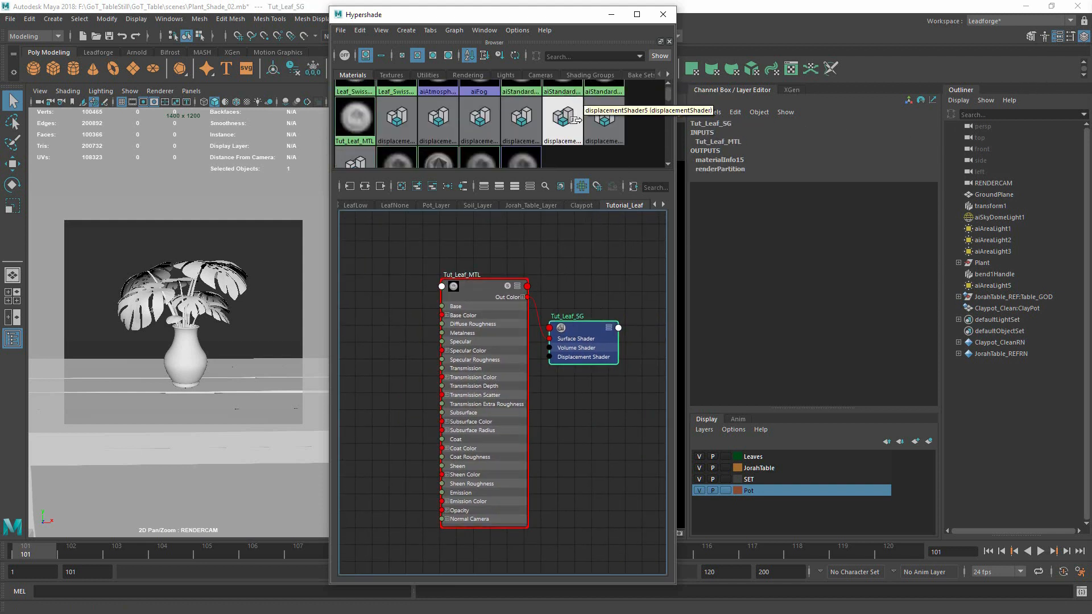
{"action": "scroll", "coordinate": [547, 129], "scroll_direction": "down", "scroll_amount": 2}
{"action": "scroll", "coordinate": [545, 132], "scroll_direction": "up", "scroll_amount": 1}
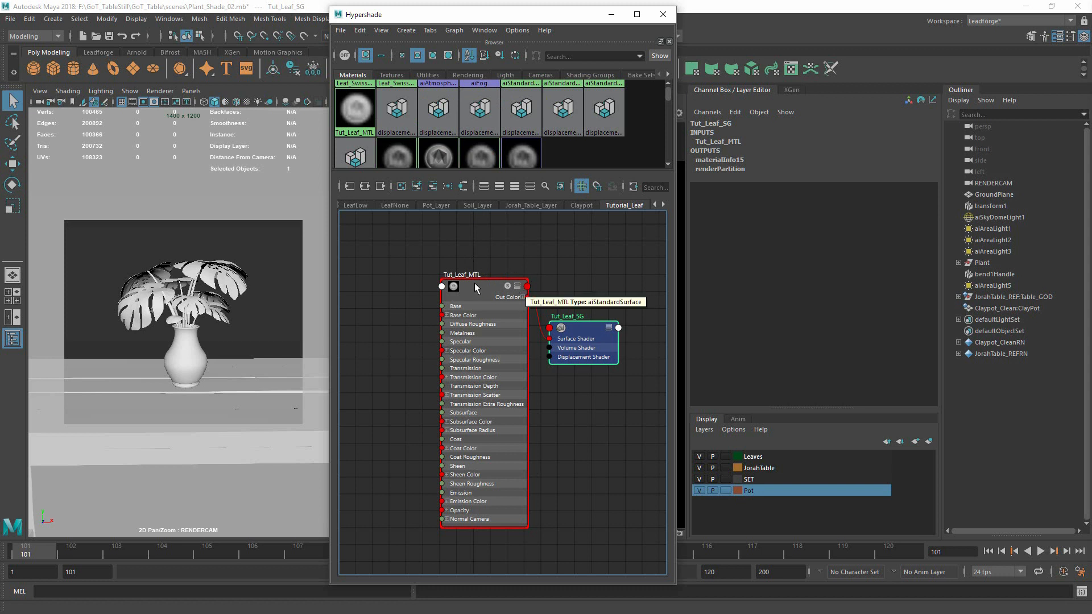
{"action": "middle_click_drag", "start_coordinate": [547, 222], "coordinate": [544, 275], "text": "alt"}
{"action": "scroll", "coordinate": [606, 115], "scroll_direction": "up", "scroll_amount": 1}
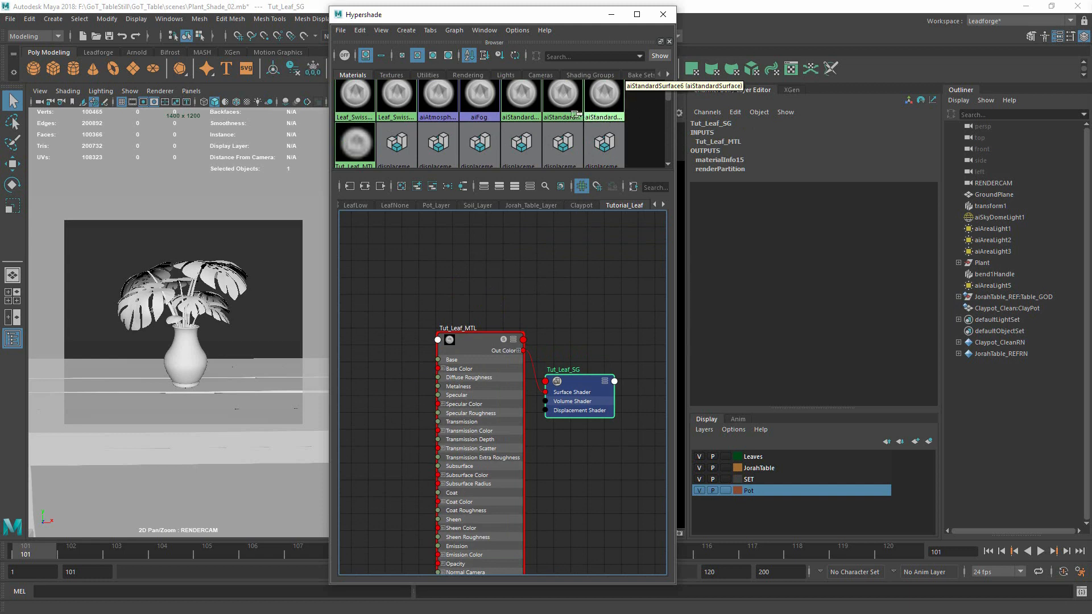
{"action": "scroll", "coordinate": [563, 133], "scroll_direction": "up", "scroll_amount": 2}
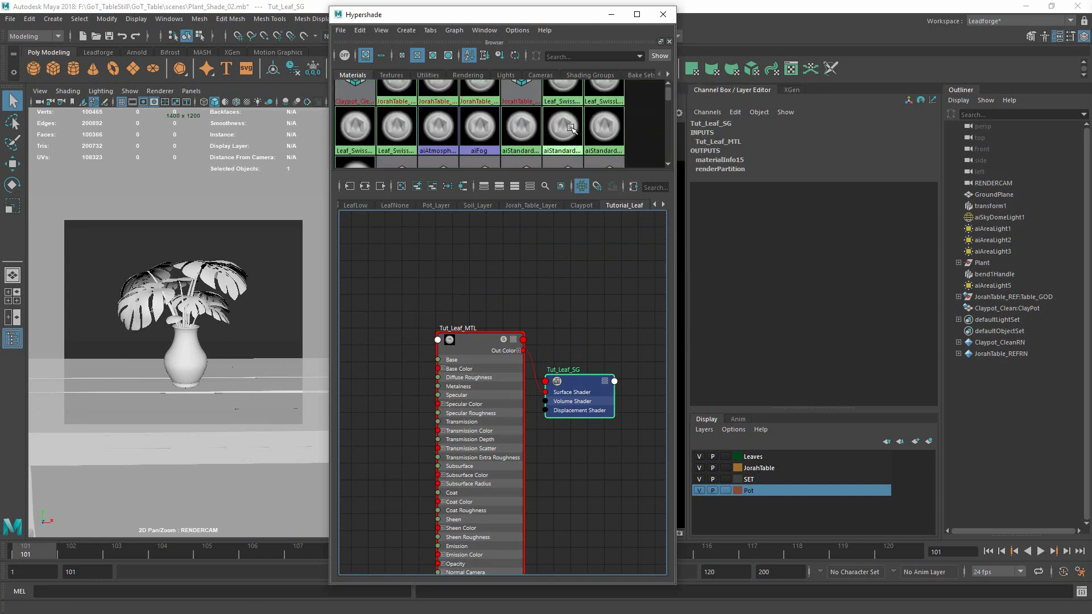
Clear the node selection and select the GroundPlane backdrop in the scene
{"action": "right_click", "coordinate": [554, 129]}
{"action": "left_click", "coordinate": [348, 253]}
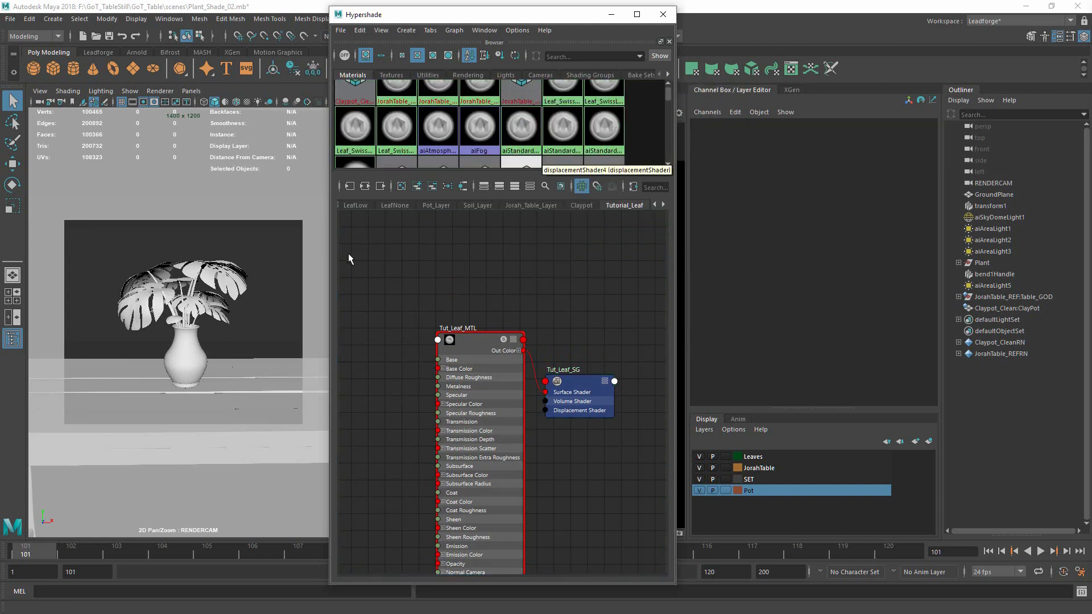
{"action": "left_click", "coordinate": [296, 288]}
{"action": "left_click", "coordinate": [414, 385]}
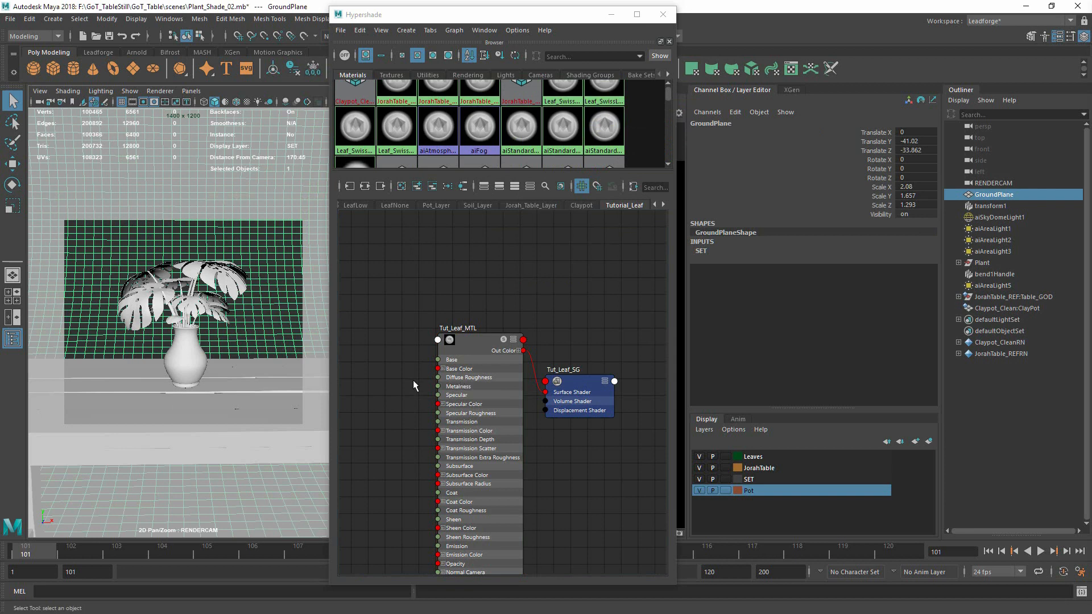
Select three of the plant's monstera leaves and assign Tut_Leaf_MTL to them
{"action": "left_click", "coordinate": [203, 303]}
{"action": "left_click", "coordinate": [506, 350]}
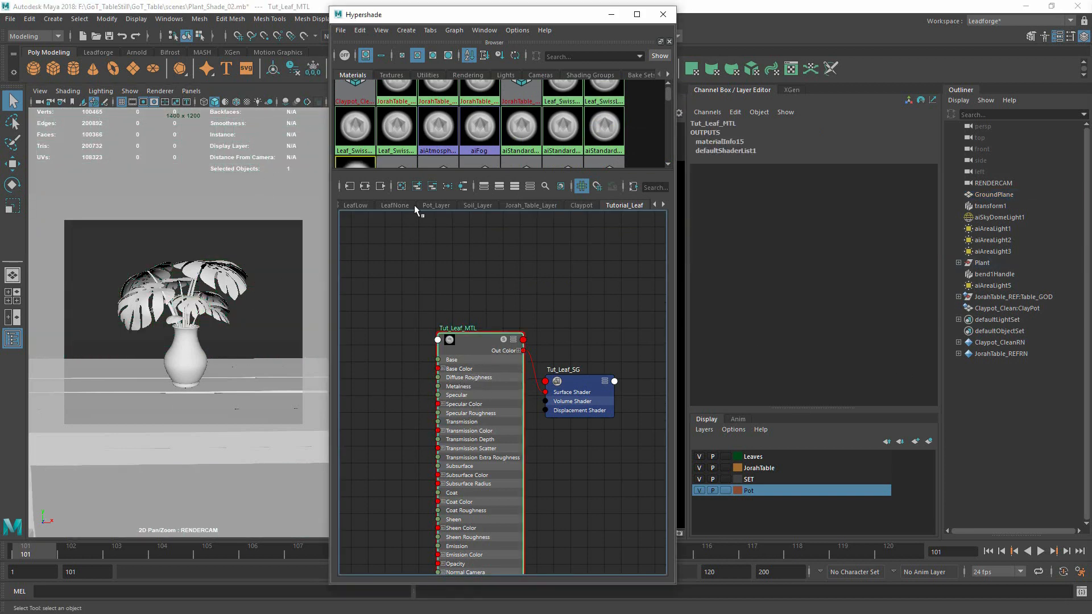
{"action": "middle_click_drag", "start_coordinate": [553, 393], "coordinate": [620, 339], "text": "alt"}
{"action": "scroll", "coordinate": [569, 346], "scroll_direction": "down", "scroll_amount": 1}
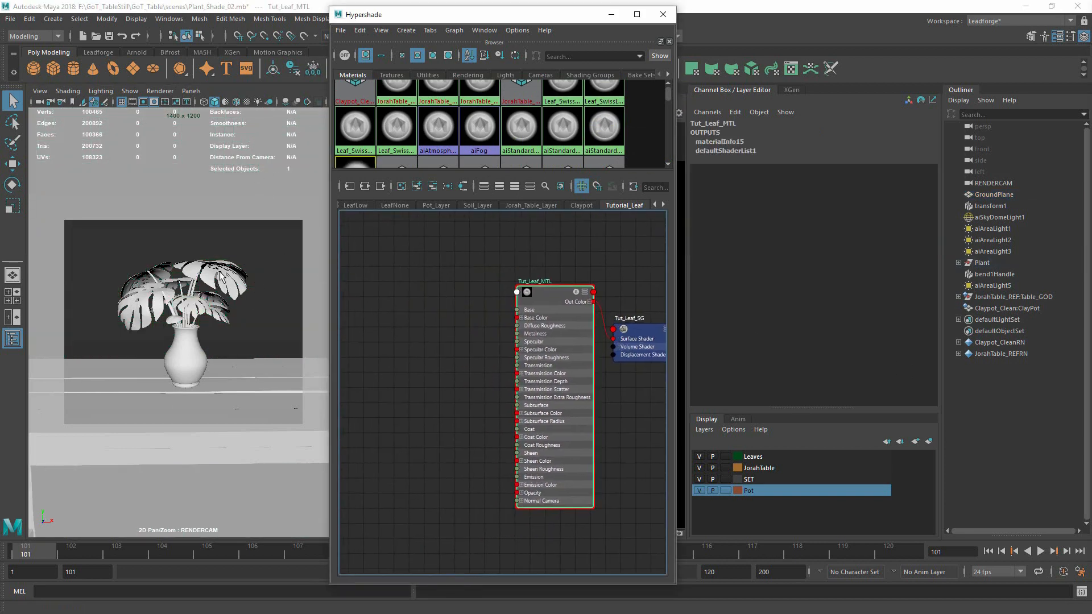
{"action": "left_click", "coordinate": [203, 239]}
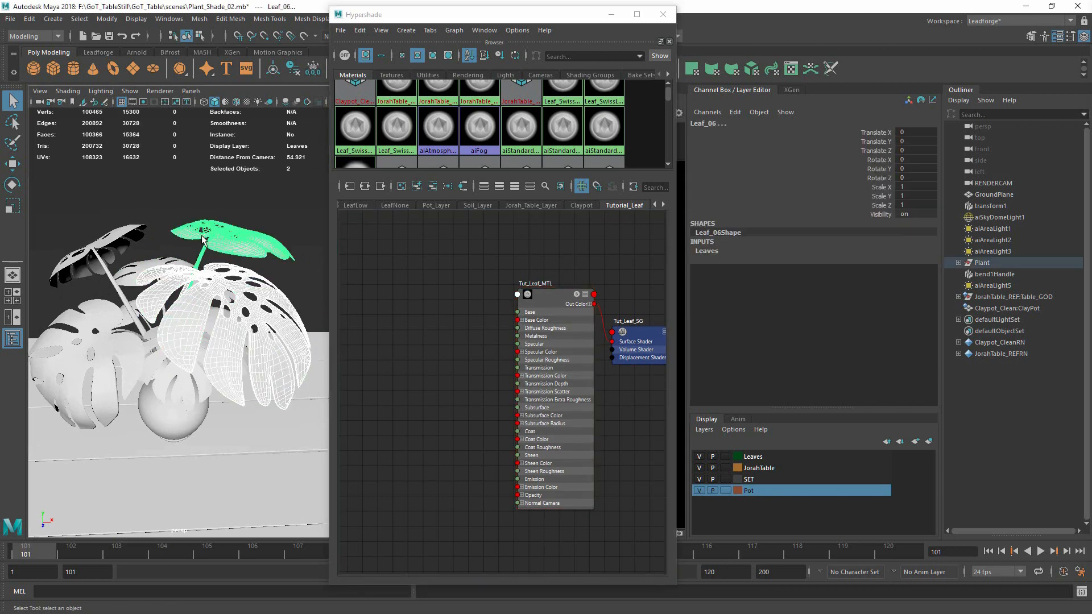
{"action": "left_click", "coordinate": [129, 235], "text": "shift"}
{"action": "right_click_drag", "start_coordinate": [573, 300], "coordinate": [491, 262]}
{"action": "right_click_drag", "start_coordinate": [572, 264], "coordinate": [555, 264]}
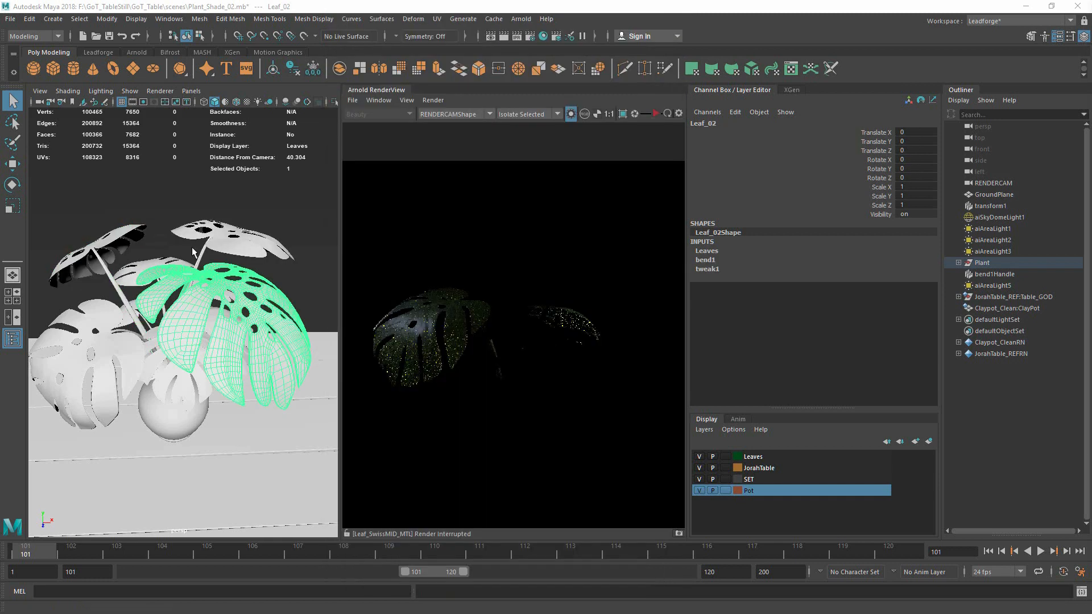
Switch the viewport to look through RENDERCAM
{"action": "left_click", "coordinate": [191, 91]}
{"action": "mouse_move", "coordinate": [227, 103]}
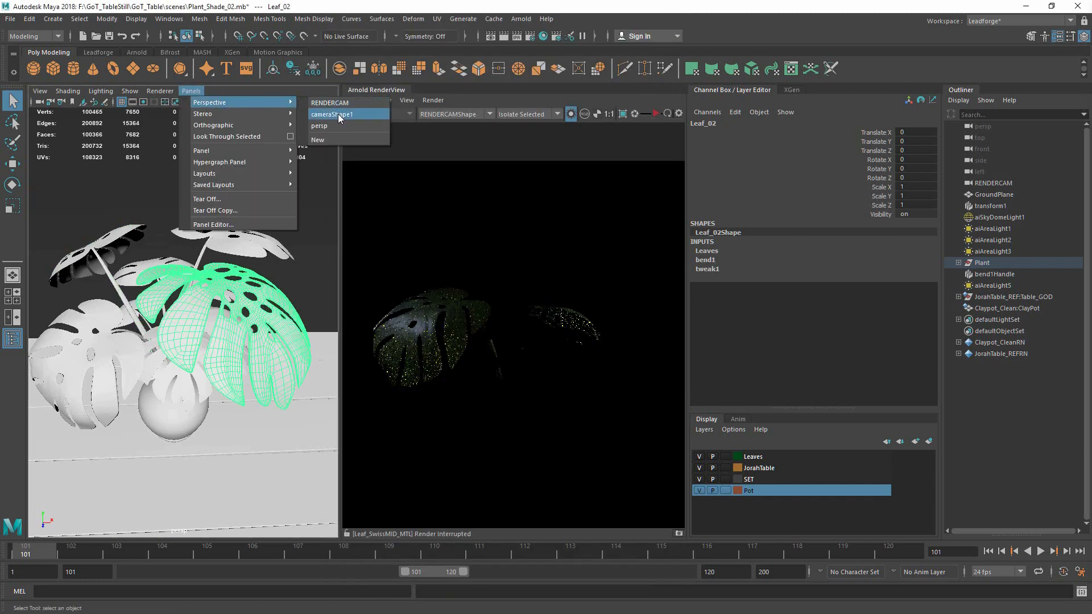
{"action": "left_click", "coordinate": [338, 114]}
{"action": "left_click", "coordinate": [191, 91]}
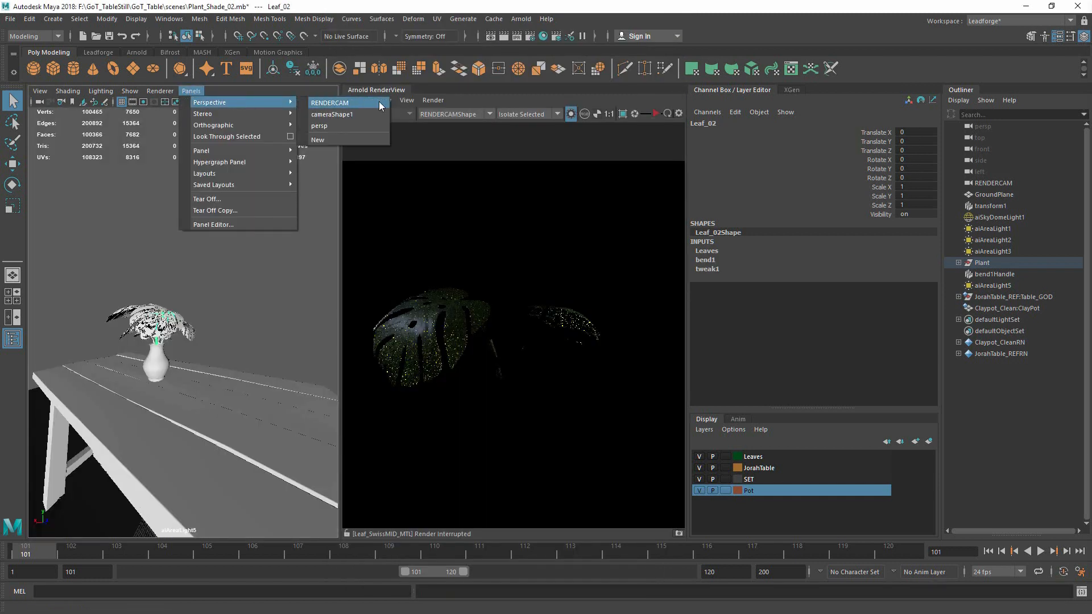
{"action": "left_click", "coordinate": [341, 104]}
Start the Arnold render, turn off selection isolation to view the full scene, and stop rendering
{"action": "left_click", "coordinate": [655, 113]}
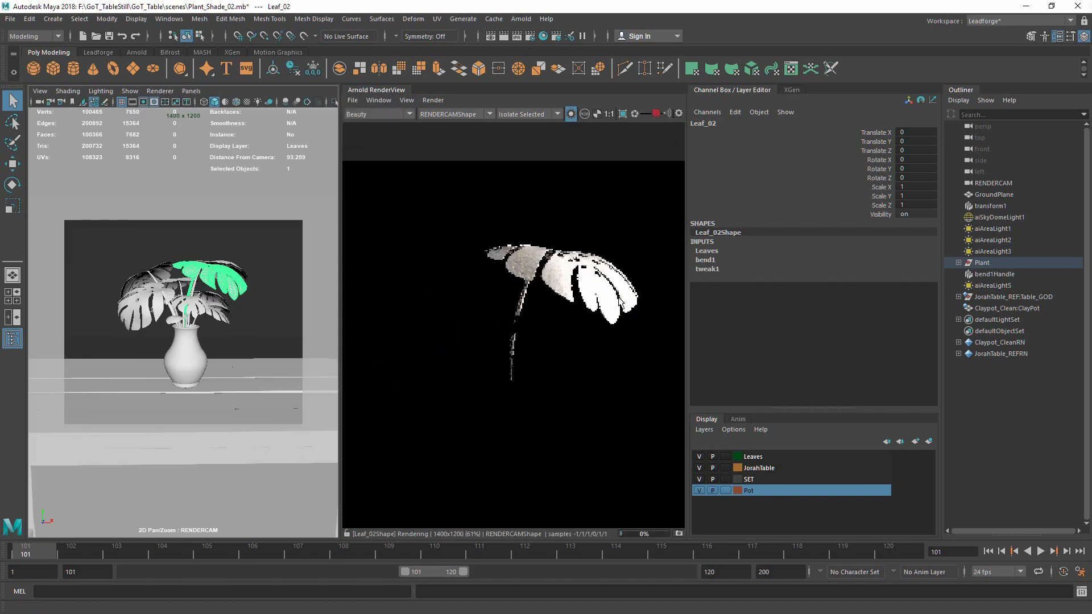
{"action": "left_click", "coordinate": [571, 113]}
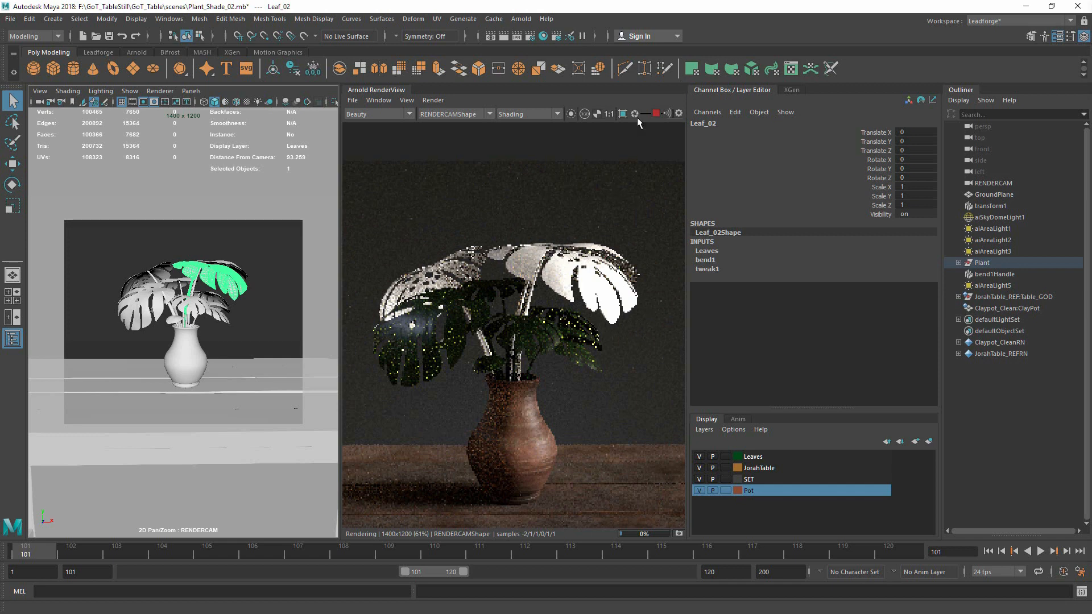
{"action": "left_click", "coordinate": [655, 113]}
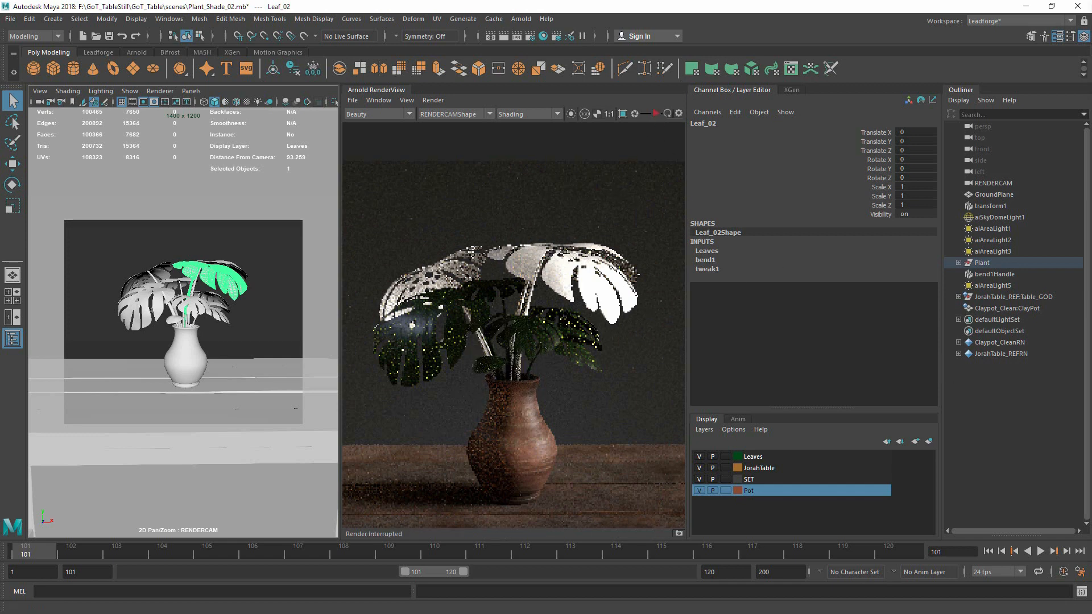
Open the attributes of Tut_Leaf_MTL and dock the Attribute Editor beside the Channel Box
{"action": "left_click_drag", "start_coordinate": [1091, 71], "coordinate": [244, 30]}
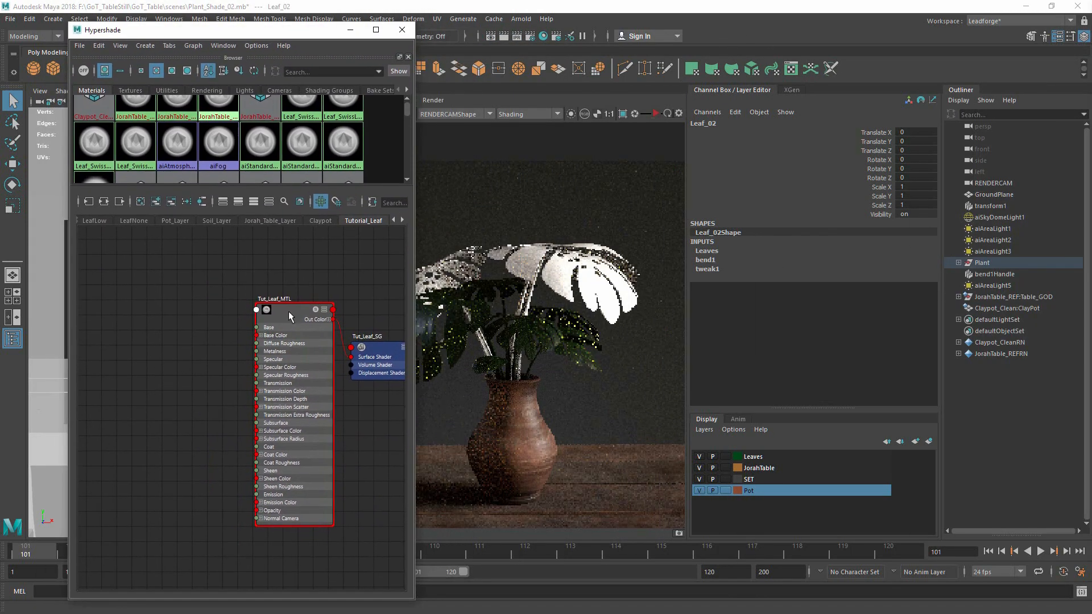
{"action": "double_click", "coordinate": [288, 311]}
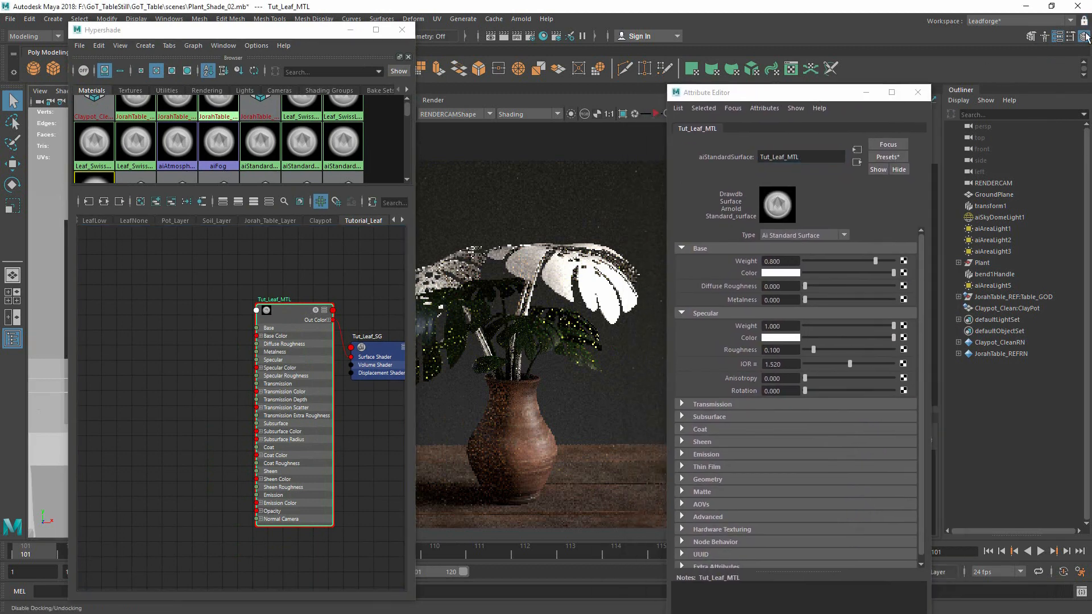
{"action": "mouse_move", "coordinate": [808, 93]}
{"action": "left_mouse_down"}
{"action": "mouse_move", "coordinate": [859, 89]}
{"action": "mouse_move", "coordinate": [831, 91]}
{"action": "left_mouse_up"}
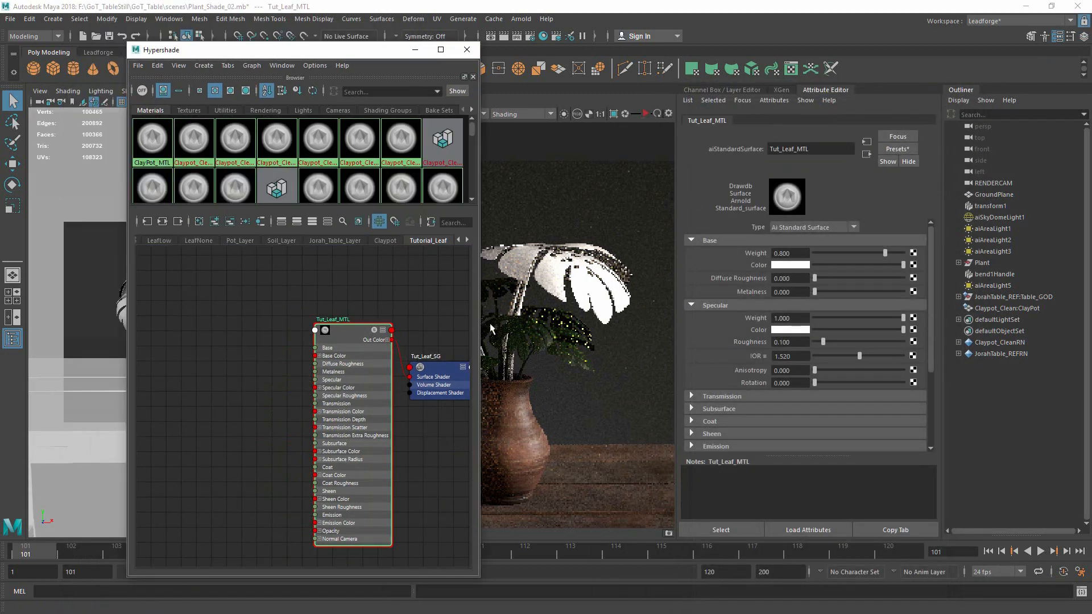
Restart the Arnold render, isolate the objects using Tut_Leaf_MTL, and lock the isolation to that material
{"action": "left_click", "coordinate": [645, 114]}
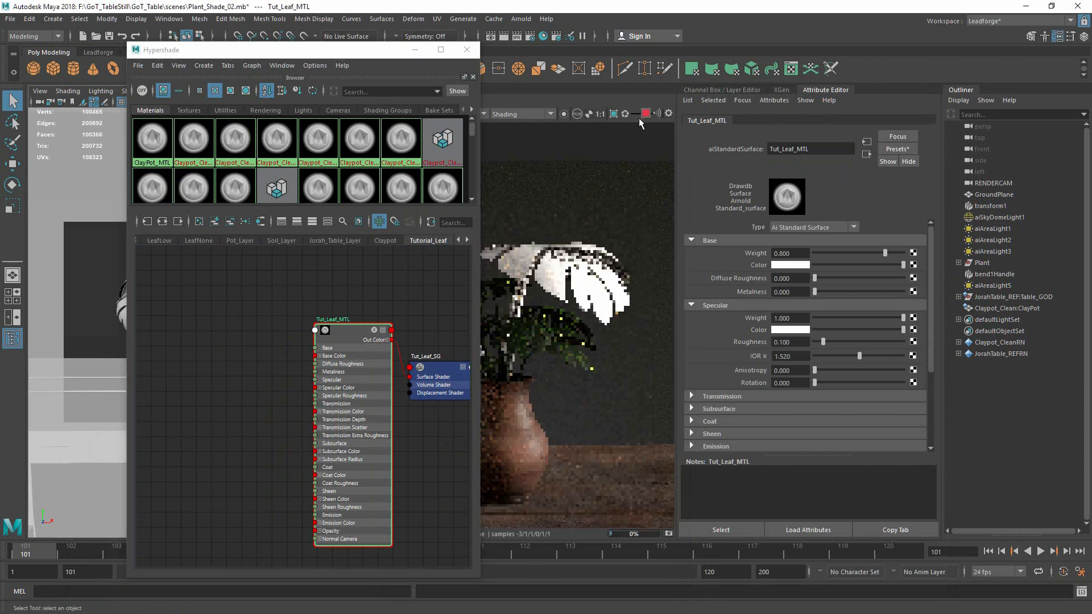
{"action": "left_click_drag", "start_coordinate": [399, 61], "coordinate": [352, 56]}
{"action": "left_click", "coordinate": [563, 114]}
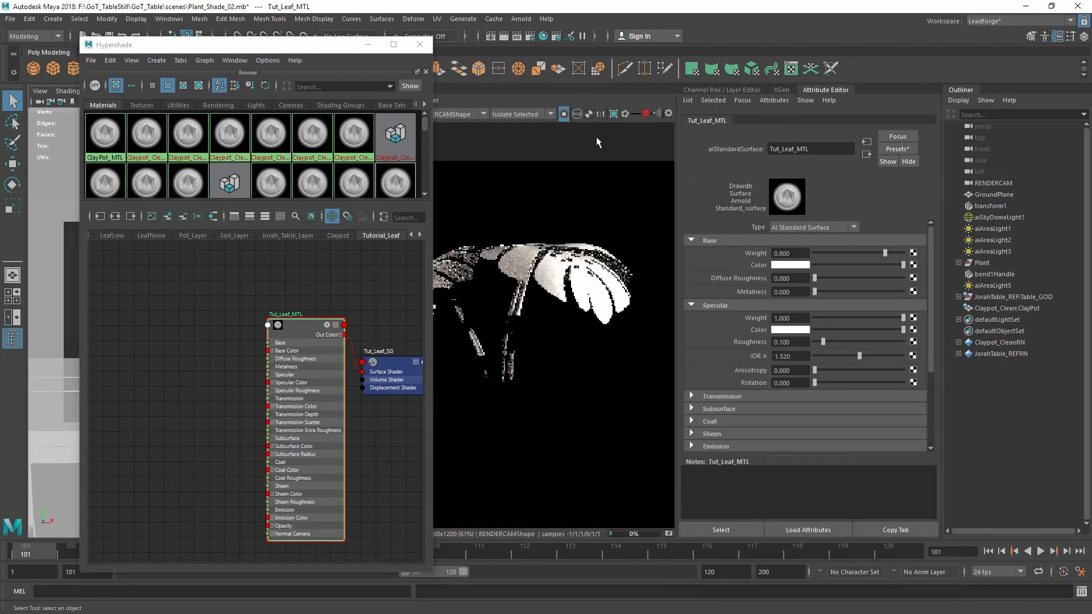
{"action": "left_click_drag", "start_coordinate": [333, 262], "coordinate": [178, 263]}
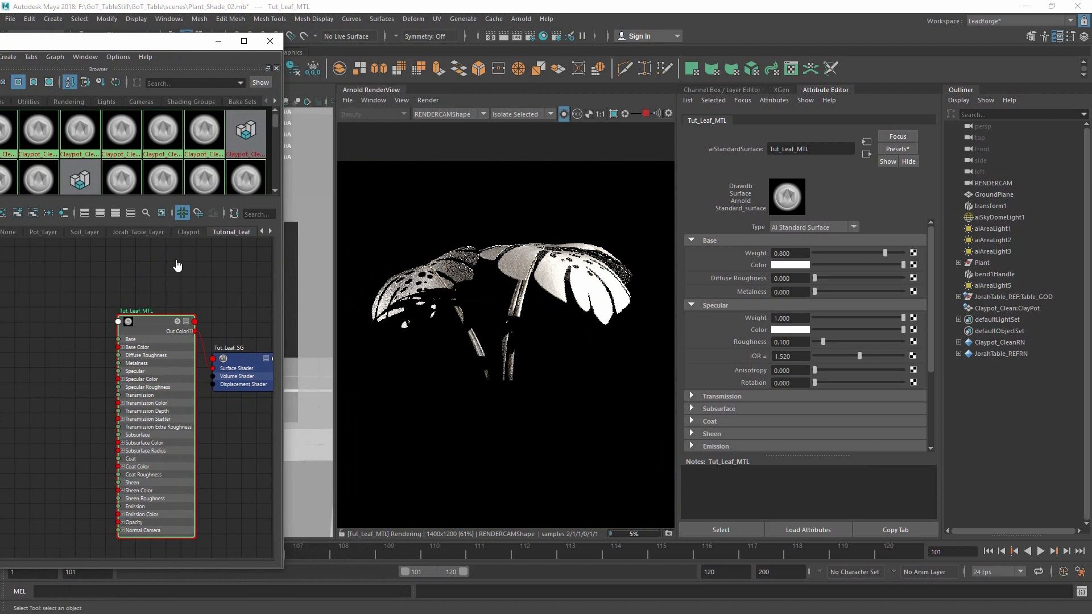
{"action": "left_click", "coordinate": [342, 534]}
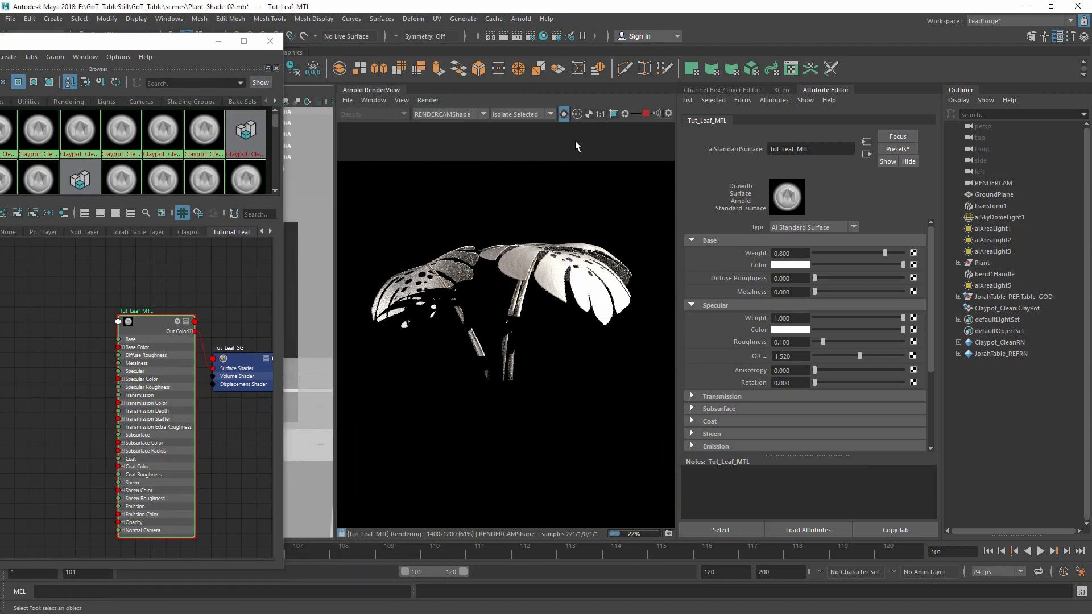
Examine the untextured shading of the isolated leaves and stems up close in the render
{"action": "left_click_drag", "start_coordinate": [170, 322], "coordinate": [254, 310]}
{"action": "scroll", "coordinate": [507, 278], "scroll_direction": "up", "scroll_amount": 5}
{"action": "middle_click_drag", "start_coordinate": [507, 278], "coordinate": [428, 327]}
{"action": "right_click_drag", "start_coordinate": [428, 326], "coordinate": [584, 299], "text": "alt"}
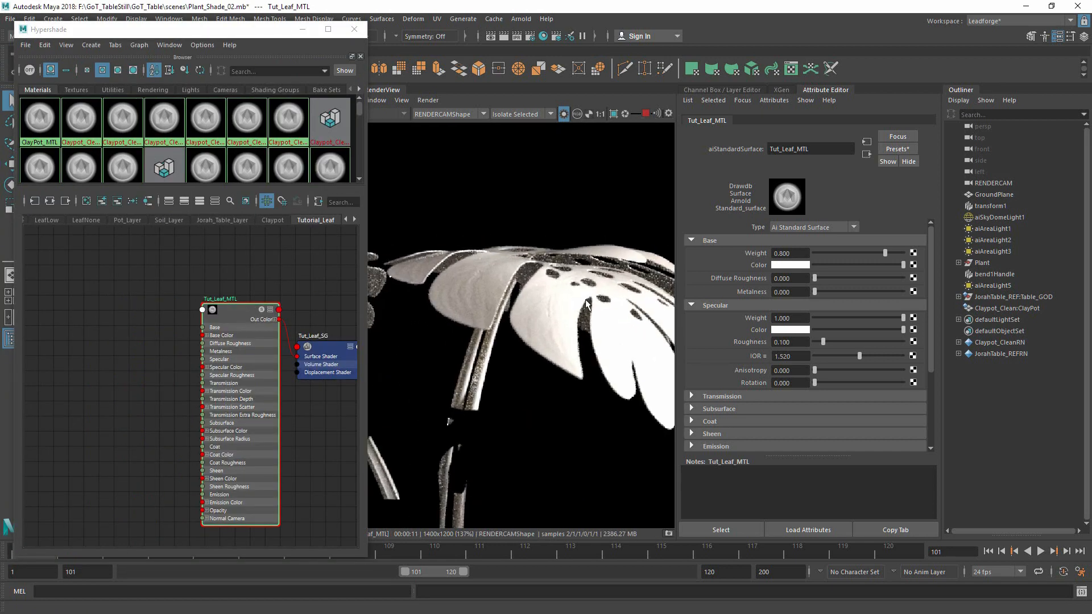
{"action": "scroll", "coordinate": [551, 315], "scroll_direction": "down", "scroll_amount": 10}
{"action": "scroll", "coordinate": [554, 310], "scroll_direction": "up", "scroll_amount": 9}
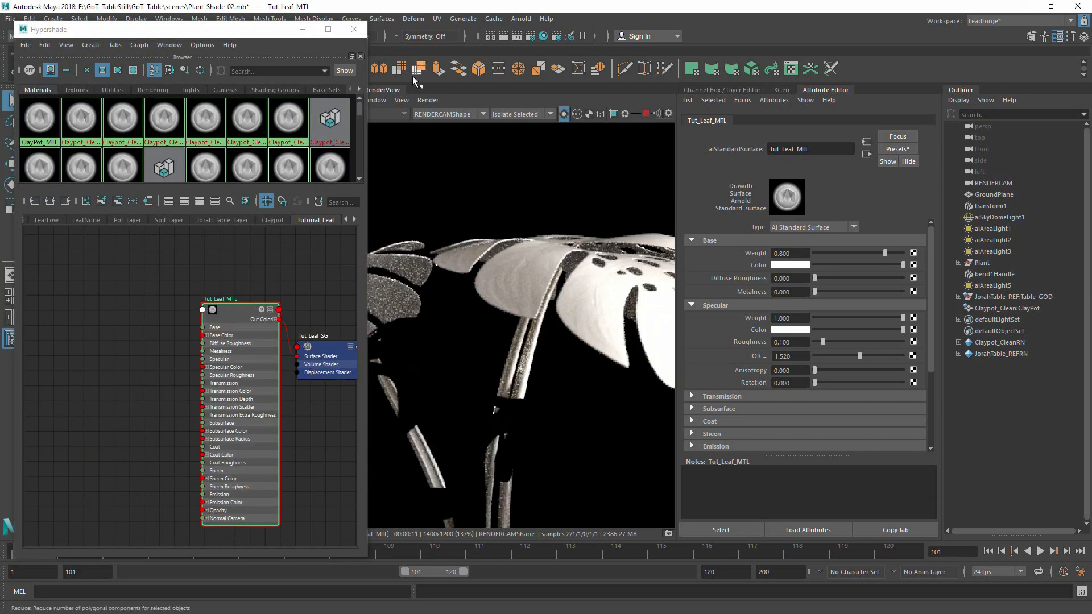
Refresh the Arnold render, inspect the leaf surfaces up close, and stop rendering
{"action": "left_click", "coordinate": [427, 100]}
{"action": "left_click", "coordinate": [488, 183]}
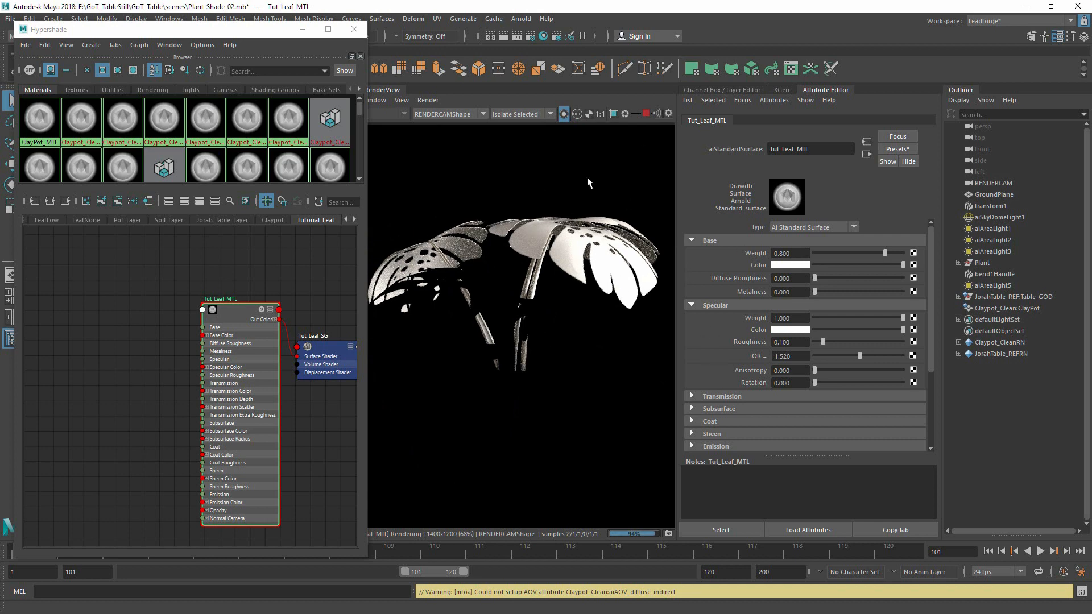
{"action": "mouse_move", "coordinate": [267, 30]}
{"action": "left_mouse_down"}
{"action": "mouse_move", "coordinate": [357, 44]}
{"action": "mouse_move", "coordinate": [283, 25]}
{"action": "left_mouse_up"}
{"action": "scroll", "coordinate": [571, 237], "scroll_direction": "up", "scroll_amount": 3}
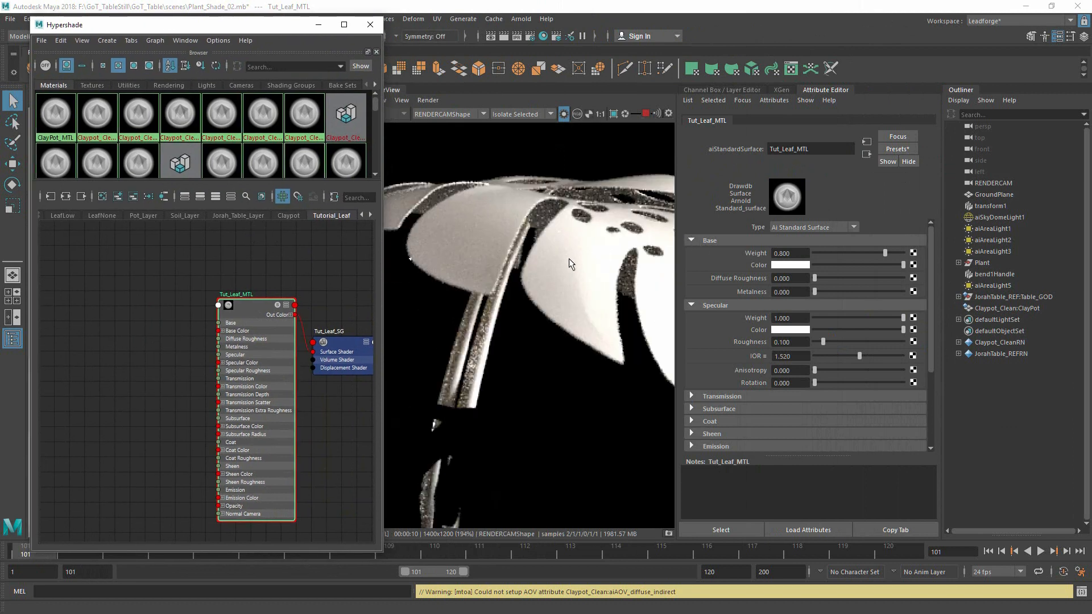
{"action": "scroll", "coordinate": [568, 258], "scroll_direction": "down", "scroll_amount": 4}
{"action": "scroll", "coordinate": [588, 252], "scroll_direction": "up", "scroll_amount": 4}
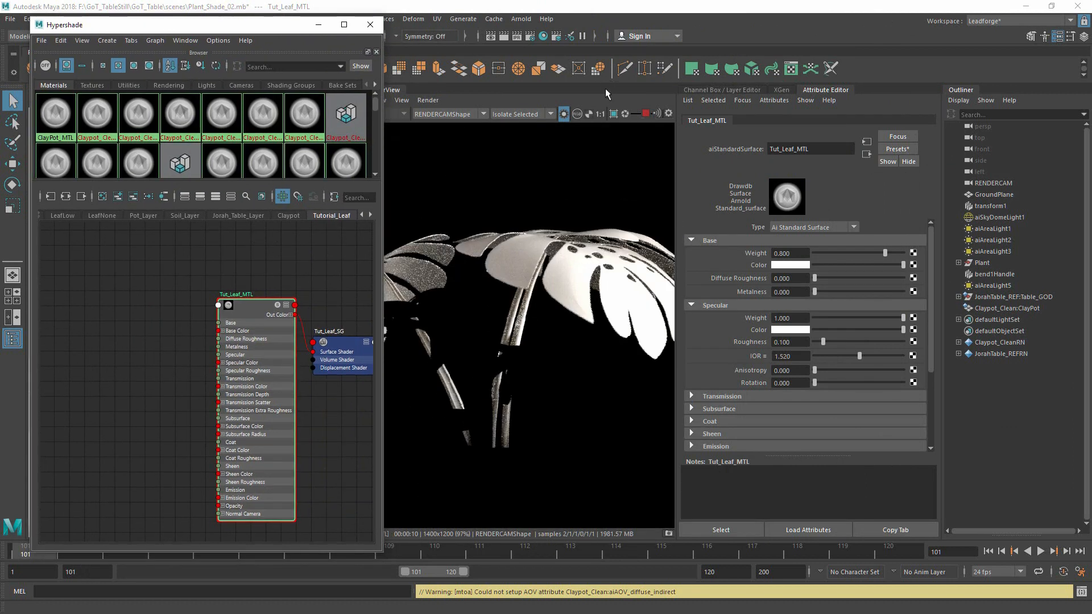
{"action": "left_click", "coordinate": [648, 117]}
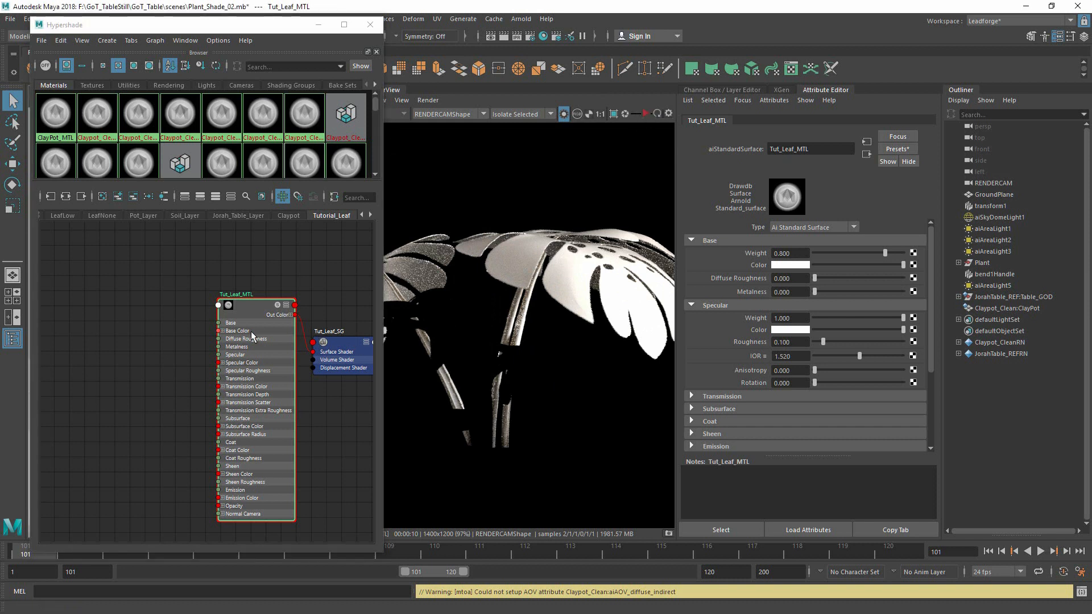
Create an aiImage node, rename it Tut_Leaf_Basecolor, and place it to the left of Tut_Leaf_MTL
{"action": "left_click", "coordinate": [149, 305]}
{"action": "key", "text": "Tab"}
{"action": "type", "text": "a"}
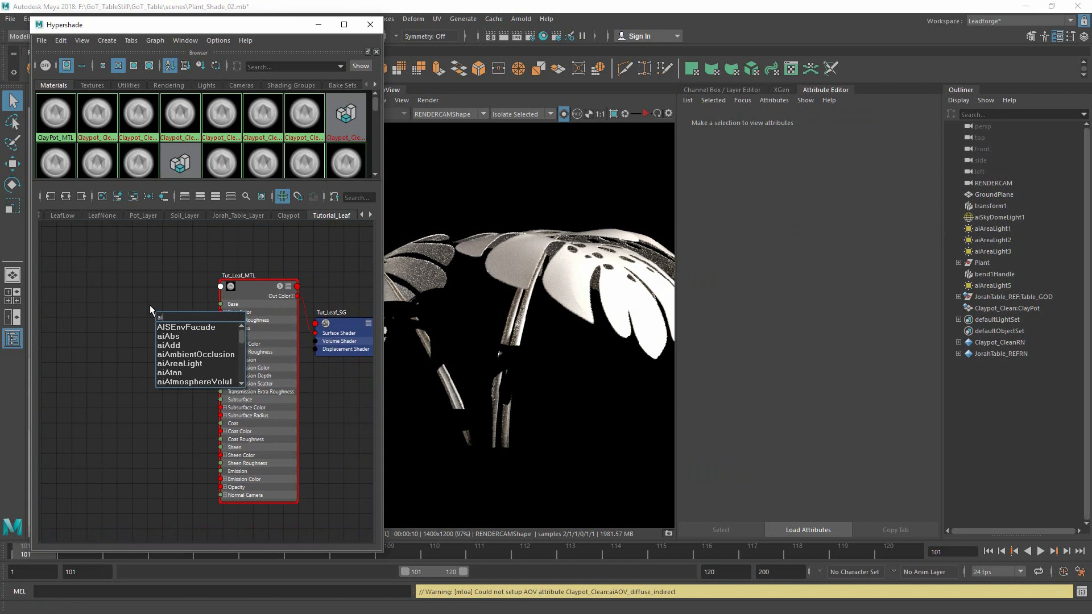
{"action": "type", "text": "image"}
{"action": "key", "text": "Return"}
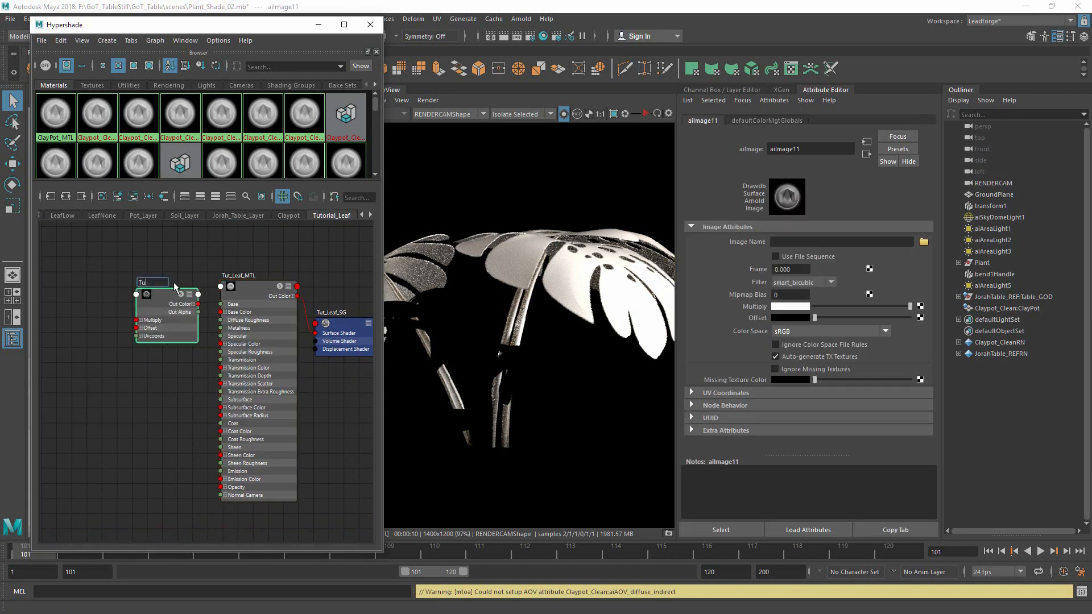
{"action": "type", "text": "Leaf_Basecolor"}
{"action": "key", "text": "Return"}
{"action": "left_click_drag", "start_coordinate": [173, 285], "coordinate": [143, 284]}
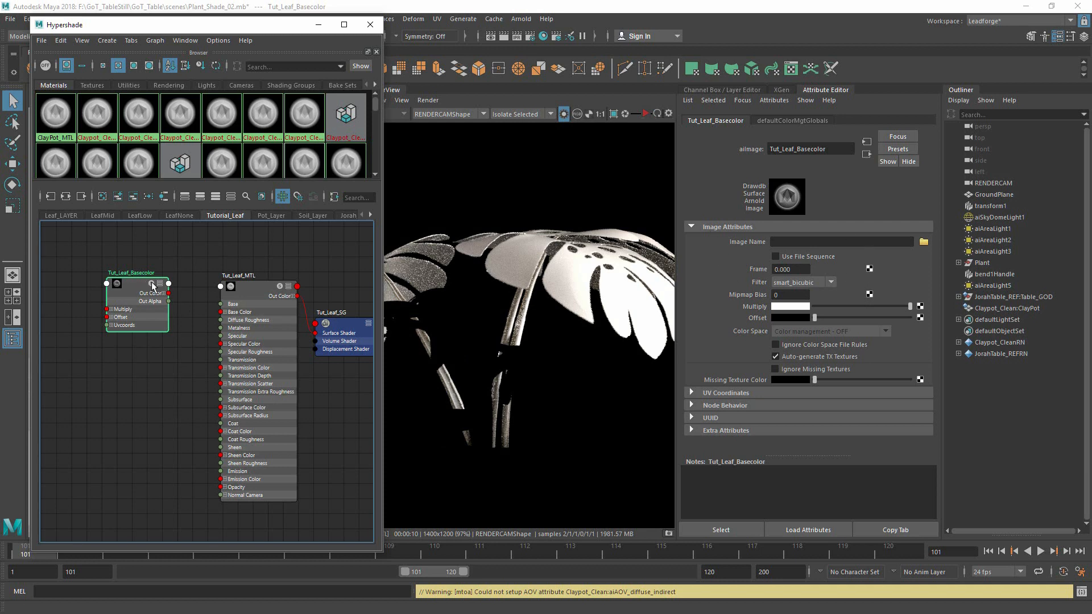
Check which image file Leaf_BaseColor_Img uses in the Leaf_LAYER graph and return to the Tutorial_Leaf graph
{"action": "left_click", "coordinate": [77, 218]}
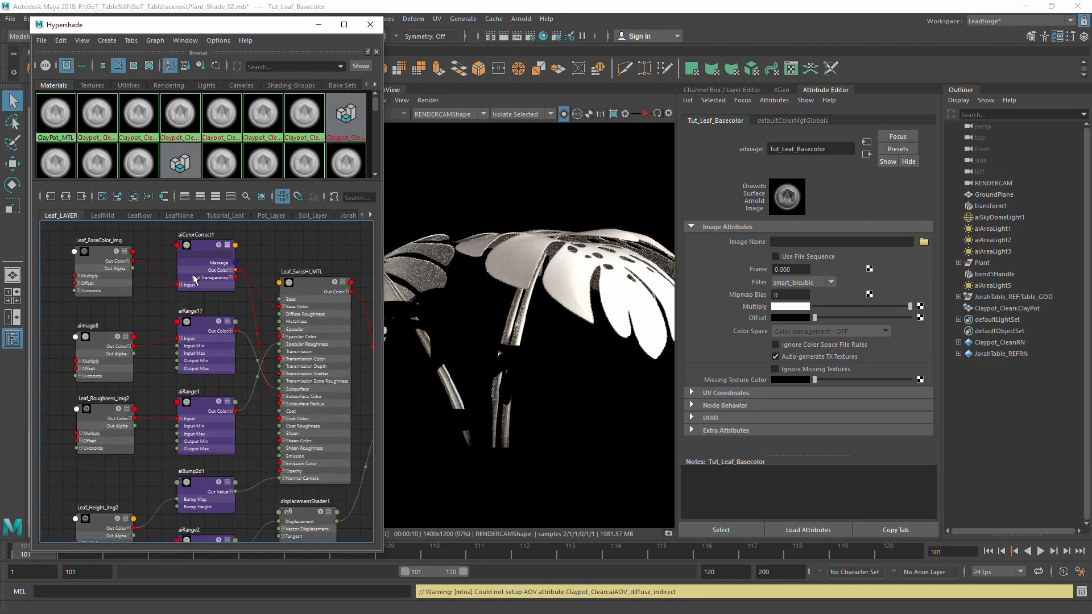
{"action": "left_click", "coordinate": [116, 255]}
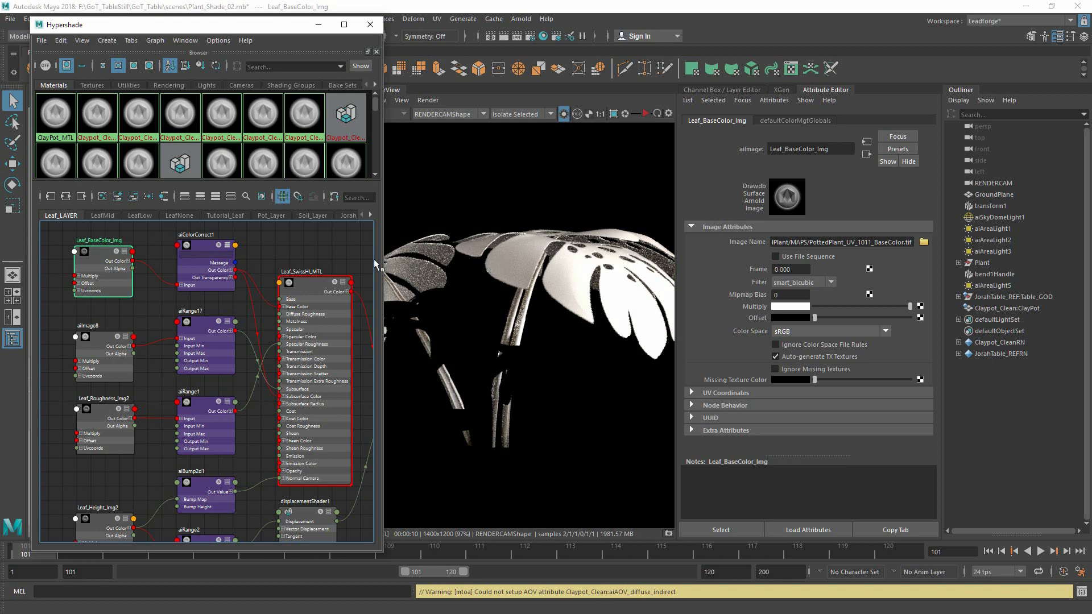
{"action": "left_click", "coordinate": [238, 216]}
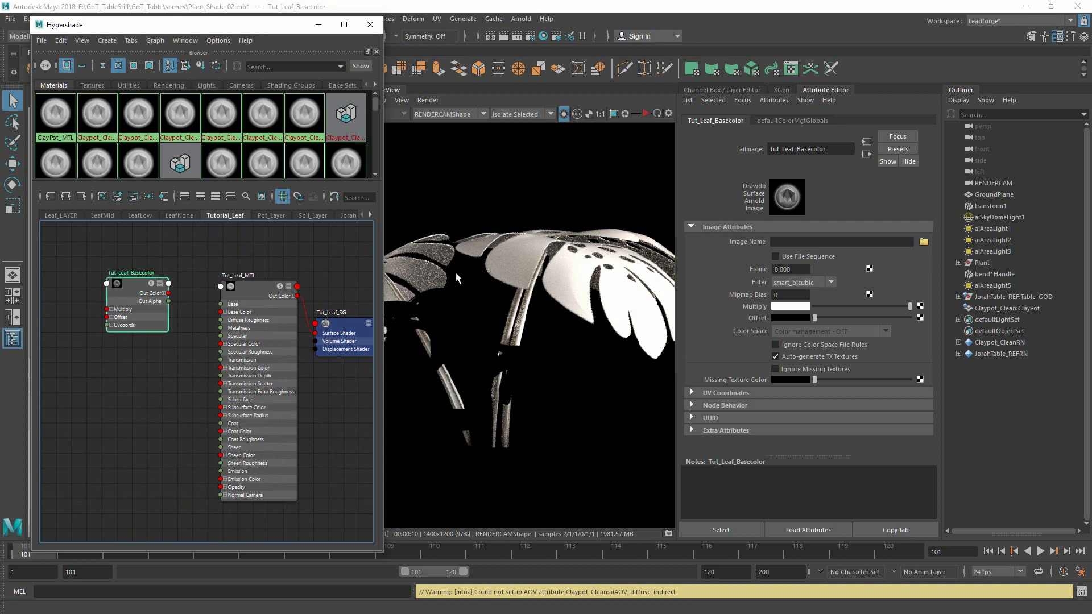
Load PottedPlant_UV_1011_BaseColor.tif into Tut_Leaf_Basecolor and connect its color output to the Base Color of Tut_Leaf_MTL
{"action": "left_click", "coordinate": [923, 241]}
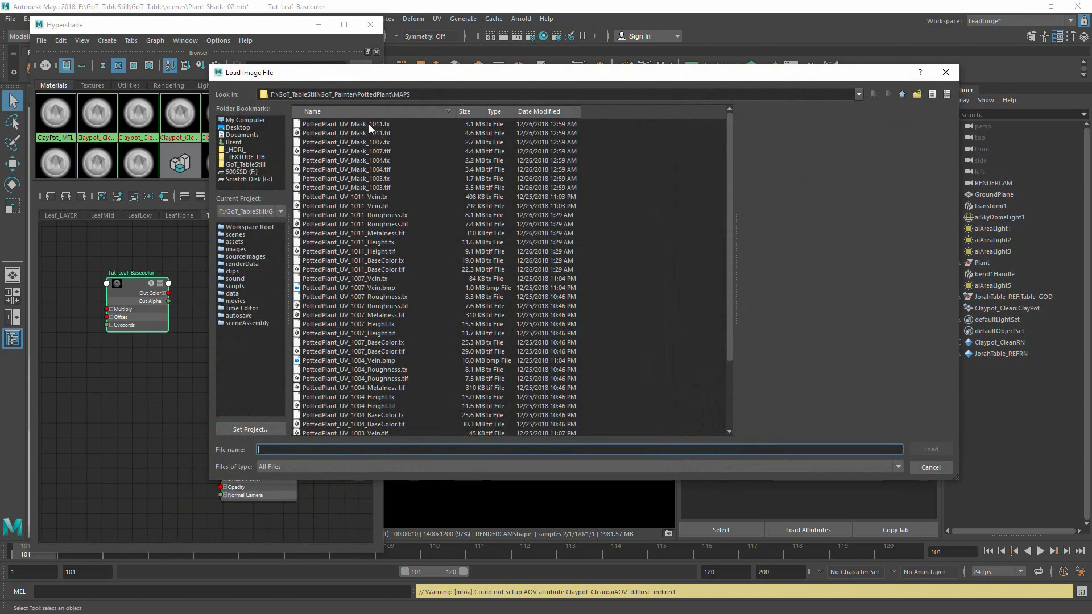
{"action": "left_click", "coordinate": [378, 270]}
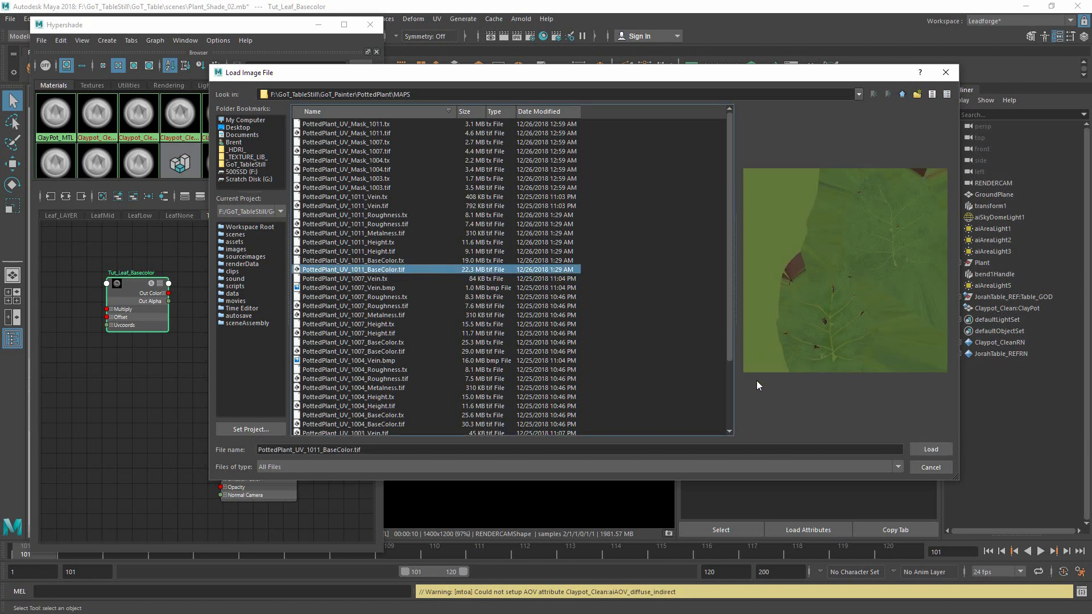
{"action": "left_click", "coordinate": [931, 450]}
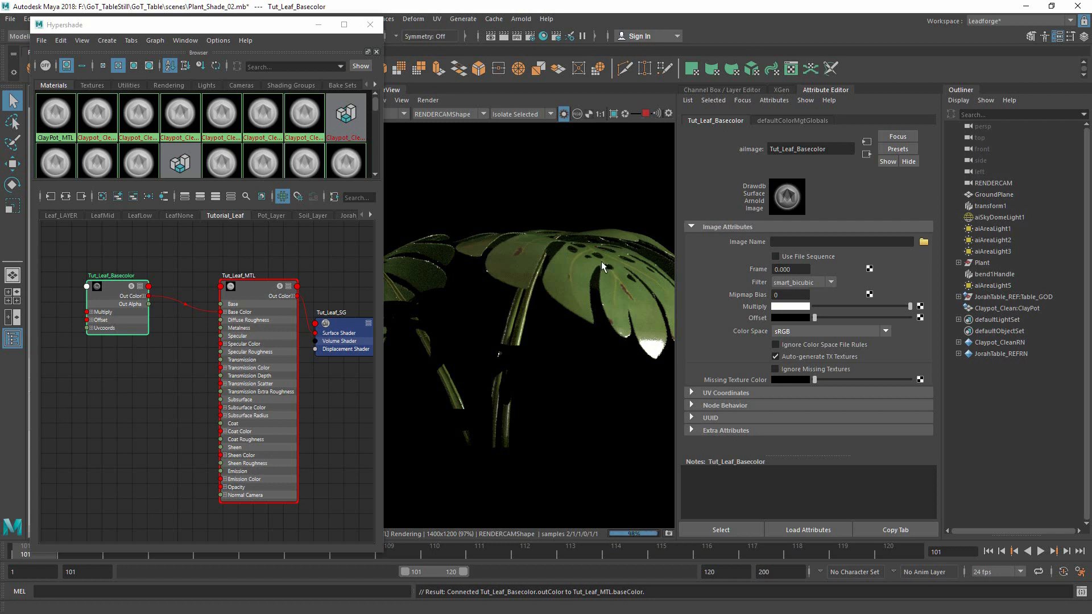
Examine the base color on the rendered leaves and move the Tut_Leaf_Basecolor node slightly up
{"action": "scroll", "coordinate": [569, 366], "scroll_direction": "down", "scroll_amount": 5}
{"action": "scroll", "coordinate": [533, 356], "scroll_direction": "up", "scroll_amount": 3}
{"action": "scroll", "coordinate": [533, 359], "scroll_direction": "down", "scroll_amount": 2}
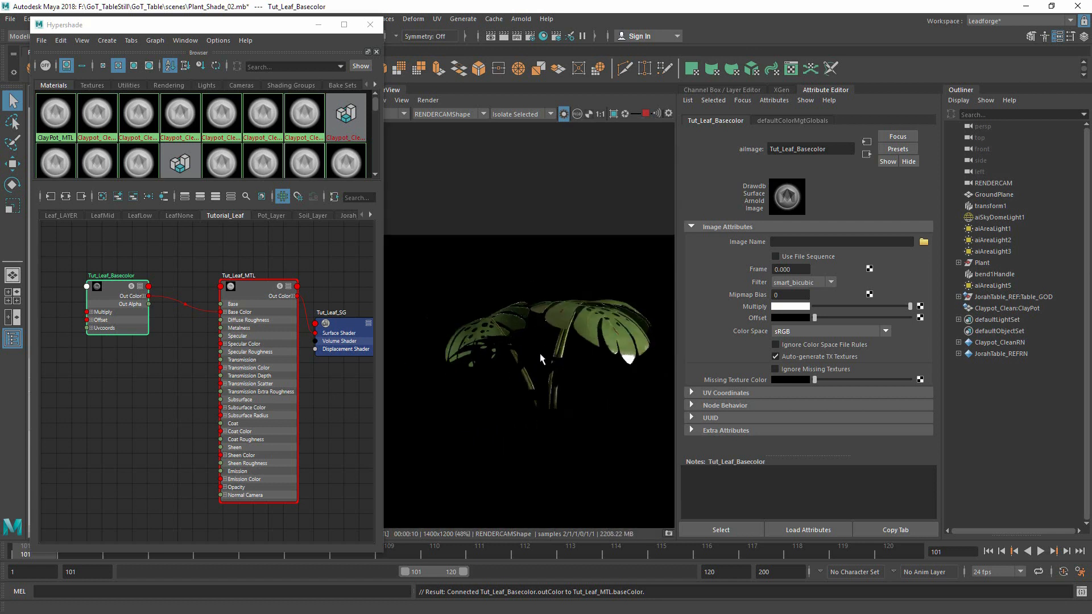
{"action": "left_click_drag", "start_coordinate": [117, 285], "coordinate": [113, 261]}
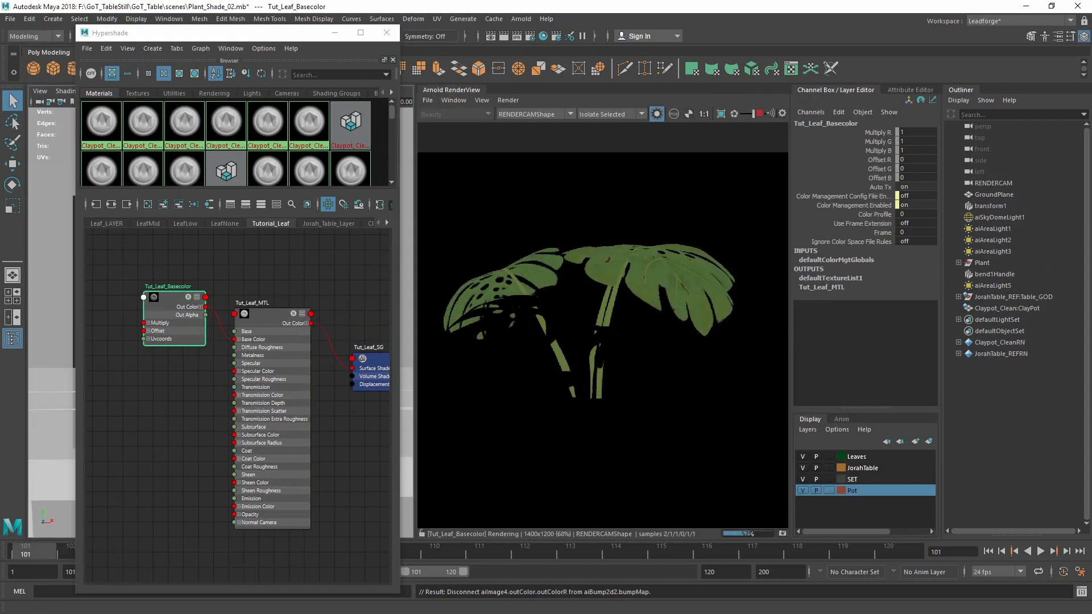
Check the available rendering spaces in the Color Management preferences
{"action": "left_click_drag", "start_coordinate": [775, 120], "coordinate": [436, 127]}
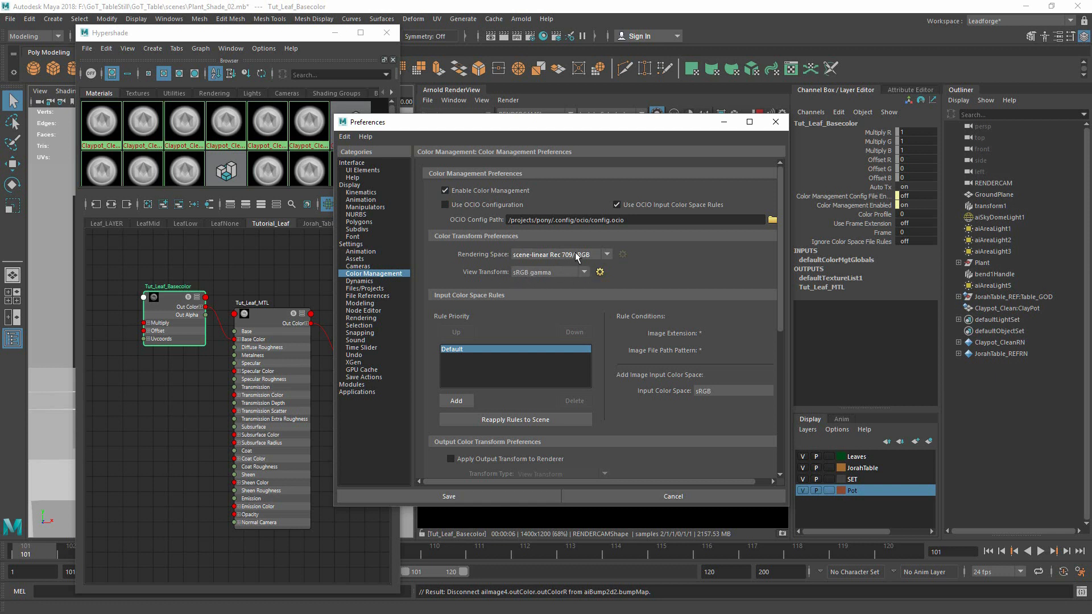
{"action": "left_click", "coordinate": [606, 254]}
{"action": "left_click", "coordinate": [606, 256]}
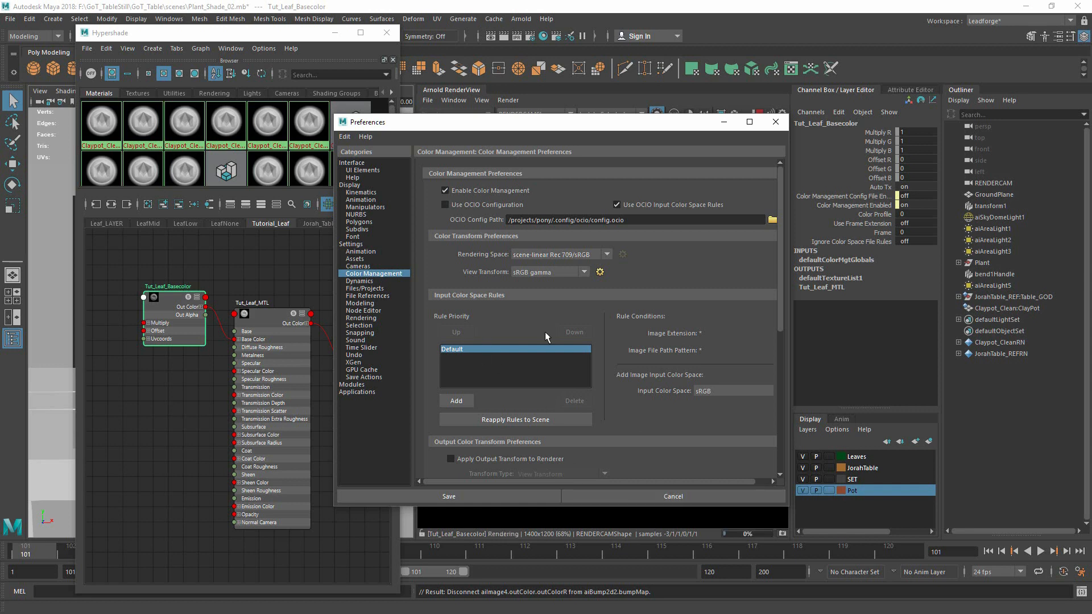
Close the preferences without saving, restart the Arnold render, and nudge the Tut_Leaf_Basecolor node slightly away from the material
{"action": "left_click", "coordinate": [660, 496]}
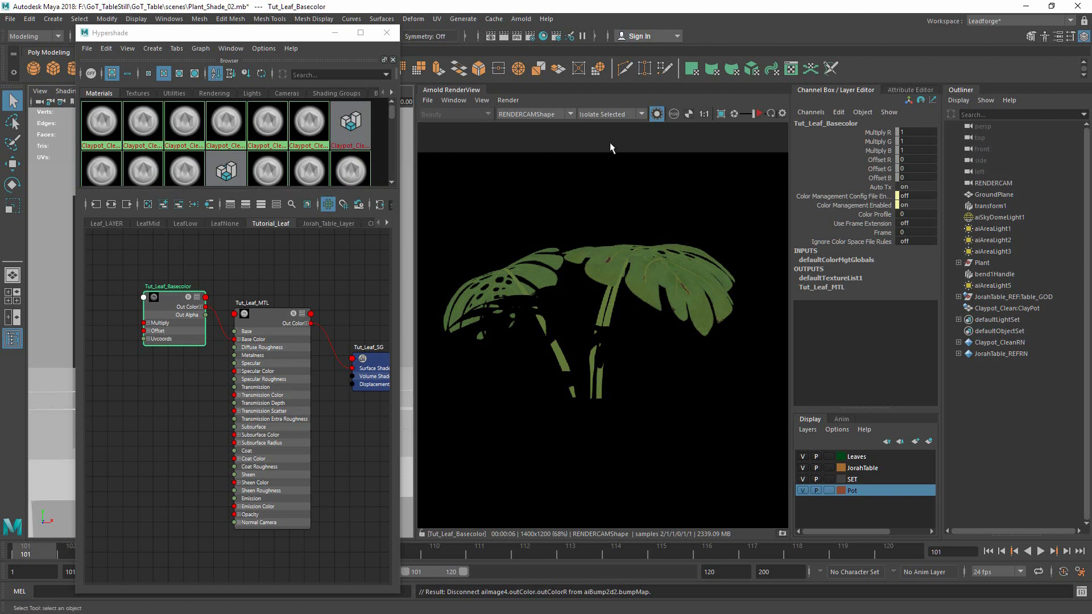
{"action": "left_click", "coordinate": [757, 113]}
{"action": "left_click", "coordinate": [202, 267]}
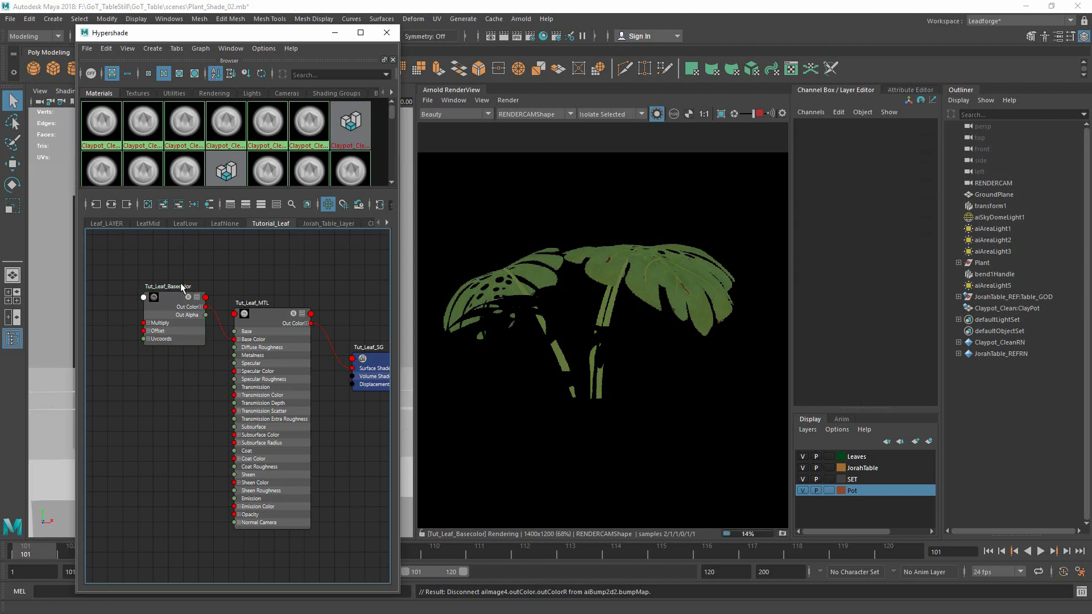
{"action": "left_click_drag", "start_coordinate": [172, 299], "coordinate": [163, 298]}
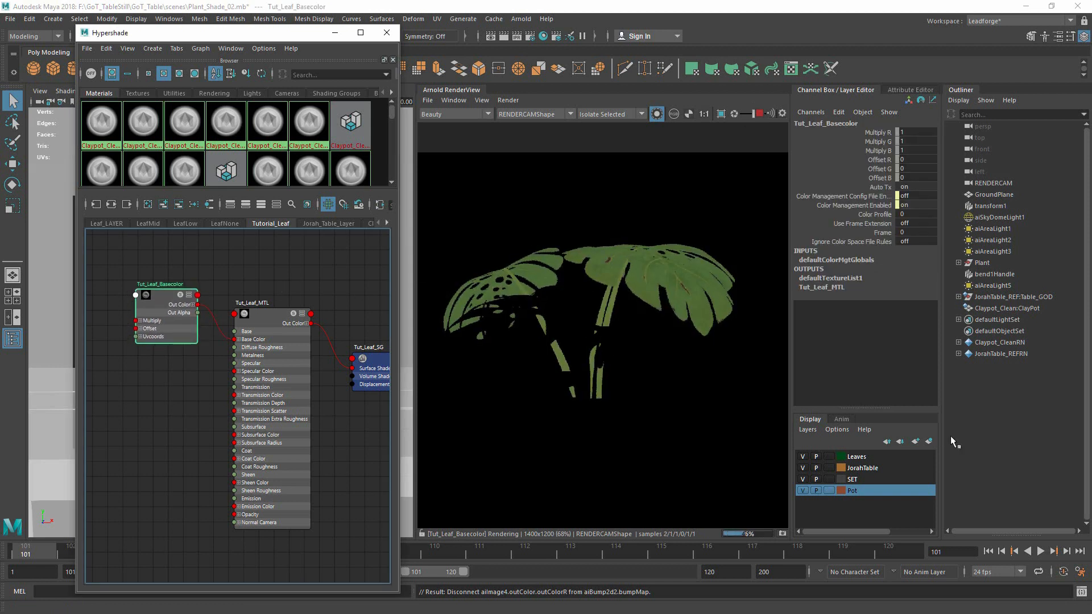
Switch to Adobe Bridge and preview PottedPlant_UV_1003_BaseColor.tif in the MAPS folder
{"action": "key", "text": "alt+Tab"}
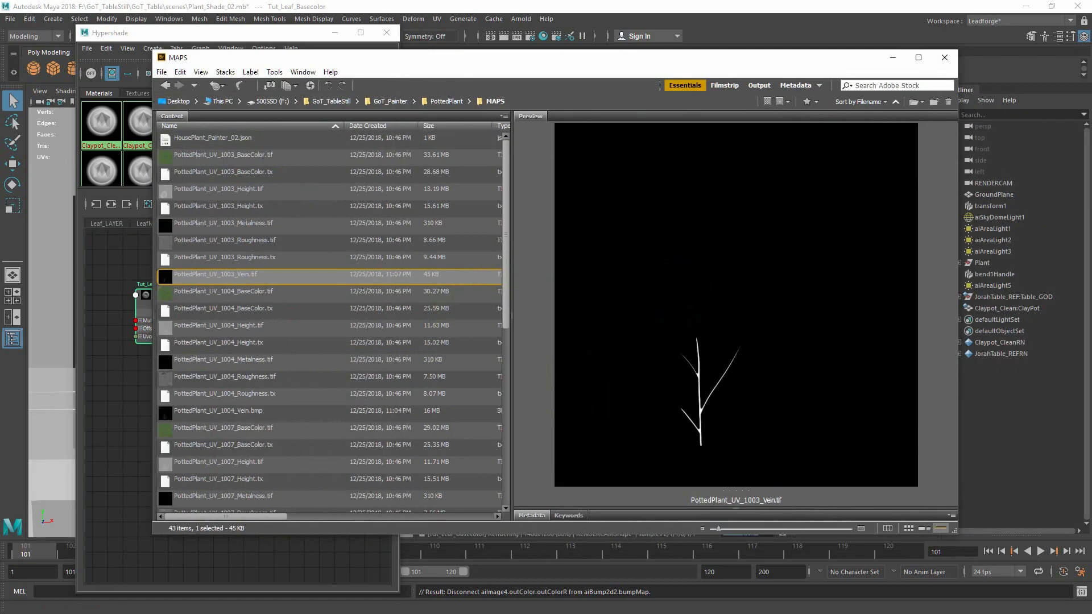
{"action": "left_click", "coordinate": [241, 156]}
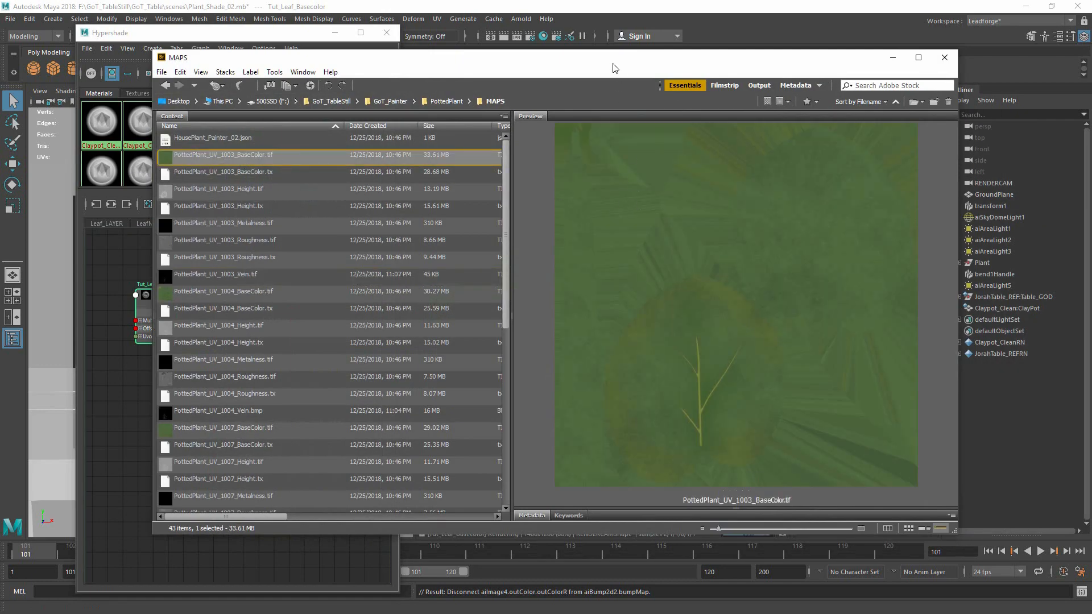
{"action": "left_click_drag", "start_coordinate": [617, 57], "coordinate": [543, 523]}
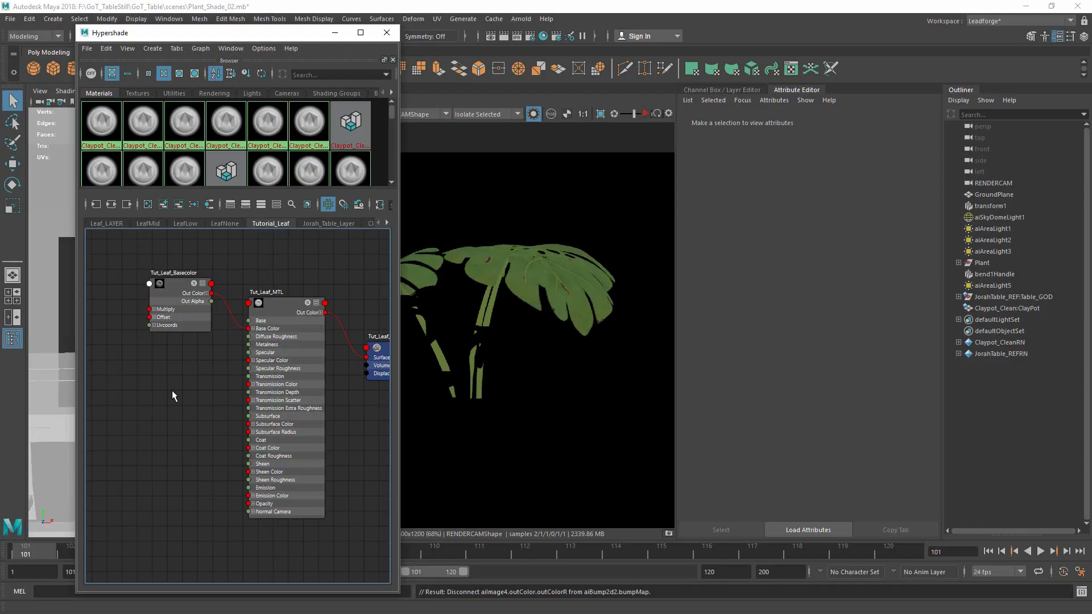
Create an aiImage node below Tut_Leaf_Basecolor and load PottedPlant_UV_1011_Roughness.tif into it
{"action": "key", "text": "Tab"}
{"action": "type", "text": "aiimage"}
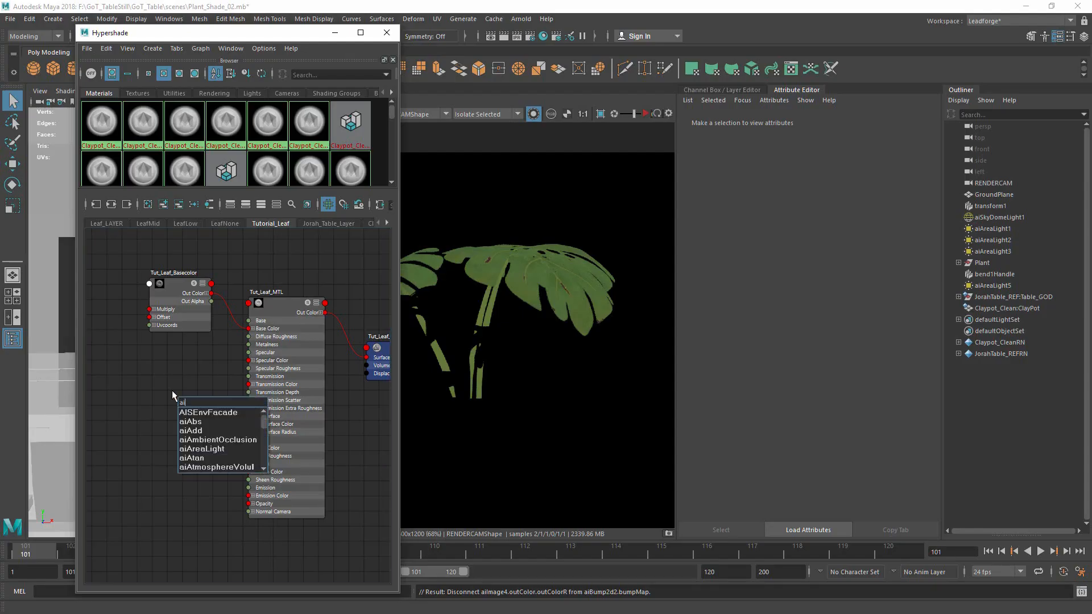
{"action": "key", "text": "Return"}
{"action": "left_click_drag", "start_coordinate": [150, 369], "coordinate": [148, 372]}
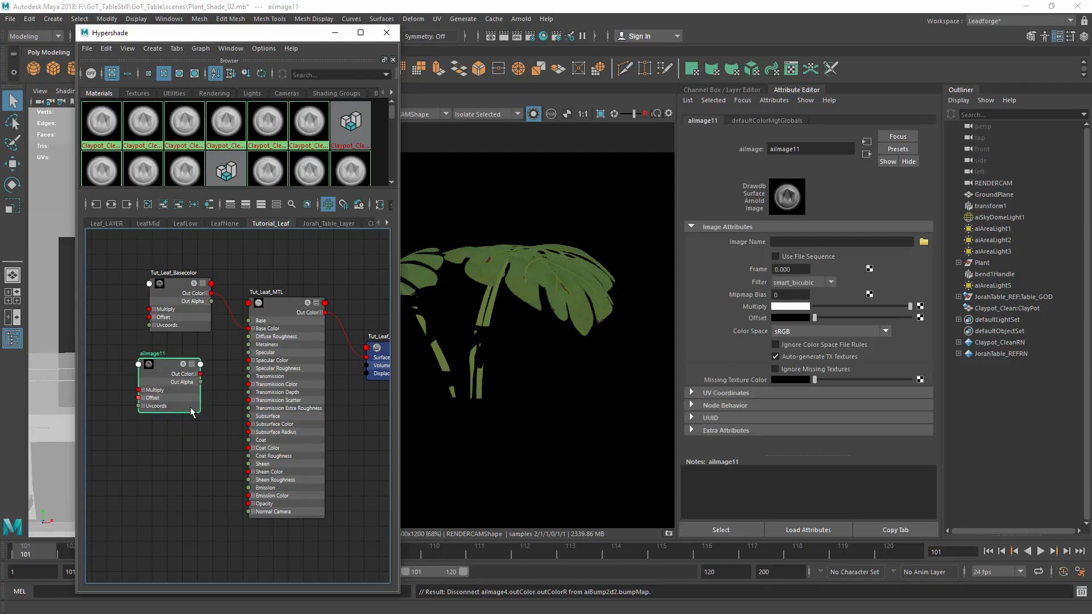
{"action": "left_click", "coordinate": [924, 242]}
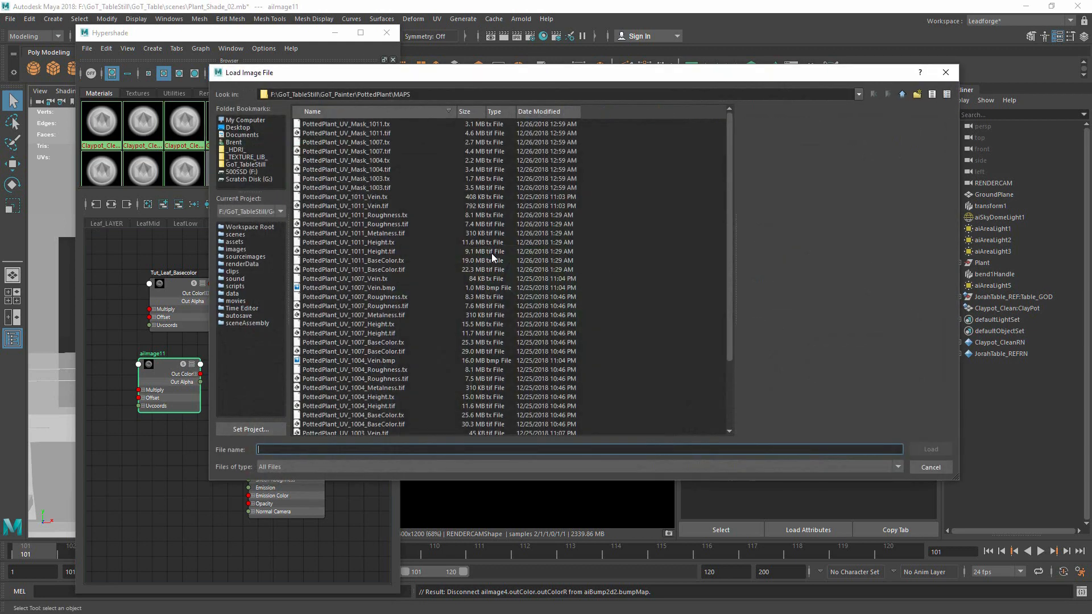
{"action": "double_click", "coordinate": [355, 224]}
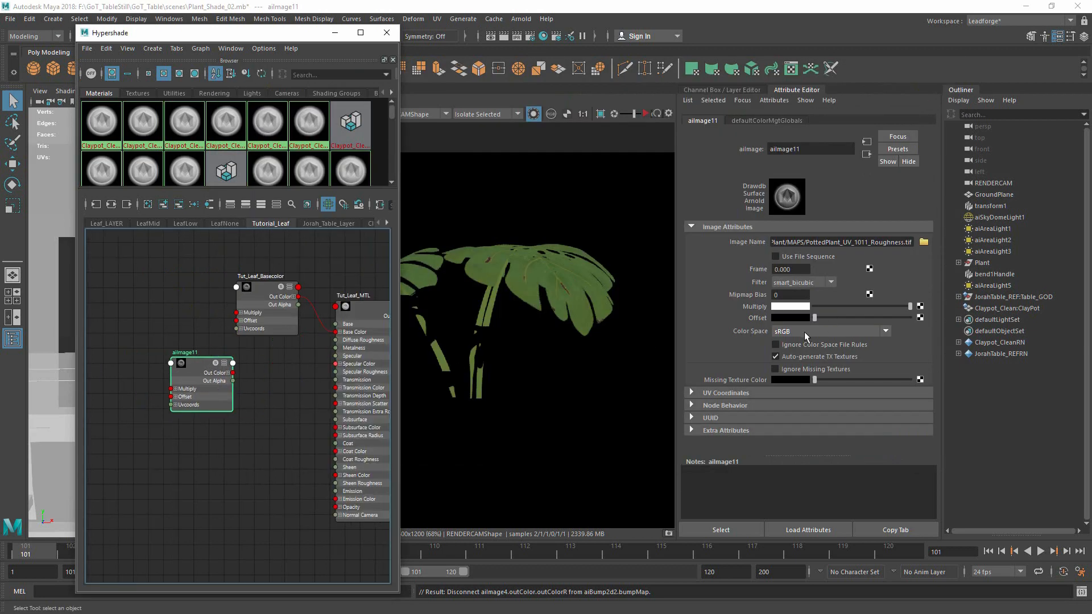
Change the color space of the roughness image and move its node farther away from the material
{"action": "left_click", "coordinate": [823, 332]}
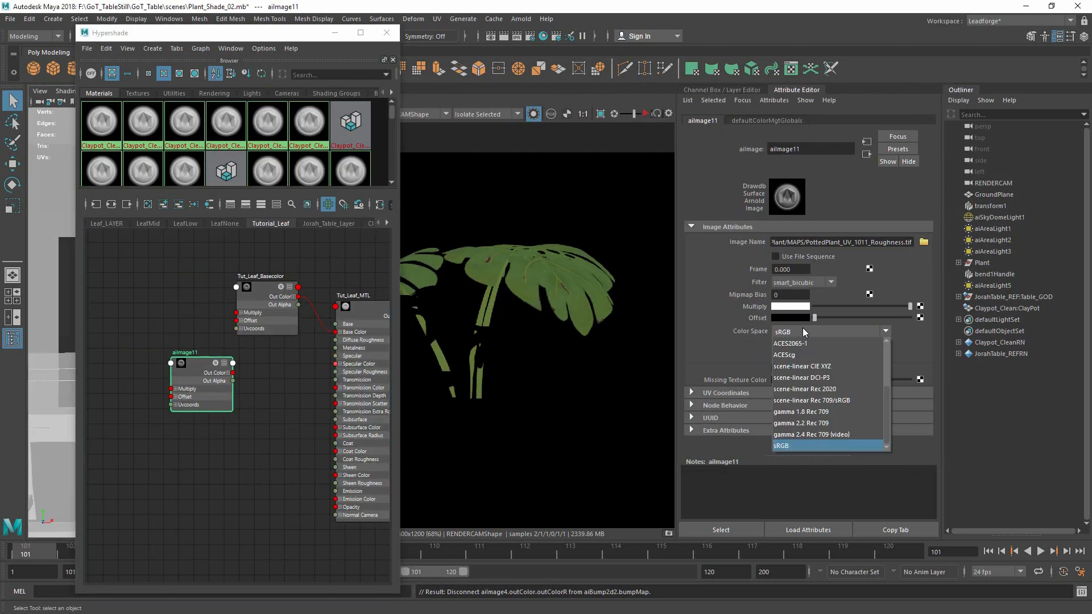
{"action": "left_click", "coordinate": [821, 365]}
{"action": "left_click", "coordinate": [203, 394]}
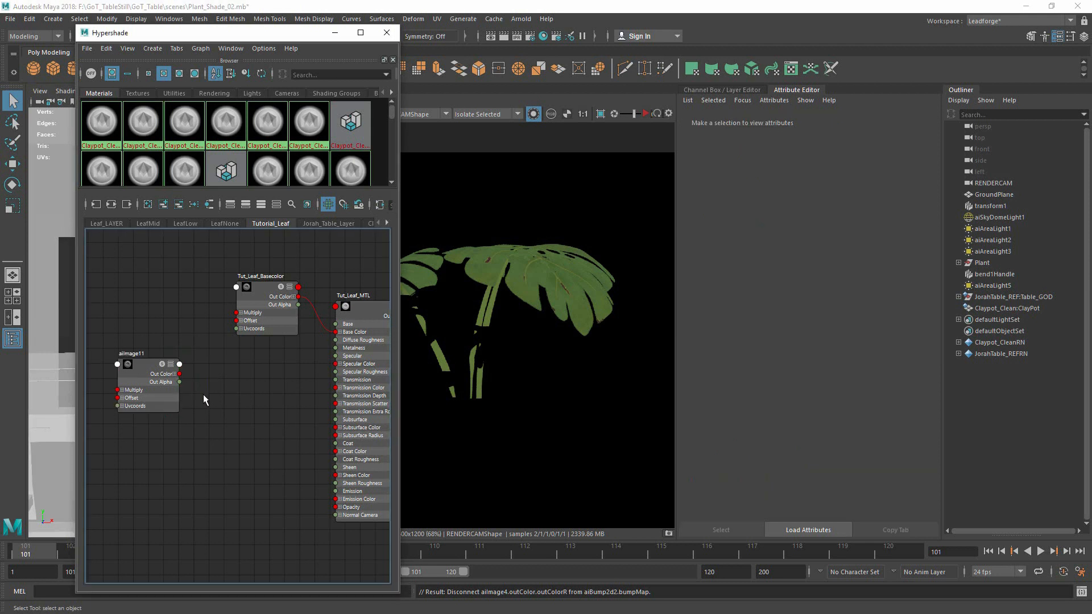
Create an aiRange node between the roughness image and Tut_Leaf_MTL
{"action": "key", "text": "a"}
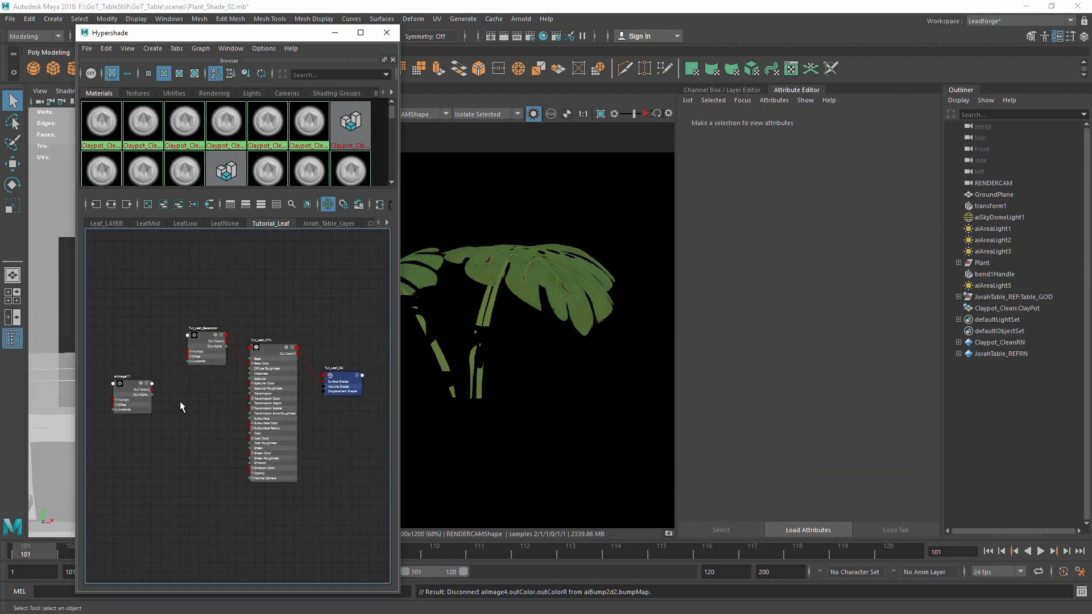
{"action": "key", "text": "Tab"}
{"action": "type", "text": "airan"}
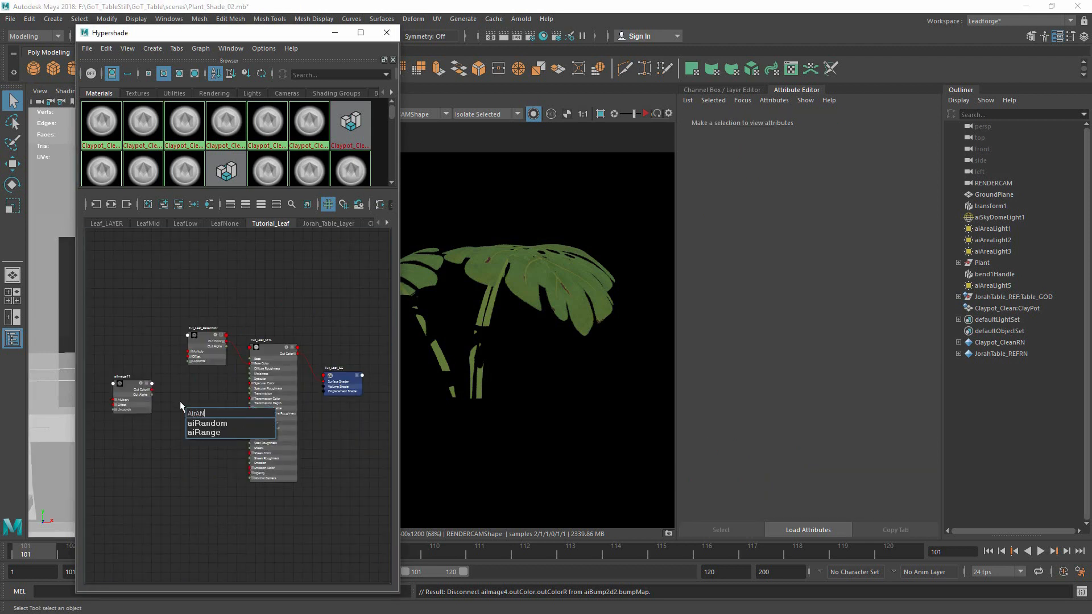
{"action": "key", "text": "Down"}
{"action": "key", "text": "Down"}
{"action": "key", "text": "Return"}
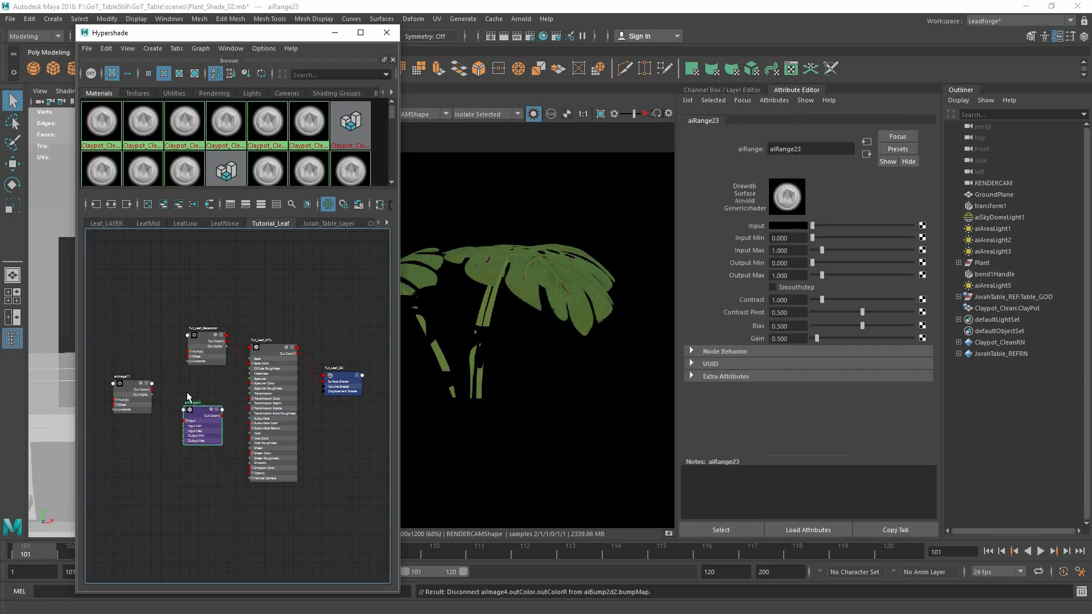
Connect the roughness image's color to the aiRange input, and the range's Out Color R to Specular Roughness of Tut_Leaf_MTL
{"action": "scroll", "coordinate": [188, 405], "scroll_direction": "up", "scroll_amount": 4}
{"action": "scroll", "coordinate": [210, 410], "scroll_direction": "up", "scroll_amount": 2}
{"action": "middle_click_drag", "start_coordinate": [210, 409], "coordinate": [247, 407], "text": "alt"}
{"action": "left_click_drag", "start_coordinate": [256, 417], "coordinate": [189, 337]}
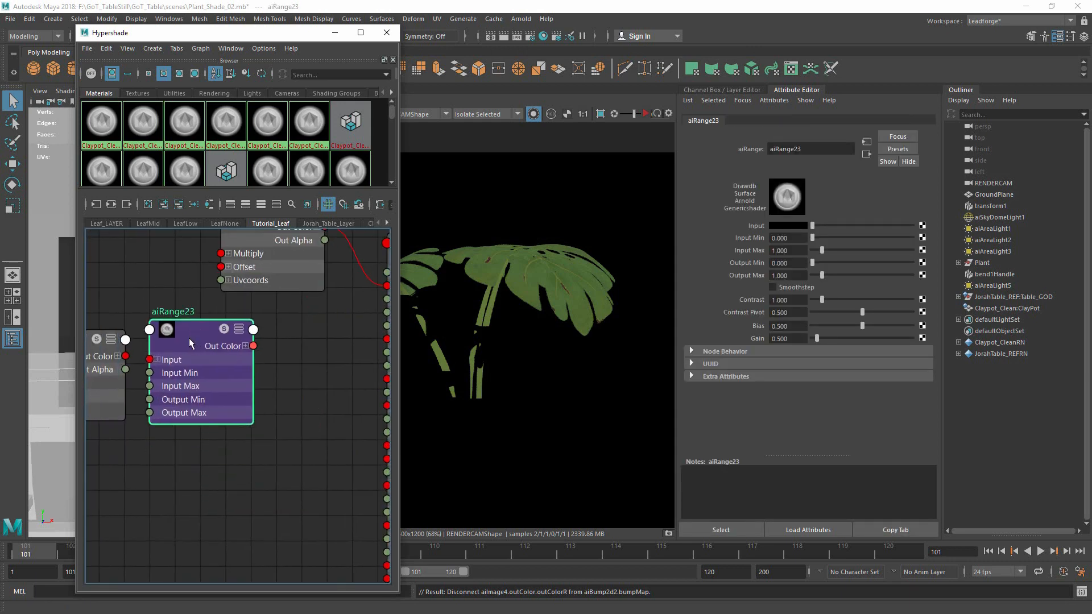
{"action": "scroll", "coordinate": [189, 338], "scroll_direction": "down", "scroll_amount": 1}
{"action": "middle_click_drag", "start_coordinate": [189, 337], "coordinate": [286, 353], "text": "alt"}
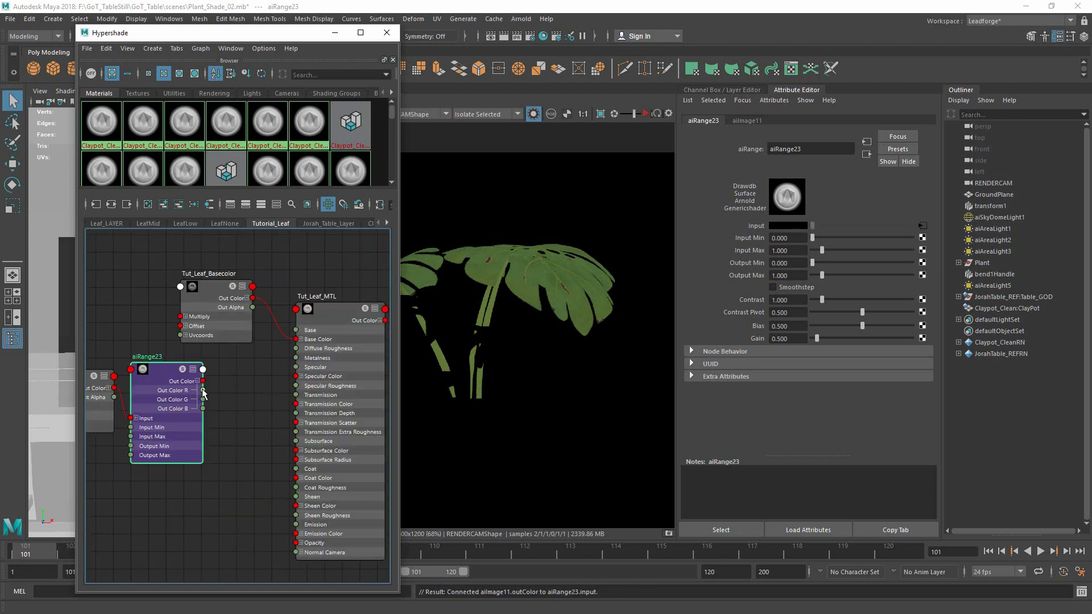
{"action": "left_click_drag", "start_coordinate": [203, 390], "coordinate": [308, 386]}
Collapse the roughness image and range nodes and name them Tut_Leaf_Roughness and LeafRough_Range
{"action": "scroll", "coordinate": [269, 390], "scroll_direction": "down", "scroll_amount": 1}
{"action": "middle_click_drag", "start_coordinate": [269, 391], "coordinate": [334, 397], "text": "alt"}
{"action": "left_click_drag", "start_coordinate": [244, 381], "coordinate": [230, 395]}
{"action": "key", "text": "1"}
{"action": "double_click", "coordinate": [230, 382]}
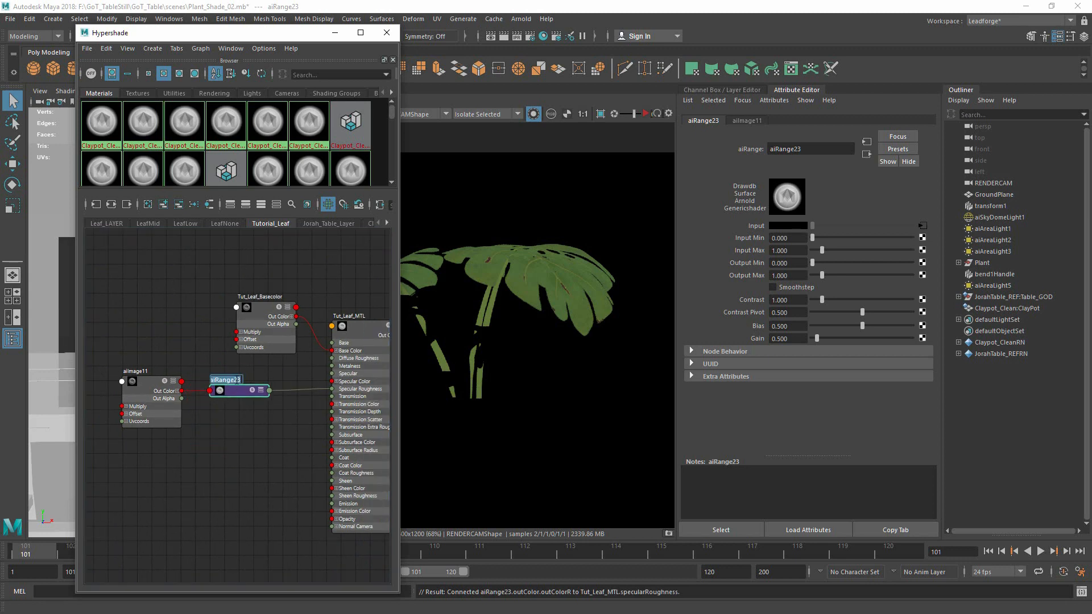
{"action": "type", "text": "LeafRough_Range"}
{"action": "key", "text": "Return"}
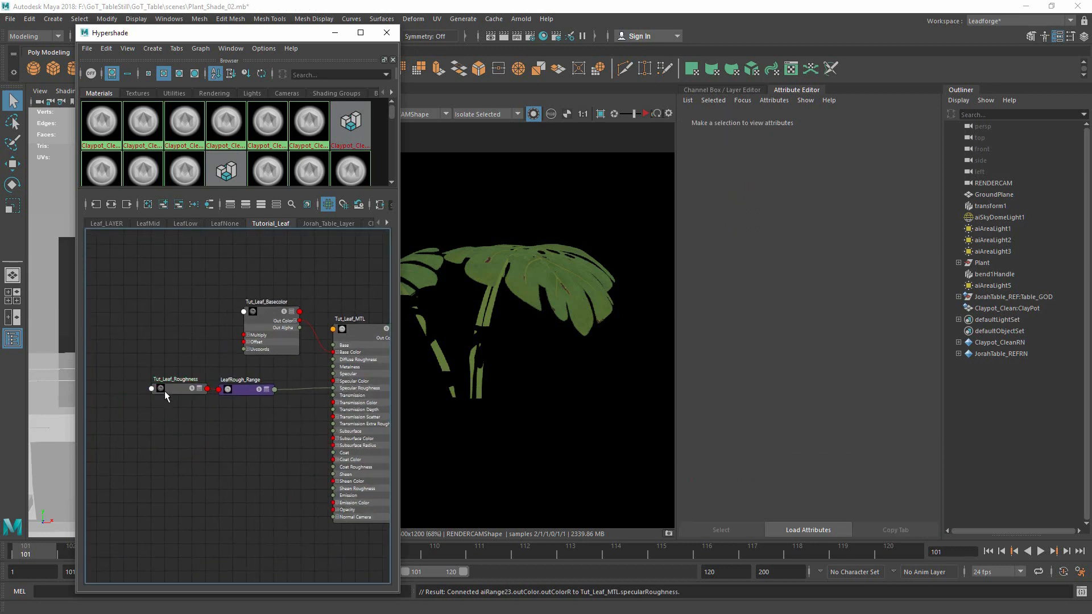
{"action": "left_click", "coordinate": [165, 390]}
{"action": "left_click", "coordinate": [243, 389]}
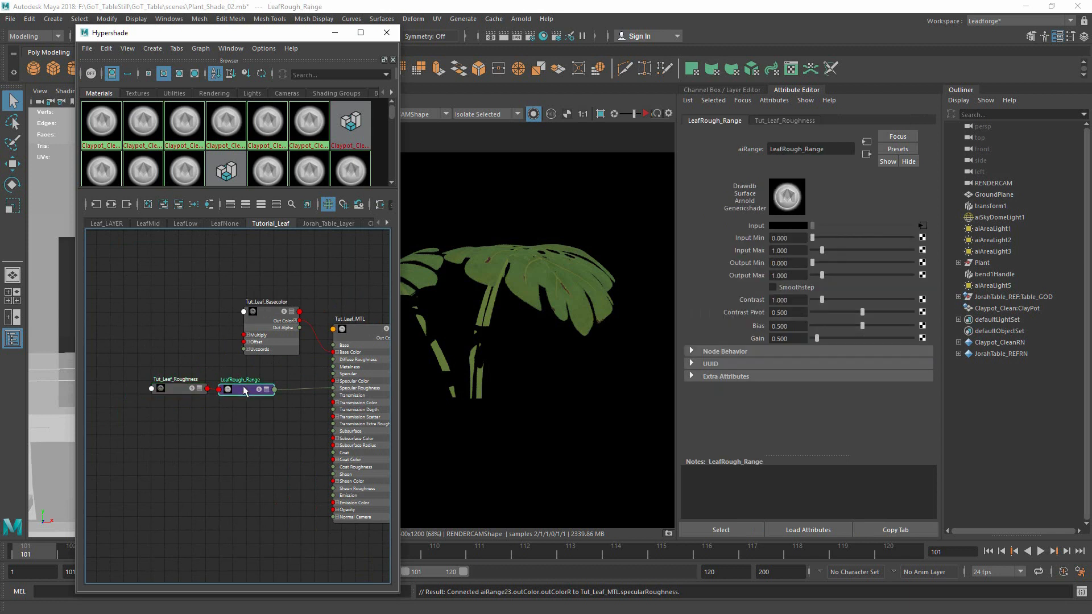
Create another aiImage node and place it directly below Tut_Leaf_Roughness
{"action": "left_click", "coordinate": [214, 418]}
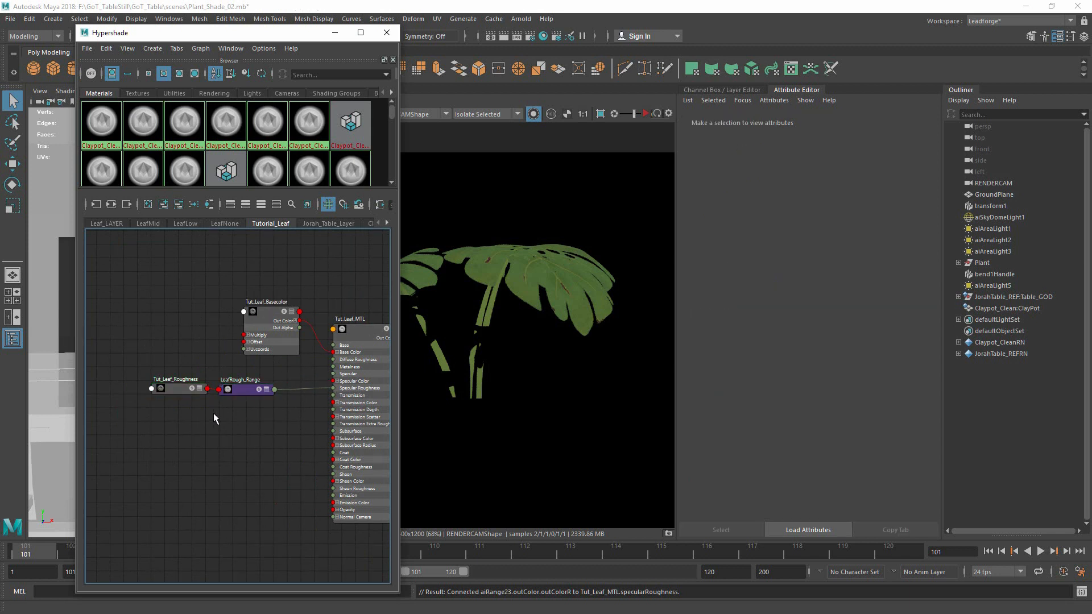
{"action": "key", "text": "Tab"}
{"action": "type", "text": "aiImage"}
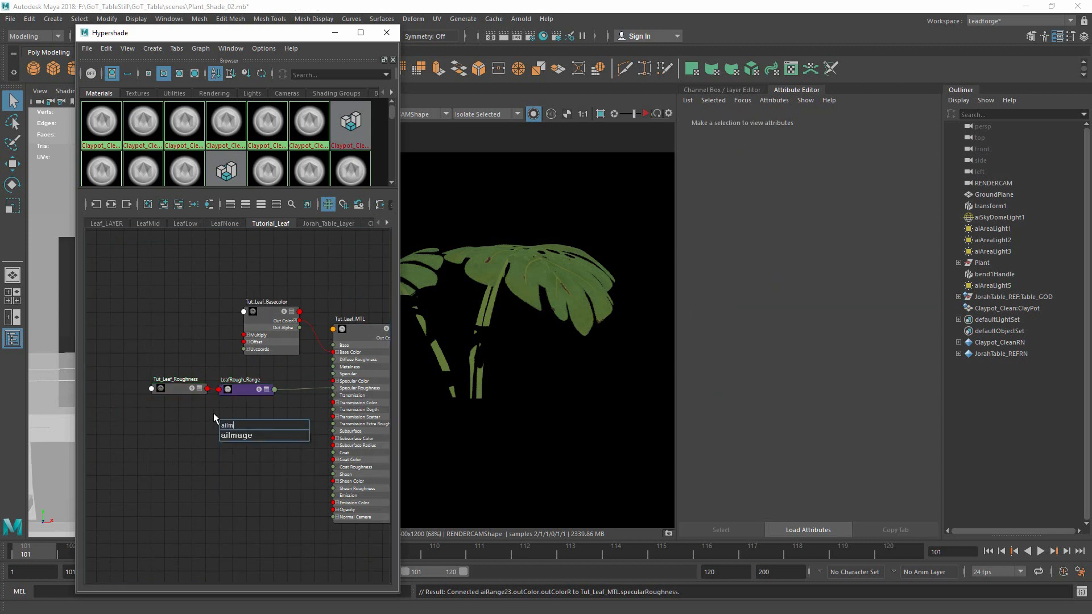
{"action": "key", "text": "Return"}
{"action": "left_click_drag", "start_coordinate": [247, 425], "coordinate": [172, 419]}
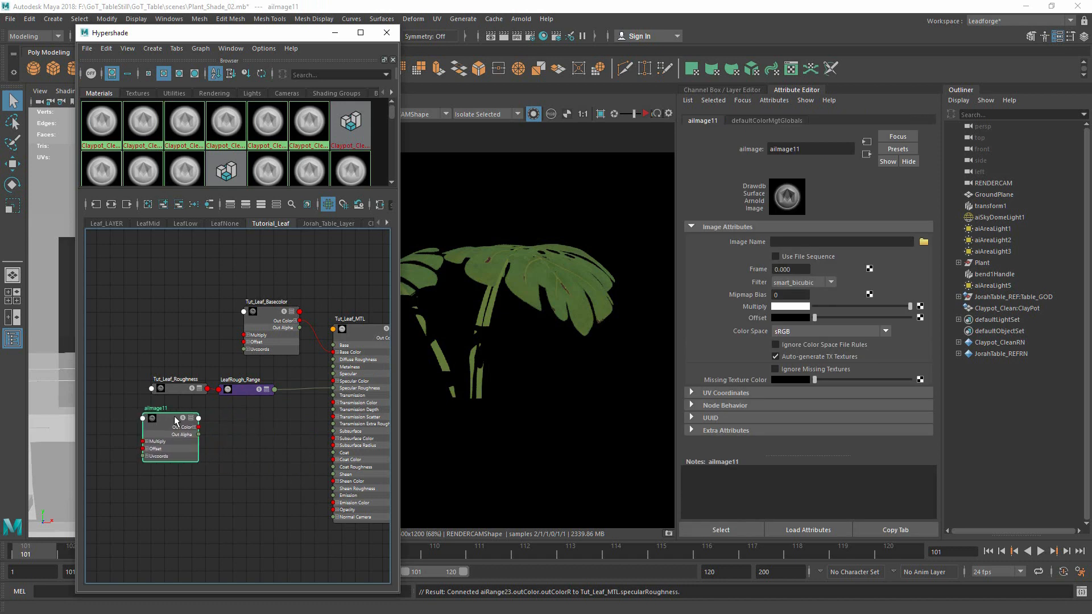
Load PottedPlant_UV_1011_Height.tif into the new image node and rename the node Tut_Leaf_Height
{"action": "left_click", "coordinate": [924, 242]}
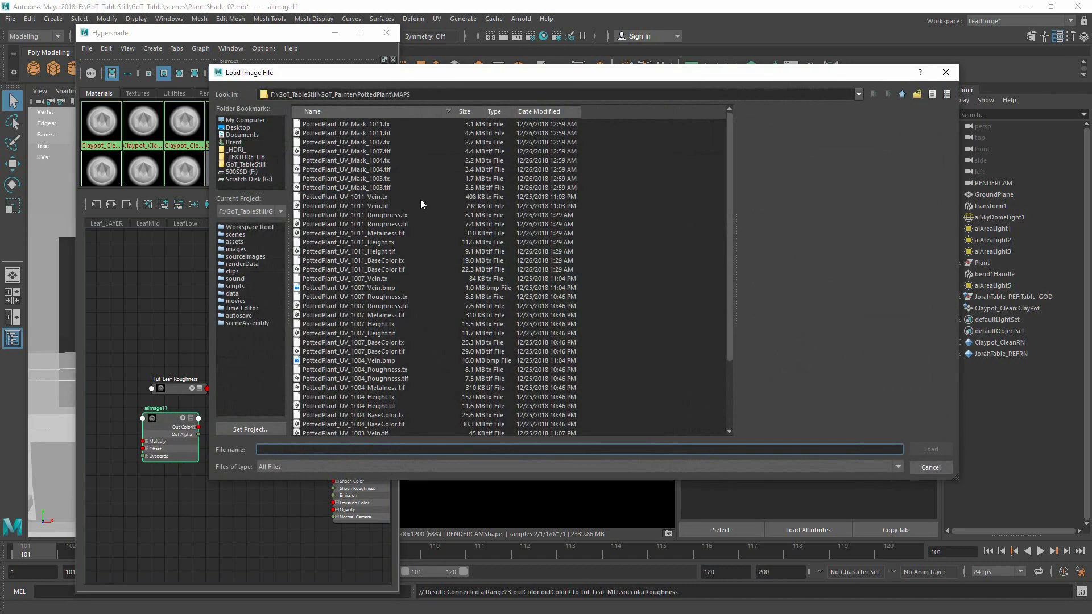
{"action": "left_click", "coordinate": [390, 251]}
{"action": "left_click", "coordinate": [931, 450]}
{"action": "double_click", "coordinate": [157, 407]}
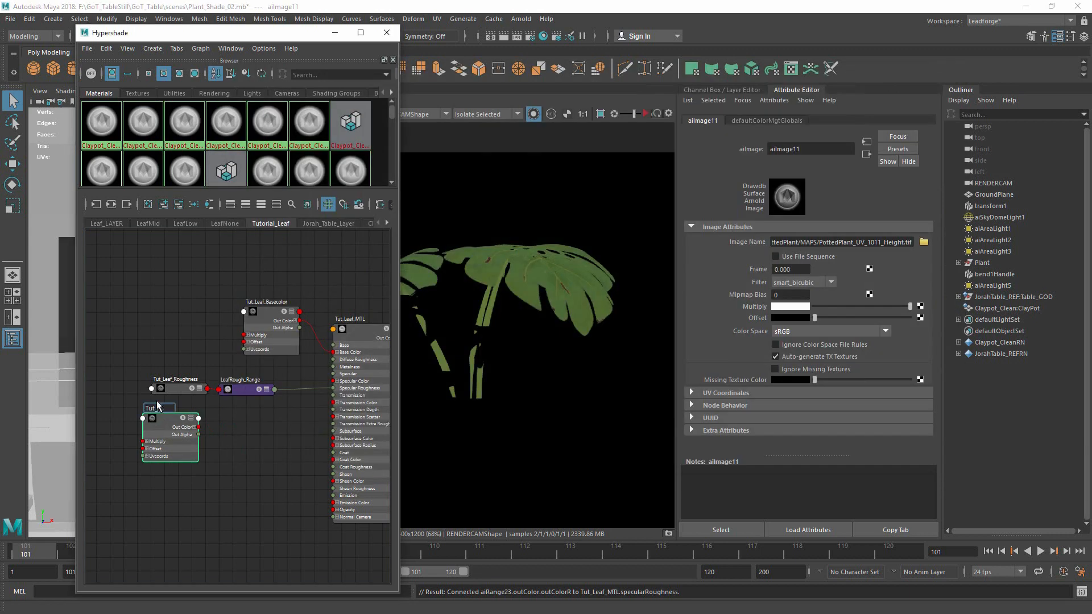
{"action": "type", "text": "Tut_Leaf_Height"}
{"action": "key", "text": "Return"}
Add an aiRange node named LeafHeight_Range and connect the color output of Tut_Leaf_Height to its input
{"action": "left_click_drag", "start_coordinate": [364, 446], "coordinate": [260, 438]}
{"action": "type", "text": "airan"}
{"action": "key", "text": "Down"}
{"action": "key", "text": "Down"}
{"action": "key", "text": "Return"}
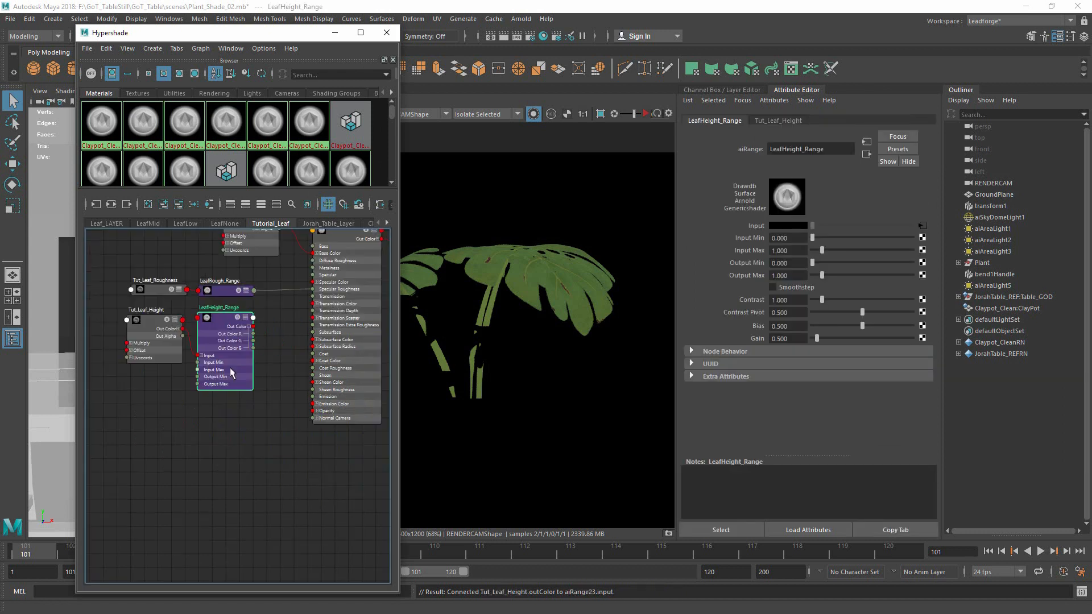
Create an aiImage node named Tut_Leaf_Vein below Tut_Leaf_Height and load PottedPlant_UV_1011_Vein.tif into it
{"action": "left_click", "coordinate": [175, 441]}
{"action": "key", "text": "Tab"}
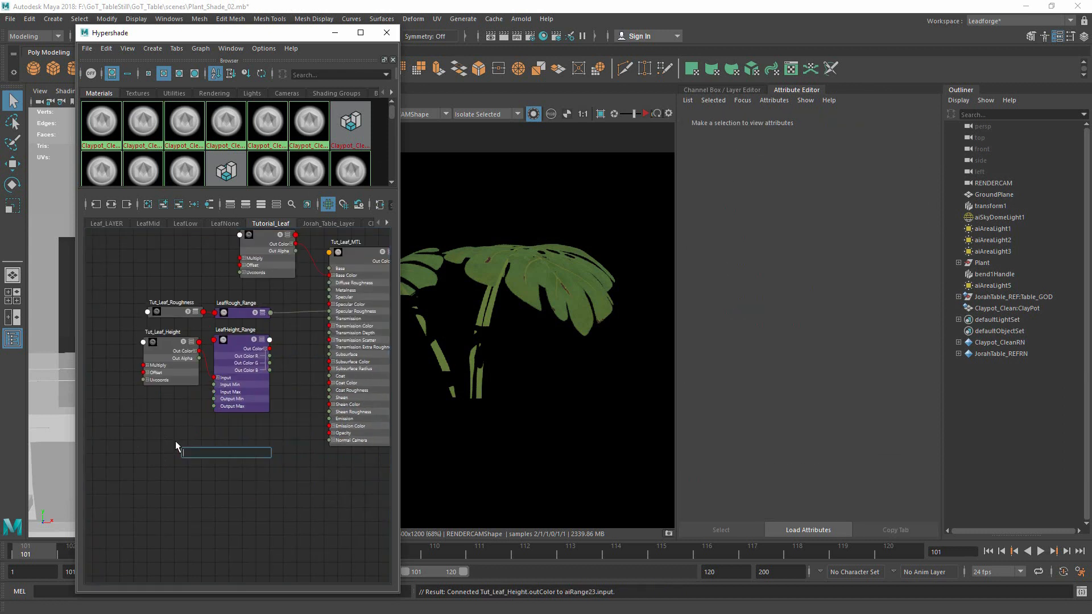
{"action": "type", "text": "aiimage"}
{"action": "key", "text": "Down"}
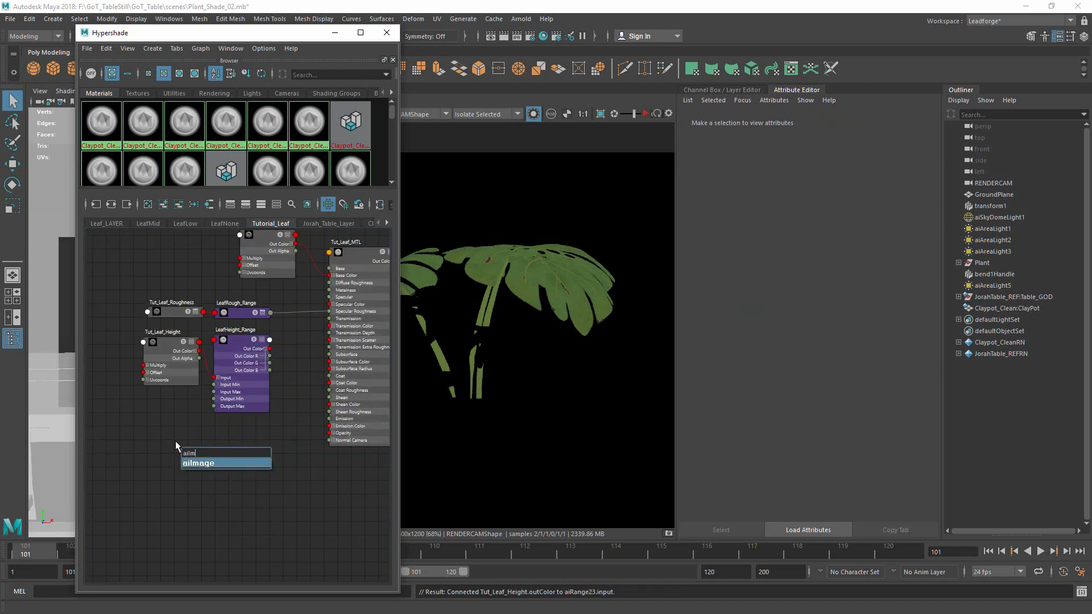
{"action": "key", "text": "Return"}
{"action": "left_click_drag", "start_coordinate": [210, 459], "coordinate": [164, 443]}
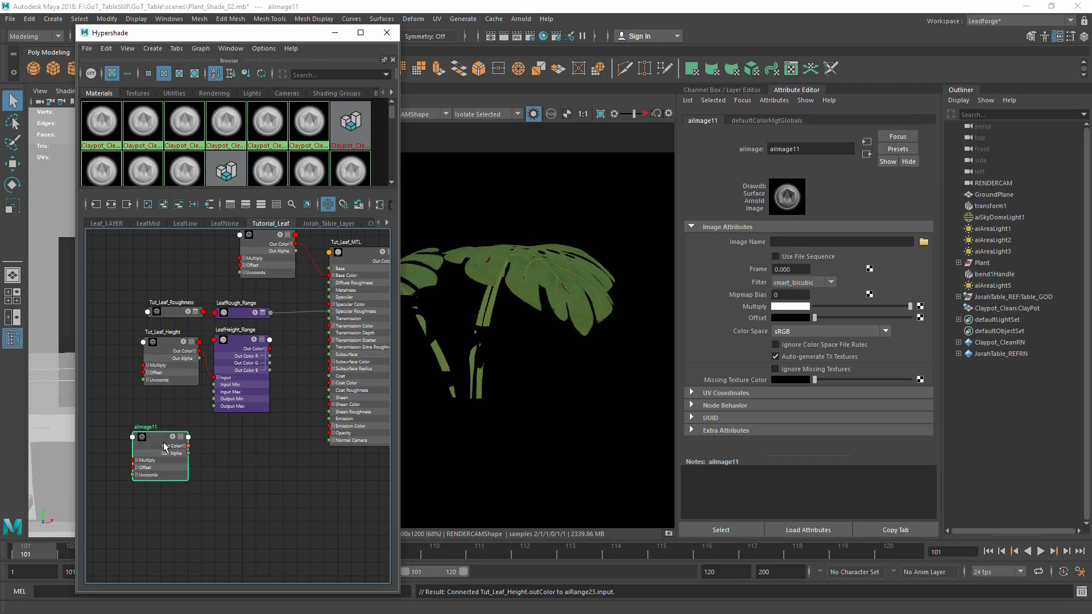
{"action": "left_click", "coordinate": [923, 243]}
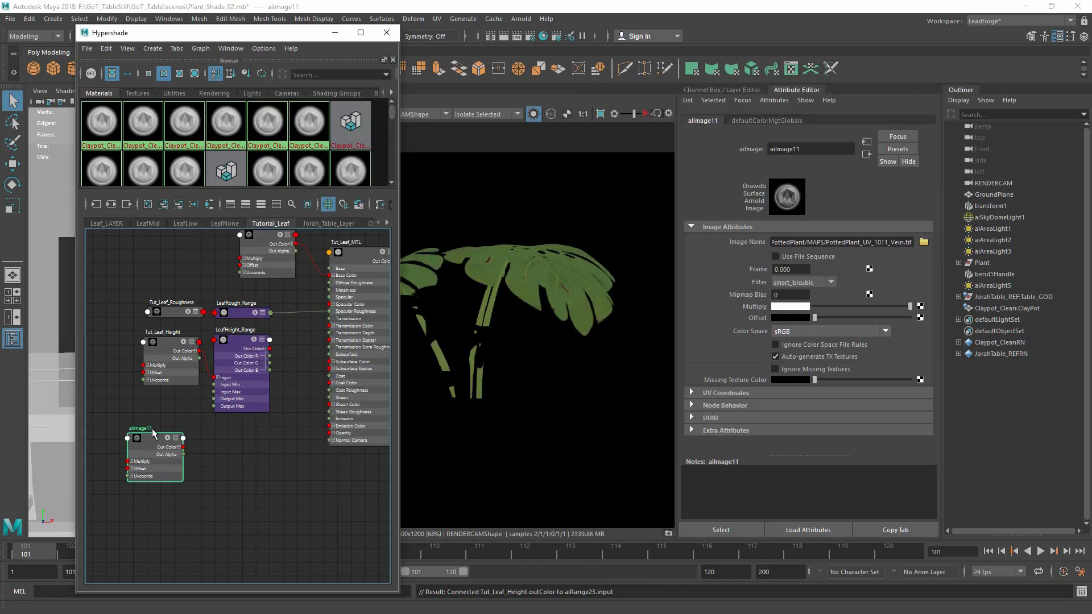
{"action": "left_click_drag", "start_coordinate": [160, 441], "coordinate": [139, 442]}
Create an aiImage node named Tut_Leaf_SSSMult below Tut_Leaf_Vein and load PottedPlant_UV_Mask_1011.tif into it
{"action": "left_click", "coordinate": [211, 449]}
{"action": "key", "text": "Tab"}
{"action": "type", "text": "aiImage"}
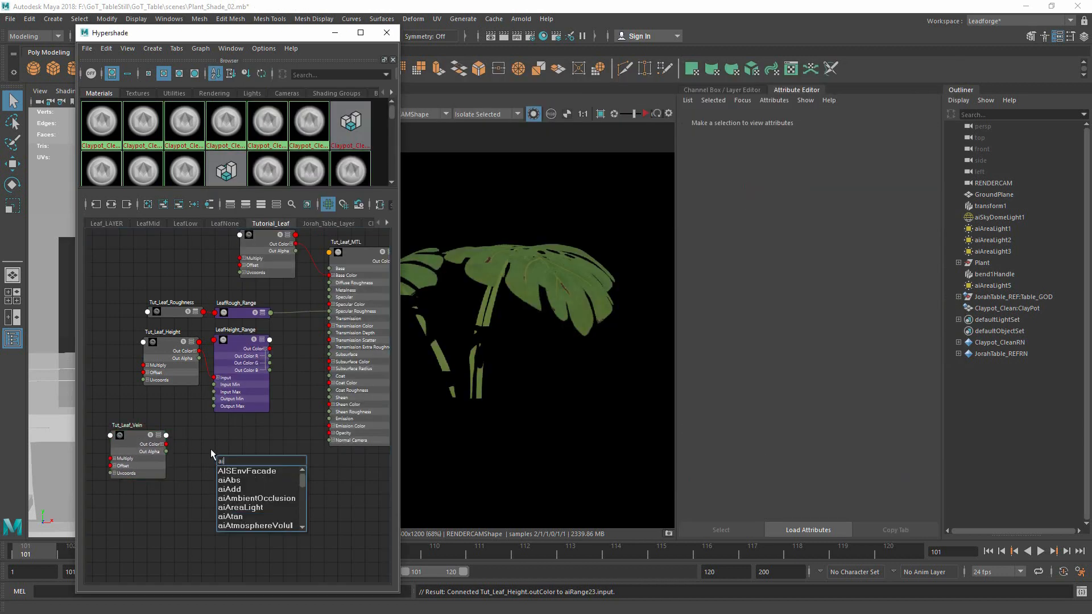
{"action": "key", "text": "Return"}
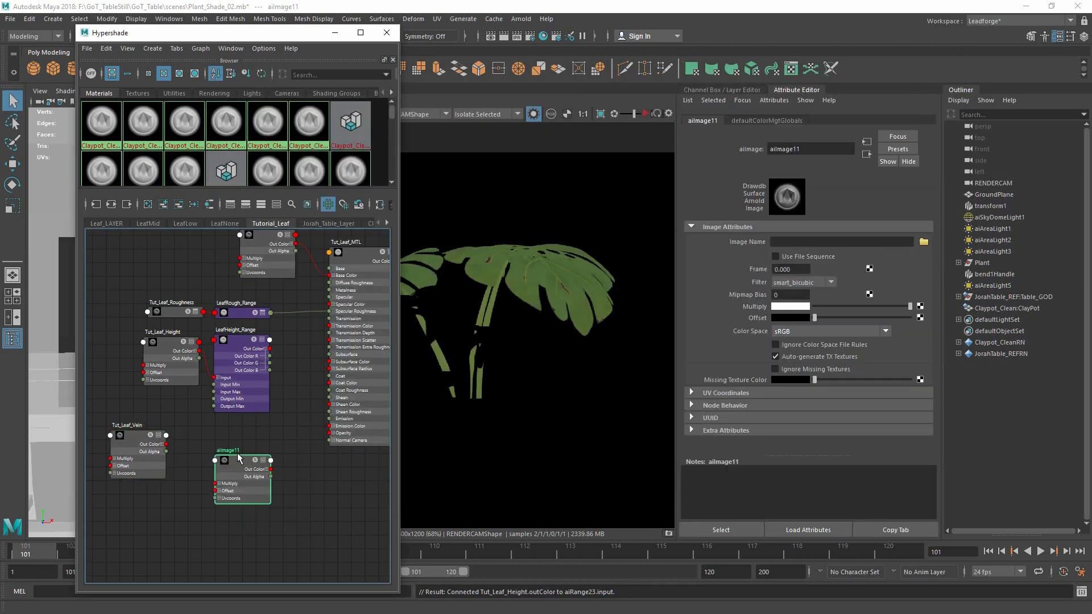
{"action": "left_click_drag", "start_coordinate": [237, 455], "coordinate": [159, 495]}
{"action": "middle_click_drag", "start_coordinate": [229, 482], "coordinate": [220, 446], "text": "alt"}
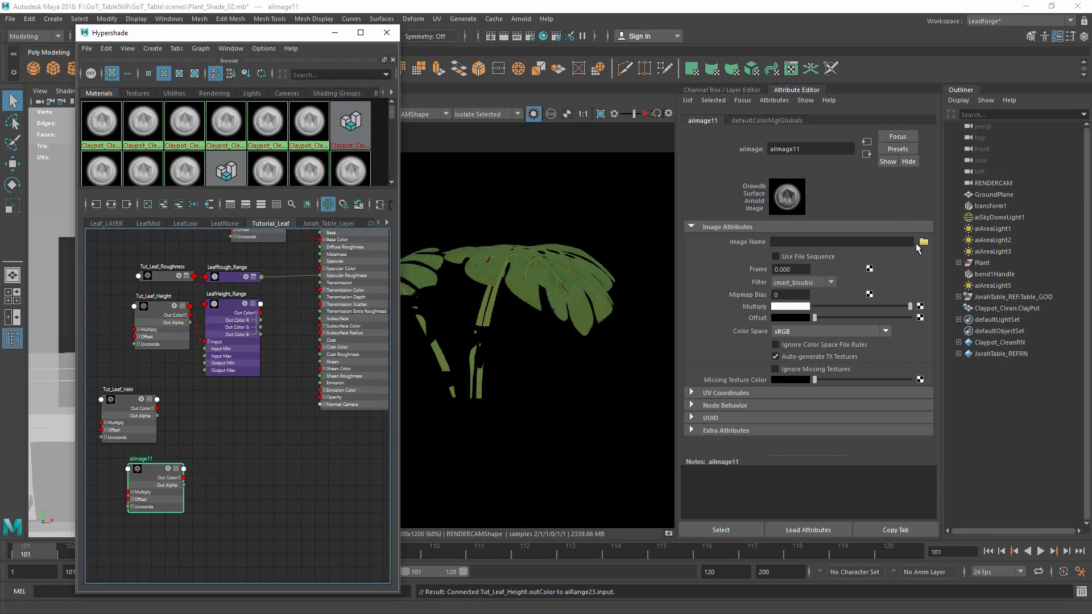
{"action": "left_click", "coordinate": [923, 242]}
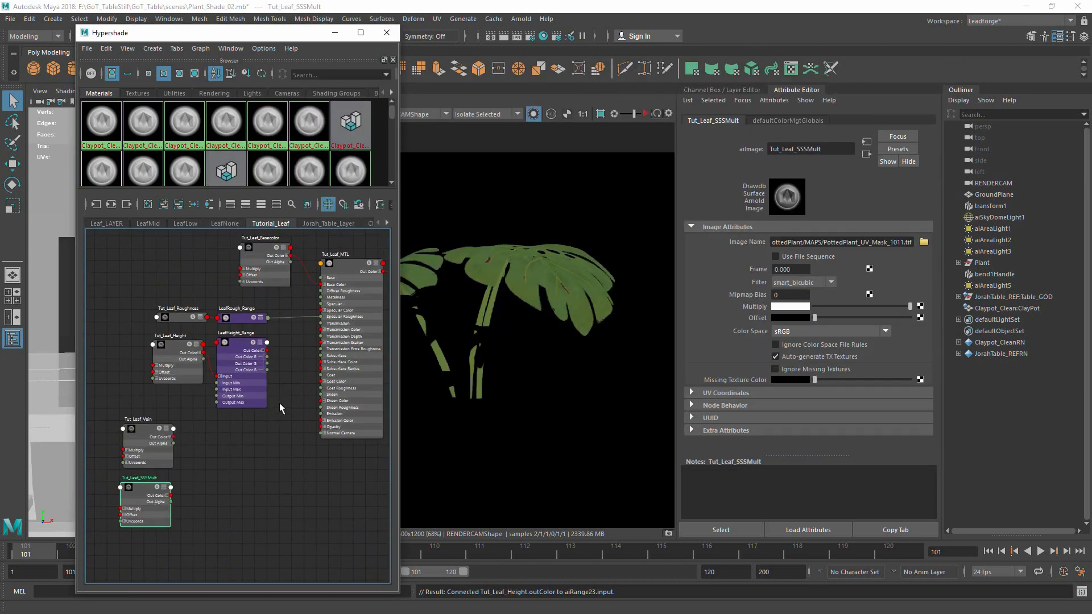
{"action": "middle_click_drag", "start_coordinate": [279, 403], "coordinate": [258, 412], "text": "alt"}
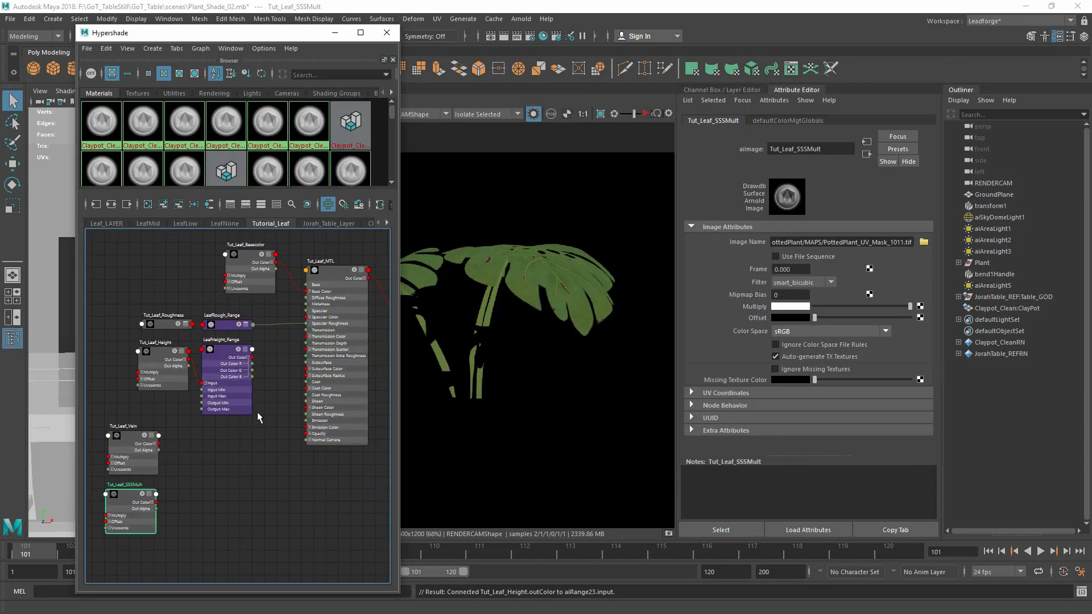
Move Tut_Leaf_Height and LeafHeight_Range below the other texture nodes and add a displacementShader node beside them
{"action": "left_click_drag", "start_coordinate": [151, 334], "coordinate": [235, 371]}
{"action": "left_click_drag", "start_coordinate": [232, 367], "coordinate": [295, 540]}
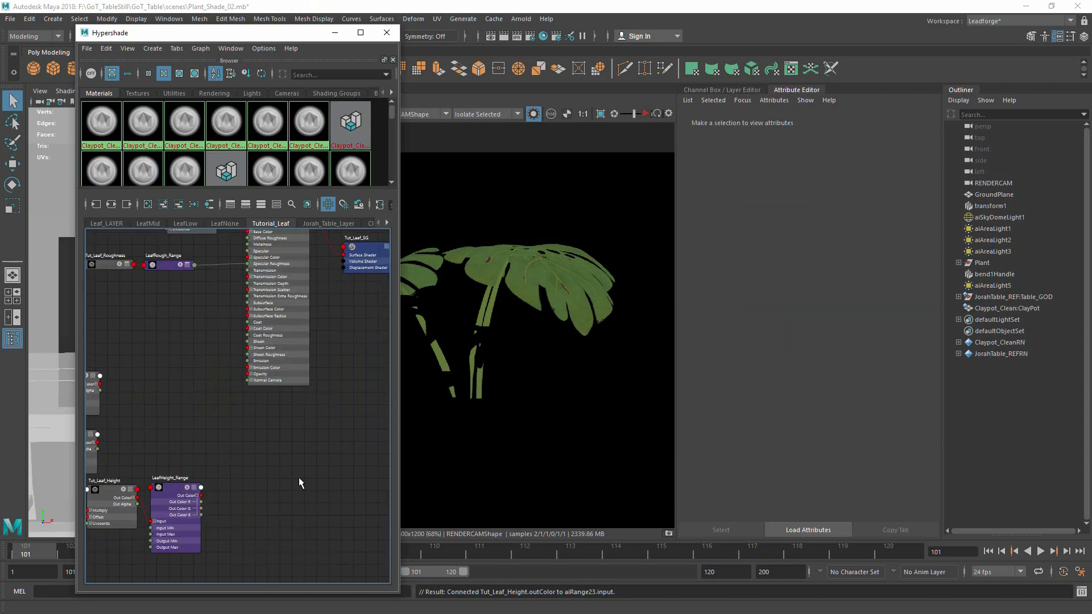
{"action": "key", "text": "Tab"}
{"action": "type", "text": "dis"}
{"action": "left_click", "coordinate": [300, 482]}
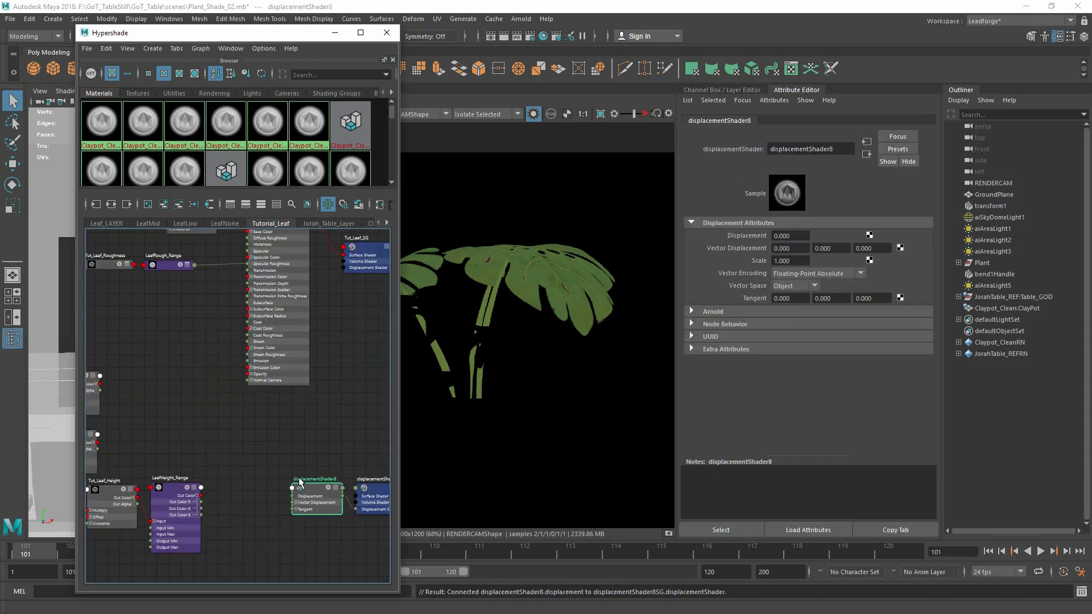
Connect the displacement shader's output to the Displacement Shader input of Tut_Leaf_SG and delete the extra displacementShader8SG node
{"action": "middle_click_drag", "start_coordinate": [343, 463], "coordinate": [241, 473], "text": "alt"}
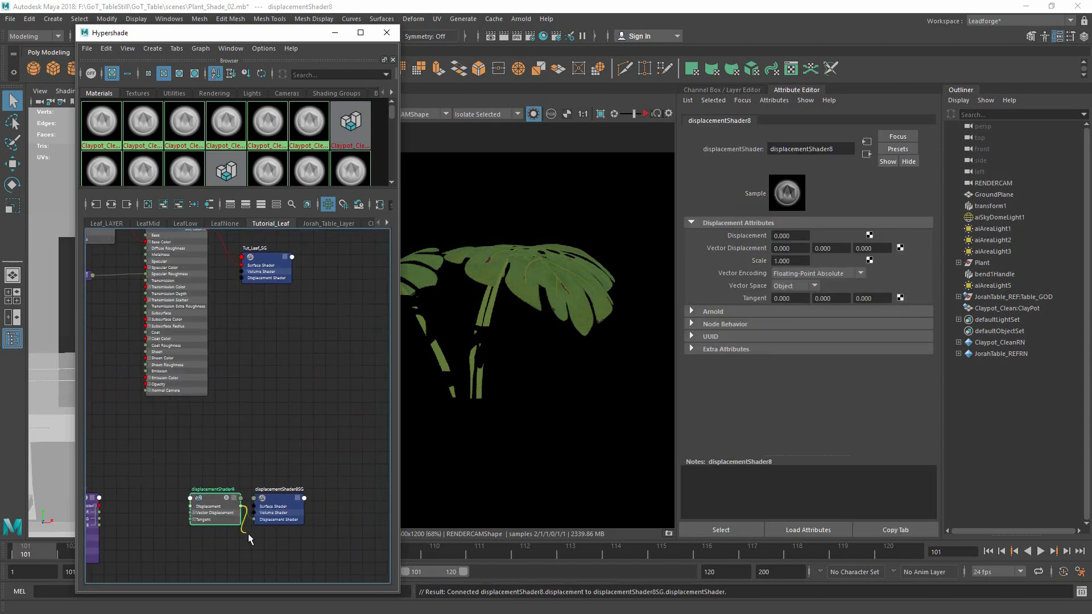
{"action": "left_click_drag", "start_coordinate": [248, 533], "coordinate": [271, 259]}
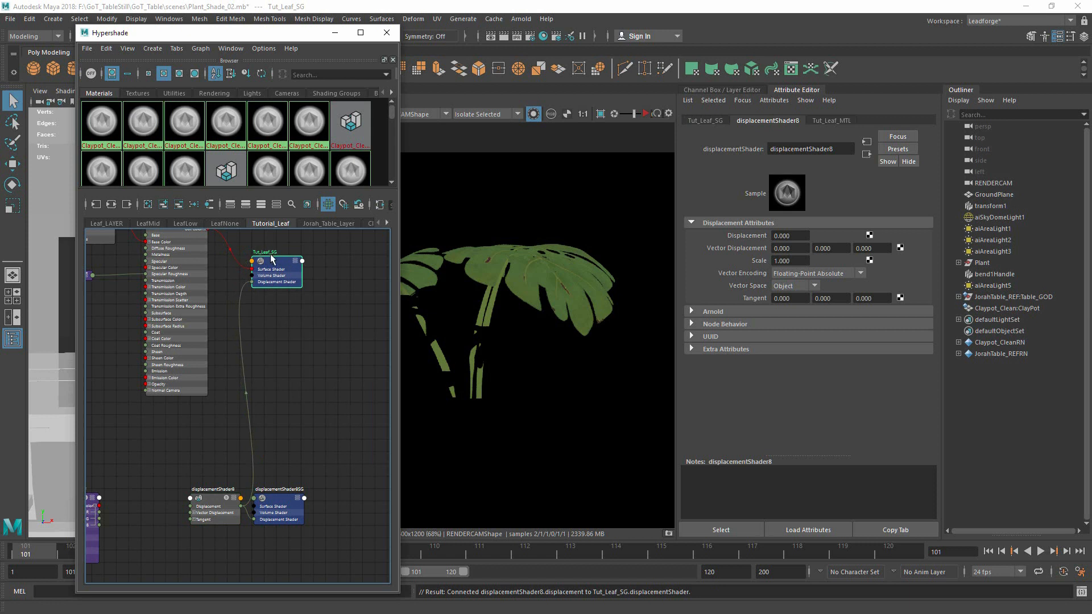
{"action": "middle_click_drag", "start_coordinate": [288, 439], "coordinate": [342, 416], "text": "alt"}
{"action": "left_click_drag", "start_coordinate": [275, 479], "coordinate": [238, 477]}
{"action": "left_click_drag", "start_coordinate": [326, 481], "coordinate": [331, 482]}
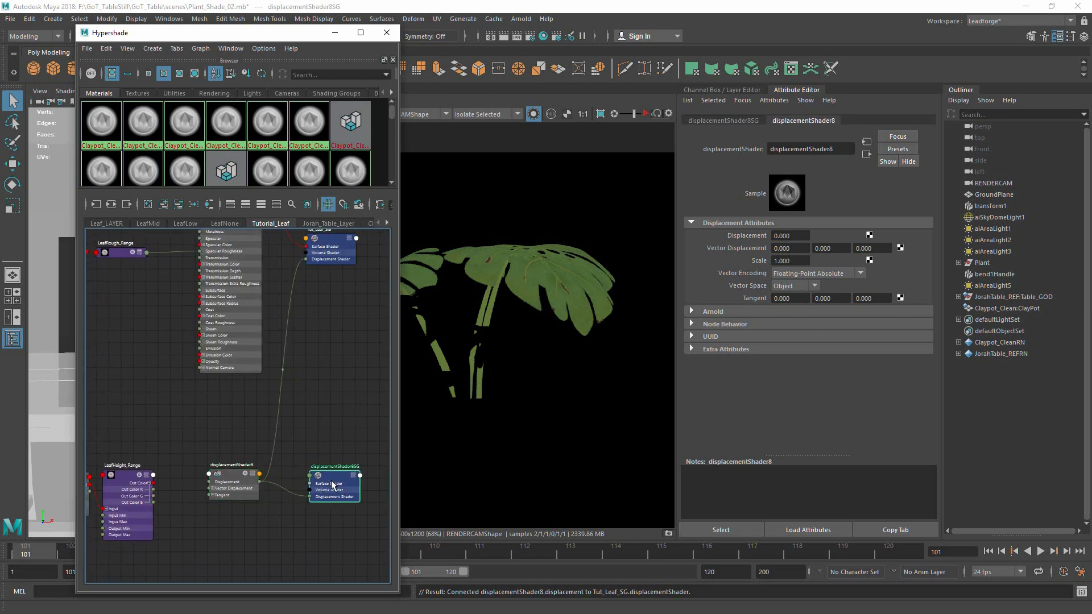
{"action": "key", "text": "Delete"}
Rename the displacement shader node Tut_Leaf_Displacement
{"action": "middle_click_drag", "start_coordinate": [238, 479], "coordinate": [260, 463], "text": "alt"}
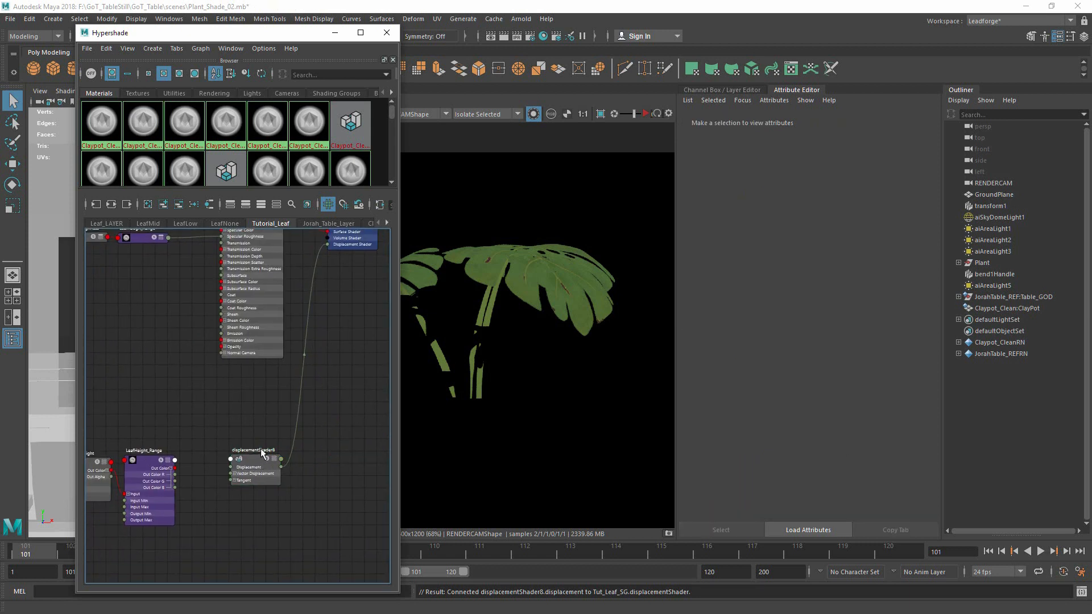
{"action": "double_click", "coordinate": [261, 453]}
{"action": "type", "text": "Tut_Le"}
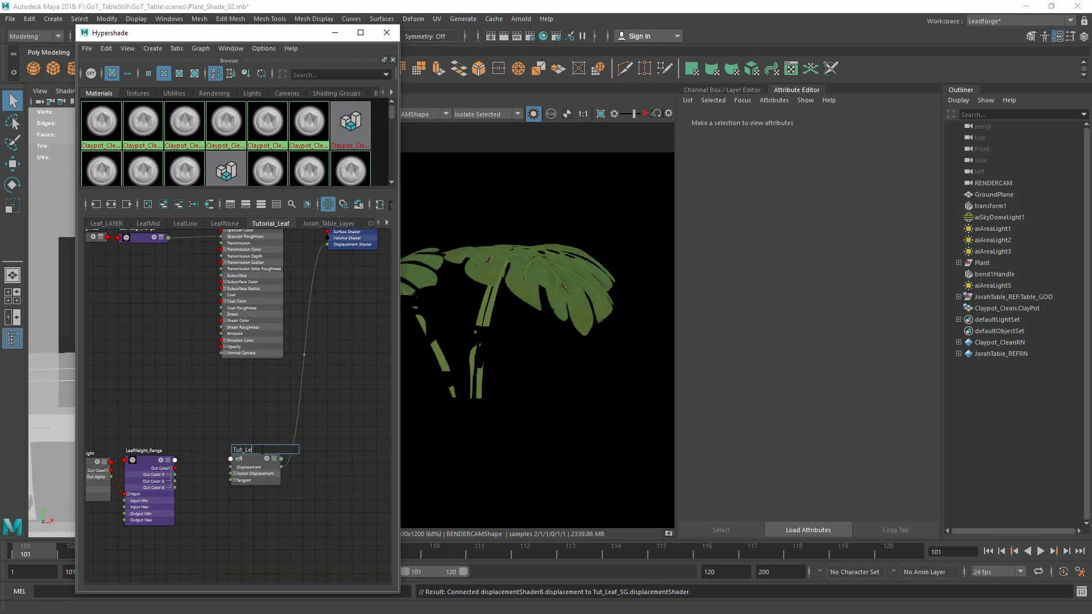
{"action": "type", "text": "af_Displacement"}
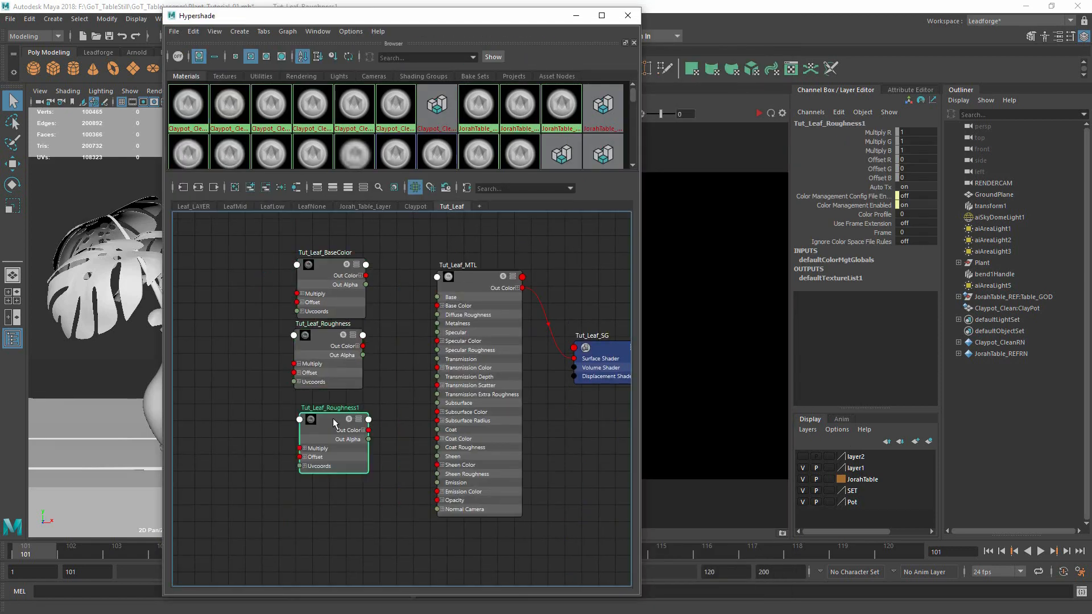
In the Tut_Leaf graph, wire the displacement shader into Tut_Leaf_SG's Displacement Shader input and remove its unused shading group
{"action": "left_click_drag", "start_coordinate": [332, 418], "coordinate": [264, 486]}
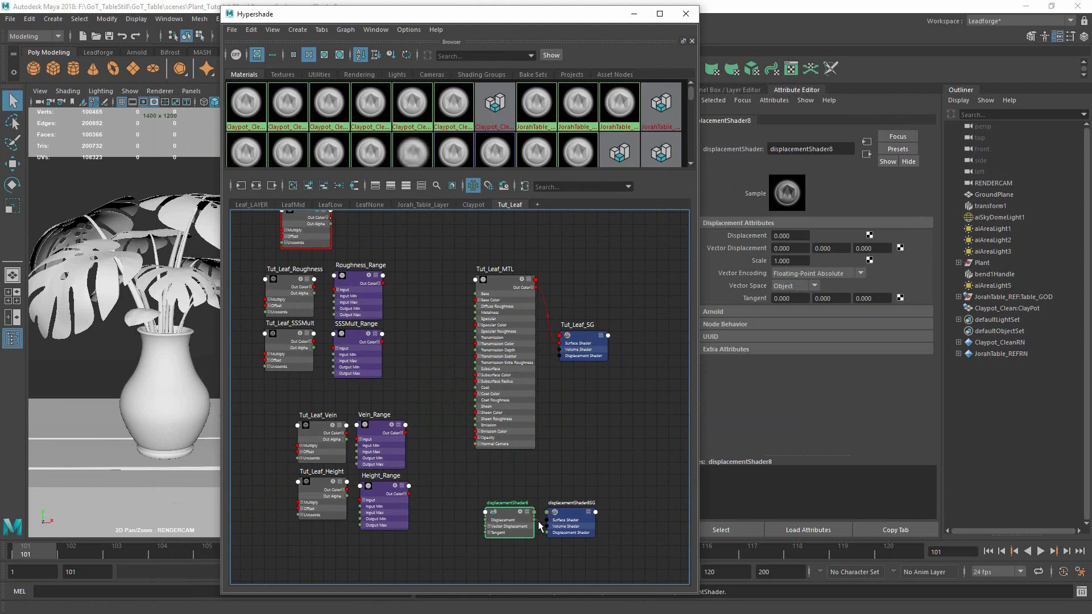
{"action": "left_click_drag", "start_coordinate": [535, 520], "coordinate": [571, 357]}
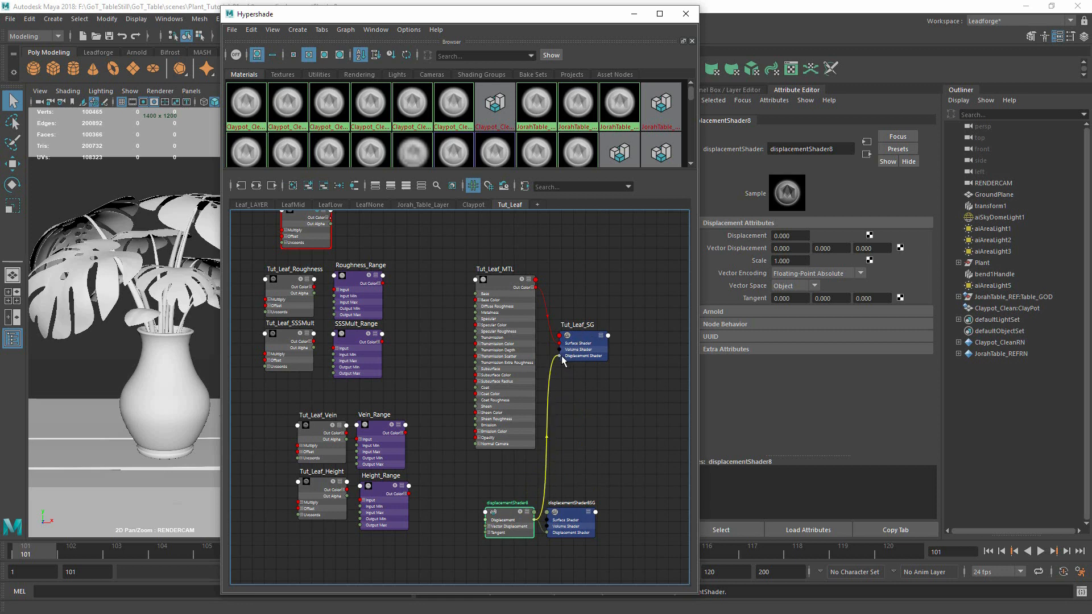
{"action": "left_click_drag", "start_coordinate": [571, 518], "coordinate": [607, 473]}
{"action": "key", "text": "Delete"}
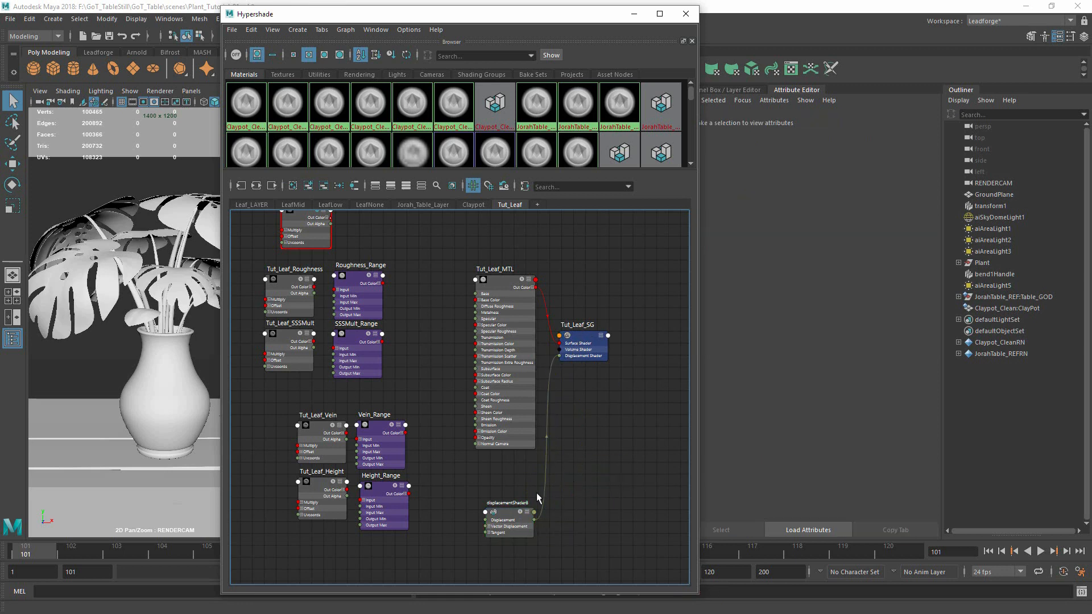
Add an aiColorCorrect node beside Tut_Leaf_BaseColor and connect the texture's color output to its input
{"action": "left_click", "coordinate": [502, 508]}
{"action": "key", "text": "Tab"}
{"action": "type", "text": "ai"}
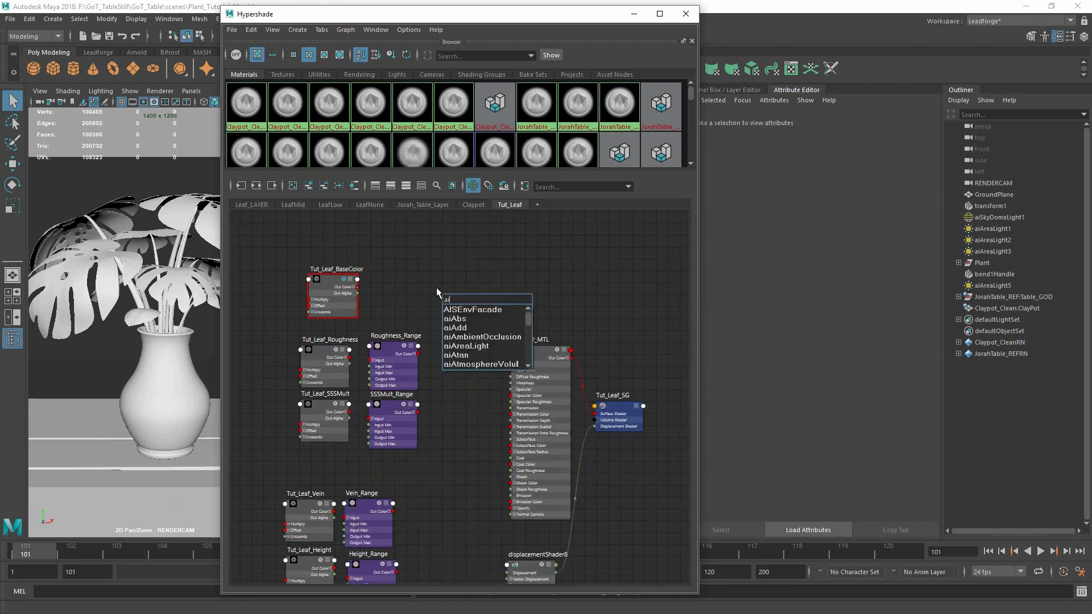
{"action": "type", "text": "Colo"}
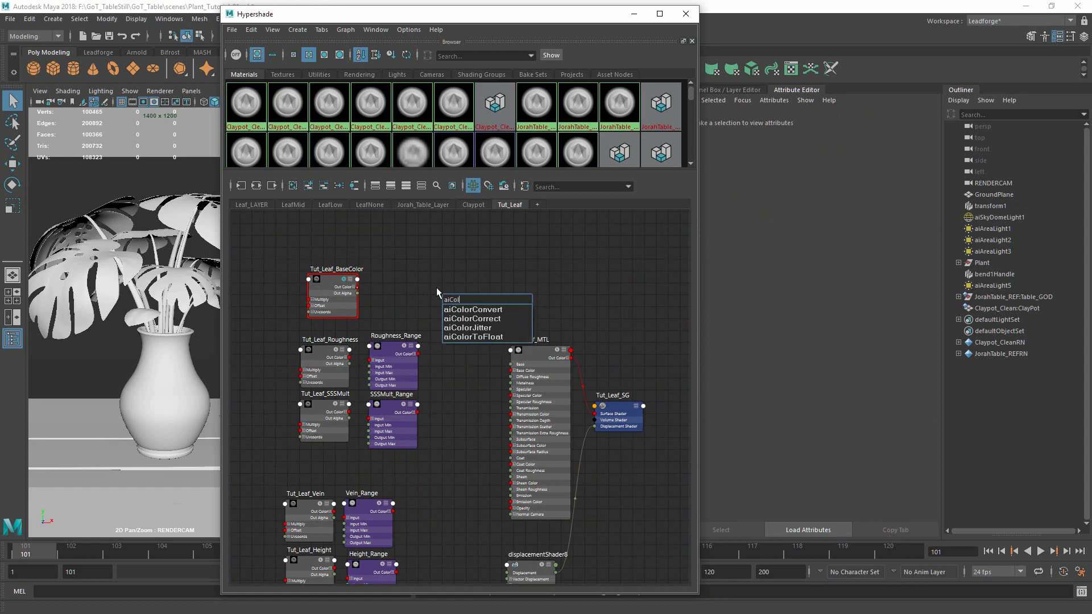
{"action": "key", "text": "Down"}
{"action": "key", "text": "Down"}
{"action": "key", "text": "Return"}
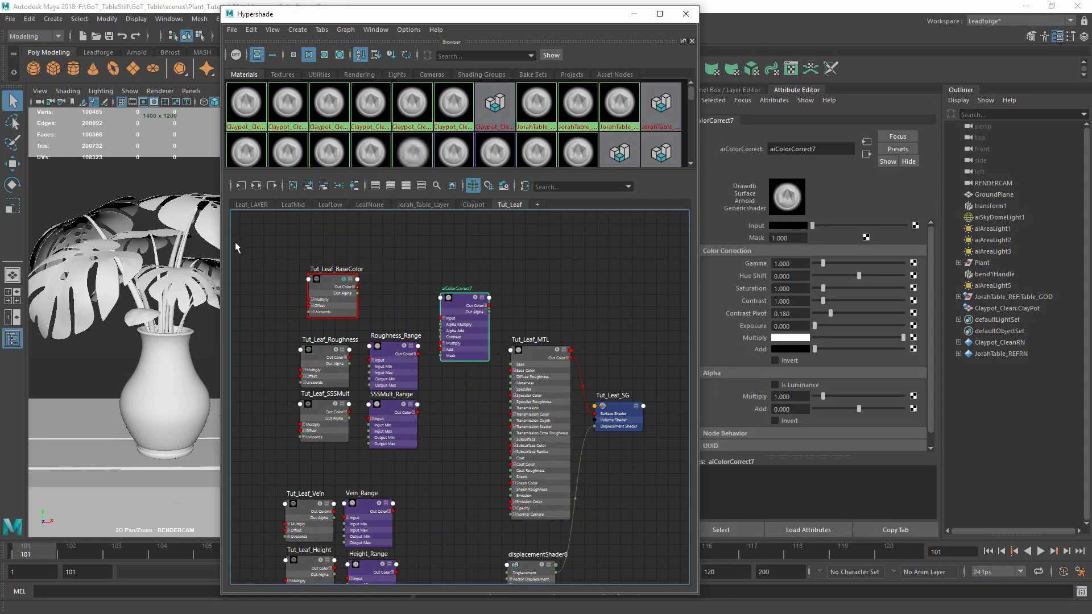
{"action": "scroll", "coordinate": [358, 282], "scroll_direction": "up", "scroll_amount": 5}
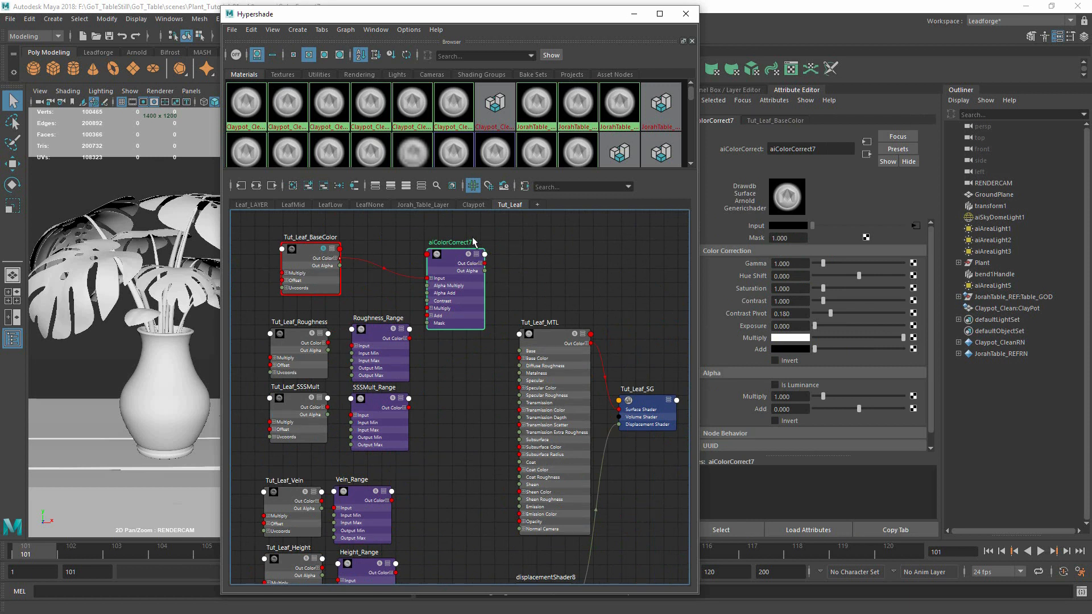
Rename the color correct node BaseColor_CC and connect its color output to the Base Color of Tut_Leaf_MTL
{"action": "double_click", "coordinate": [470, 242]}
{"action": "type", "text": "BaseColor_CC"}
{"action": "key", "text": "Return"}
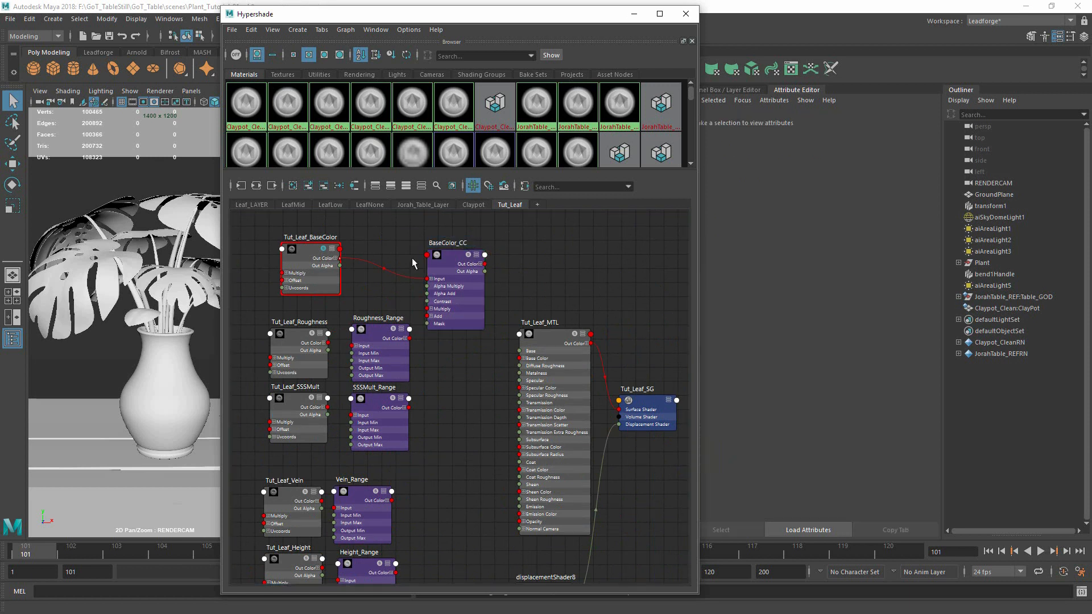
{"action": "left_click_drag", "start_coordinate": [486, 264], "coordinate": [522, 361]}
{"action": "key", "text": "a"}
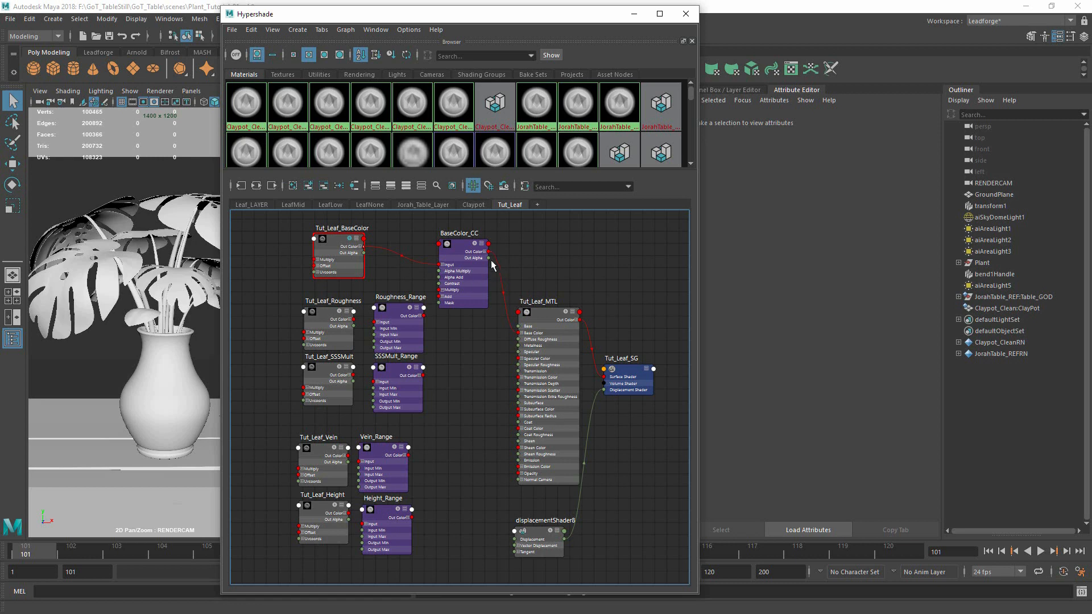
Duplicate BaseColor_CC, place the copy below it and rename the copy BaseColor_SSS_CC
{"action": "middle_click_drag", "start_coordinate": [467, 260], "coordinate": [505, 288], "text": "alt"}
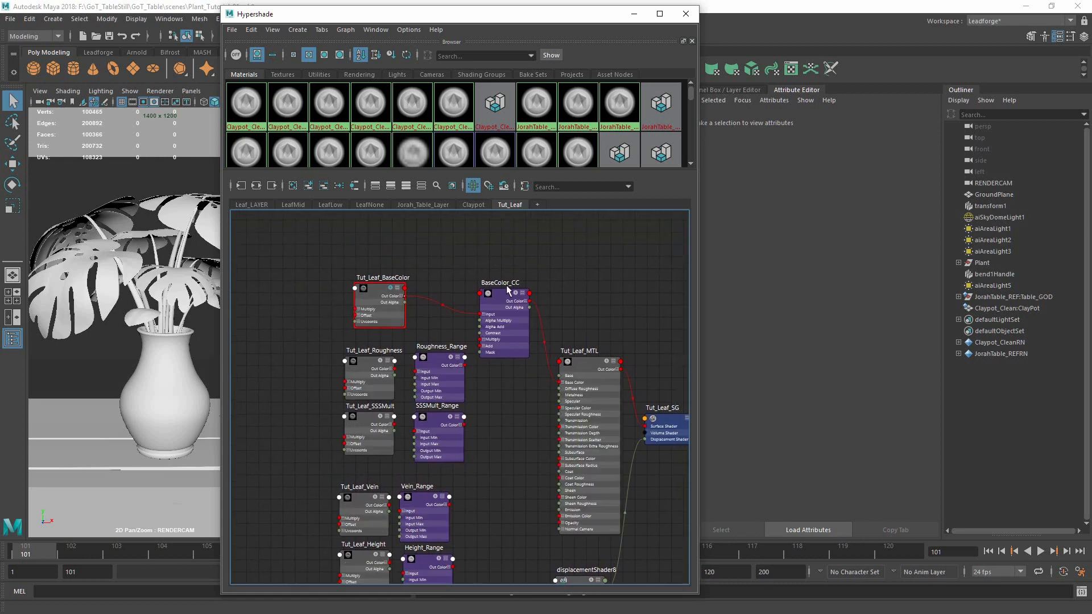
{"action": "left_click_drag", "start_coordinate": [504, 292], "coordinate": [499, 262]}
{"action": "key", "text": "ctrl+d"}
{"action": "left_click_drag", "start_coordinate": [274, 371], "coordinate": [493, 348]}
{"action": "double_click", "coordinate": [511, 334]}
{"action": "type", "text": "BaseColor_SSS_CC"}
{"action": "key", "text": "Return"}
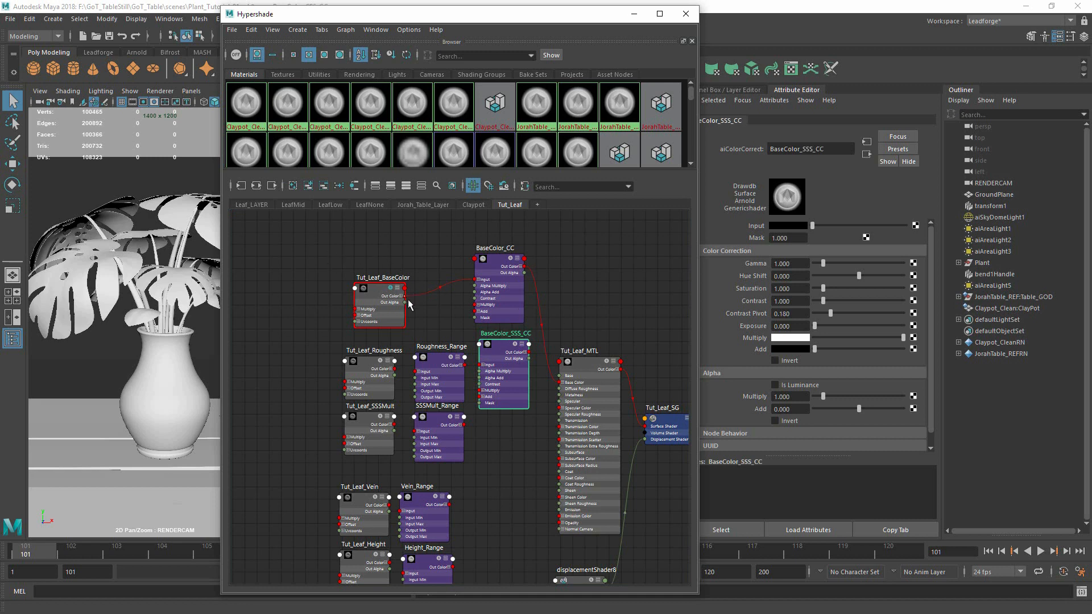
Connect Tut_Leaf_BaseColor to the input of BaseColor_SSS_CC and its color output to the Subsurface Color of Tut_Leaf_MTL
{"action": "left_click_drag", "start_coordinate": [405, 299], "coordinate": [481, 365]}
{"action": "middle_click_drag", "start_coordinate": [482, 365], "coordinate": [441, 341], "text": "alt"}
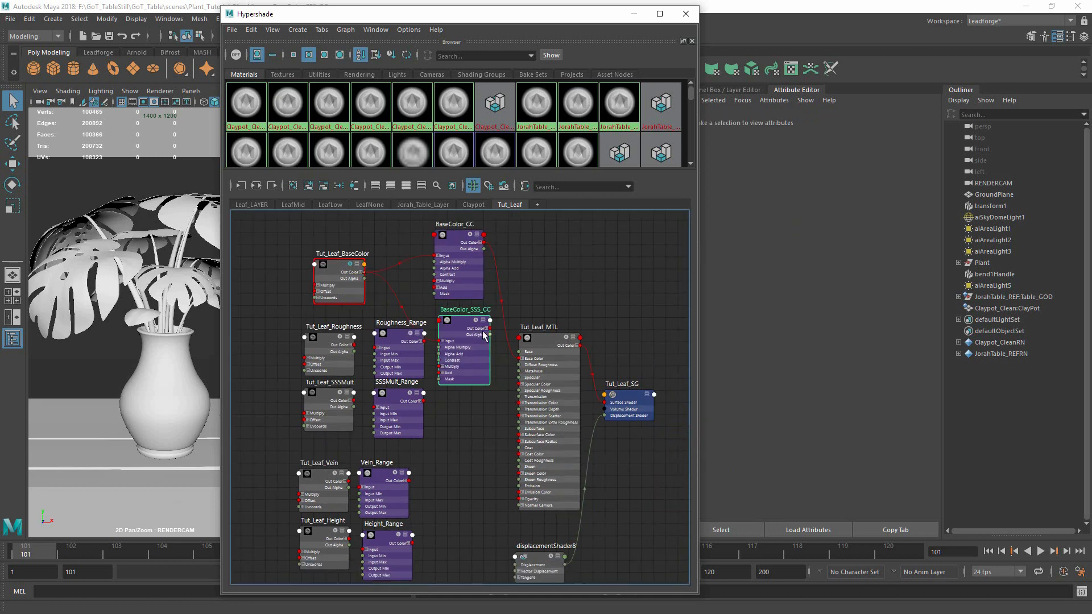
{"action": "left_click_drag", "start_coordinate": [486, 328], "coordinate": [527, 436]}
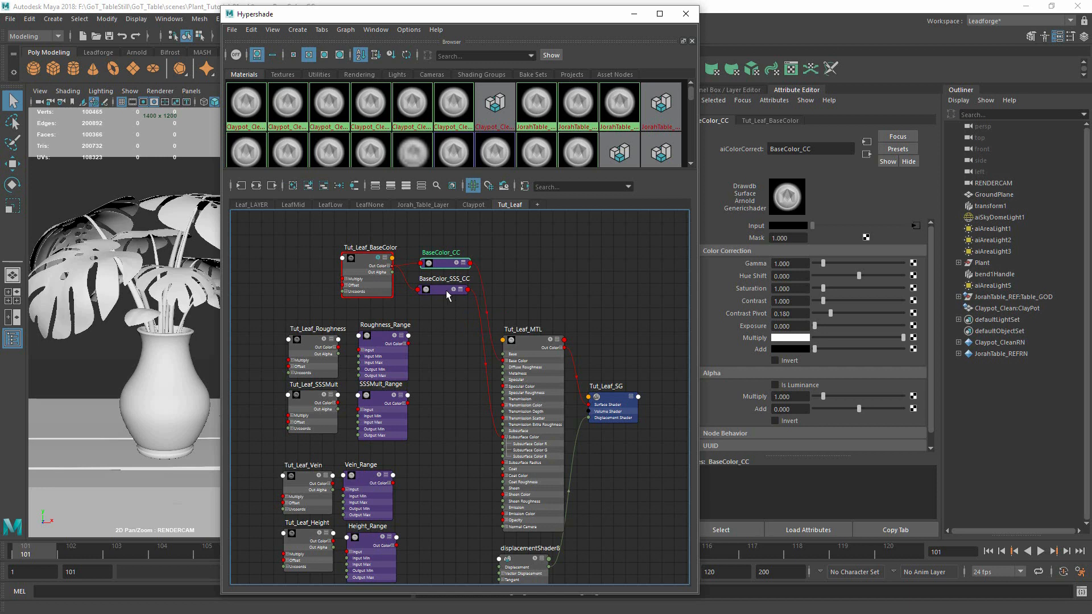
{"action": "left_click_drag", "start_coordinate": [446, 293], "coordinate": [448, 290]}
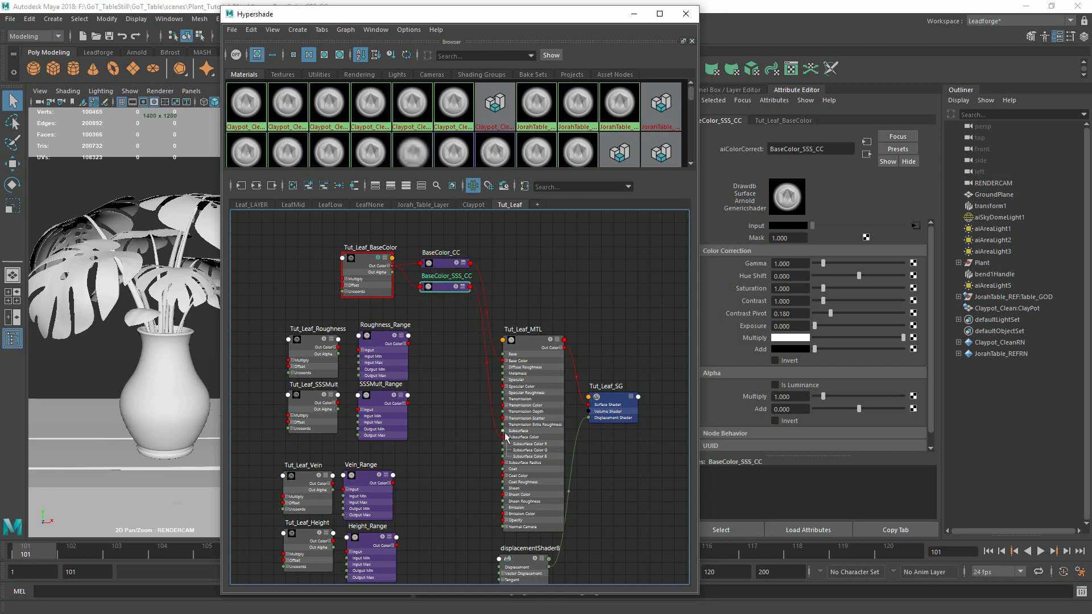
Connect Tut_Leaf_Roughness to the input of Roughness_Range and the range output to the Specular Roughness of Tut_Leaf_MTL
{"action": "middle_click_drag", "start_coordinate": [409, 393], "coordinate": [436, 305], "text": "alt"}
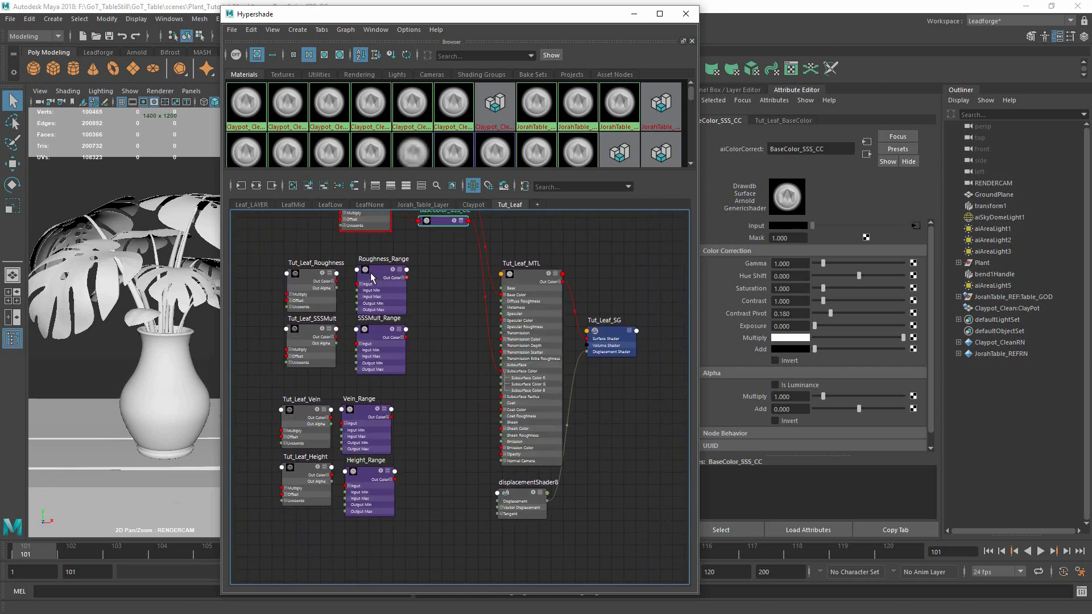
{"action": "left_click_drag", "start_coordinate": [336, 281], "coordinate": [359, 284]}
{"action": "left_click", "coordinate": [306, 281]}
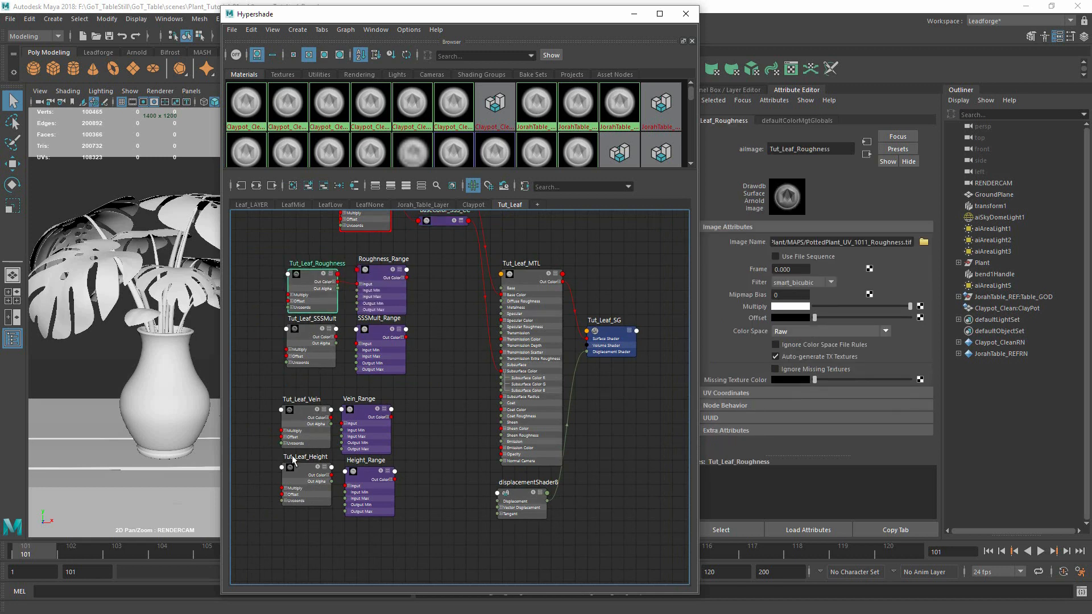
{"action": "middle_click_drag", "start_coordinate": [405, 269], "coordinate": [380, 287], "text": "alt"}
{"action": "left_click", "coordinate": [346, 261]}
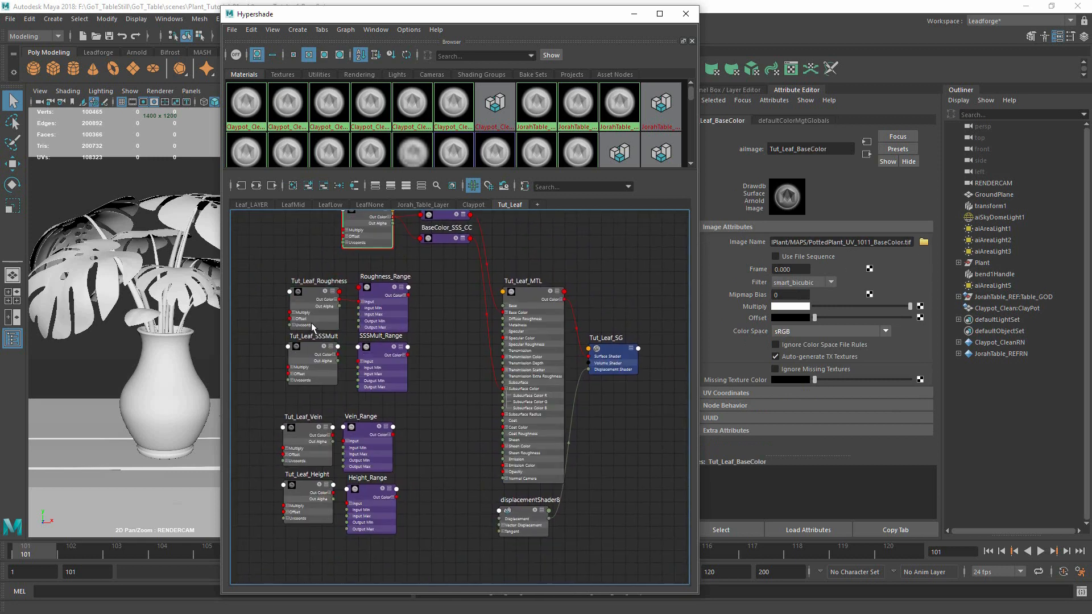
{"action": "left_click", "coordinate": [312, 293]}
{"action": "middle_click_drag", "start_coordinate": [348, 324], "coordinate": [341, 328], "text": "alt"}
{"action": "middle_click_drag", "start_coordinate": [343, 292], "coordinate": [338, 328], "text": "alt"}
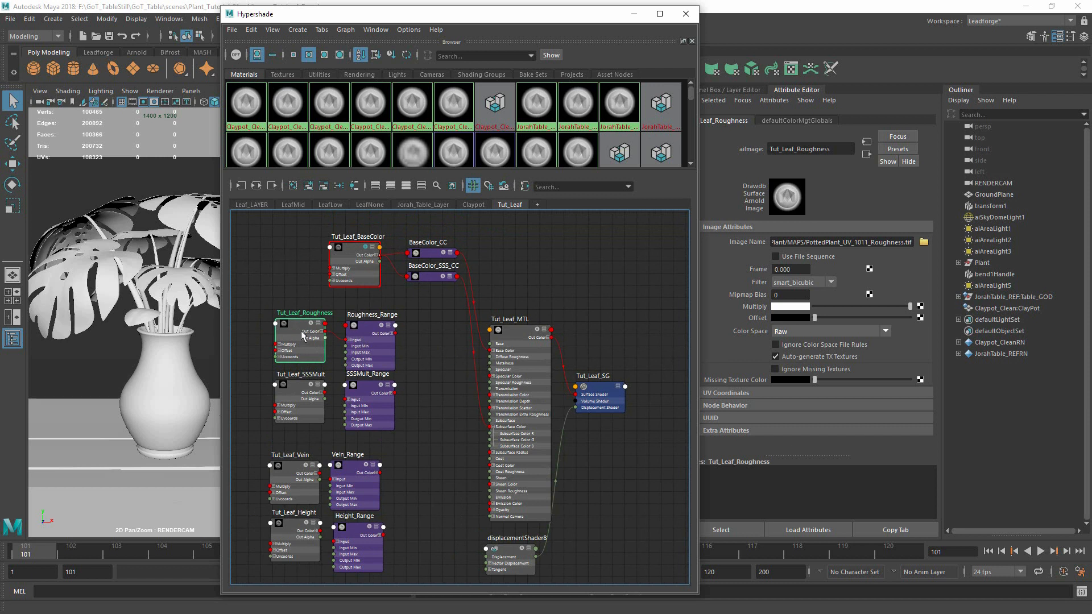
{"action": "left_click_drag", "start_coordinate": [303, 335], "coordinate": [301, 334]}
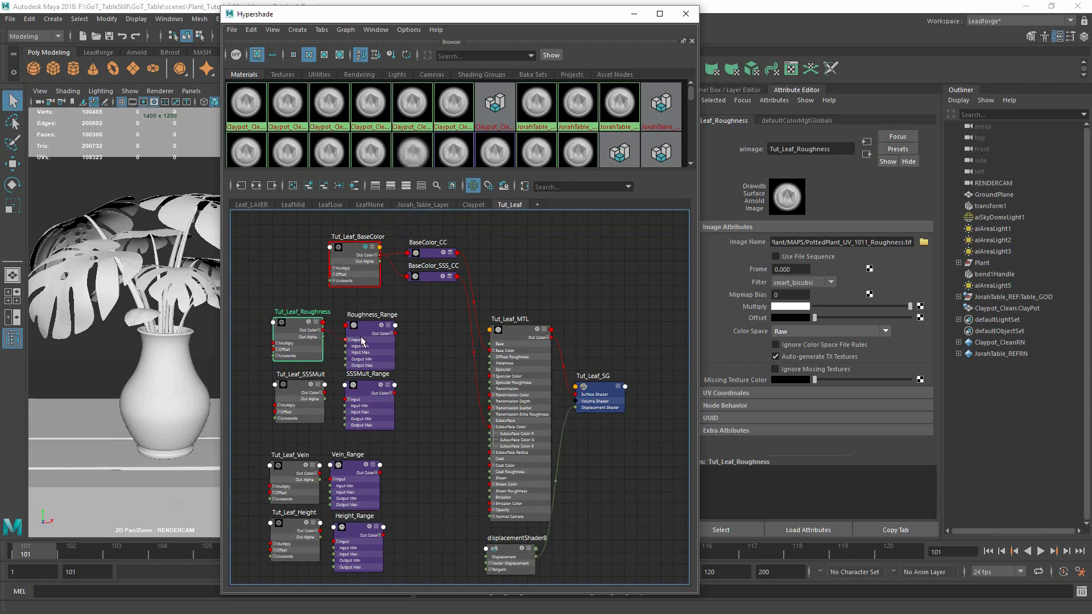
{"action": "left_click_drag", "start_coordinate": [371, 333], "coordinate": [493, 382]}
{"action": "left_click", "coordinate": [390, 331]}
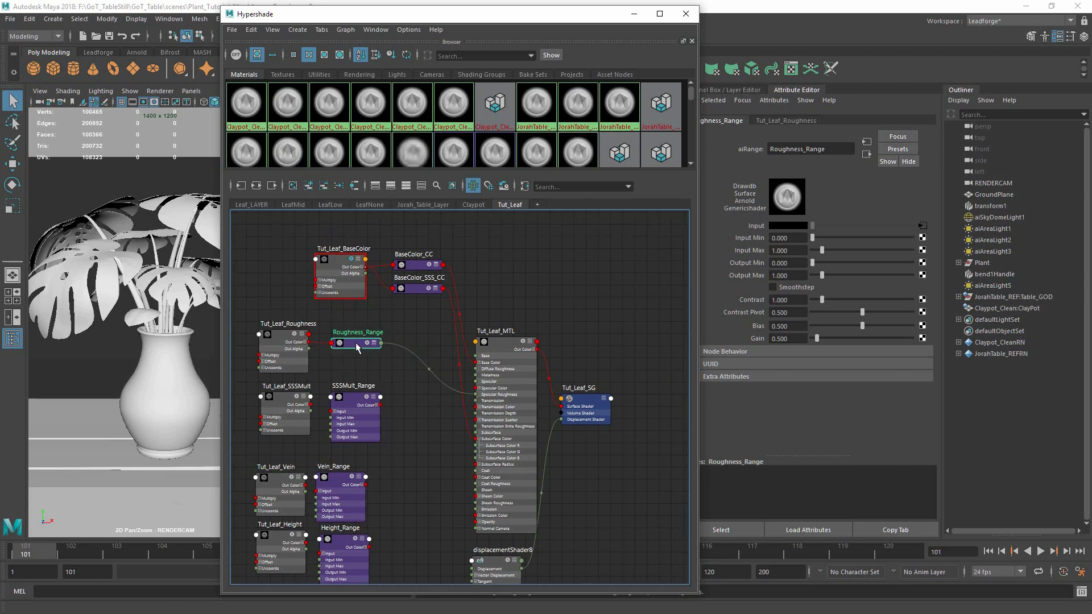
Connect Tut_Leaf_SSSMult to SSSMult_Range, wire Out Color R into Tut_Leaf_MTL's Subsurface weight, and collapse the range node
{"action": "middle_click_drag", "start_coordinate": [357, 346], "coordinate": [368, 308], "text": "alt"}
{"action": "left_click_drag", "start_coordinate": [297, 353], "coordinate": [493, 397]}
{"action": "left_click", "coordinate": [387, 366]}
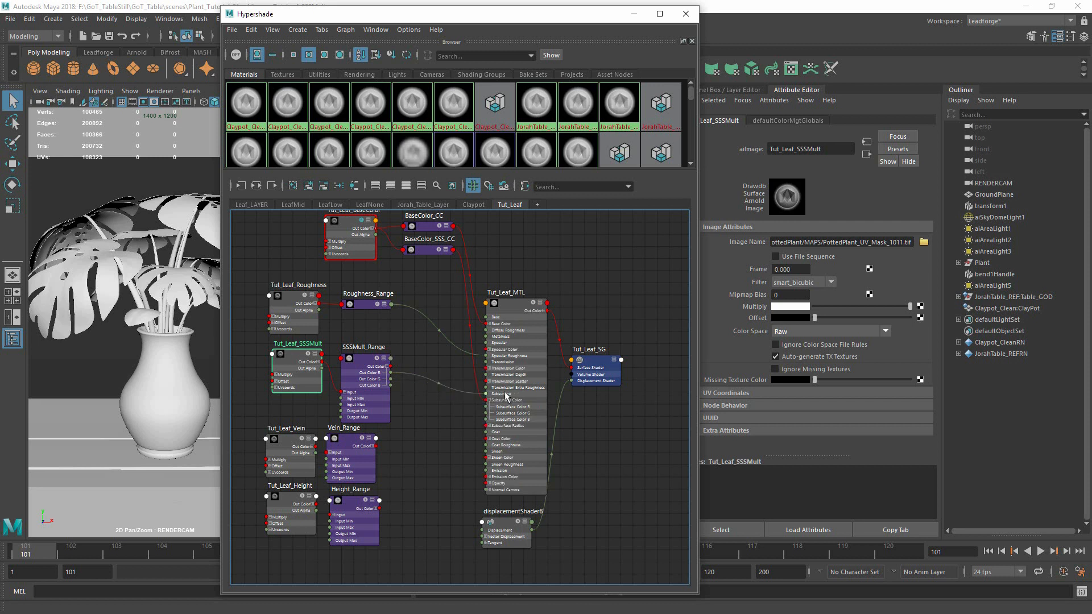
{"action": "left_click", "coordinate": [365, 360]}
{"action": "key", "text": "1"}
{"action": "left_click_drag", "start_coordinate": [364, 359], "coordinate": [363, 362]}
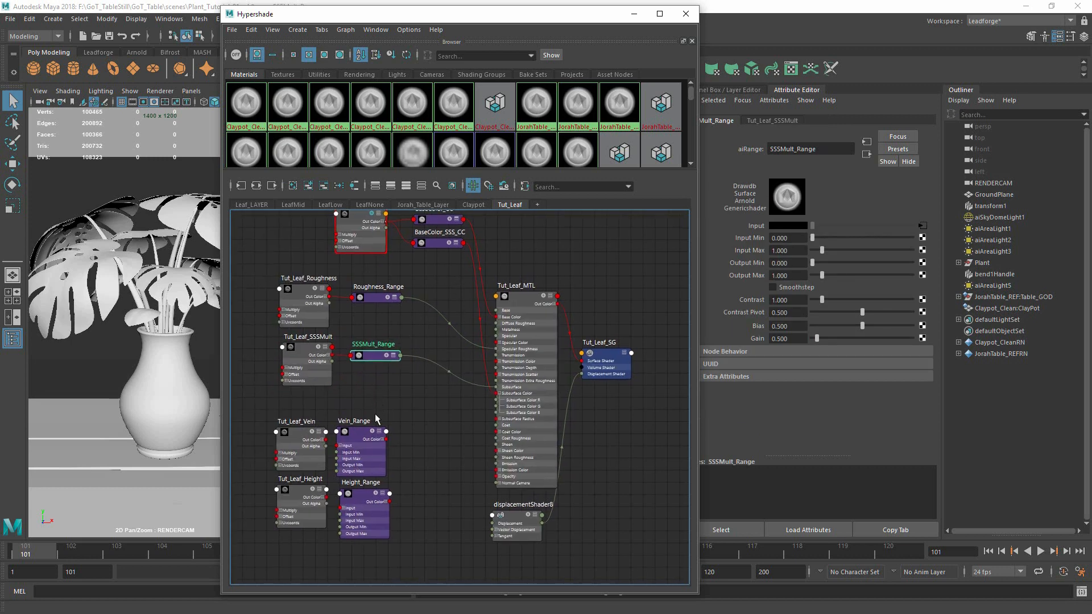
Rearrange the graph so Tut_Leaf_Height and Height_Range sit above Tut_Leaf_Vein and Vein_Range
{"action": "left_click", "coordinate": [367, 435]}
{"action": "left_click_drag", "start_coordinate": [368, 431], "coordinate": [369, 425]}
{"action": "left_click_drag", "start_coordinate": [297, 431], "coordinate": [293, 424]}
{"action": "left_click_drag", "start_coordinate": [304, 490], "coordinate": [288, 490]}
{"action": "left_click_drag", "start_coordinate": [363, 495], "coordinate": [348, 495]}
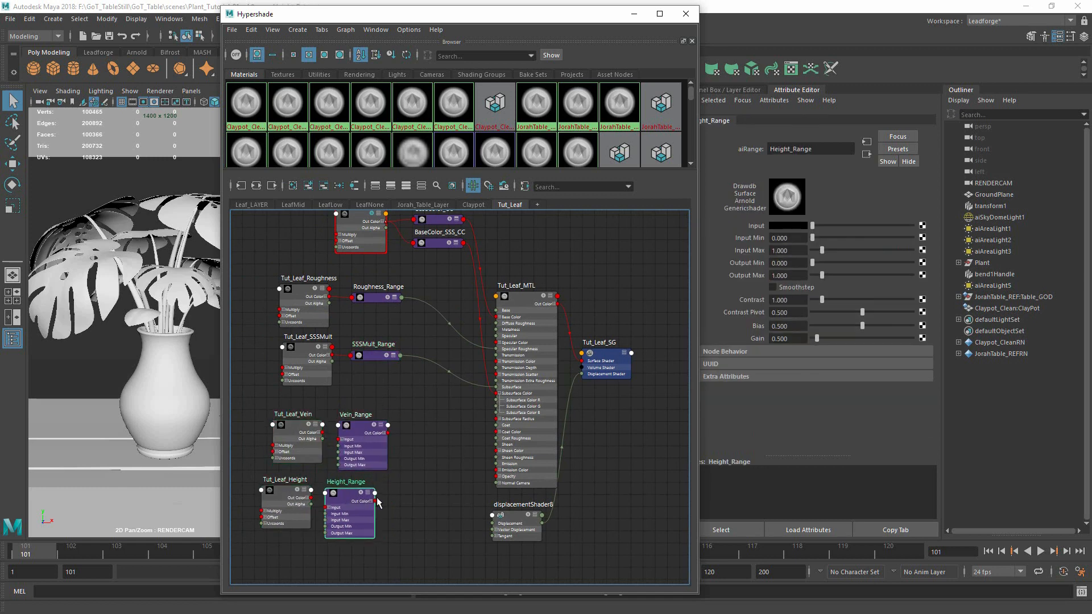
{"action": "left_click_drag", "start_coordinate": [362, 428], "coordinate": [362, 425]}
{"action": "middle_click_drag", "start_coordinate": [364, 427], "coordinate": [366, 401], "text": "alt"}
{"action": "left_click", "coordinate": [427, 505]}
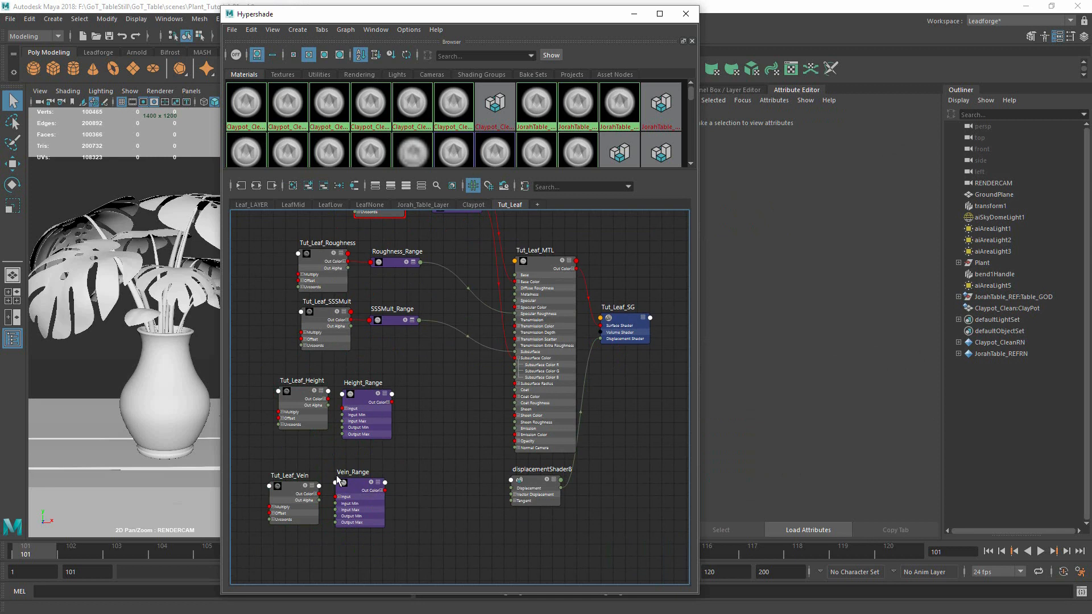
Connect Tut_Leaf_Vein through Vein_Range to the displacement shader's Displacement input, and tidy the placement of the height nodes
{"action": "left_click_drag", "start_coordinate": [314, 498], "coordinate": [514, 488]}
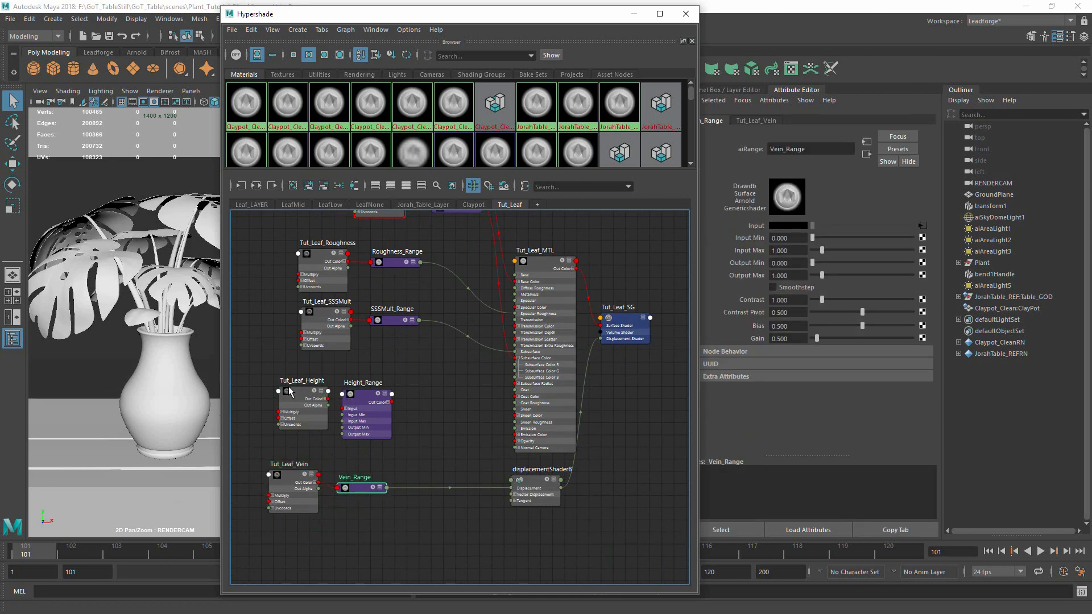
{"action": "left_click_drag", "start_coordinate": [290, 391], "coordinate": [286, 393]}
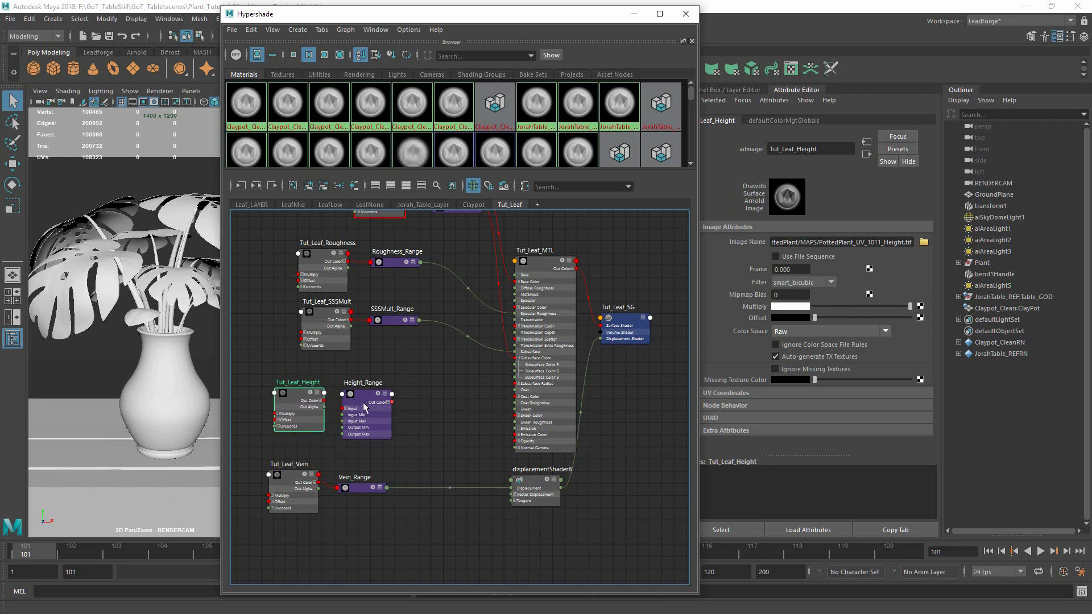
{"action": "left_click_drag", "start_coordinate": [365, 408], "coordinate": [359, 406]}
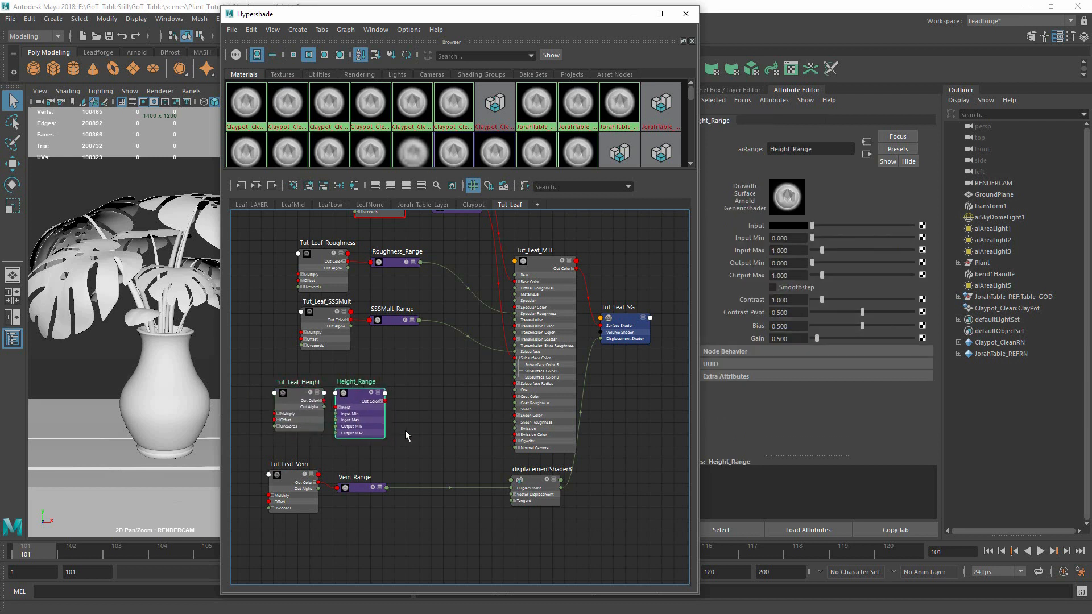
Create an aiBump2d node in the empty graph area between Height_Range and Tut_Leaf_MTL
{"action": "left_click", "coordinate": [438, 416]}
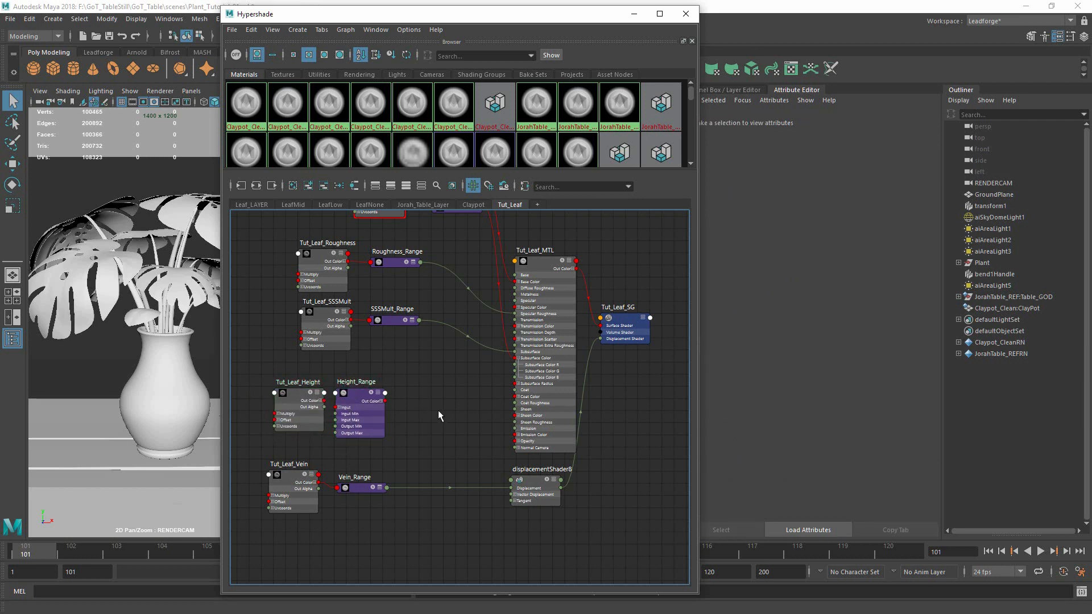
{"action": "key", "text": "Tab"}
{"action": "type", "text": "aiB"}
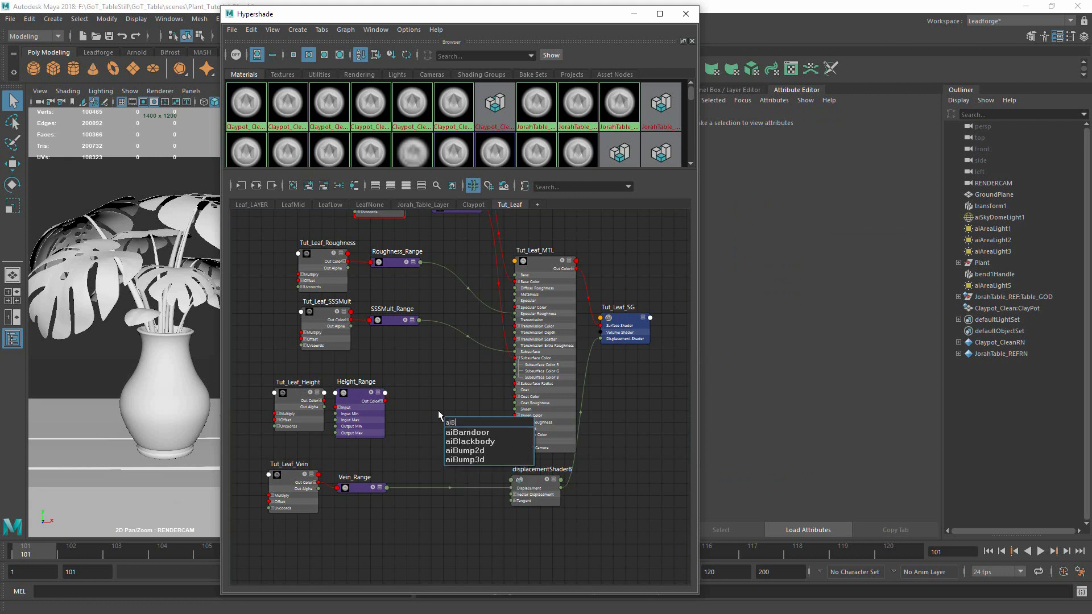
{"action": "type", "text": "u"}
{"action": "key", "text": "Down"}
{"action": "key", "text": "Return"}
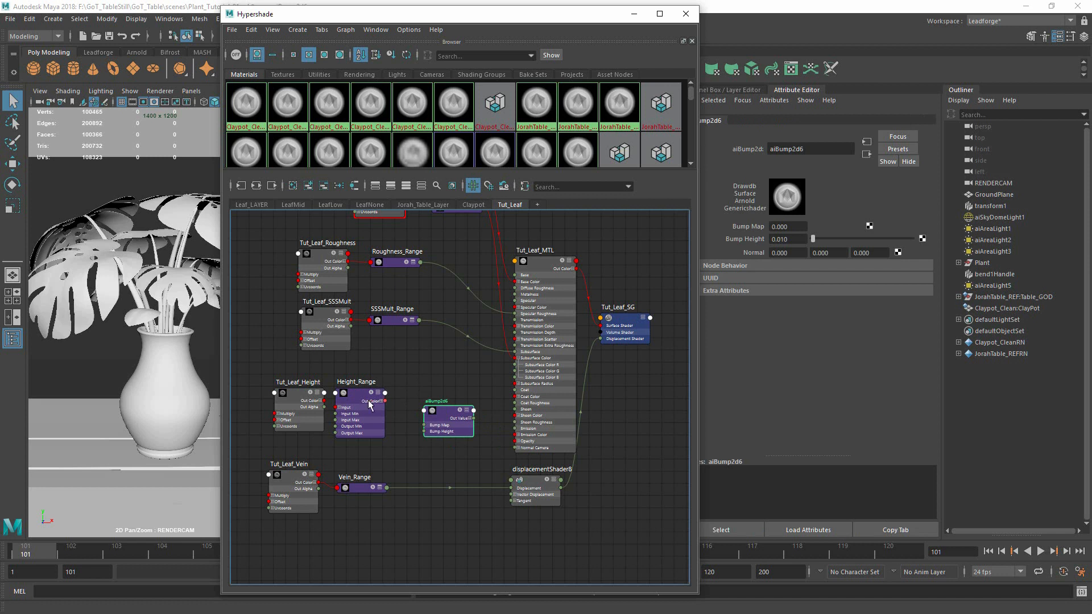
Wire Tut_Leaf_Height through Height_Range's Out Color R into the bump node's Bump Map, and its output into Tut_Leaf_MTL's Normal Camera; collapse the bump node
{"action": "left_click_drag", "start_coordinate": [323, 401], "coordinate": [426, 425]}
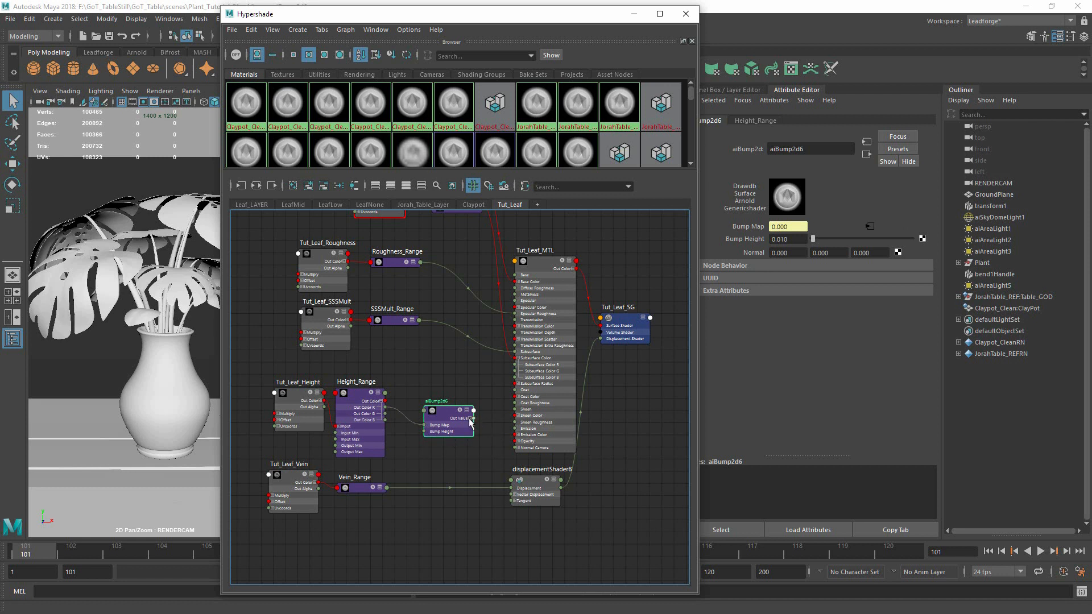
{"action": "left_click", "coordinate": [469, 418]}
{"action": "left_click", "coordinate": [478, 420]}
{"action": "left_click_drag", "start_coordinate": [474, 418], "coordinate": [516, 448]}
{"action": "left_click", "coordinate": [444, 414]}
{"action": "key", "text": "1"}
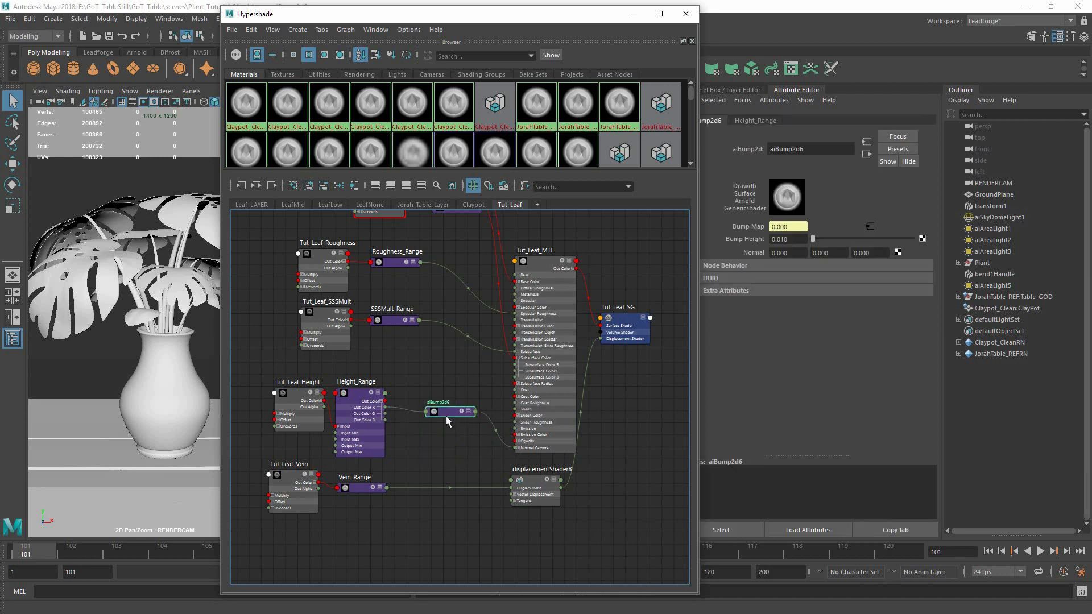
Reposition the collapsed aiBump2d node and rename it Tut_Leaf_Bump
{"action": "left_click_drag", "start_coordinate": [446, 415], "coordinate": [440, 423]}
{"action": "double_click", "coordinate": [439, 407]}
{"action": "type", "text": "Tut_Leaf_Bump"}
{"action": "key", "text": "Return"}
Collapse Height_Range, line it up with Vein_Range and Tut_Leaf_Bump, and move Tut_Leaf_SG farther away from Tut_Leaf_MTL
{"action": "left_click", "coordinate": [348, 395]}
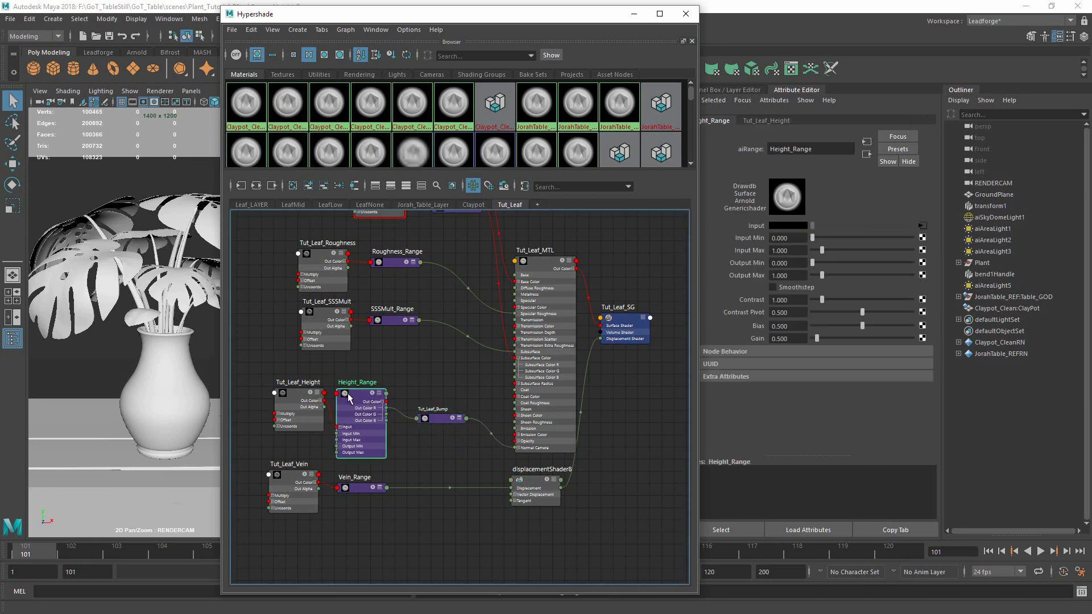
{"action": "key", "text": "1"}
{"action": "left_click_drag", "start_coordinate": [349, 395], "coordinate": [353, 409]}
{"action": "left_click", "coordinate": [419, 470]}
{"action": "left_click", "coordinate": [358, 405]}
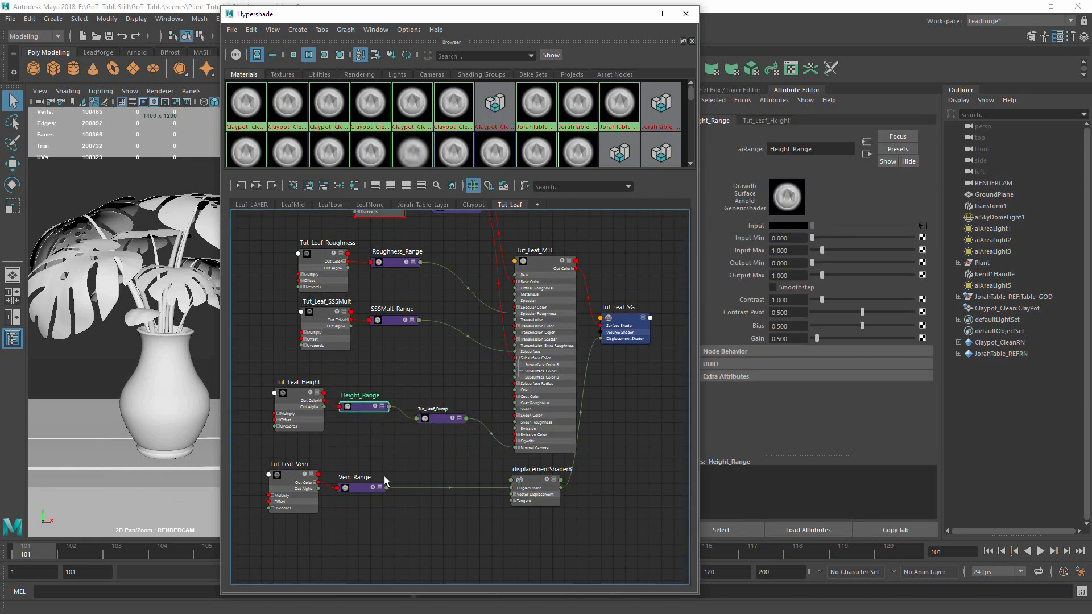
{"action": "left_click_drag", "start_coordinate": [359, 487], "coordinate": [358, 483]}
{"action": "mouse_move", "coordinate": [444, 475]}
{"action": "middle_mouse_down", "text": "alt"}
{"action": "mouse_move", "coordinate": [413, 475]}
{"action": "mouse_move", "coordinate": [460, 467]}
{"action": "middle_mouse_up", "text": "alt"}
{"action": "left_click", "coordinate": [404, 418]}
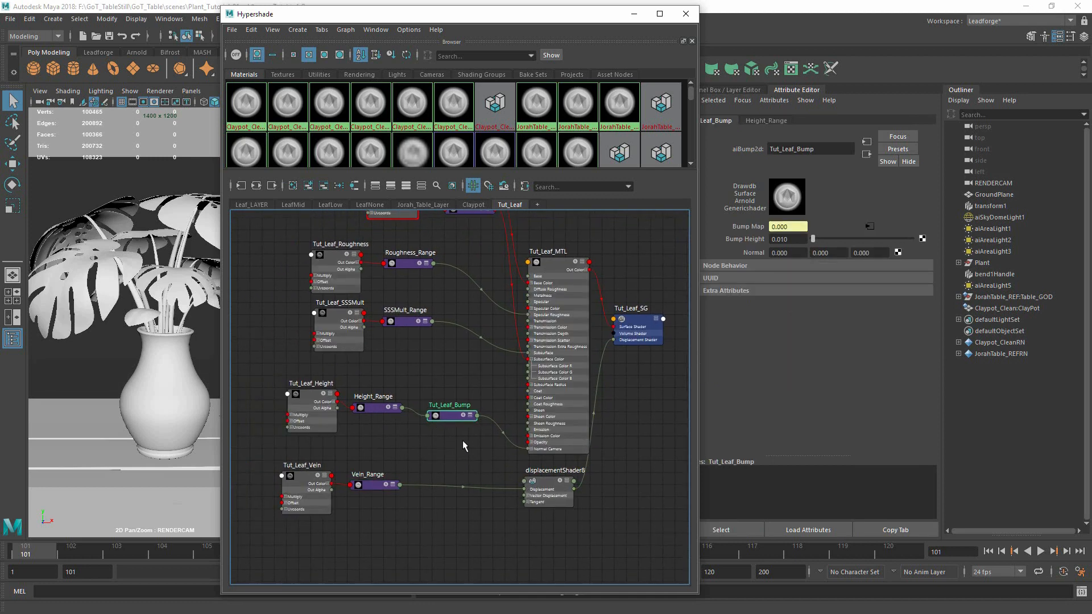
{"action": "key", "text": "a"}
{"action": "left_click", "coordinate": [599, 463]}
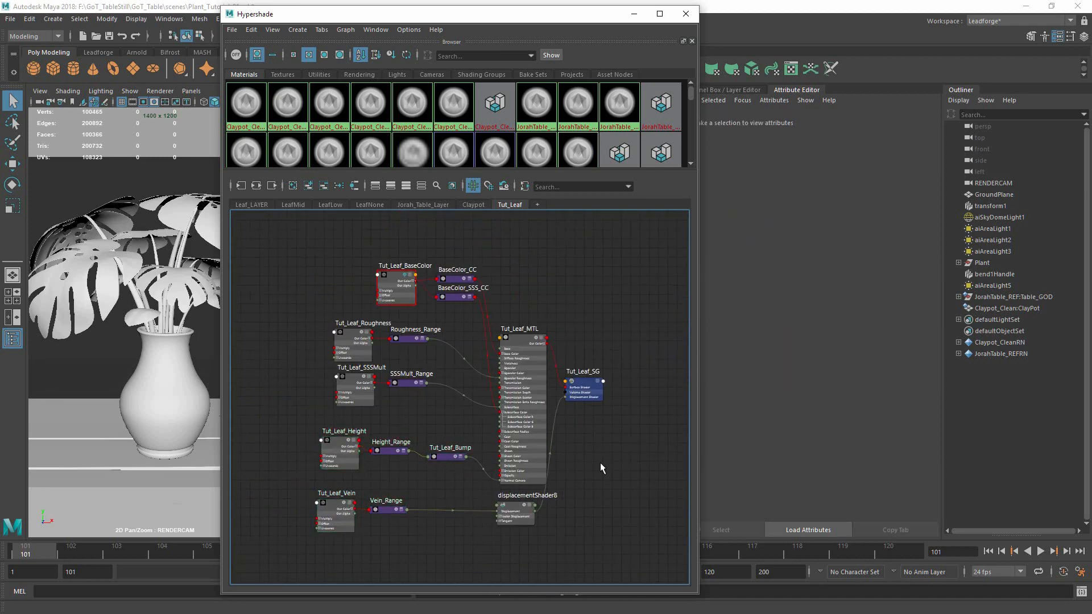
{"action": "left_click_drag", "start_coordinate": [587, 403], "coordinate": [638, 420]}
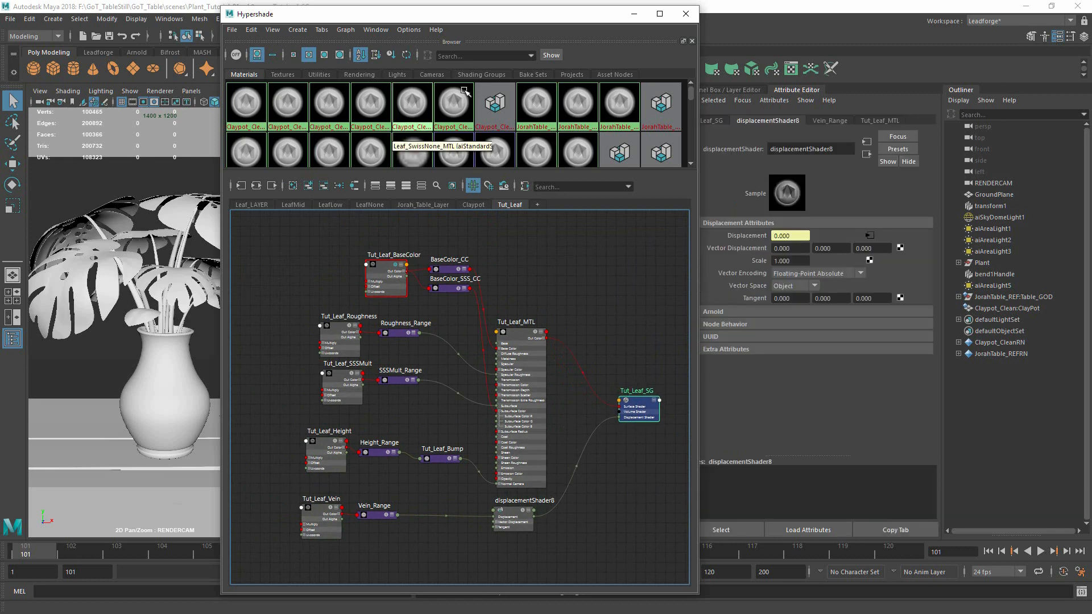
Move Hypershade clear of the viewport and switch the viewport to the persp camera
{"action": "left_click_drag", "start_coordinate": [442, 15], "coordinate": [660, 16]}
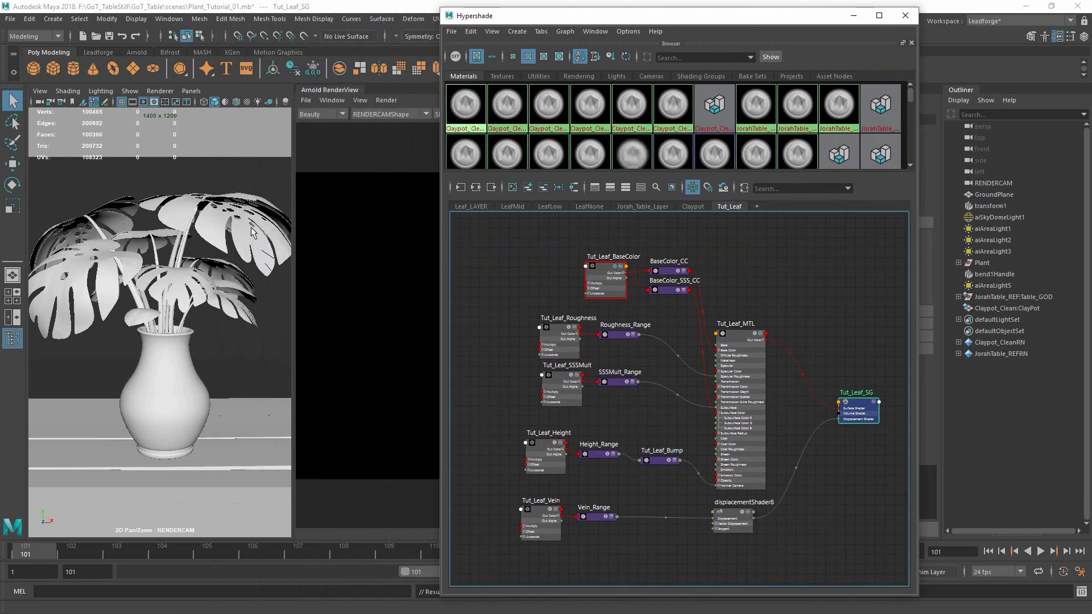
{"action": "left_click", "coordinate": [191, 91]}
{"action": "mouse_move", "coordinate": [228, 103]}
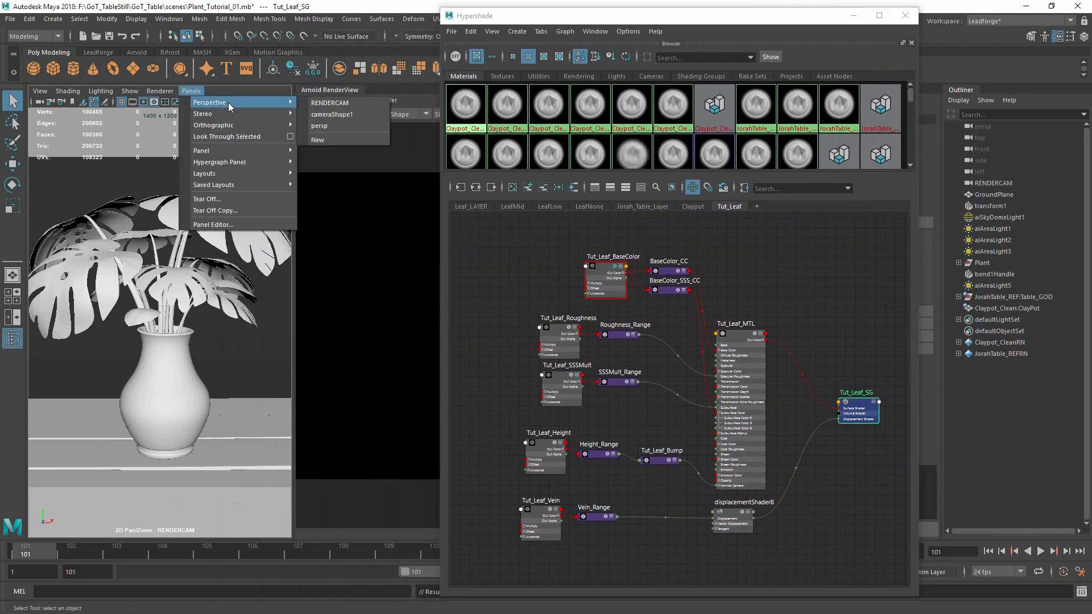
{"action": "left_click", "coordinate": [335, 117]}
{"action": "left_click_drag", "start_coordinate": [116, 249], "coordinate": [208, 313], "text": "alt"}
Select the three upper leaves of the plant, assign Tut_Leaf_MTL to them, and move Hypershade off the main window
{"action": "left_click", "coordinate": [214, 289]}
{"action": "left_click", "coordinate": [151, 277], "text": "shift"}
{"action": "left_click_drag", "start_coordinate": [151, 277], "coordinate": [188, 245], "text": "alt"}
{"action": "left_click", "coordinate": [230, 312], "text": "shift"}
{"action": "right_click_drag", "start_coordinate": [734, 343], "coordinate": [757, 309]}
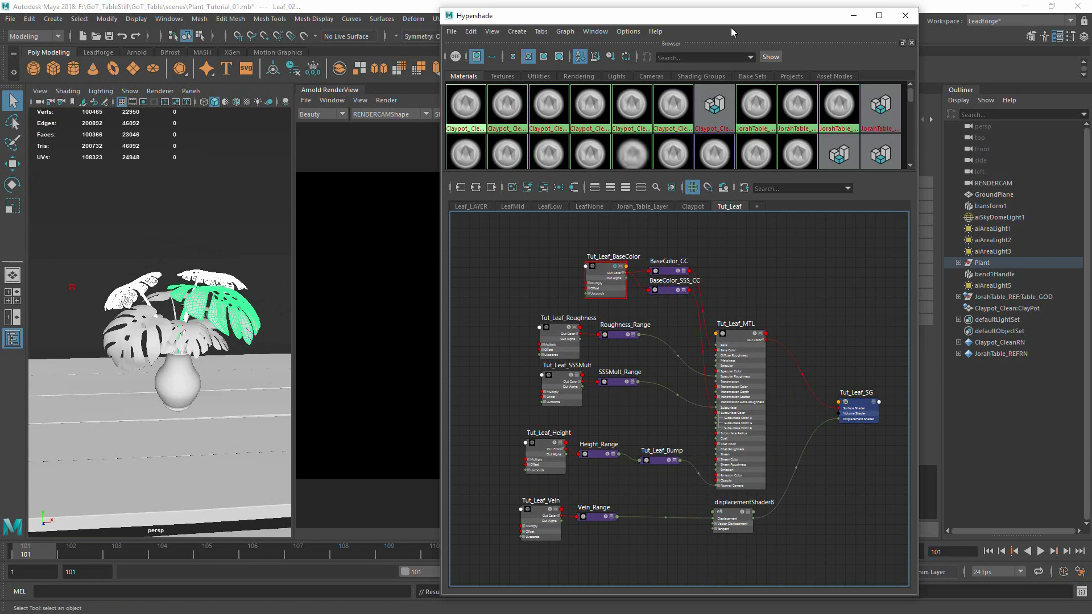
{"action": "left_click_drag", "start_coordinate": [667, 17], "coordinate": [1091, 34]}
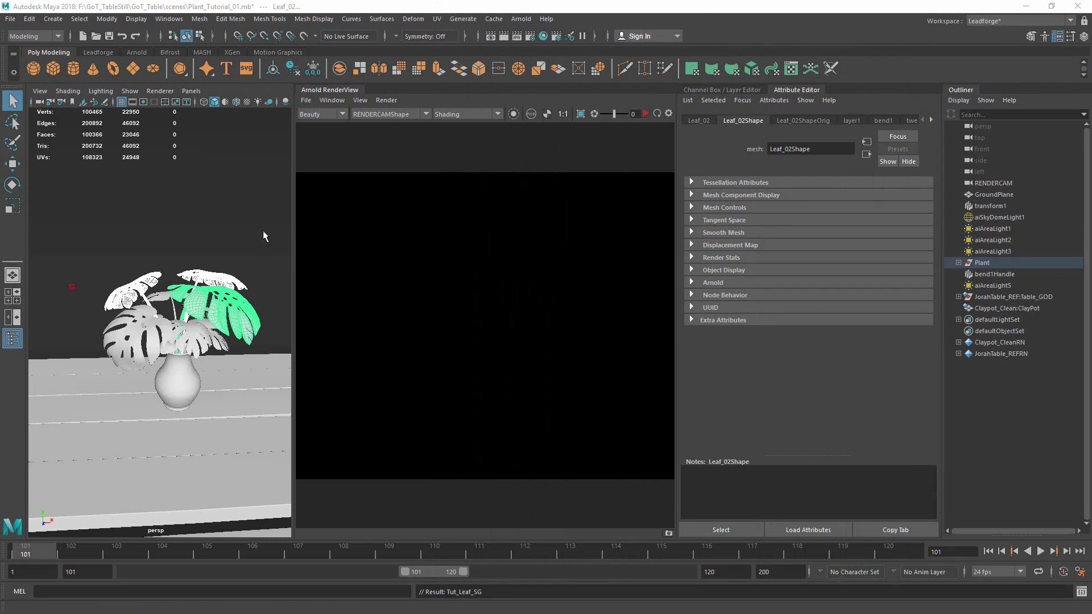
Widen the perspective viewport and select aiSkyDomeLight1 to view the scene around the table
{"action": "key", "text": "space"}
{"action": "key", "text": "space"}
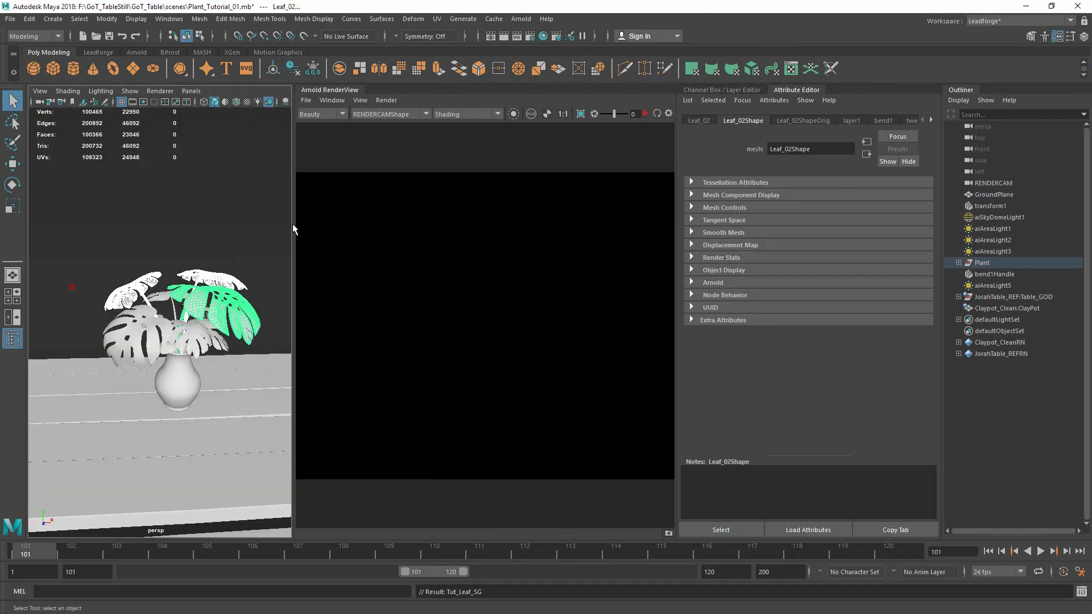
{"action": "left_click_drag", "start_coordinate": [292, 224], "coordinate": [611, 224]}
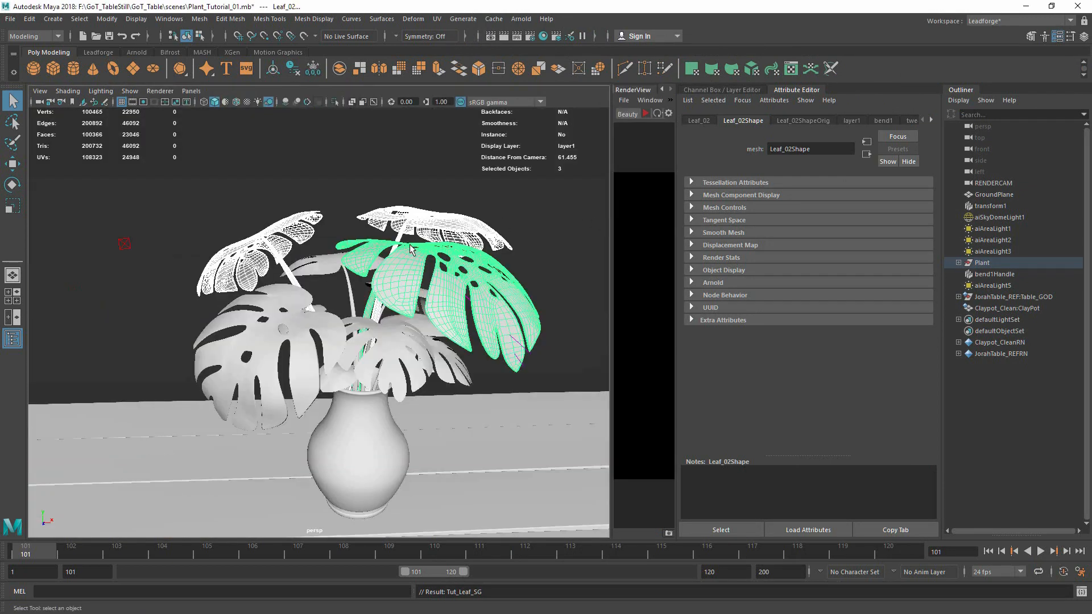
{"action": "left_click_drag", "start_coordinate": [410, 249], "coordinate": [320, 234], "text": "alt"}
{"action": "left_click", "coordinate": [999, 217]}
{"action": "mouse_move", "coordinate": [398, 244]}
{"action": "left_mouse_down", "text": "alt"}
{"action": "mouse_move", "coordinate": [350, 241]}
{"action": "mouse_move", "coordinate": [404, 254]}
{"action": "left_mouse_up", "text": "alt"}
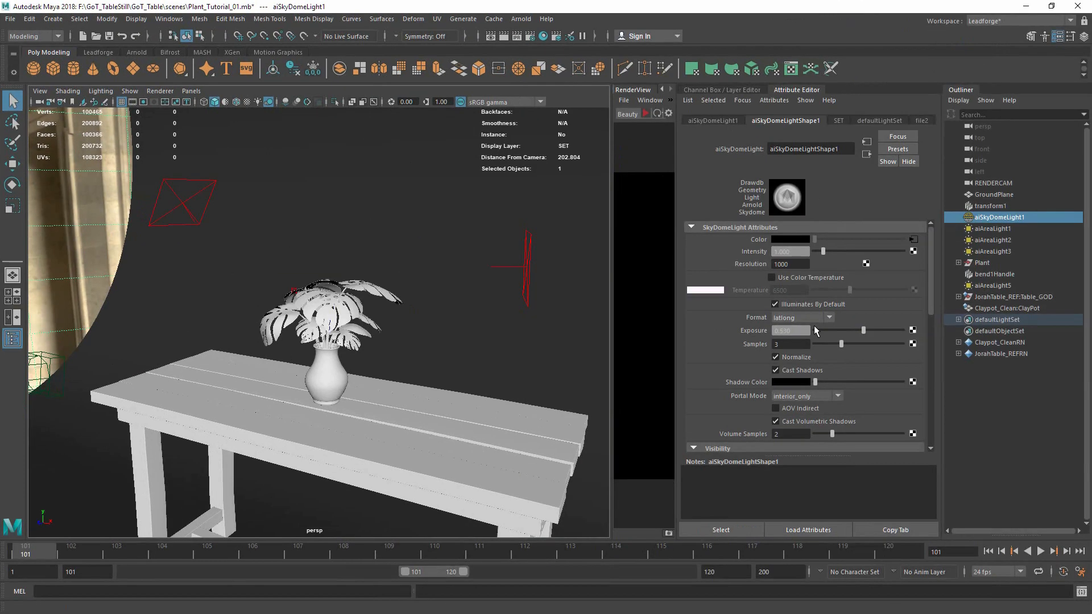
Set the SET, Pot and JorahTable display layers to reference mode
{"action": "left_click", "coordinate": [1083, 35]}
{"action": "left_click", "coordinate": [829, 490]}
{"action": "left_click", "coordinate": [829, 491]}
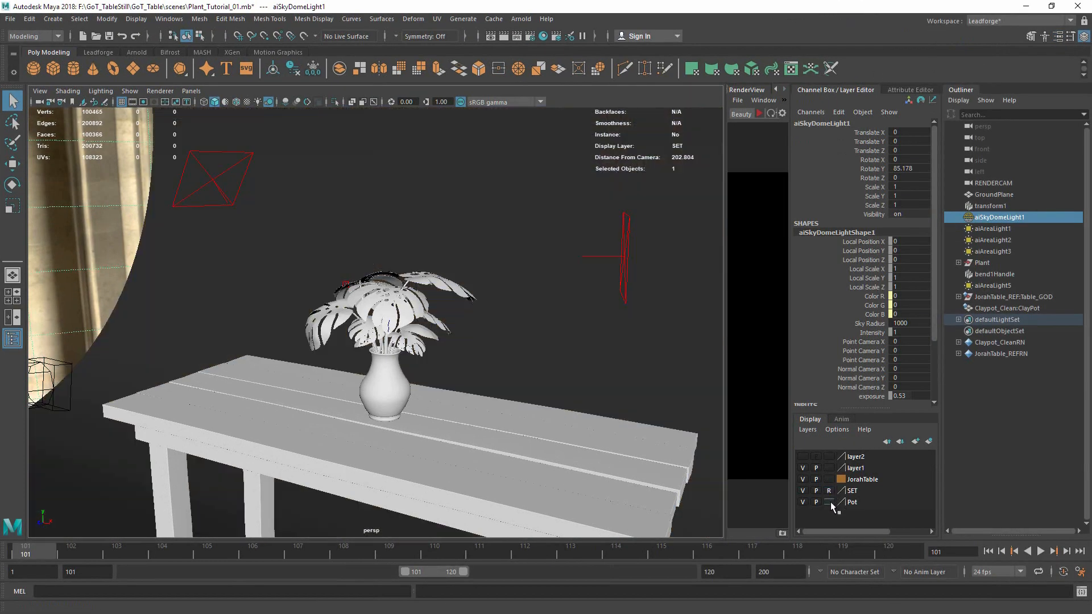
{"action": "left_click", "coordinate": [829, 480]}
{"action": "left_click", "coordinate": [829, 480]}
Examine the placement of the area lights and render camera around the table and plant, including aiAreaLight5
{"action": "left_click", "coordinate": [543, 359]}
{"action": "right_click_drag", "start_coordinate": [543, 358], "coordinate": [408, 385], "text": "alt"}
{"action": "left_click_drag", "start_coordinate": [408, 385], "coordinate": [502, 343], "text": "alt"}
{"action": "right_click_drag", "start_coordinate": [502, 343], "coordinate": [319, 352], "text": "alt"}
{"action": "left_click_drag", "start_coordinate": [318, 352], "coordinate": [445, 290], "text": "alt"}
{"action": "right_click_drag", "start_coordinate": [444, 290], "coordinate": [738, 251], "text": "alt"}
{"action": "middle_click_drag", "start_coordinate": [529, 238], "coordinate": [483, 271], "text": "alt"}
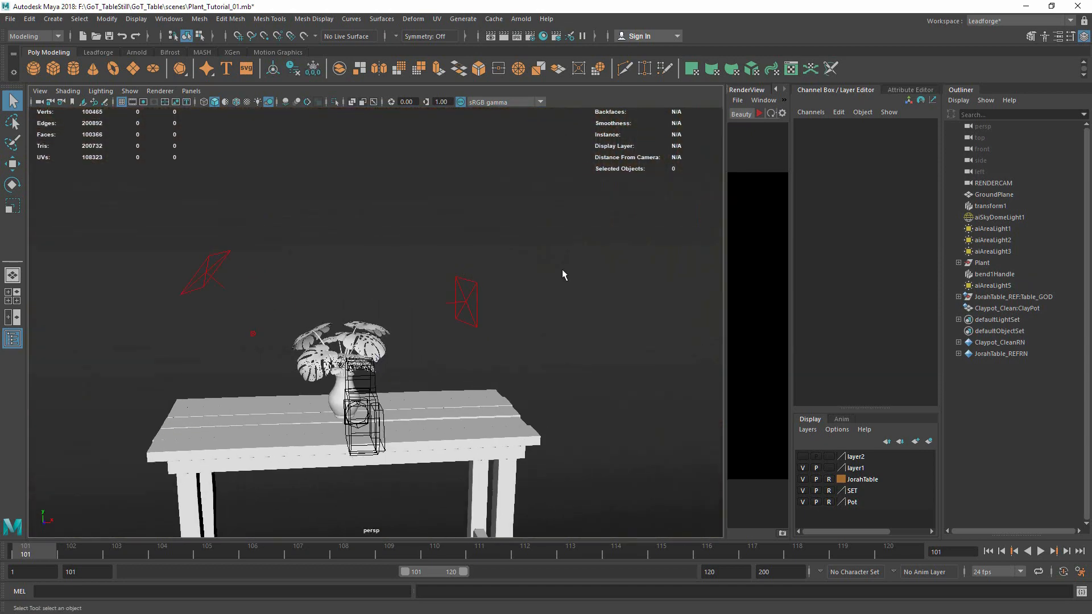
{"action": "left_click", "coordinate": [995, 229]}
{"action": "left_click_drag", "start_coordinate": [478, 301], "coordinate": [403, 277], "text": "alt"}
{"action": "left_click", "coordinate": [420, 346]}
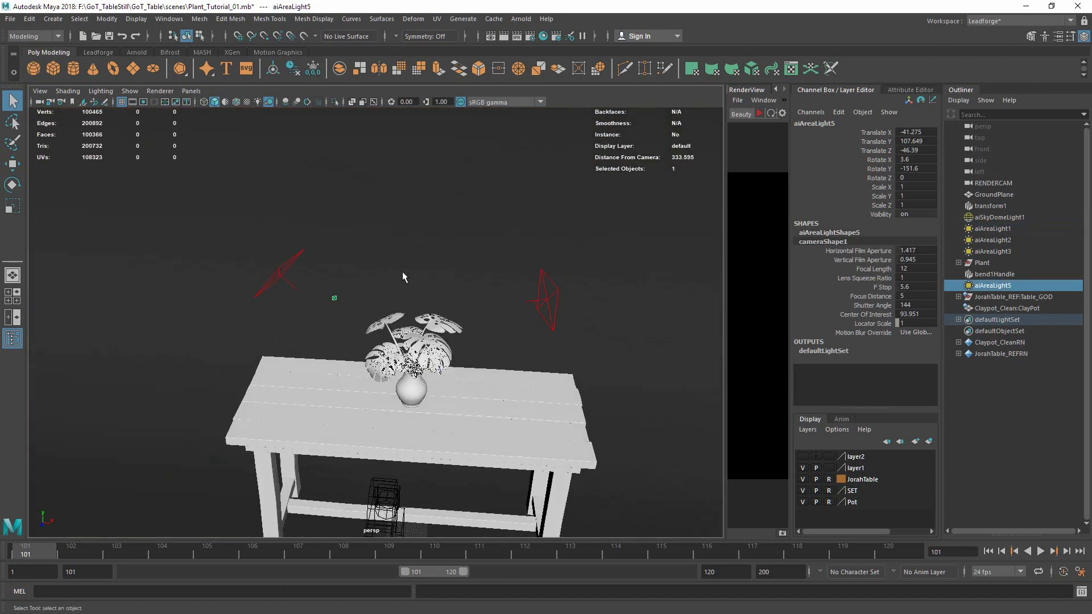
{"action": "left_click_drag", "start_coordinate": [592, 297], "coordinate": [464, 292], "text": "alt"}
{"action": "left_click", "coordinate": [268, 279]}
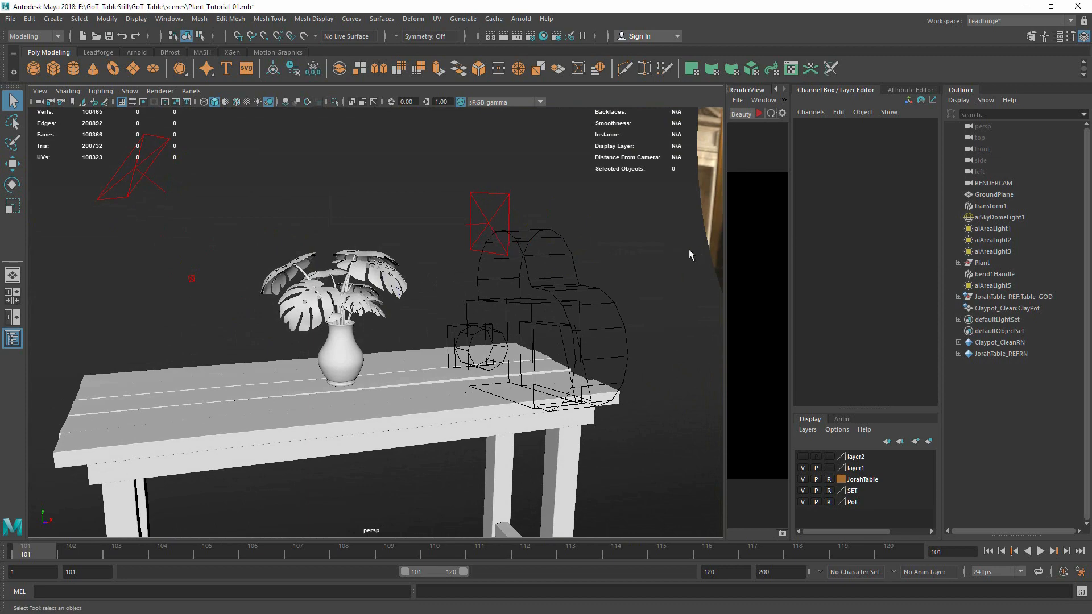
{"action": "left_click_drag", "start_coordinate": [531, 340], "coordinate": [394, 344], "text": "alt"}
{"action": "right_click_drag", "start_coordinate": [394, 344], "coordinate": [364, 310], "text": "alt"}
{"action": "left_click_drag", "start_coordinate": [364, 310], "coordinate": [496, 282], "text": "alt"}
{"action": "right_click_drag", "start_coordinate": [496, 282], "coordinate": [777, 210], "text": "alt"}
{"action": "right_click_drag", "start_coordinate": [484, 318], "coordinate": [534, 317], "text": "alt"}
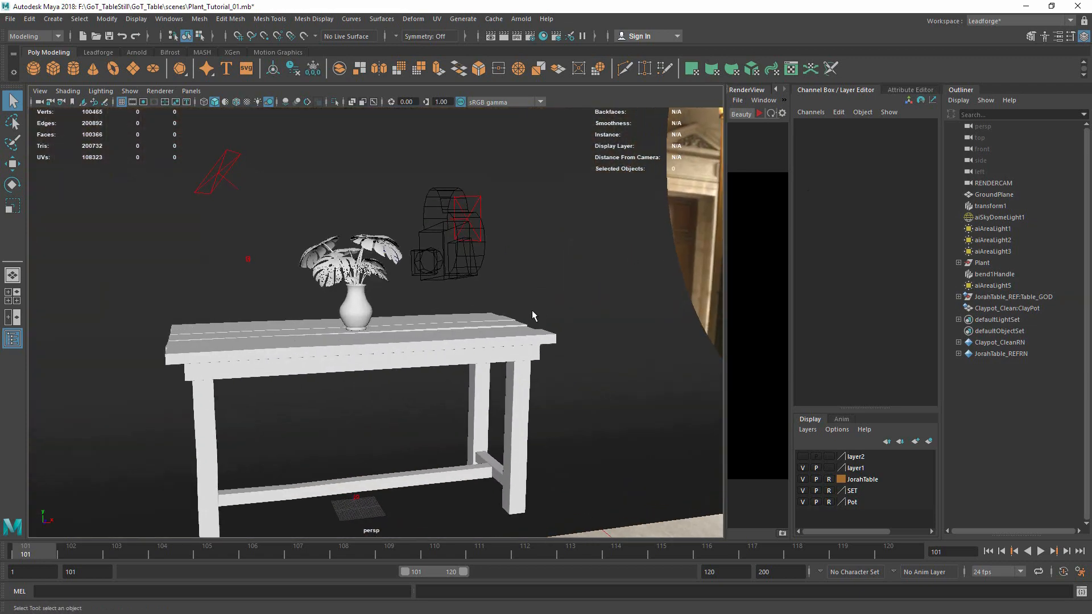
{"action": "left_click_drag", "start_coordinate": [534, 317], "coordinate": [426, 279], "text": "alt"}
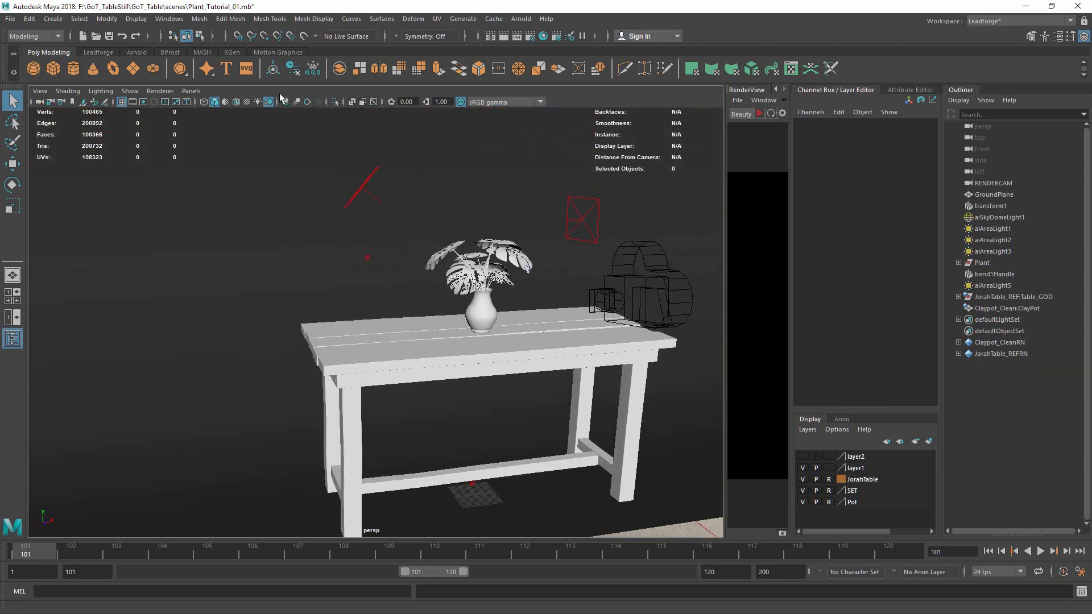
Switch the viewport to RENDERCAM and narrow it to give the Arnold RenderView more room
{"action": "left_click", "coordinate": [193, 92]}
{"action": "mouse_move", "coordinate": [227, 102]}
{"action": "left_click", "coordinate": [334, 104]}
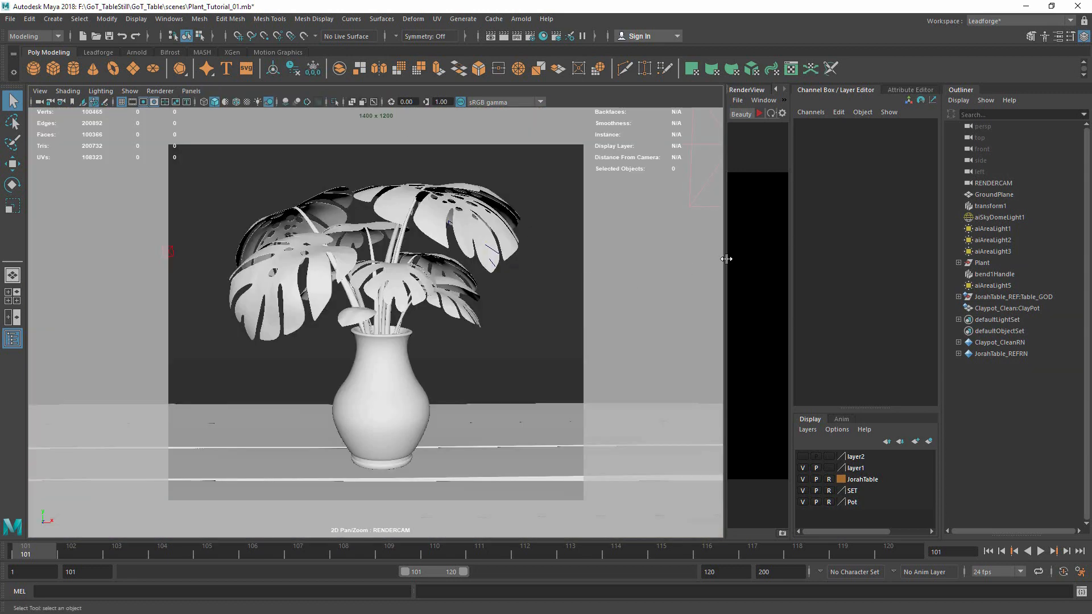
{"action": "left_click_drag", "start_coordinate": [726, 258], "coordinate": [359, 267]}
Turn on the resolution gate for the RENDERCAM view
{"action": "left_click", "coordinate": [40, 91]}
{"action": "left_click", "coordinate": [85, 174]}
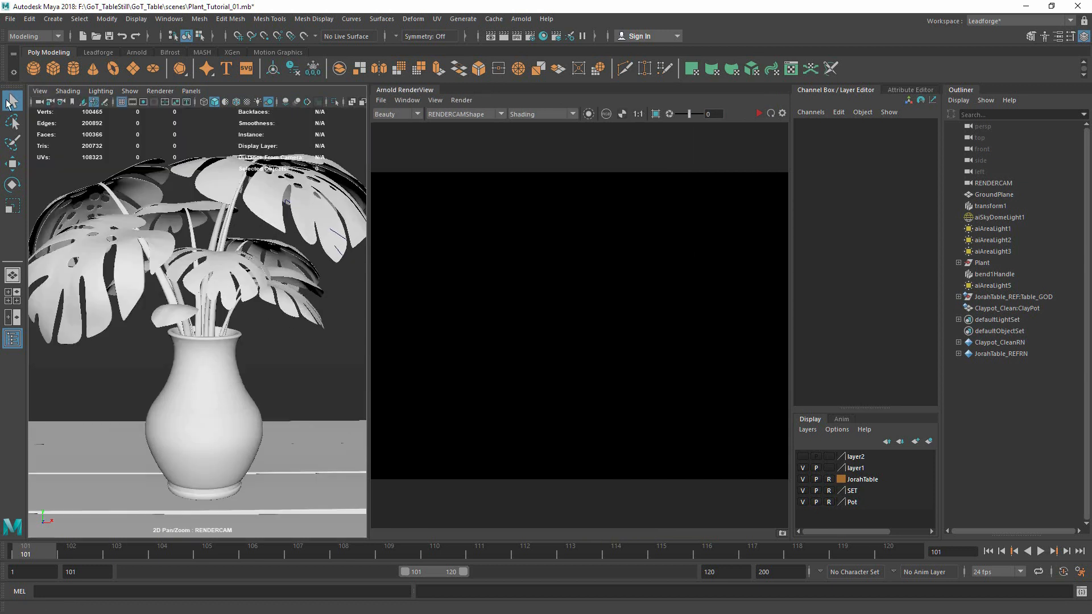
{"action": "left_click", "coordinate": [37, 95]}
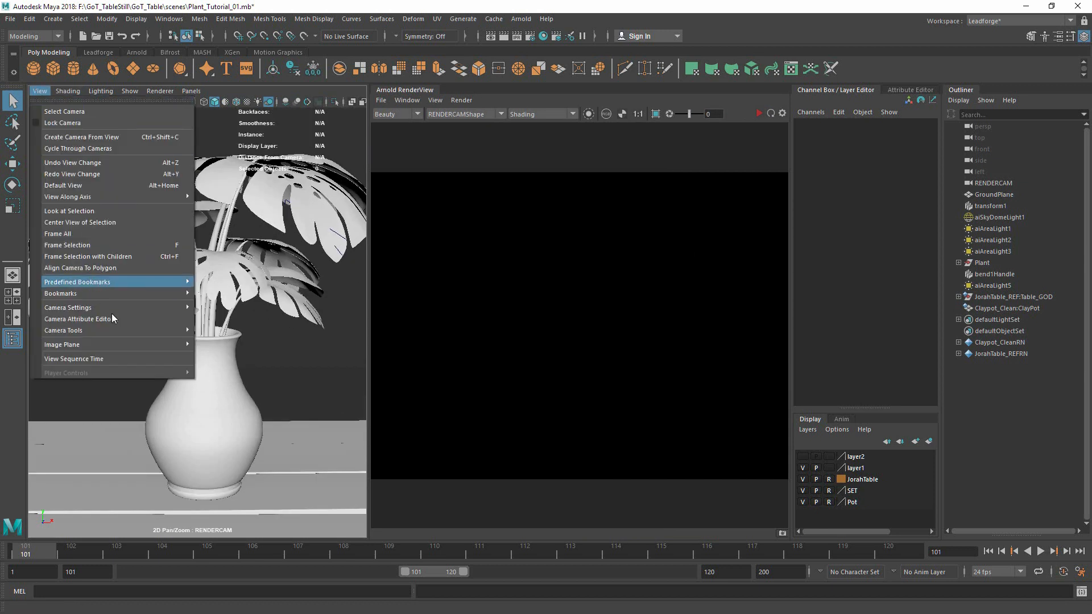
{"action": "mouse_move", "coordinate": [144, 306]}
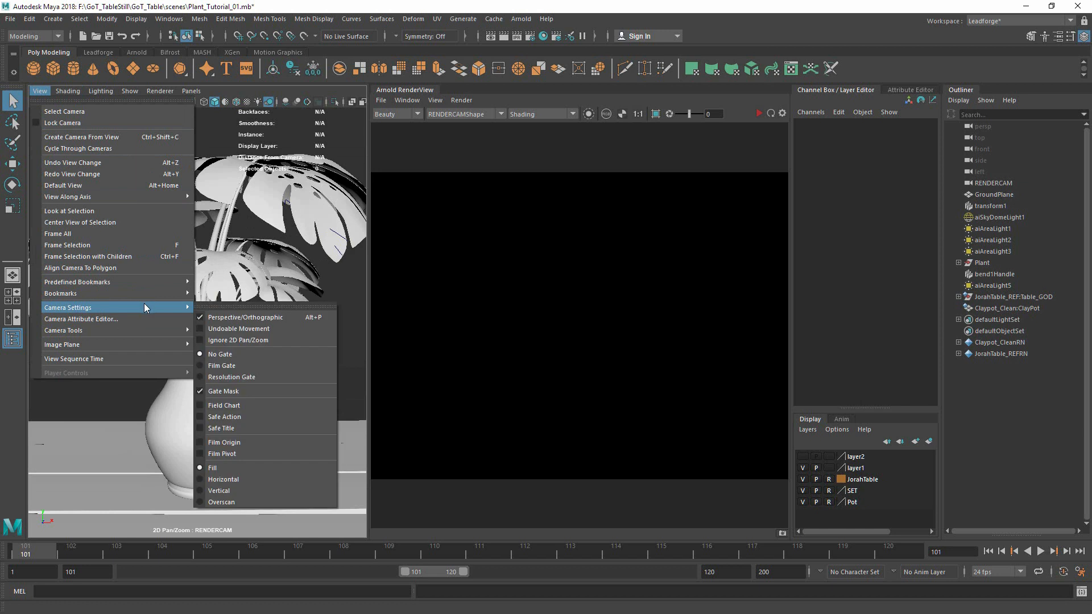
{"action": "left_click", "coordinate": [280, 377]}
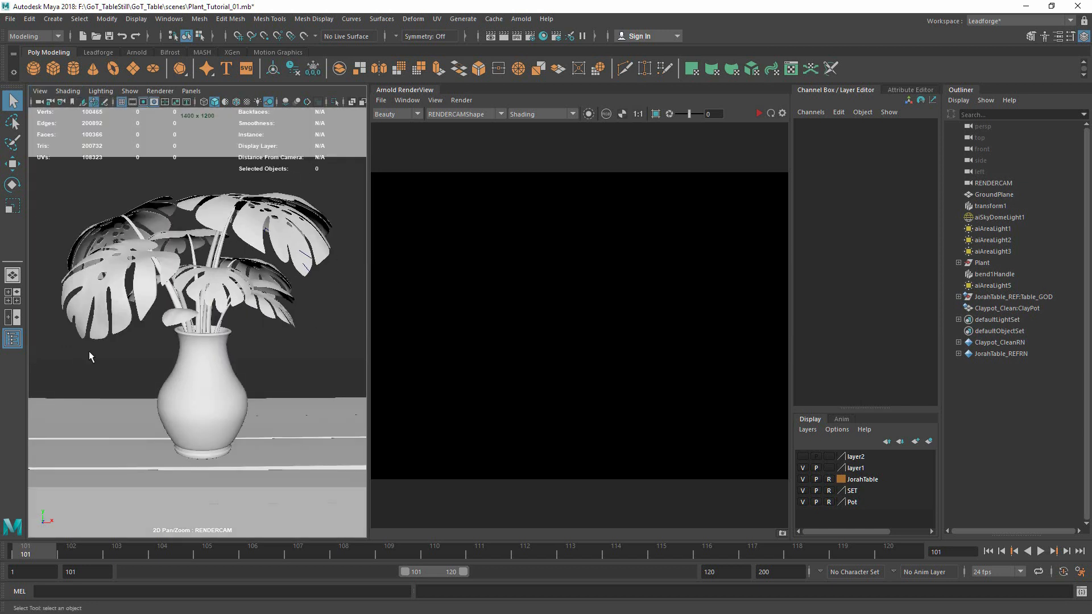
Set the RENDERCAM view's gate fit to Overscan and narrow the viewport further
{"action": "left_click", "coordinate": [40, 91]}
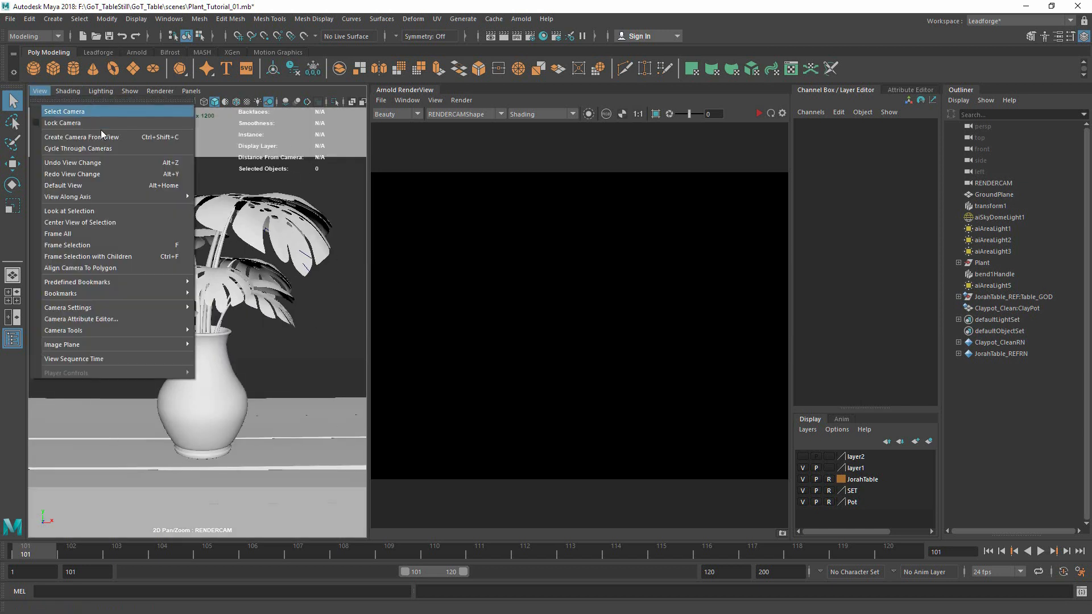
{"action": "mouse_move", "coordinate": [147, 310]}
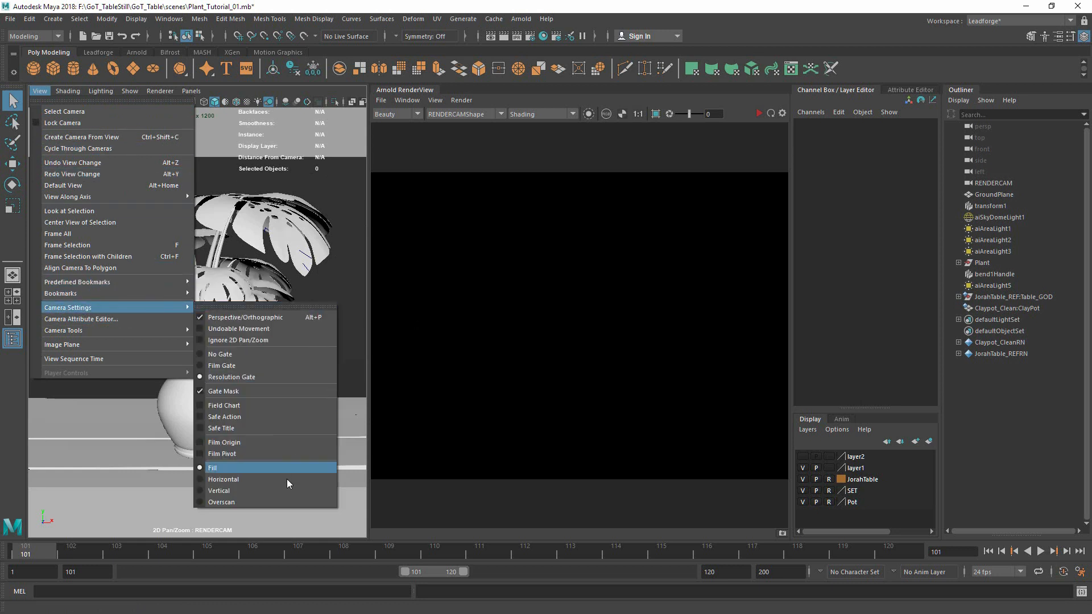
{"action": "left_click", "coordinate": [271, 502]}
{"action": "left_click", "coordinate": [270, 503]}
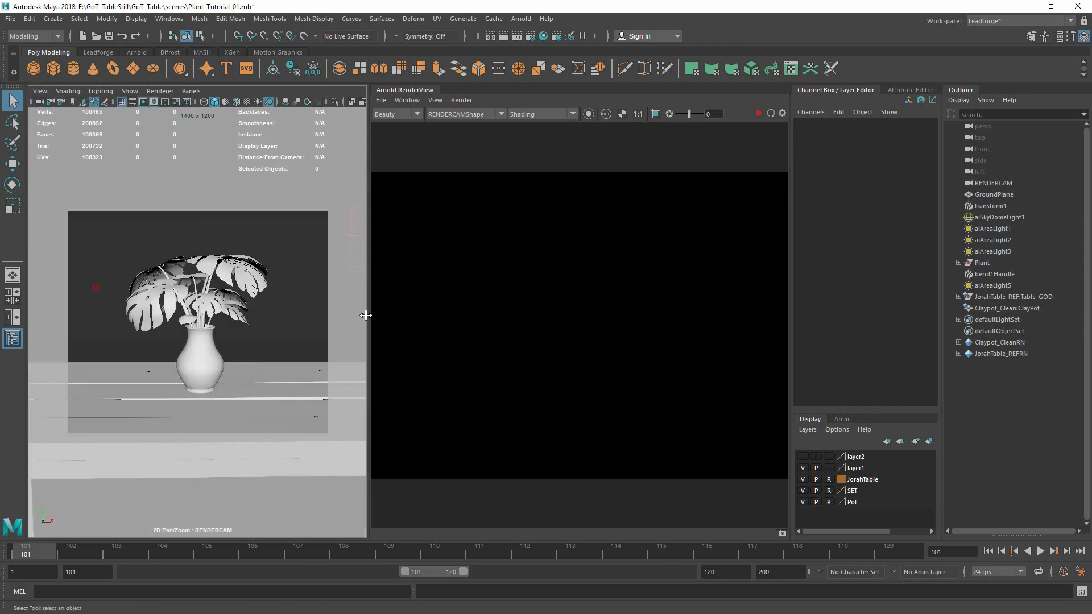
{"action": "left_click_drag", "start_coordinate": [369, 316], "coordinate": [293, 277]}
Set the RENDERCAM camera's gate mask to a near-black colour with an opacity of 0.965
{"action": "left_click", "coordinate": [40, 91]}
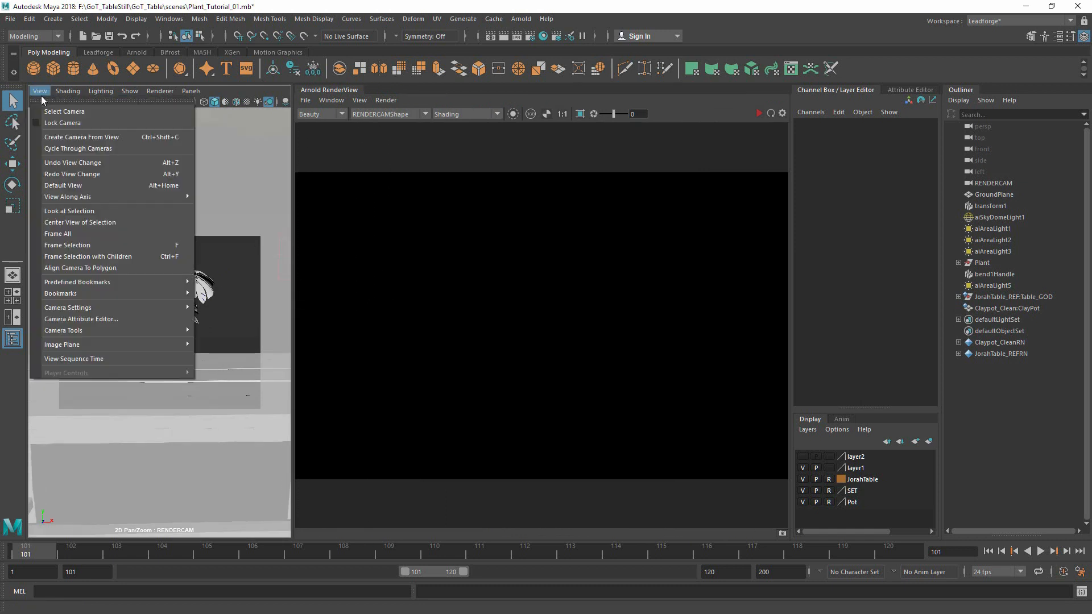
{"action": "mouse_move", "coordinate": [156, 310]}
{"action": "left_click", "coordinate": [59, 112]}
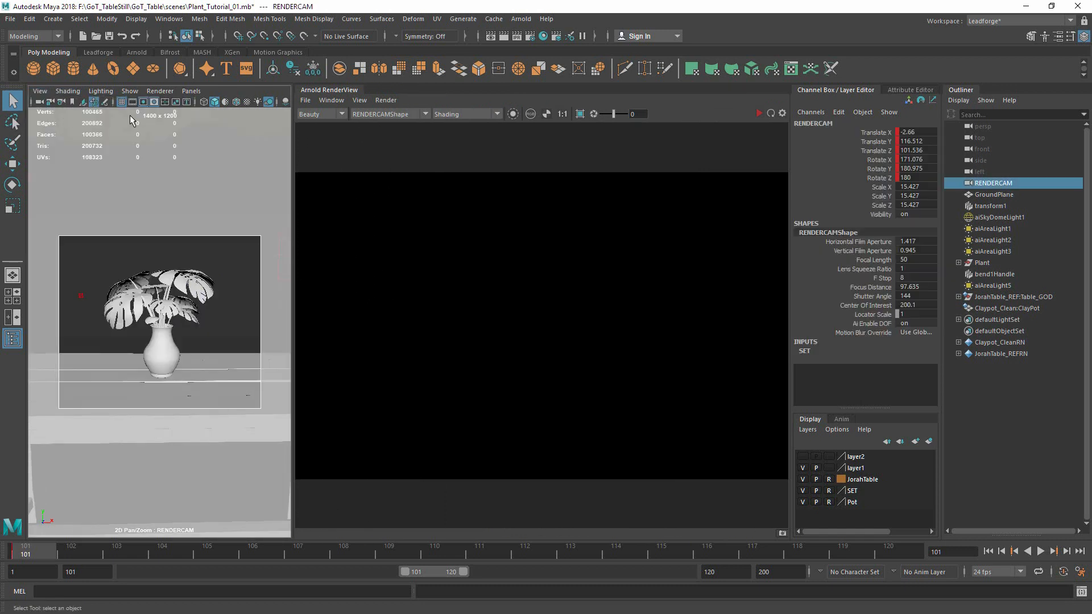
{"action": "left_click", "coordinate": [915, 90]}
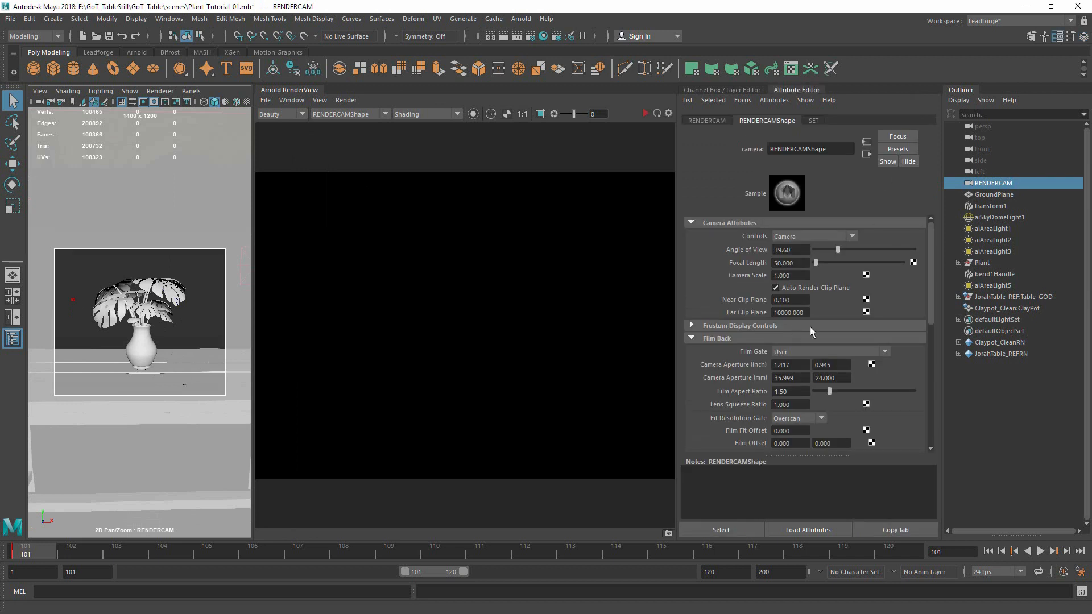
{"action": "left_click_drag", "start_coordinate": [932, 266], "coordinate": [861, 395]}
{"action": "left_click", "coordinate": [708, 358]}
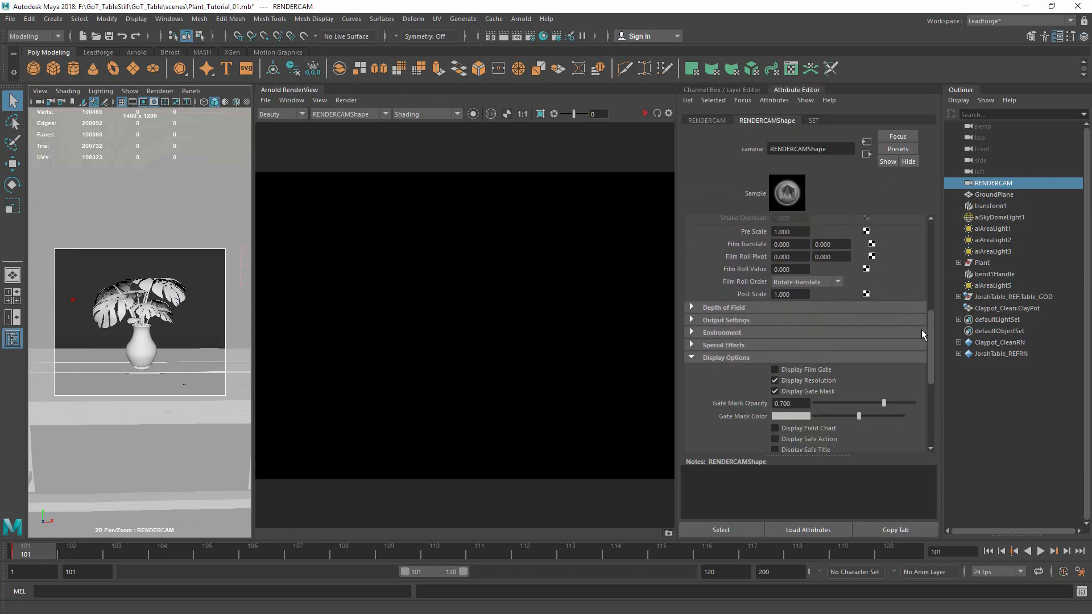
{"action": "scroll", "coordinate": [930, 336], "scroll_direction": "down", "scroll_amount": 2}
{"action": "left_click_drag", "start_coordinate": [865, 336], "coordinate": [818, 351]}
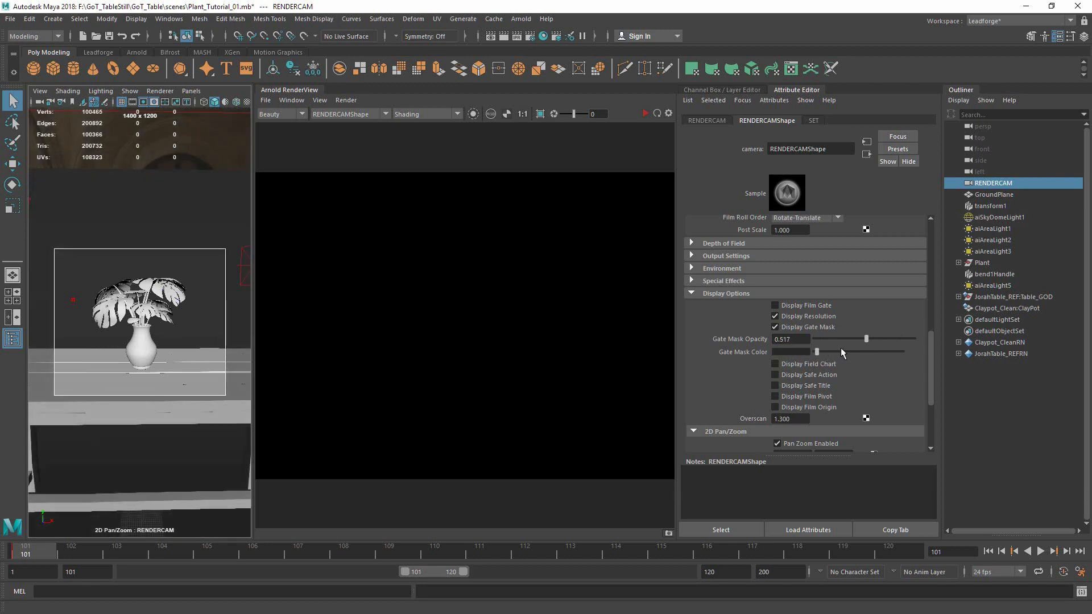
{"action": "left_click_drag", "start_coordinate": [899, 339], "coordinate": [910, 339]}
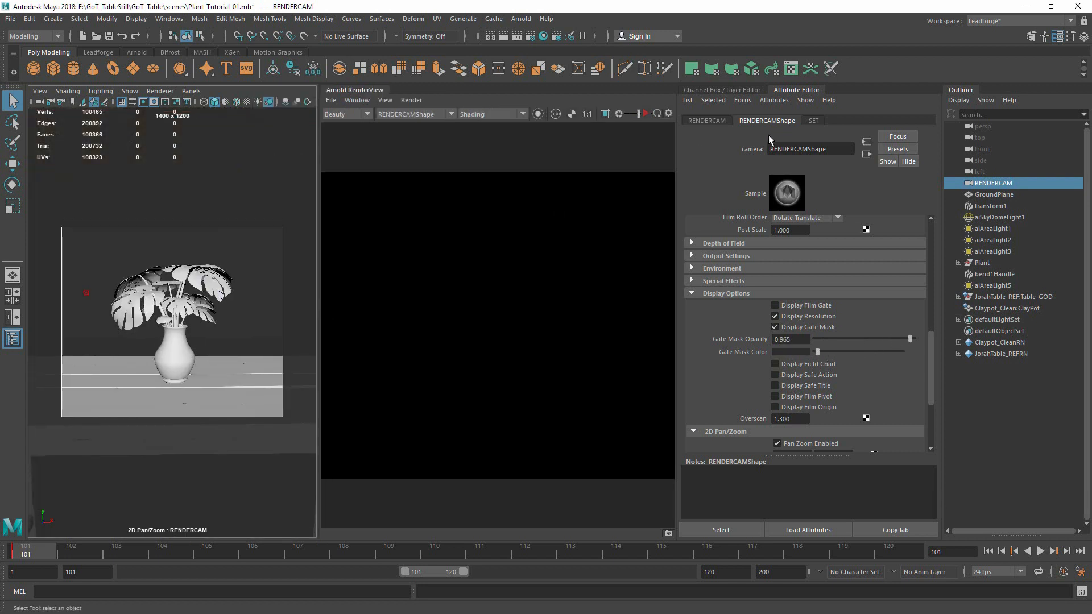
Return to the channel box, narrow the viewport to enlarge the Arnold RenderView, and frame the whole plant in the render
{"action": "left_click", "coordinate": [1084, 36]}
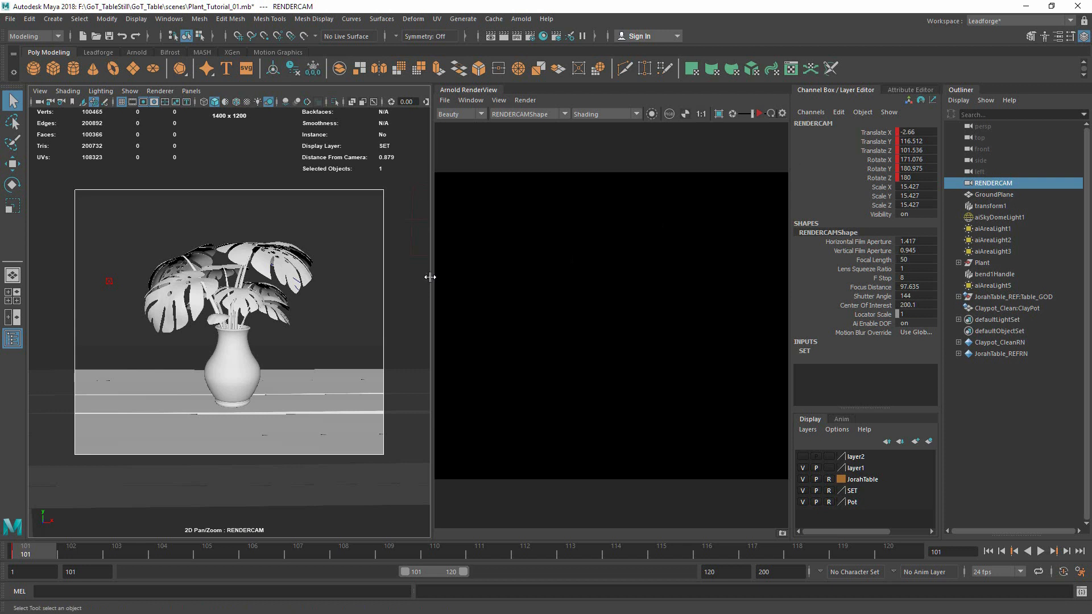
{"action": "left_click_drag", "start_coordinate": [432, 276], "coordinate": [276, 274]}
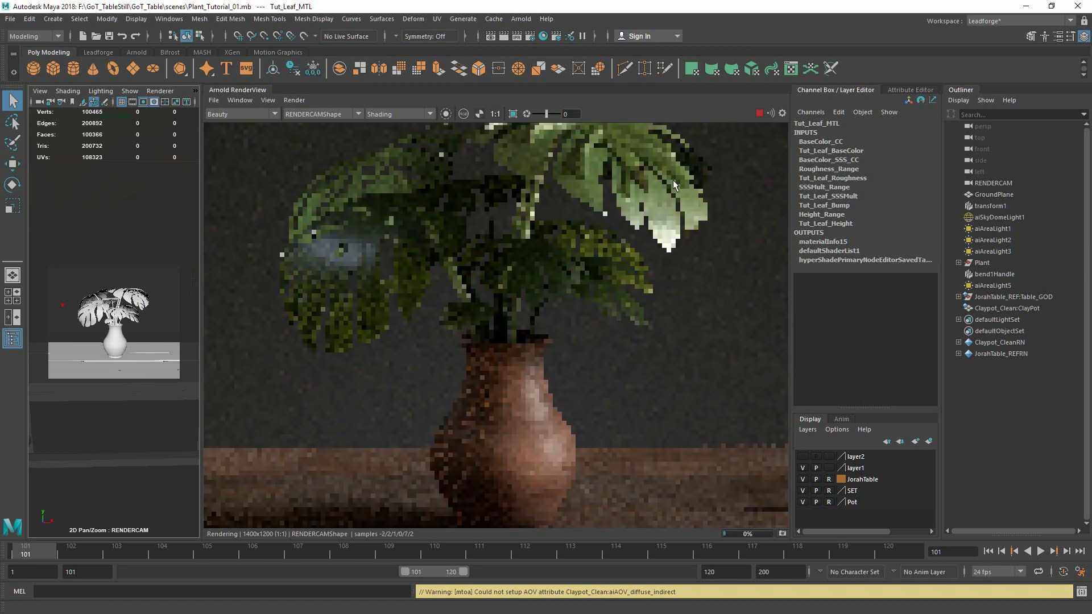
{"action": "scroll", "coordinate": [673, 179], "scroll_direction": "down", "scroll_amount": 3}
{"action": "middle_click_drag", "start_coordinate": [535, 140], "coordinate": [480, 220]}
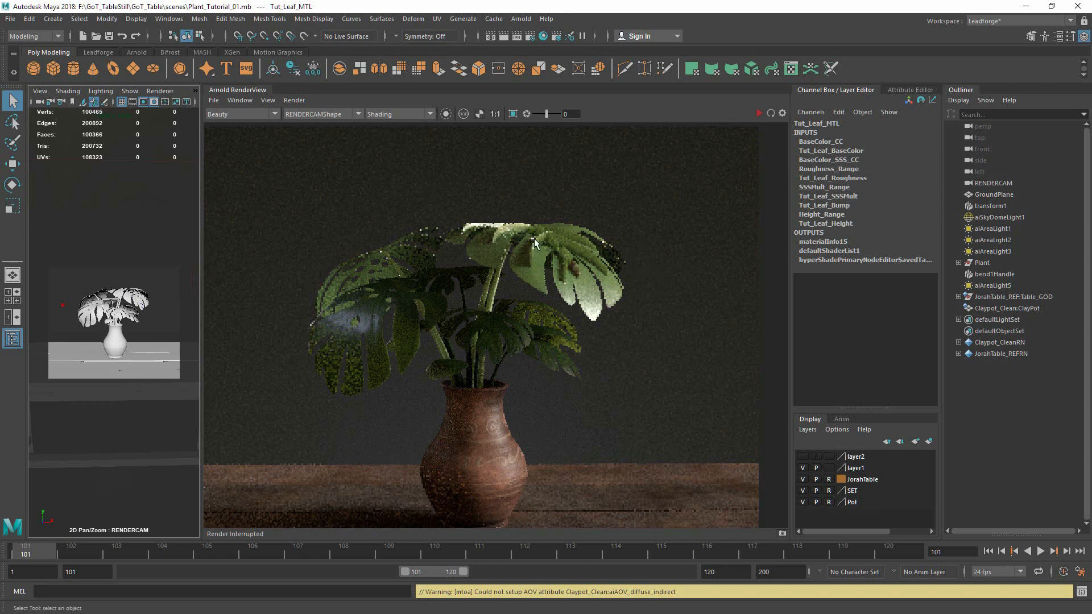
Select the large leaf Leaf_02 and turn off Opaque in its shape's Arnold attributes
{"action": "left_click", "coordinate": [130, 298]}
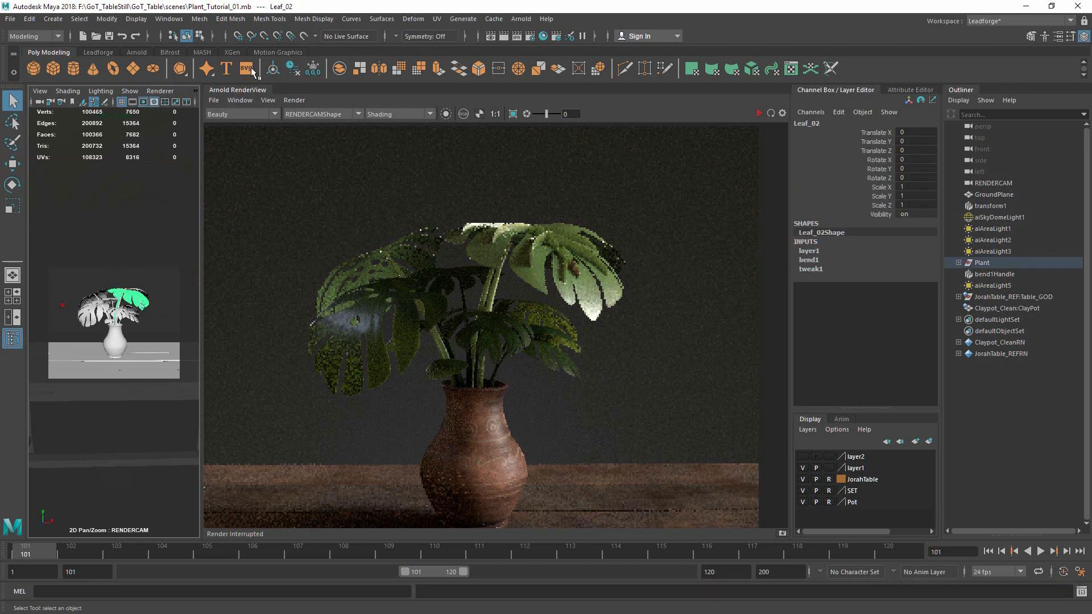
{"action": "left_click", "coordinate": [105, 53]}
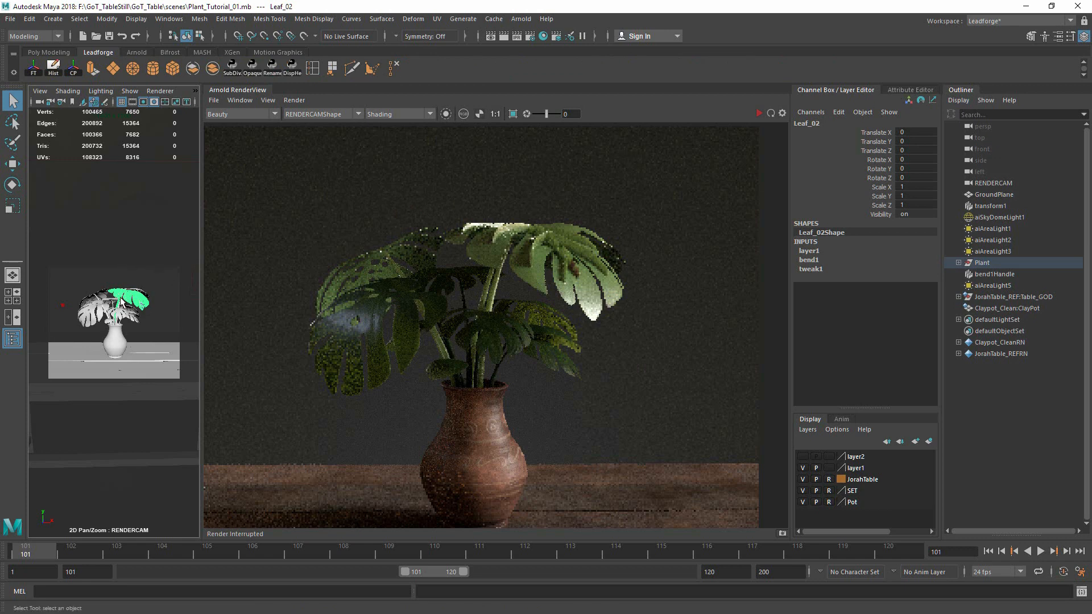
{"action": "left_click", "coordinate": [910, 89]}
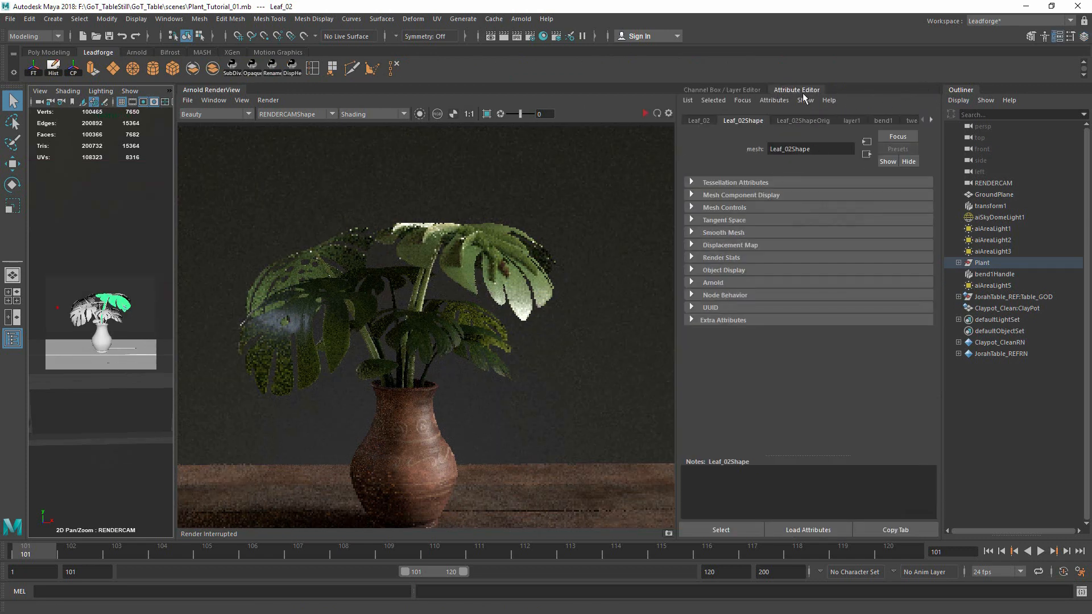
{"action": "left_click", "coordinate": [702, 120]}
{"action": "left_click", "coordinate": [739, 121]}
{"action": "left_click", "coordinate": [703, 121]}
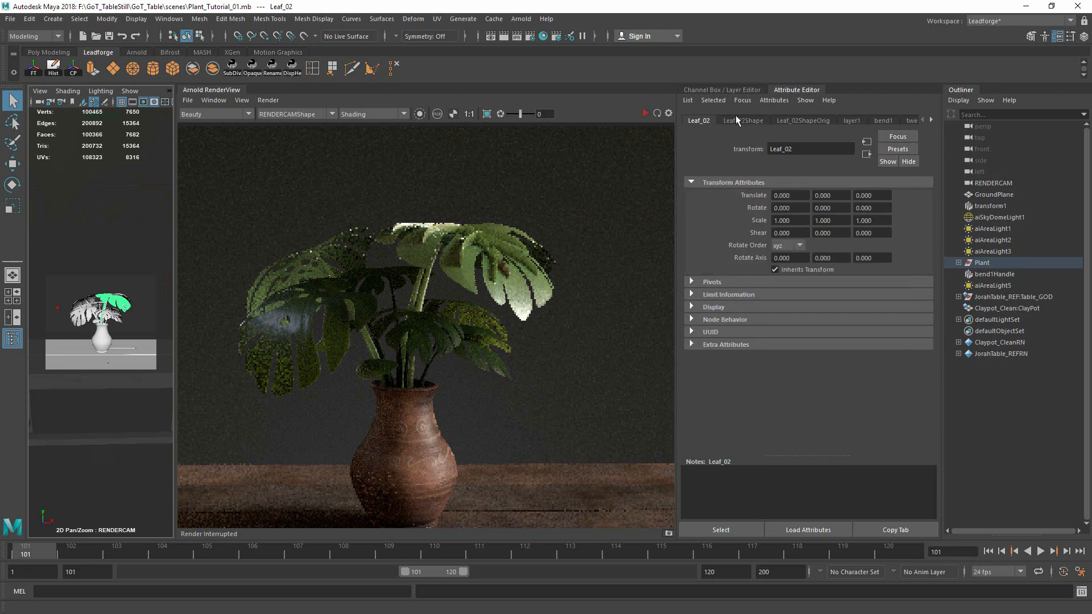
{"action": "left_click", "coordinate": [736, 120]}
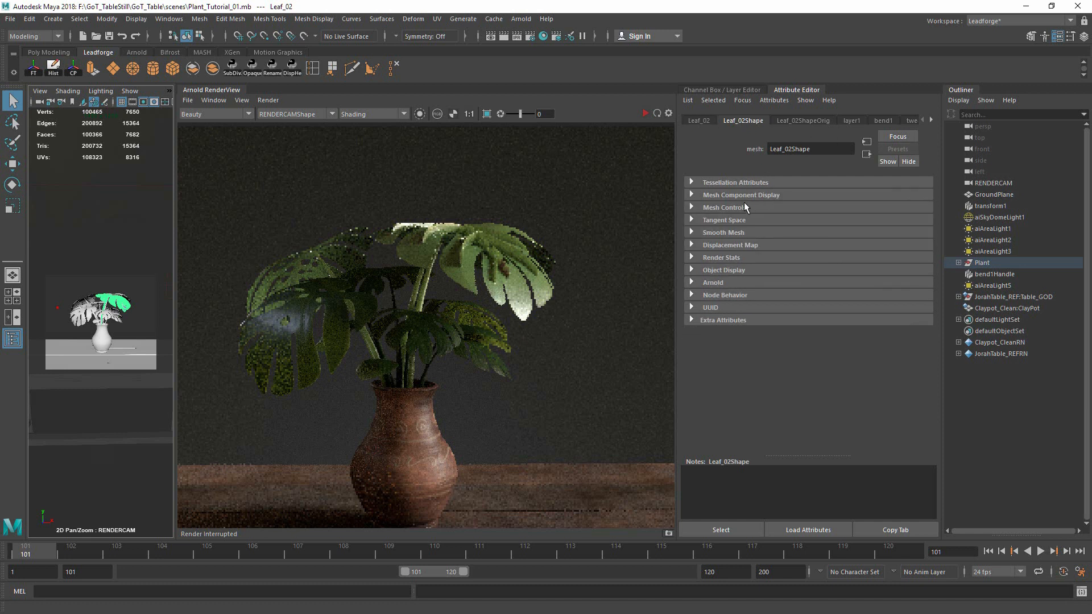
{"action": "left_click", "coordinate": [694, 282]}
{"action": "left_click_drag", "start_coordinate": [931, 250], "coordinate": [944, 318]}
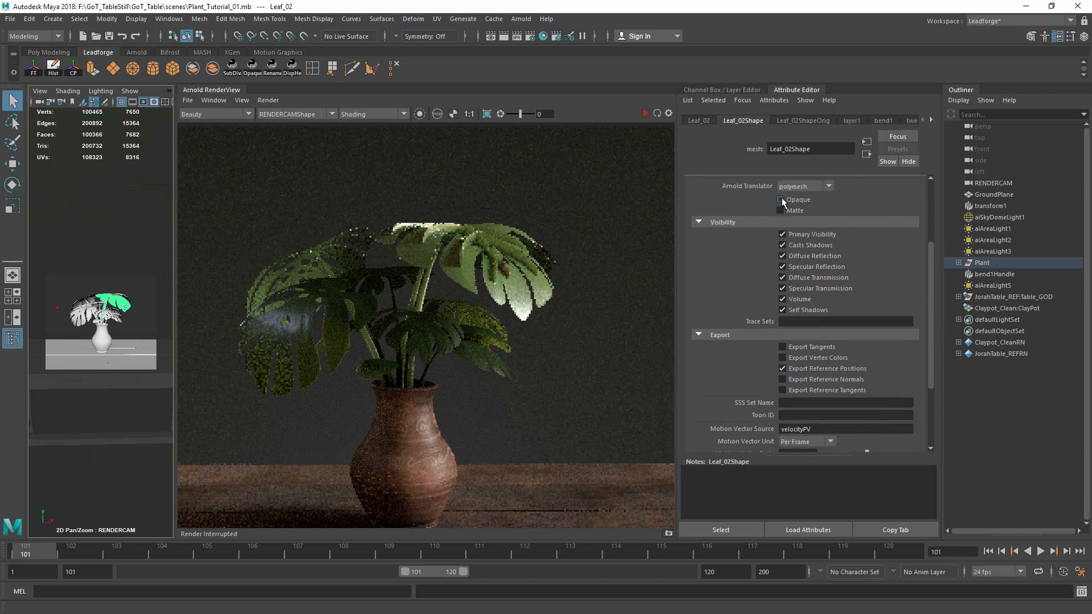
{"action": "left_click", "coordinate": [780, 199]}
Choose catclark as Leaf_02's Arnold subdivision type, and review its subdivision iterations and displacement height
{"action": "scroll", "coordinate": [705, 397], "scroll_direction": "down", "scroll_amount": 3}
{"action": "scroll", "coordinate": [926, 341], "scroll_direction": "down", "scroll_amount": 5}
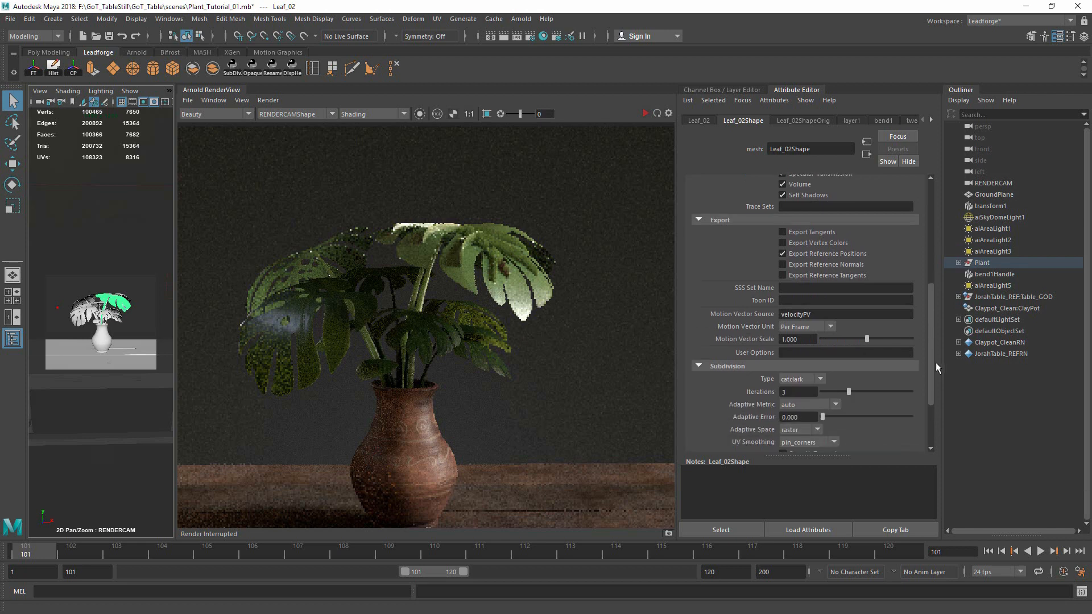
{"action": "left_click", "coordinate": [801, 292]}
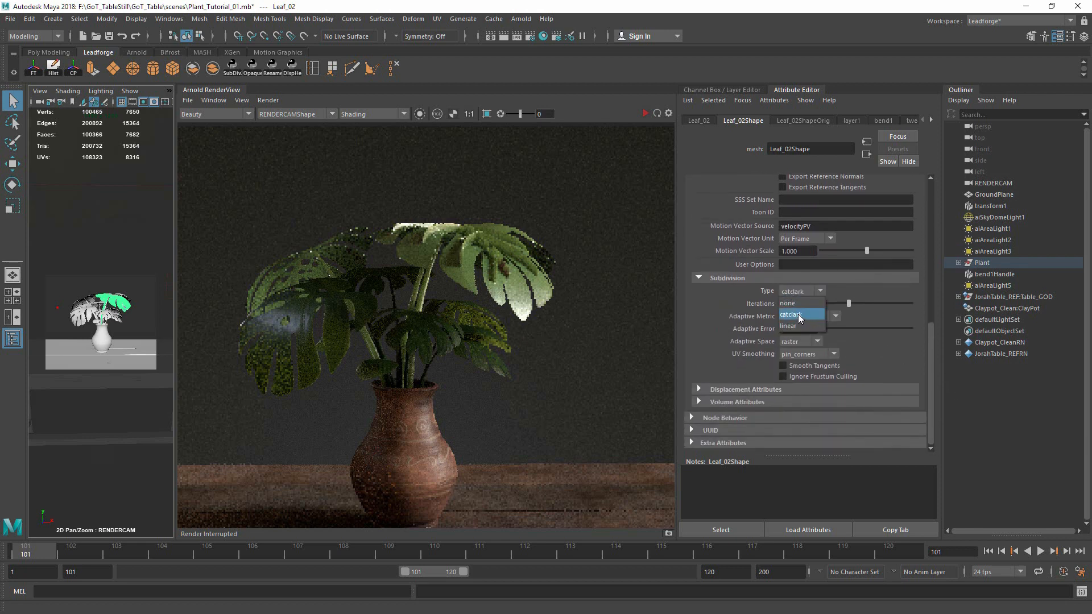
{"action": "left_click", "coordinate": [797, 314]}
{"action": "left_click", "coordinate": [794, 308]}
{"action": "left_click", "coordinate": [772, 390]}
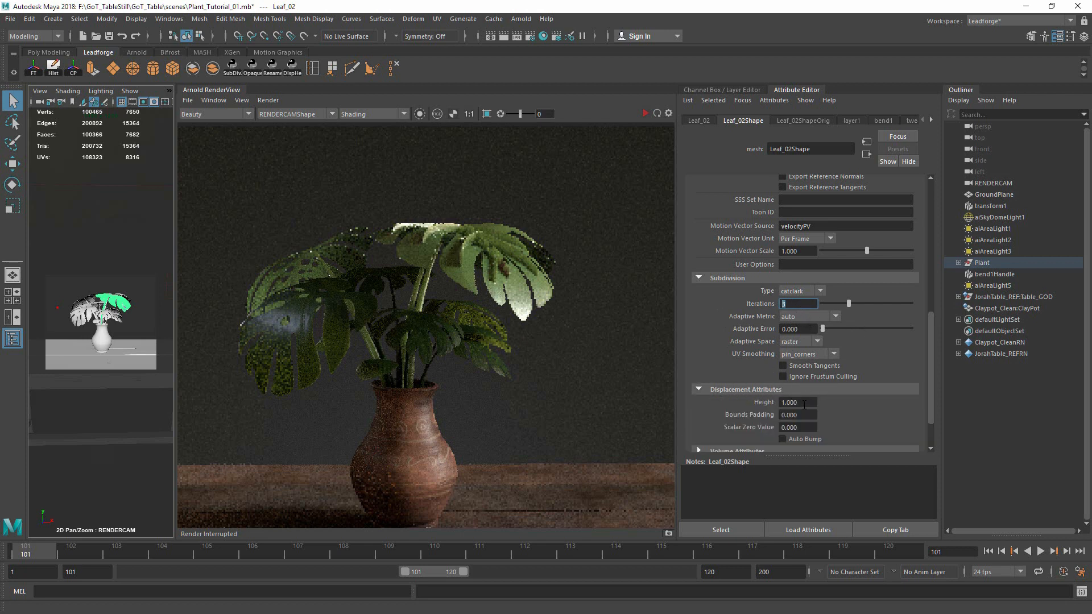
{"action": "left_click", "coordinate": [783, 401]}
{"action": "scroll", "coordinate": [930, 351], "scroll_direction": "down", "scroll_amount": 3}
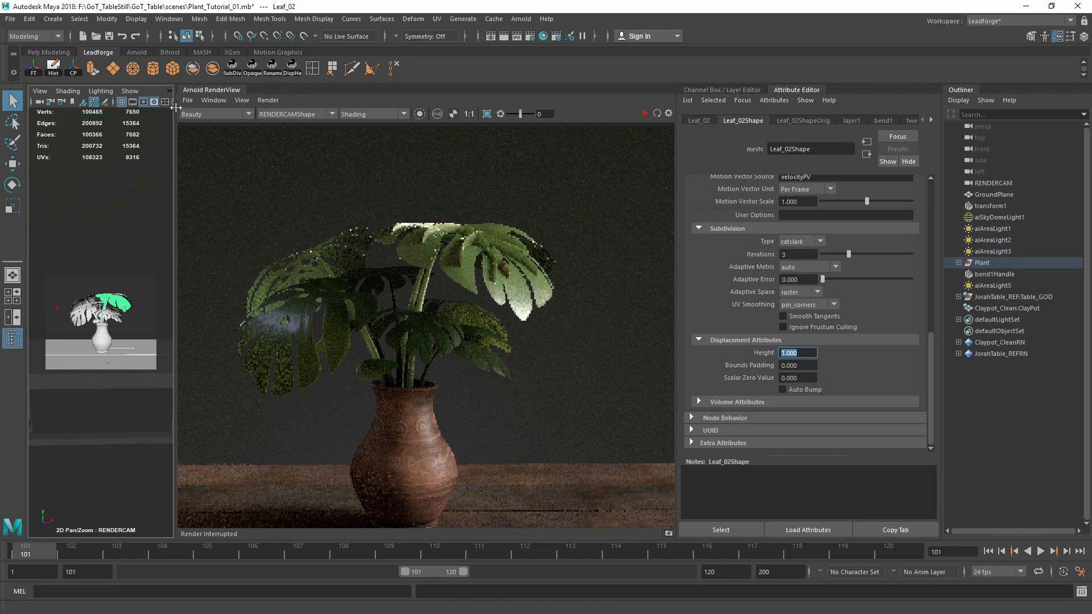
Widen the viewport, switch to the perspective view, and select Leaf_02, Leaf_06 and Leaf_04 together
{"action": "left_click_drag", "start_coordinate": [175, 118], "coordinate": [372, 148]}
{"action": "key", "text": "space"}
{"action": "left_click", "coordinate": [250, 258]}
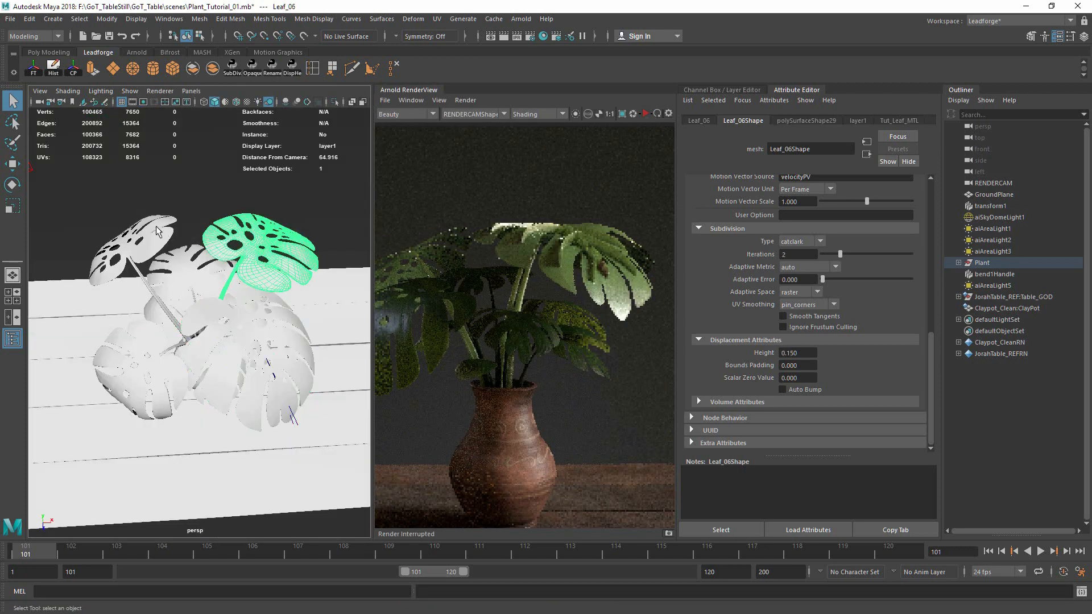
{"action": "left_click", "coordinate": [154, 234], "text": "shift"}
{"action": "left_click", "coordinate": [271, 320], "text": "shift"}
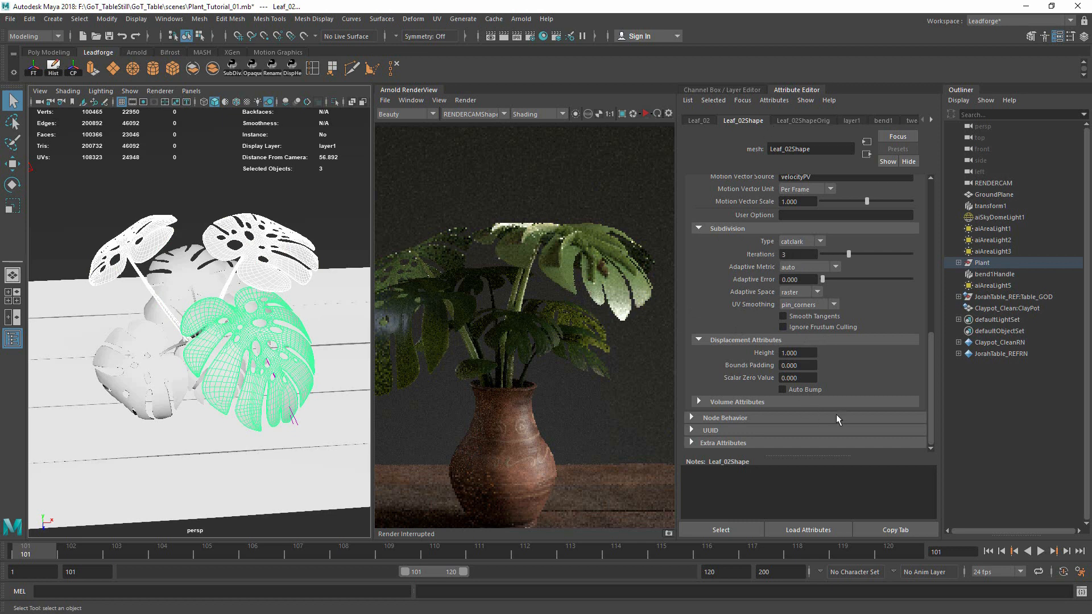
{"action": "left_click", "coordinate": [253, 253], "text": "shift"}
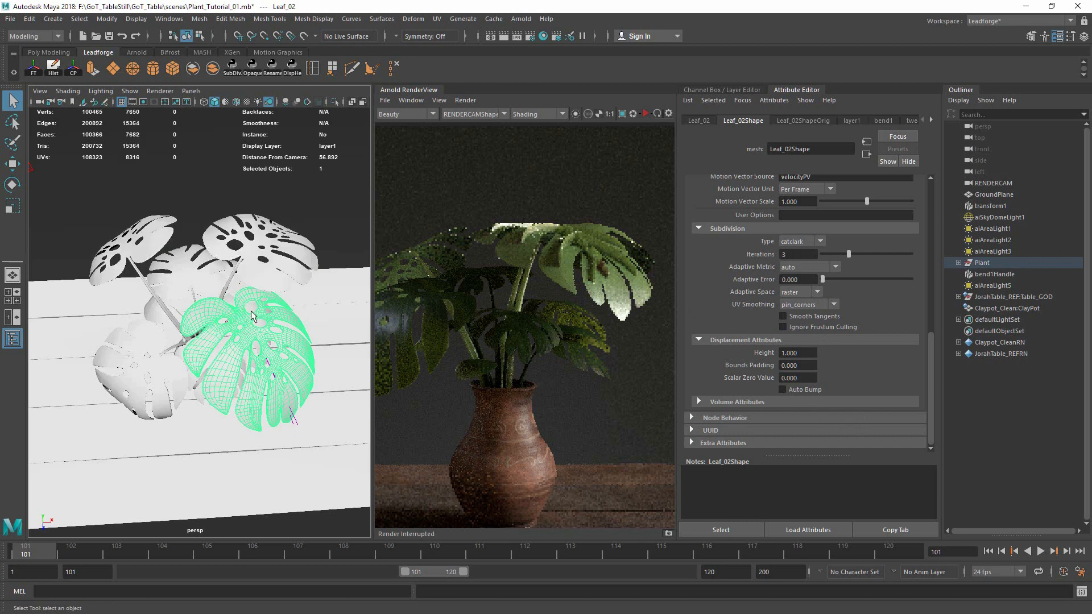
{"action": "left_click", "coordinate": [253, 254], "text": "shift"}
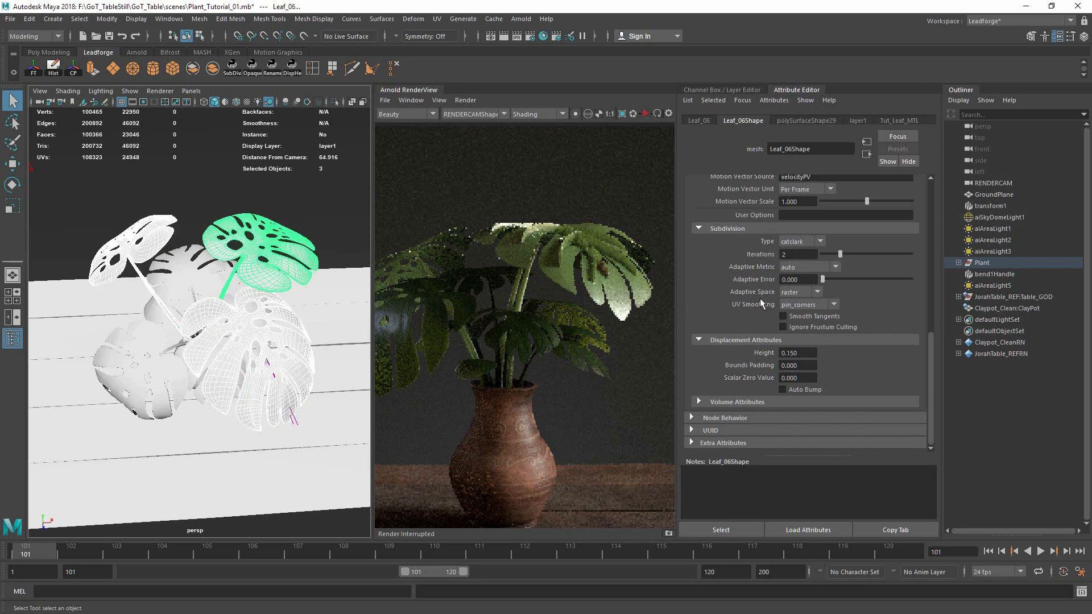
{"action": "left_click", "coordinate": [253, 327]}
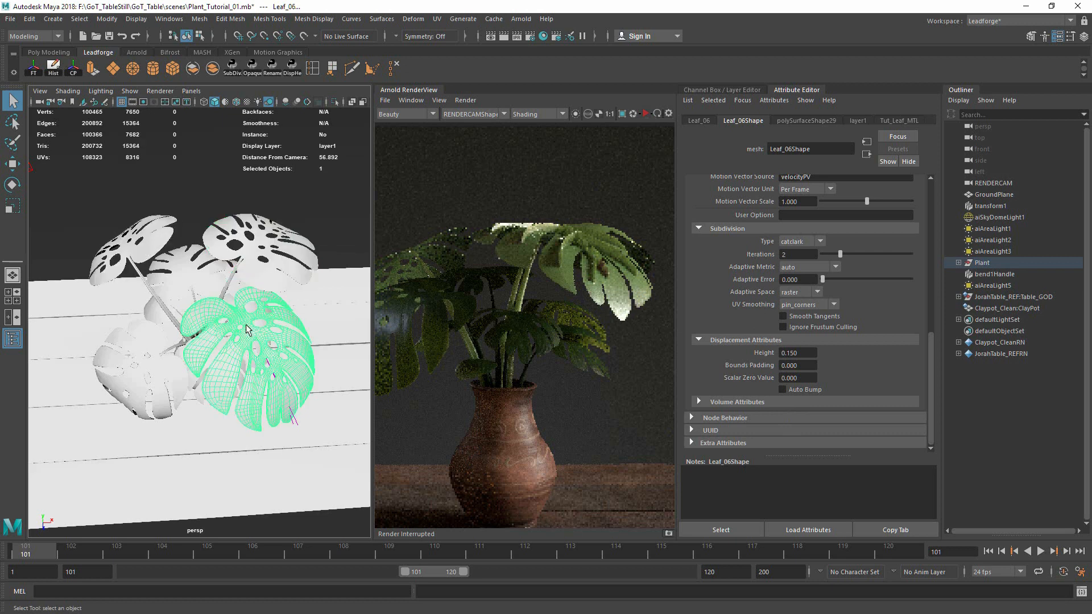
{"action": "left_click", "coordinate": [250, 258], "text": "shift"}
{"action": "left_click", "coordinate": [152, 245], "text": "shift"}
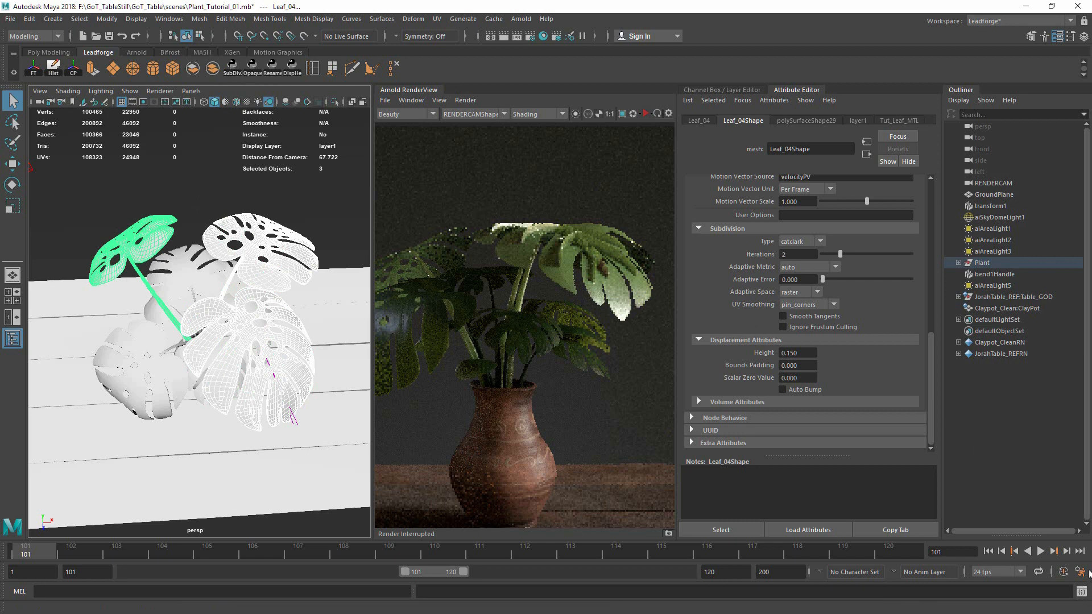
Open the Script Editor and select Leaf_02 and Leaf_06 in turn to log their selection commands
{"action": "left_click", "coordinate": [1082, 592]}
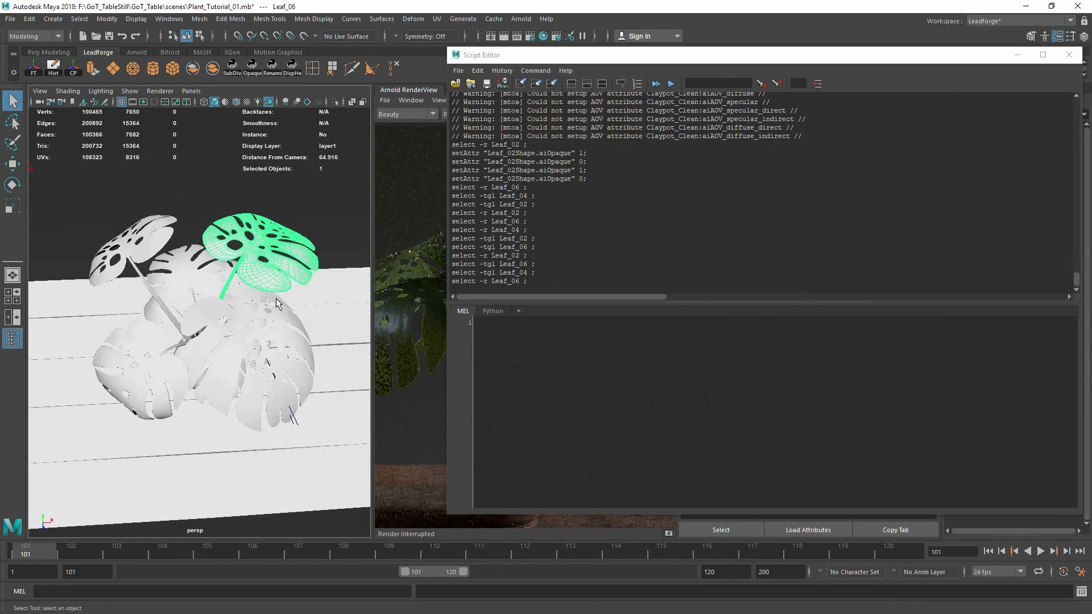
{"action": "left_click", "coordinate": [249, 315]}
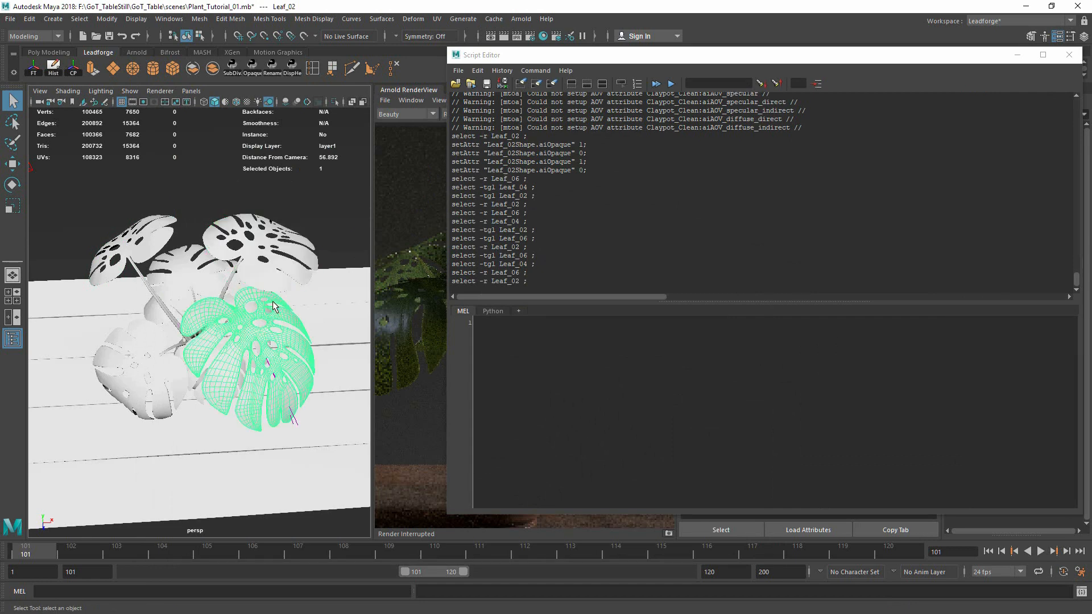
{"action": "left_click", "coordinate": [273, 275]}
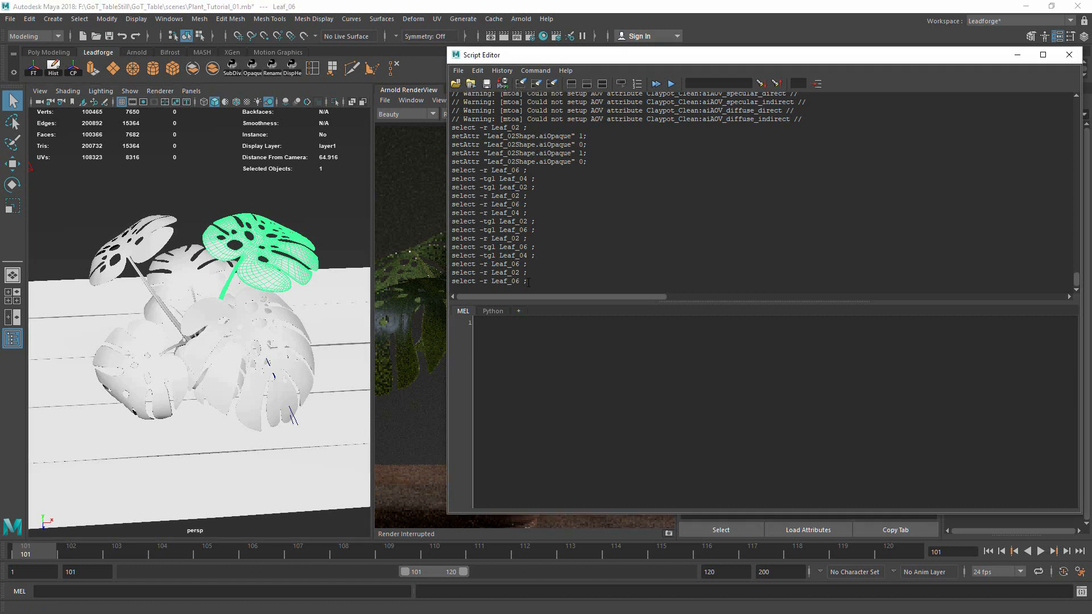
Copy the logged command "select -r Leaf_06" into the MEL input, clear the selection, and run the command
{"action": "left_click_drag", "start_coordinate": [523, 281], "coordinate": [517, 328]}
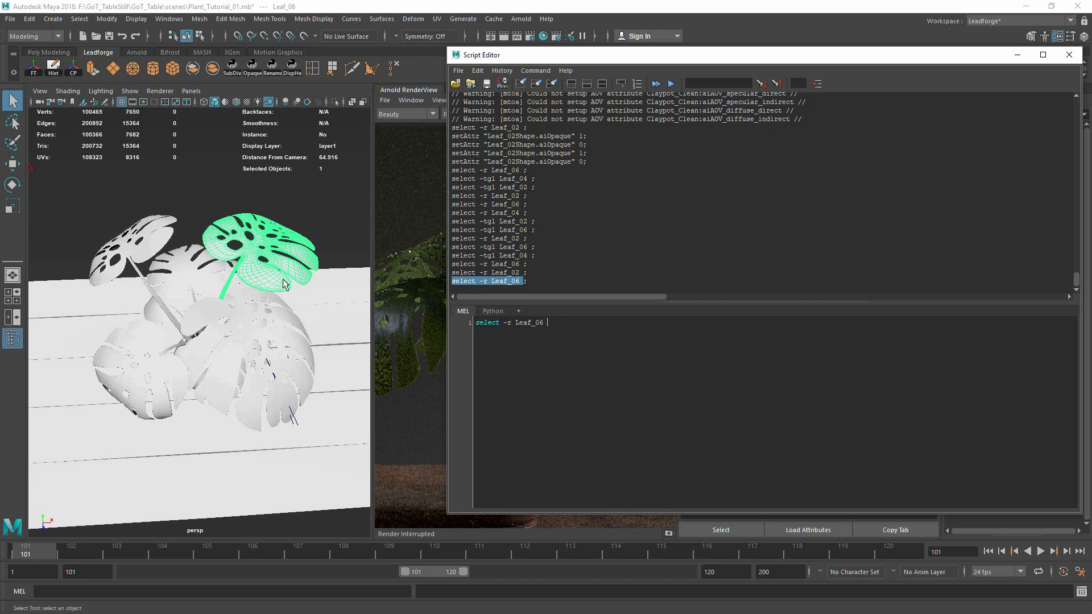
{"action": "left_click", "coordinate": [354, 247]}
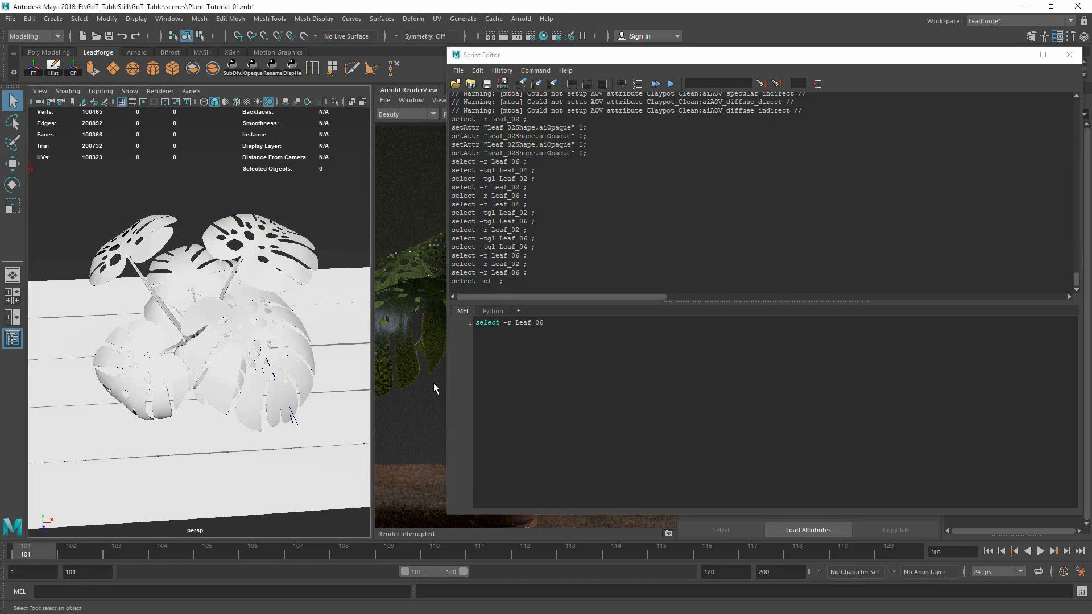
{"action": "left_click", "coordinate": [537, 327]}
{"action": "left_click_drag", "start_coordinate": [545, 323], "coordinate": [473, 323]}
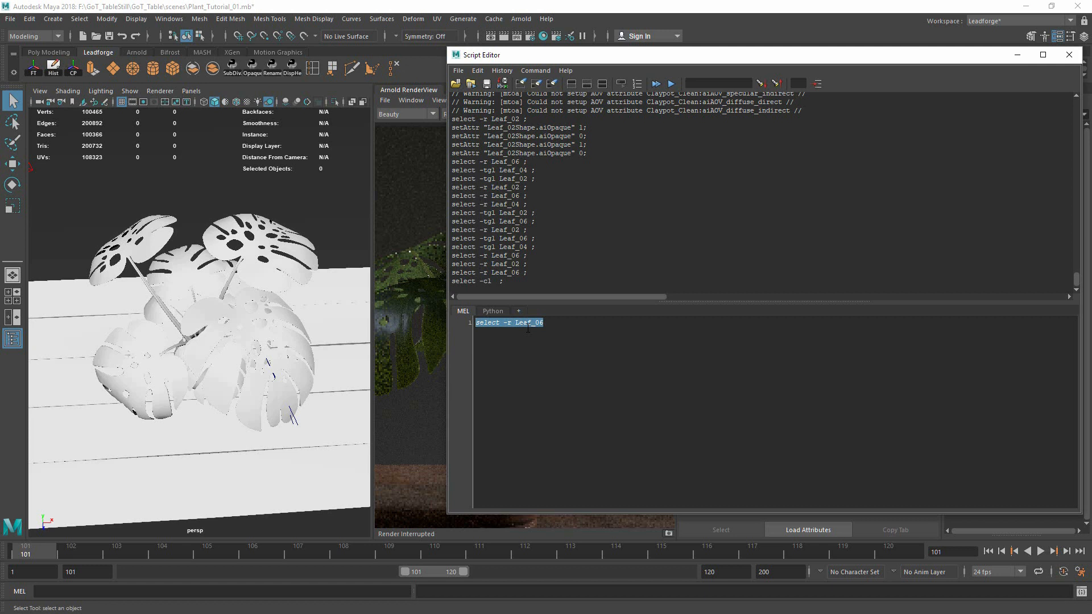
{"action": "key", "text": "ctrl+Return"}
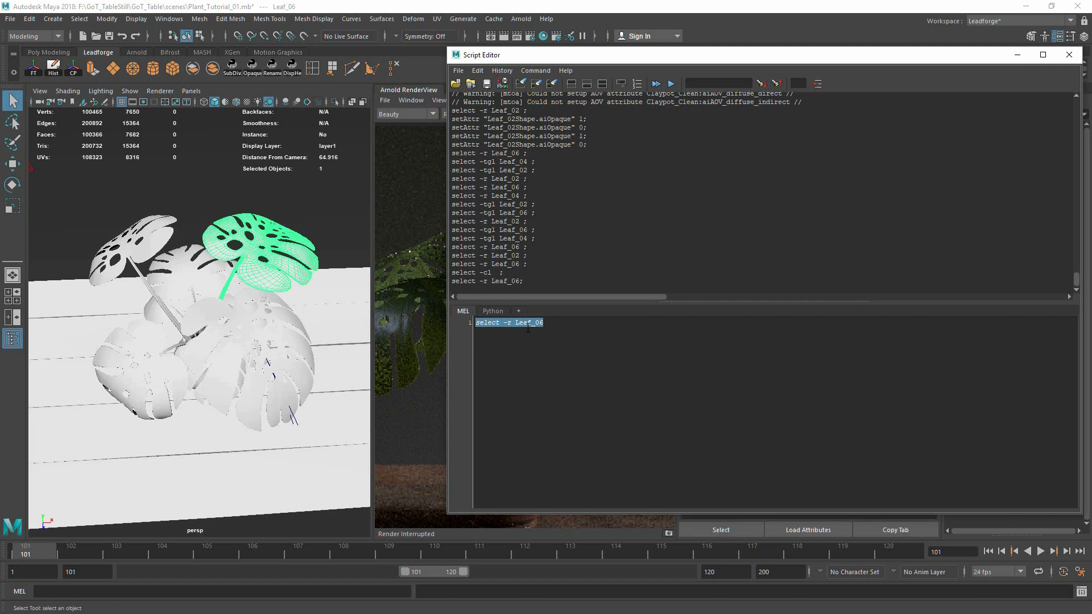
Clear the selection, then select Leaf_06, Leaf_02 and aiAreaLight5 one after another to log their selection commands
{"action": "left_click", "coordinate": [362, 329]}
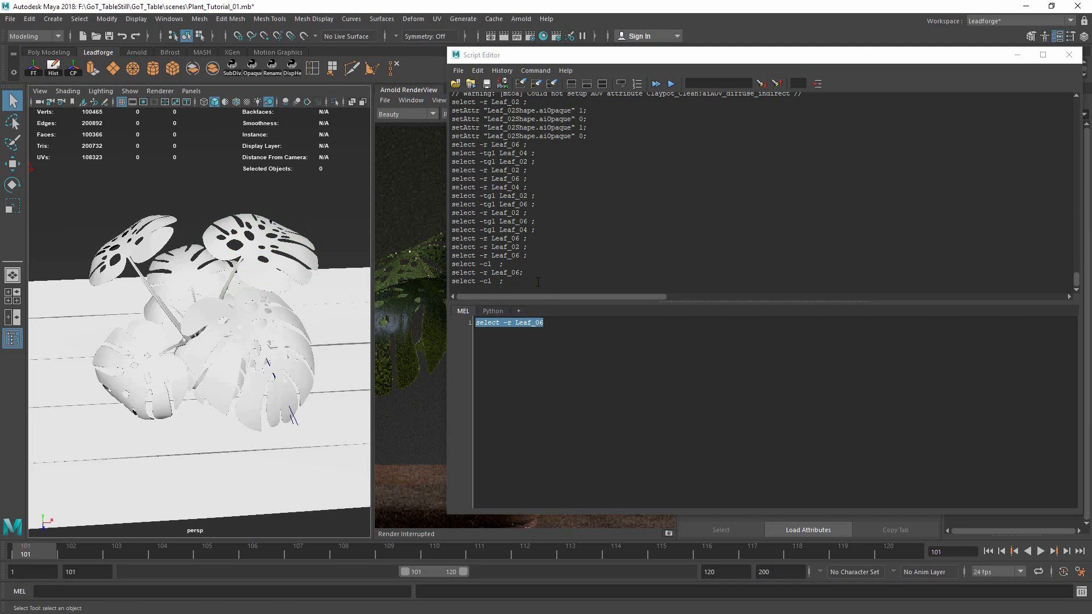
{"action": "left_click_drag", "start_coordinate": [301, 217], "coordinate": [279, 207], "text": "alt"}
{"action": "left_click", "coordinate": [278, 255]}
{"action": "left_click", "coordinate": [265, 297]}
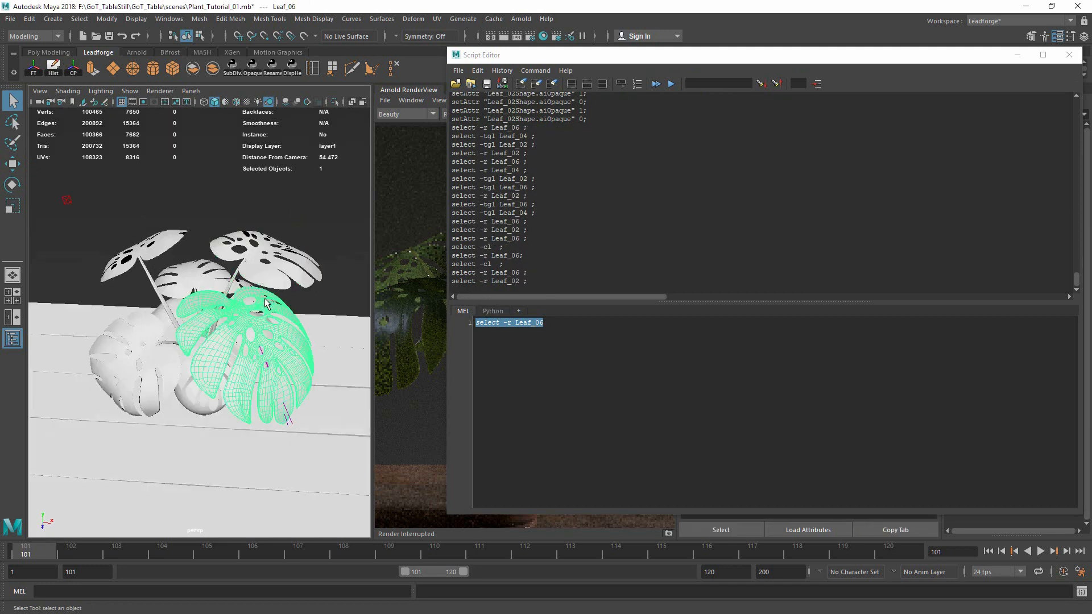
{"action": "left_click_drag", "start_coordinate": [52, 196], "coordinate": [83, 220]}
{"action": "left_click", "coordinate": [80, 188]}
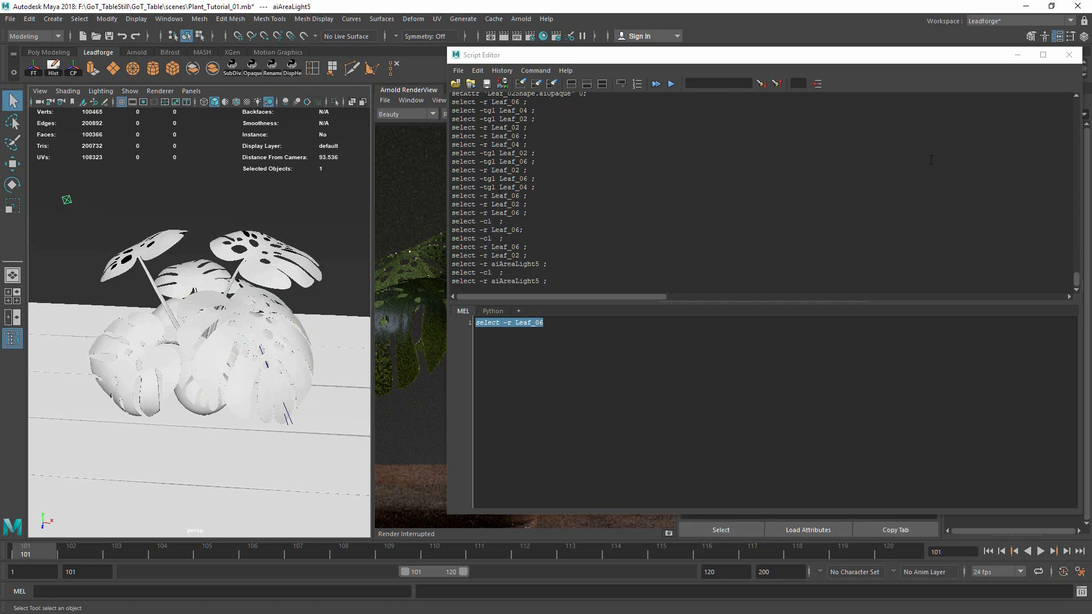
Uncover aiAreaLight5's attributes, raise its intensity to about 4.87 to log the setAttr command, and undo the intensity changes
{"action": "left_click_drag", "start_coordinate": [933, 55], "coordinate": [574, 74]}
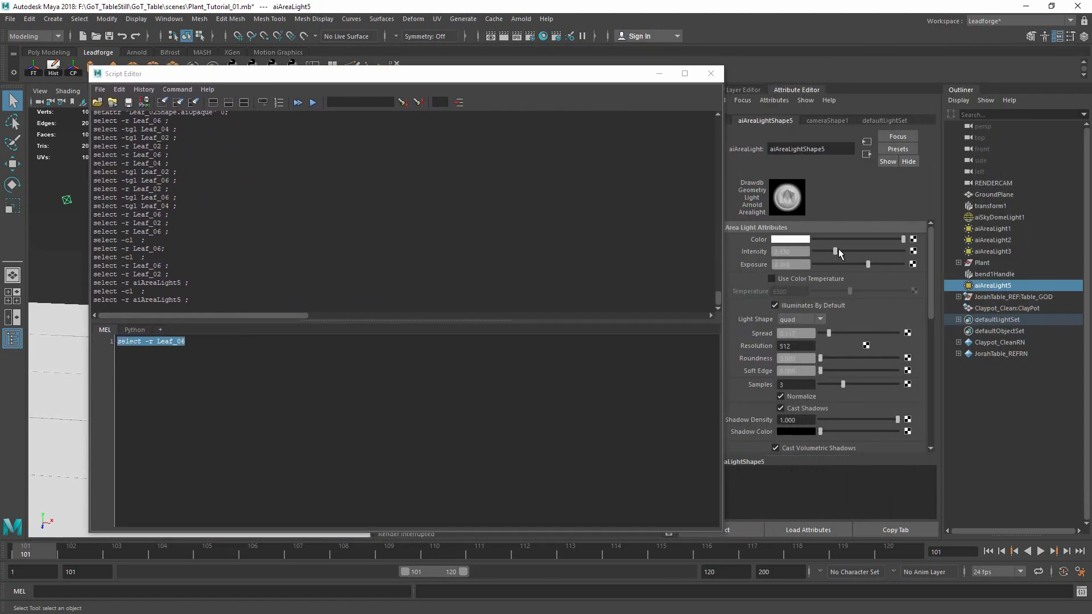
{"action": "left_click_drag", "start_coordinate": [839, 248], "coordinate": [859, 251]}
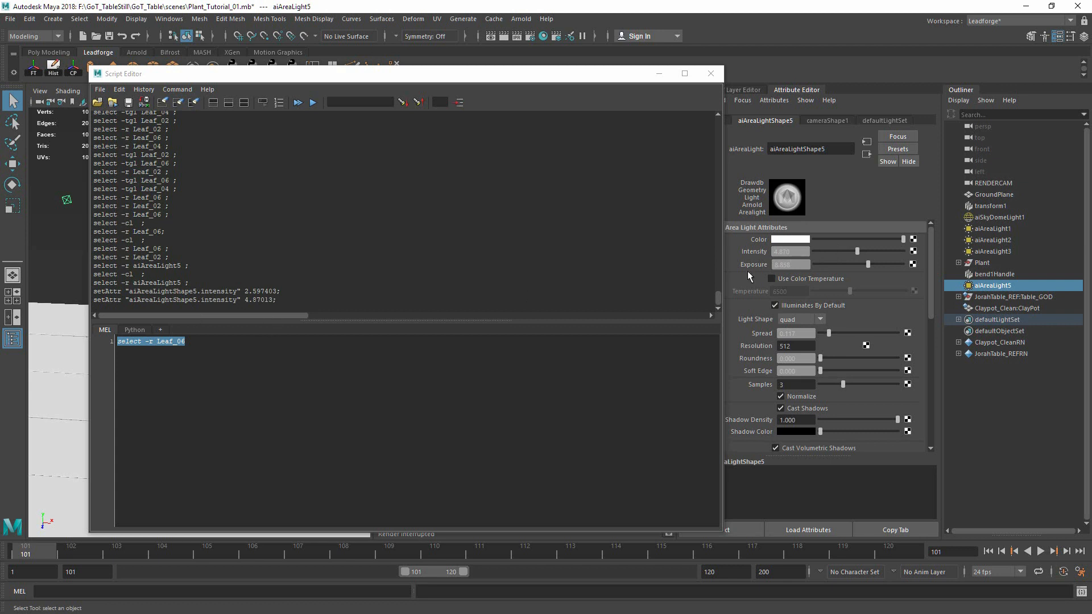
{"action": "key", "text": "ctrl+z"}
{"action": "key", "text": "ctrl+z"}
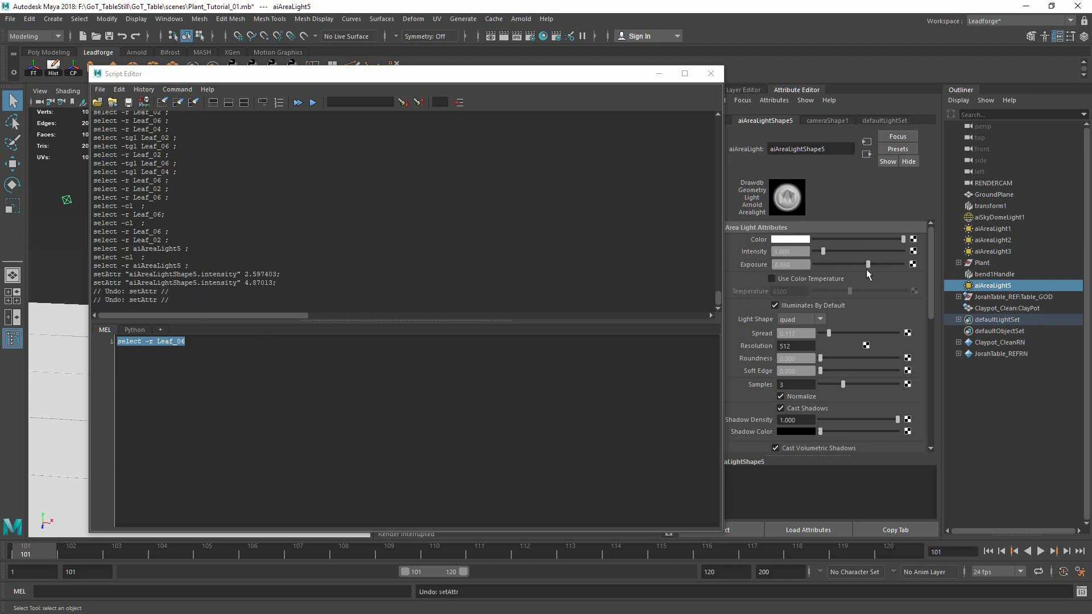
Set aiAreaLight5's spread to about 0.664 and replace the MEL input with the logged aiSpread setAttr command
{"action": "left_click", "coordinate": [870, 333]}
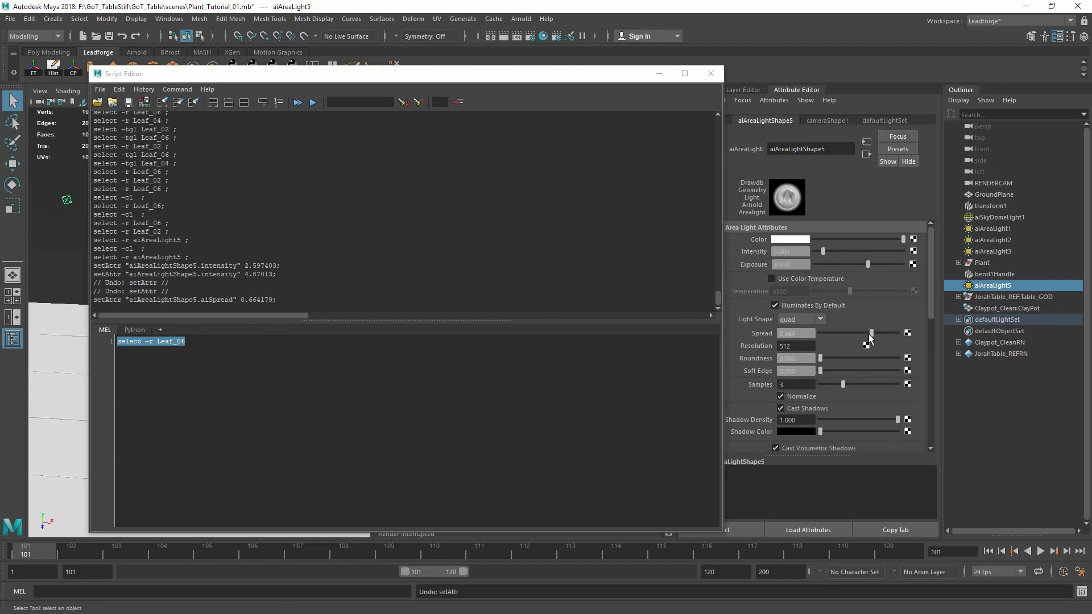
{"action": "left_click_drag", "start_coordinate": [438, 301], "coordinate": [93, 300]}
{"action": "key", "text": "ctrl+c"}
{"action": "left_click_drag", "start_coordinate": [190, 341], "coordinate": [84, 343]}
{"action": "key", "text": "BackSpace"}
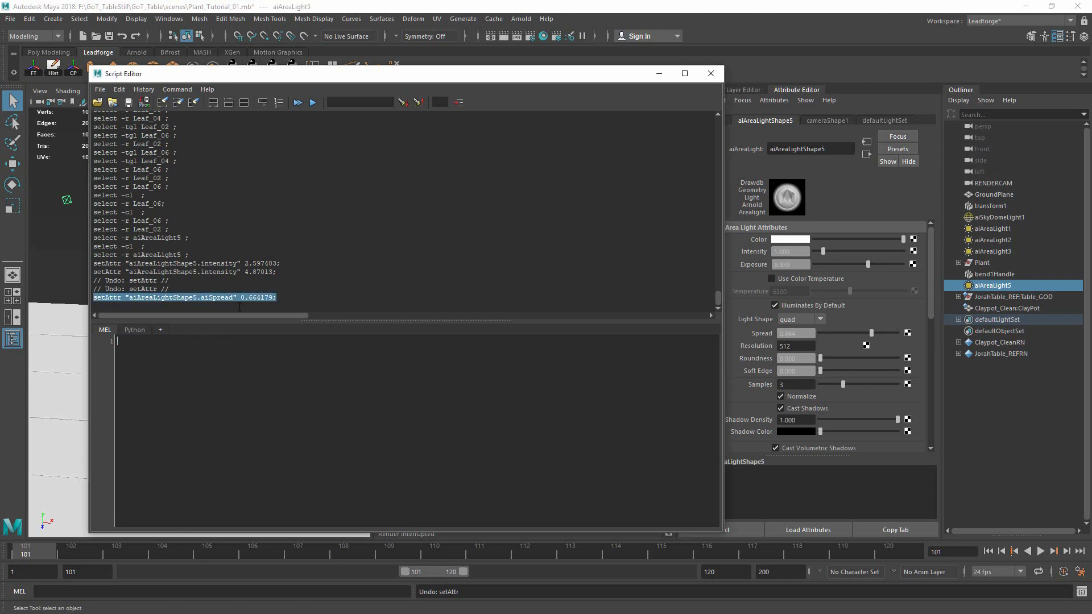
{"action": "key", "text": "ctrl+v"}
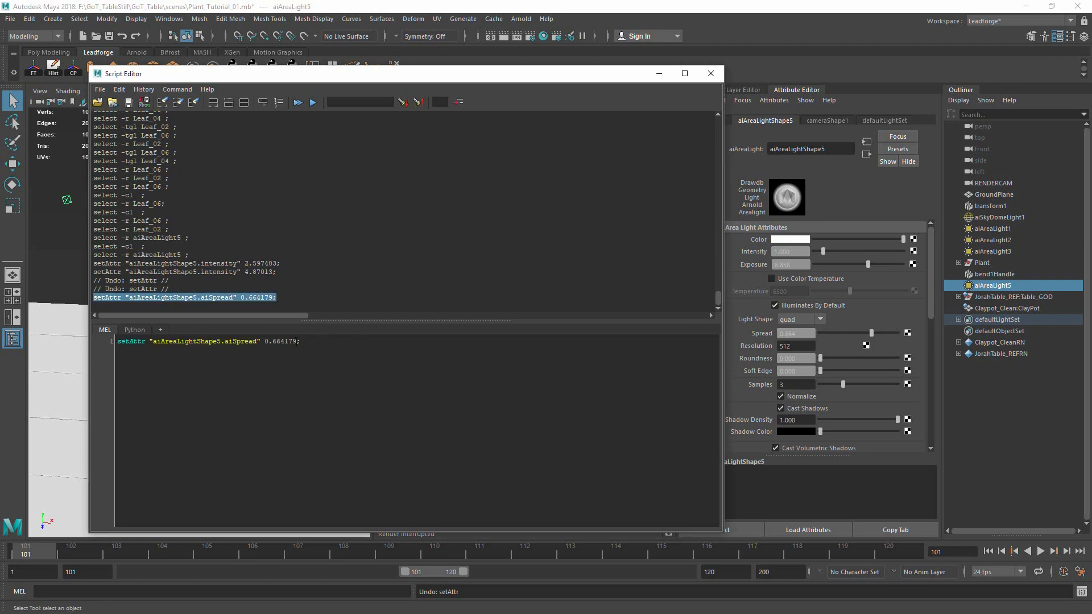
Change the aiSpread value in the MEL command to 0.2, run the command, and close the Script Editor
{"action": "left_click_drag", "start_coordinate": [296, 344], "coordinate": [287, 341]}
{"action": "key", "text": "BackSpace"}
{"action": "key", "text": "BackSpace"}
{"action": "type", "text": "2"}
{"action": "left_click_drag", "start_coordinate": [283, 342], "coordinate": [116, 341]}
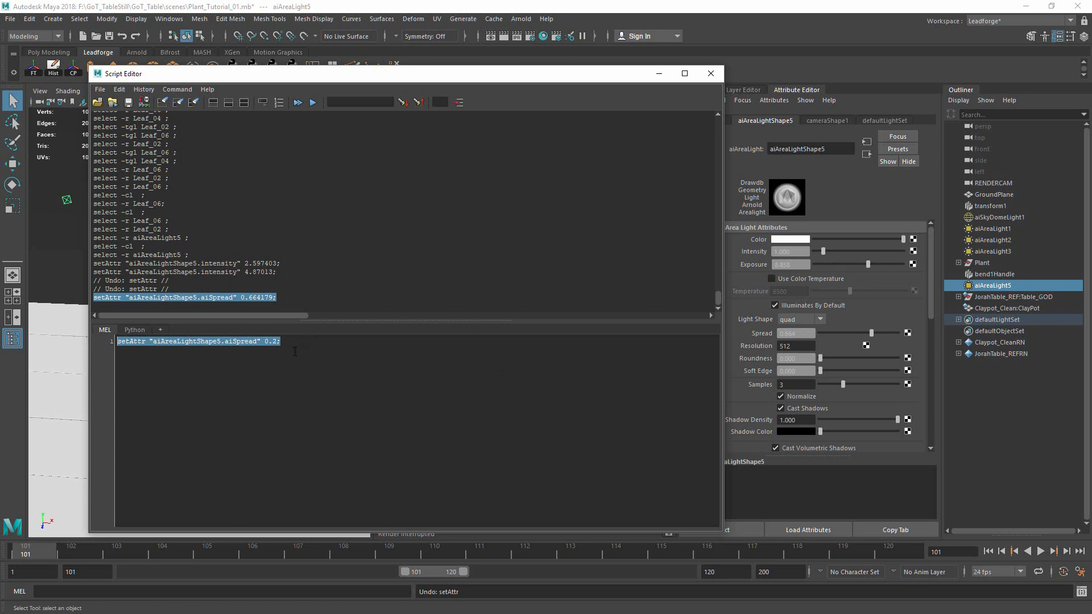
{"action": "key", "text": "ctrl+Return"}
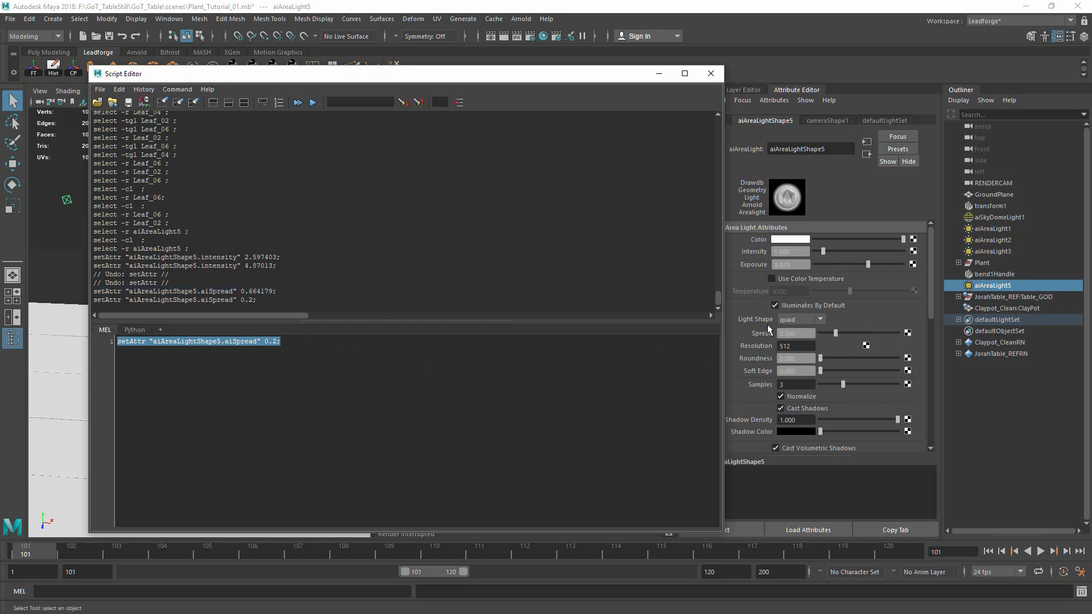
{"action": "left_click_drag", "start_coordinate": [418, 309], "coordinate": [749, 310], "text": "alt"}
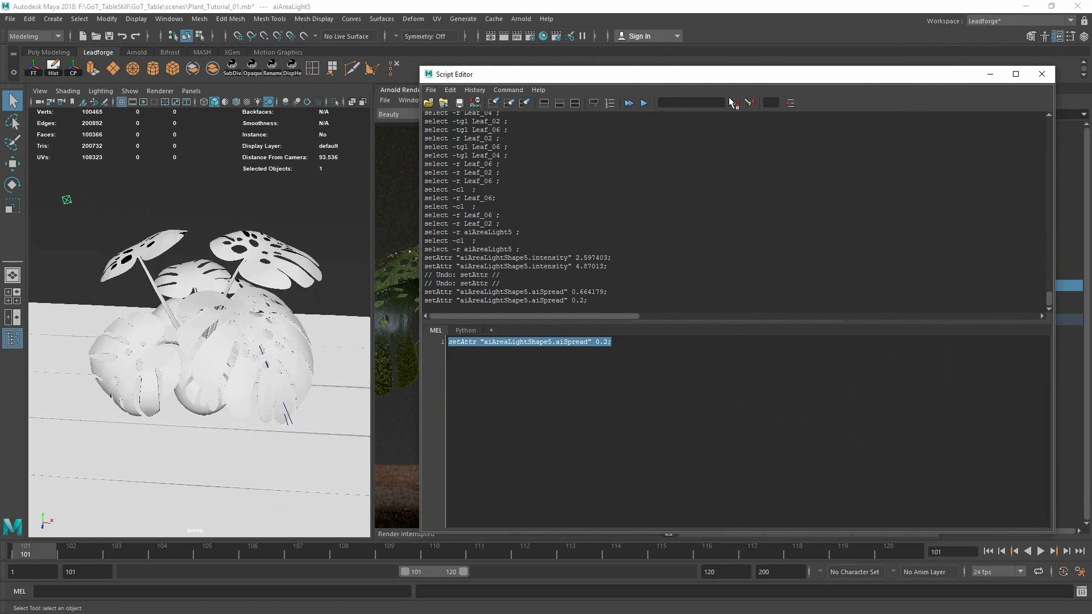
{"action": "left_click", "coordinate": [1042, 74]}
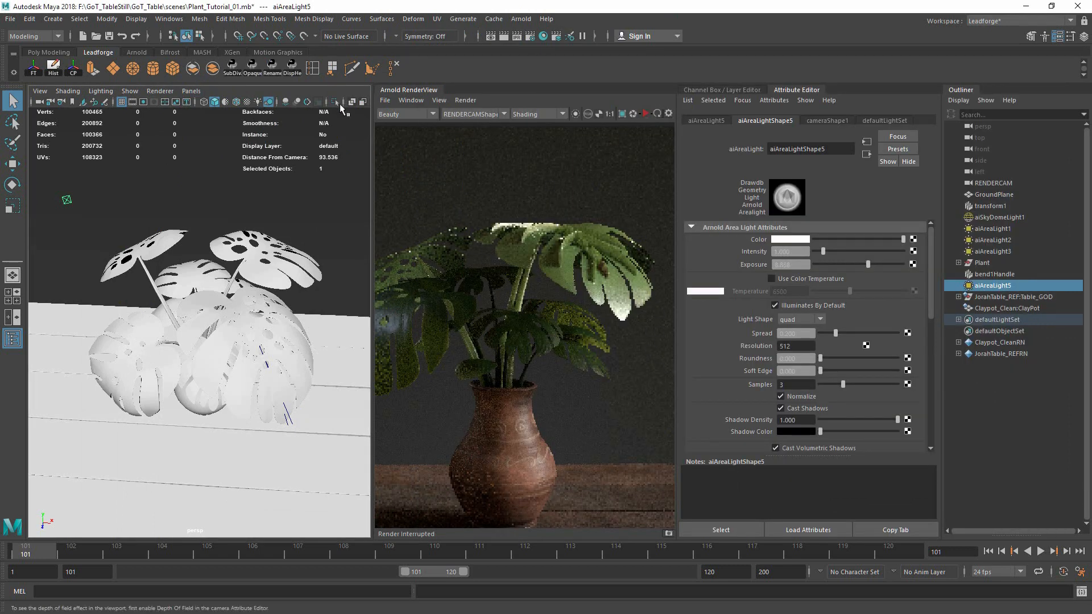
Open the displacement height shelf script's Python command for editing and reposition its window over the scene
{"action": "right_click", "coordinate": [293, 68]}
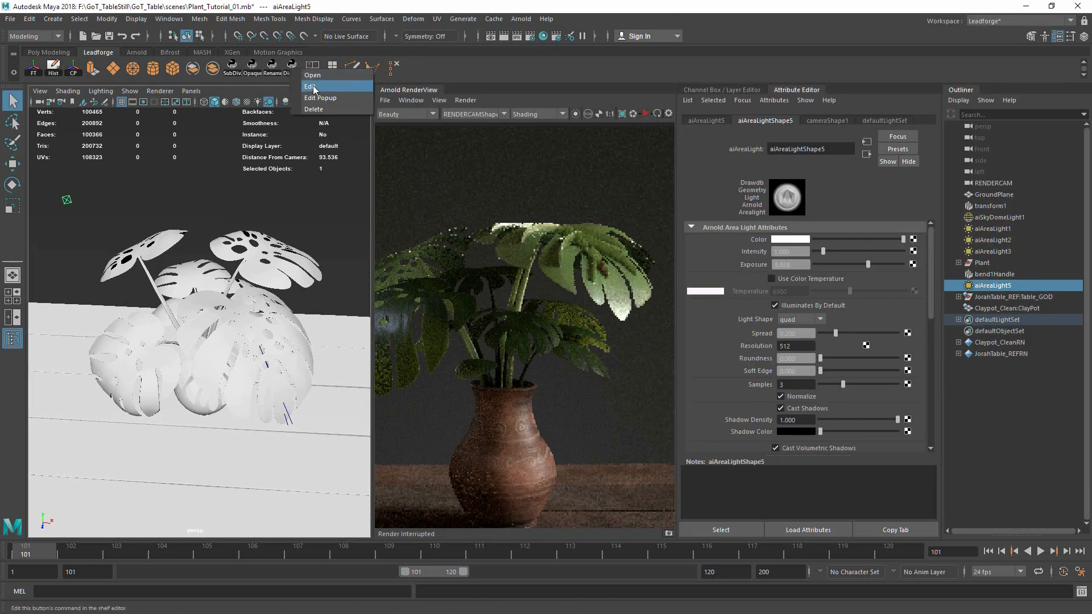
{"action": "left_click", "coordinate": [317, 91]}
{"action": "left_click_drag", "start_coordinate": [507, 354], "coordinate": [435, 365], "text": "alt"}
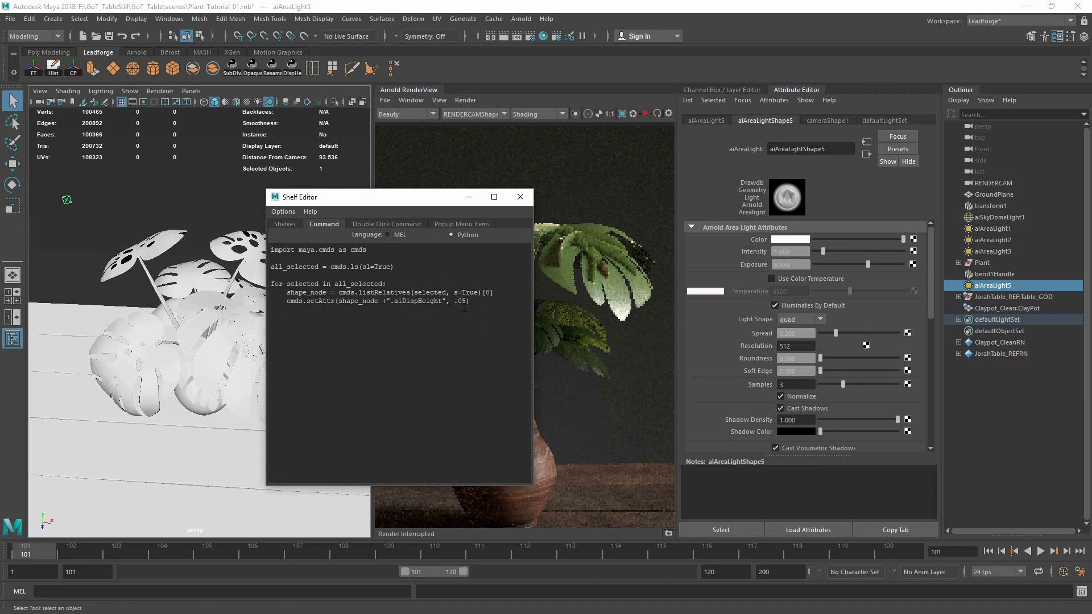
Select Leaf_06, Leaf_04 and Leaf_02 together and run the shelf script that sets their displacement height to 0.05
{"action": "left_click", "coordinate": [250, 265]}
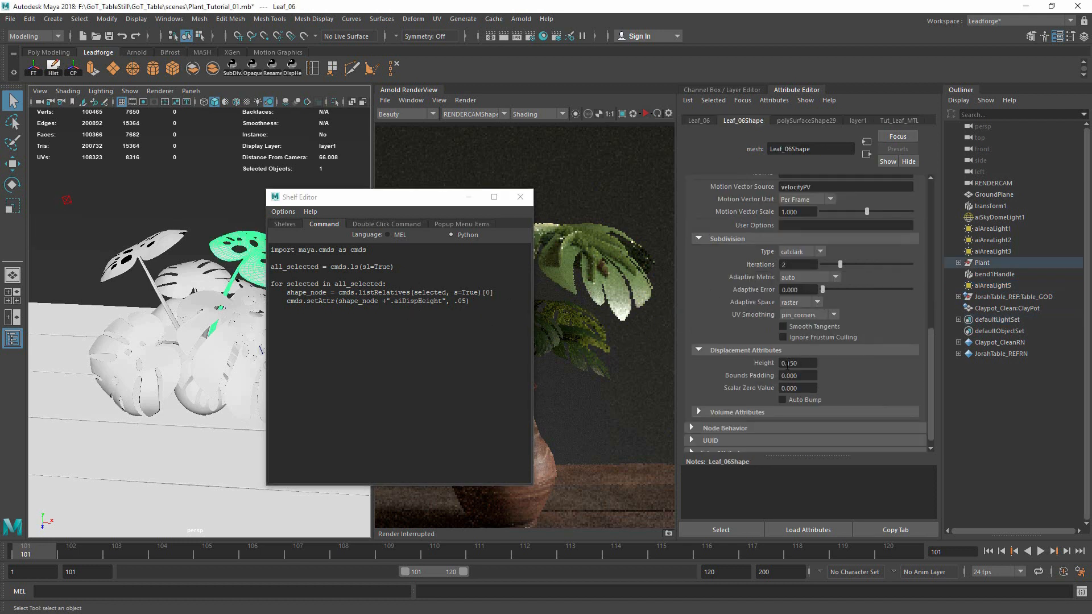
{"action": "left_click", "coordinate": [157, 239], "text": "shift"}
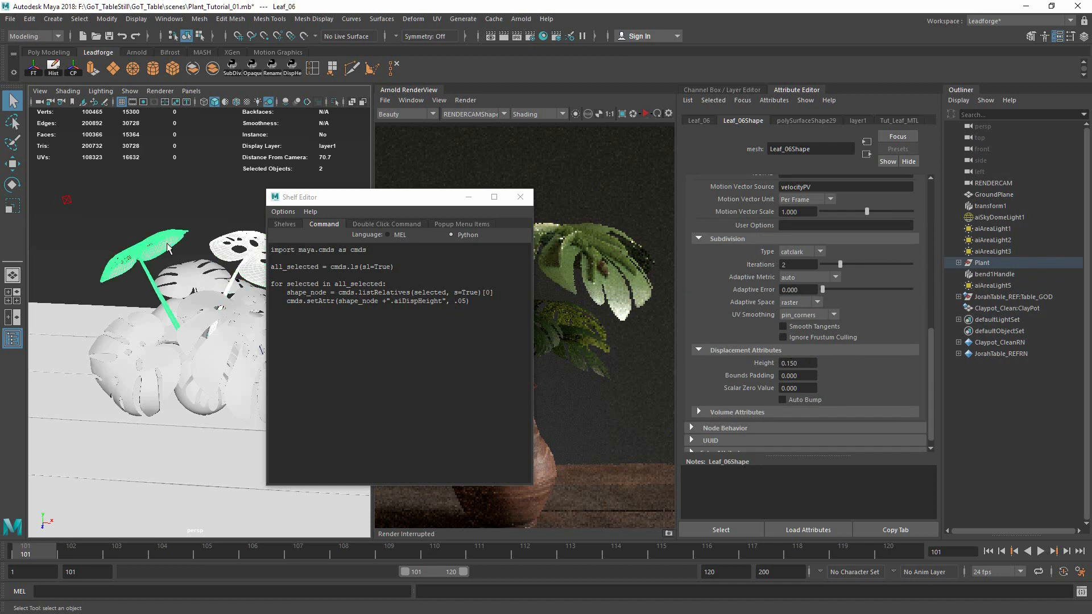
{"action": "left_click", "coordinate": [244, 306], "text": "shift"}
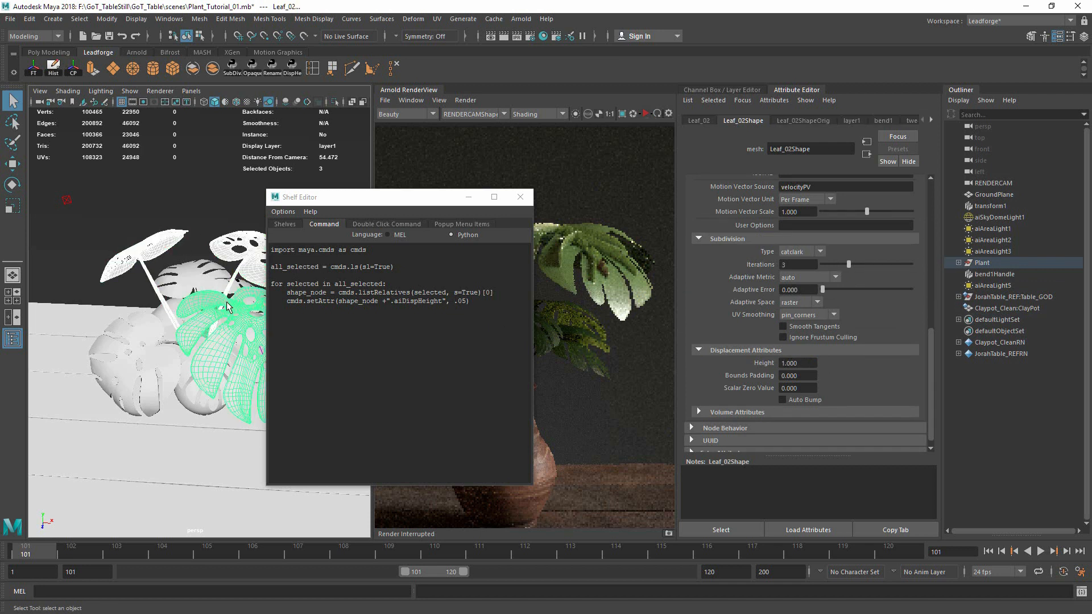
{"action": "left_click", "coordinate": [292, 68]}
{"action": "left_click", "coordinate": [293, 71]}
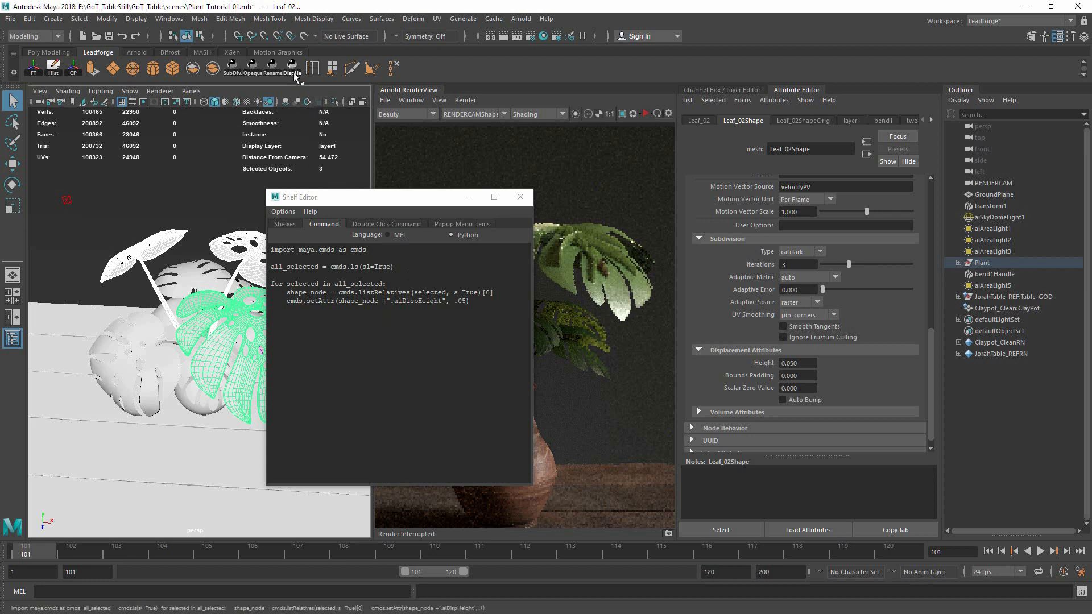
Select the three leaves one after another to check each one's displacement height
{"action": "left_click", "coordinate": [241, 319]}
{"action": "left_click", "coordinate": [237, 261]}
{"action": "left_click", "coordinate": [132, 238]}
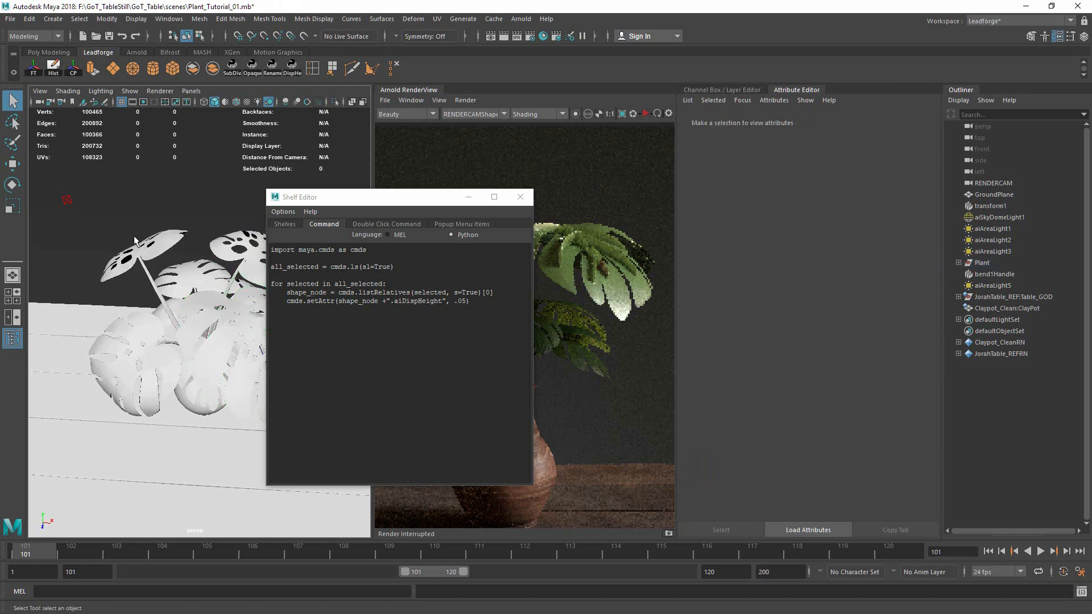
{"action": "left_click", "coordinate": [158, 234]}
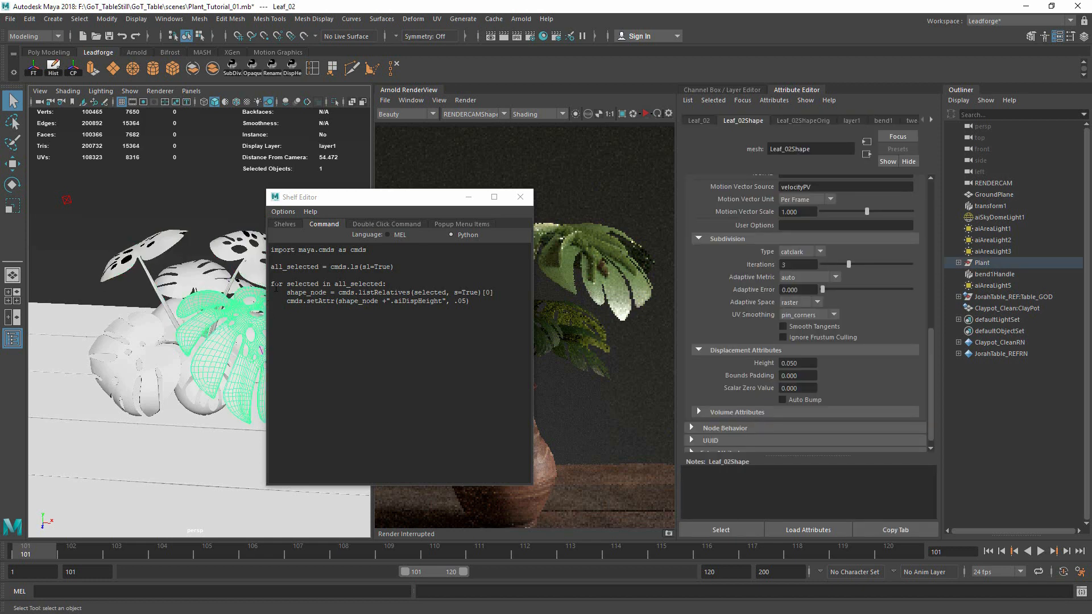
{"action": "left_click", "coordinate": [249, 314]}
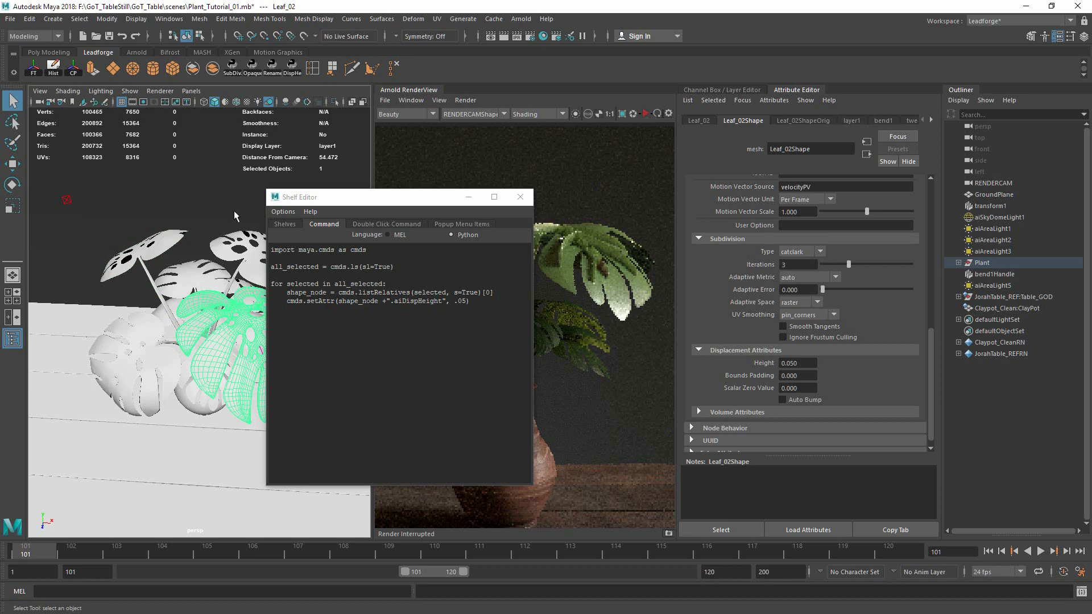
Open the subdivision shelf script's command and compare its aiSubdivType and aiSubdivIterations lines with Leaf_02's subdivision type options and iterations
{"action": "right_click", "coordinate": [233, 66]}
{"action": "left_click", "coordinate": [263, 85]}
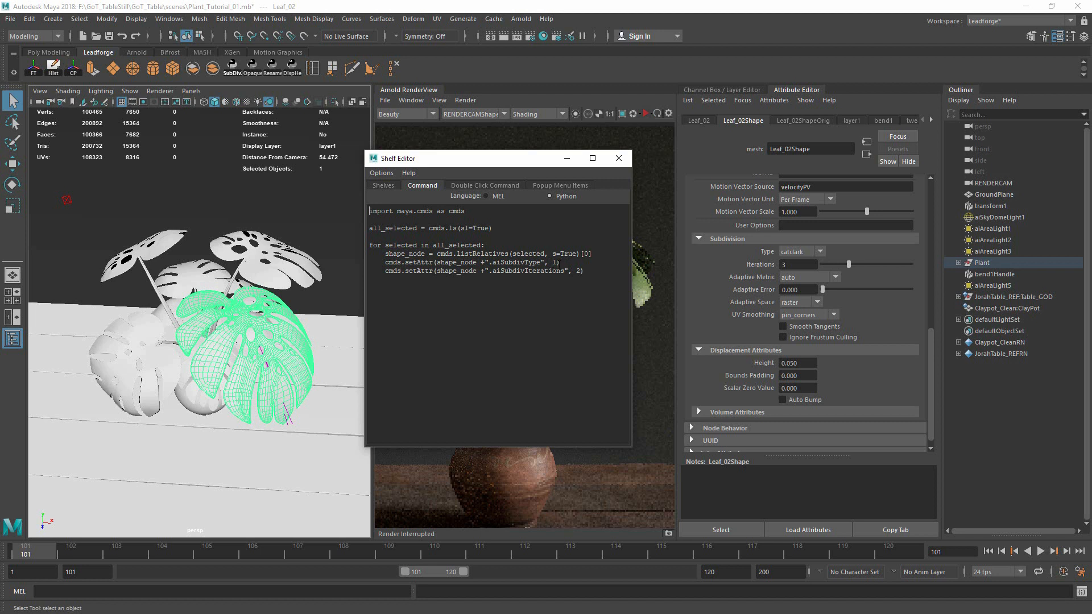
{"action": "left_click", "coordinate": [804, 252]}
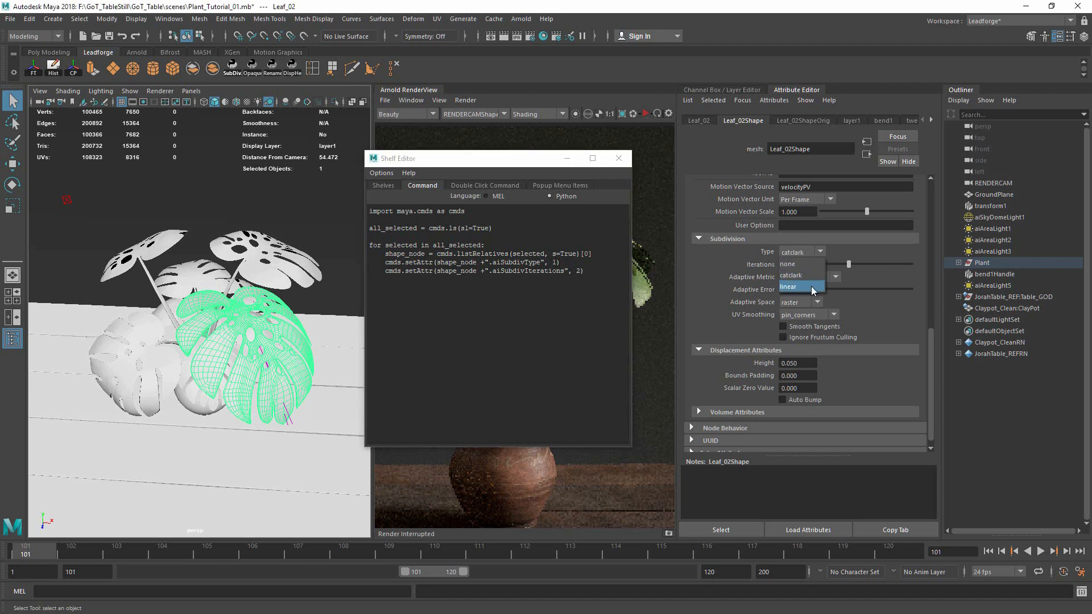
{"action": "left_click", "coordinate": [806, 249]}
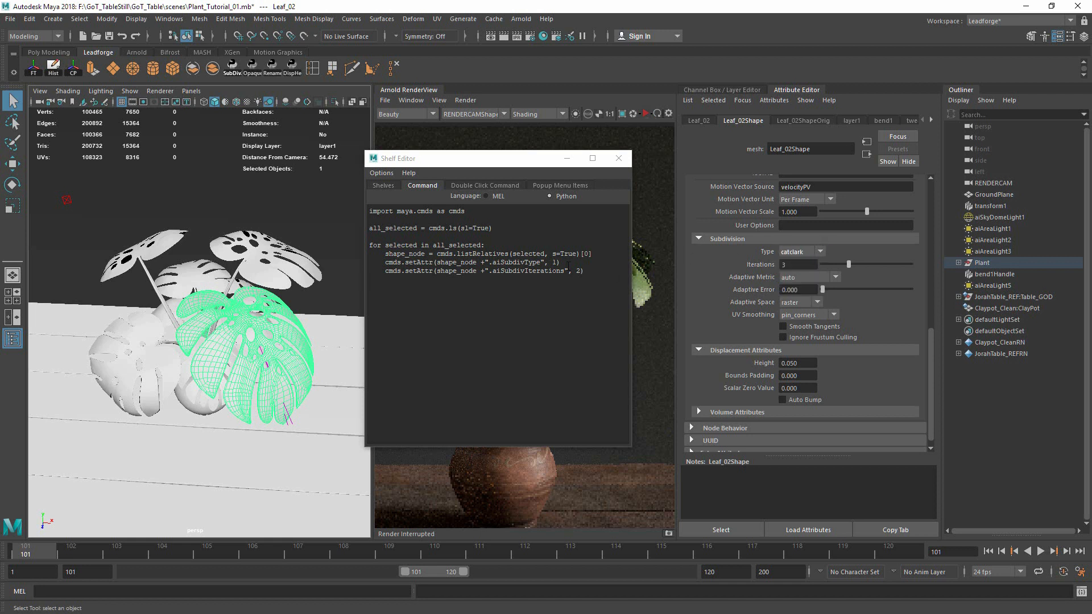
{"action": "mouse_move", "coordinate": [557, 263]}
{"action": "left_mouse_down"}
{"action": "mouse_move", "coordinate": [545, 262]}
{"action": "mouse_move", "coordinate": [565, 272]}
{"action": "left_mouse_up"}
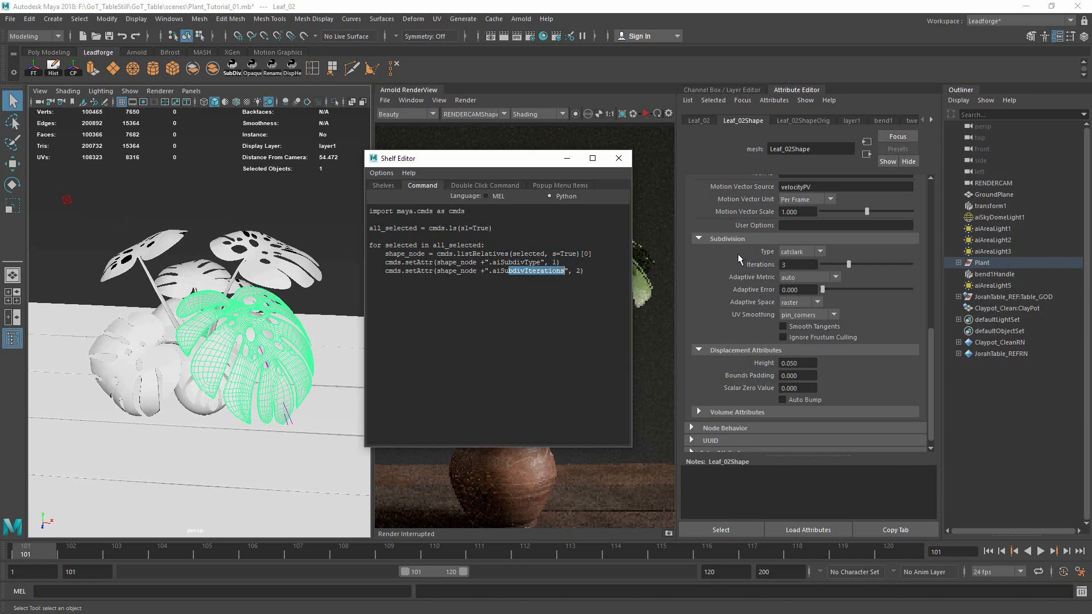
Select Leaf_06, Leaf_02 and Leaf_04 together and run the shelf script that sets catclark subdivision with 2 iterations
{"action": "left_click", "coordinate": [261, 272]}
{"action": "left_click", "coordinate": [266, 302], "text": "shift"}
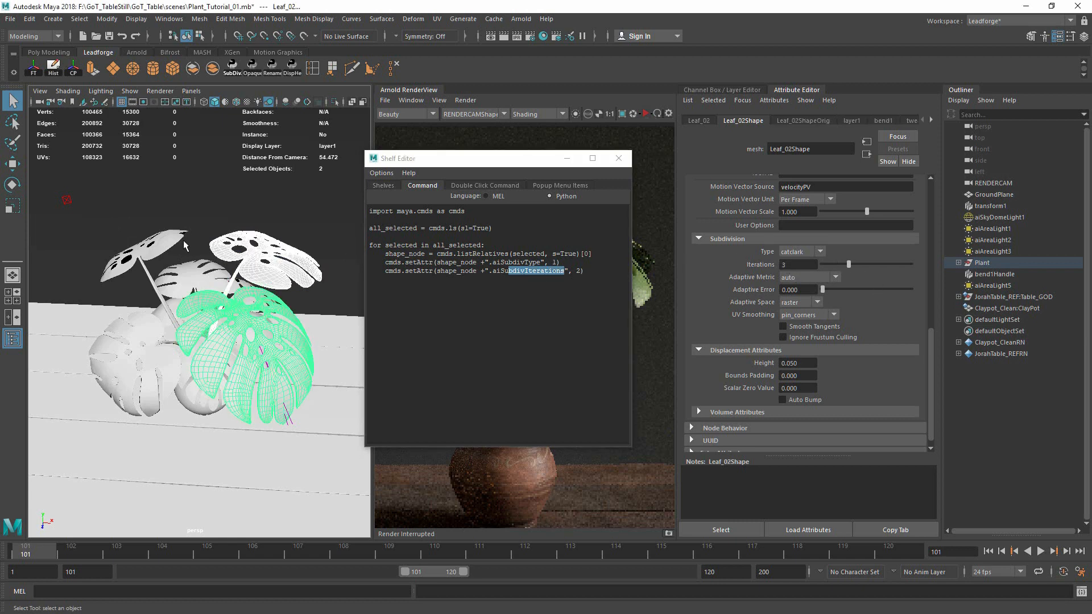
{"action": "left_click", "coordinate": [170, 245], "text": "shift"}
{"action": "left_click", "coordinate": [233, 68]}
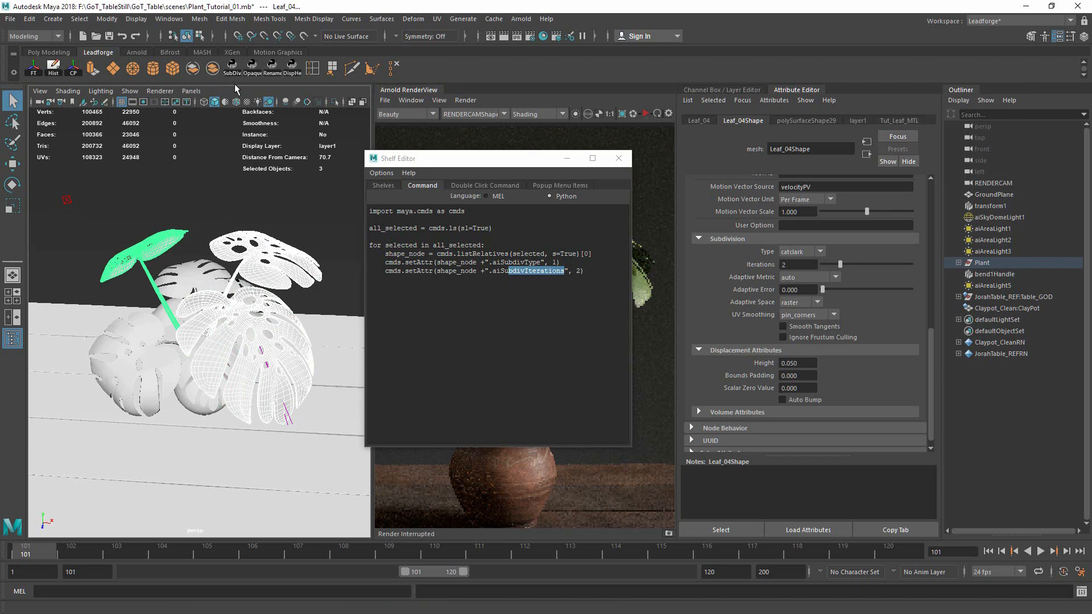
Select the three leaves in turn to check their subdivision iterations, and close the Shelf Editor
{"action": "left_click", "coordinate": [256, 300]}
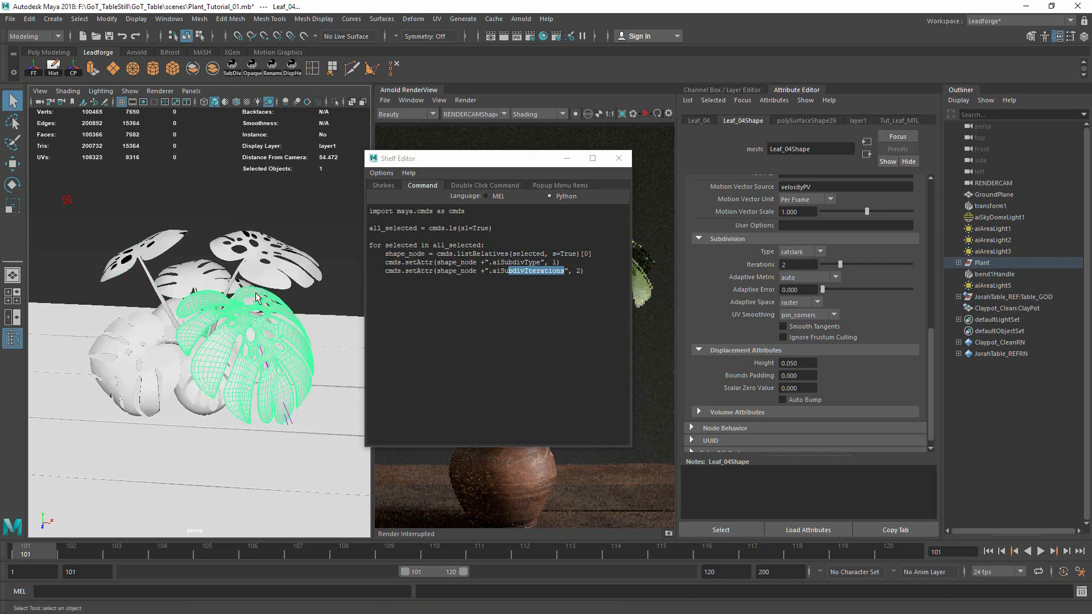
{"action": "left_click", "coordinate": [251, 262]}
{"action": "left_click", "coordinate": [168, 239]}
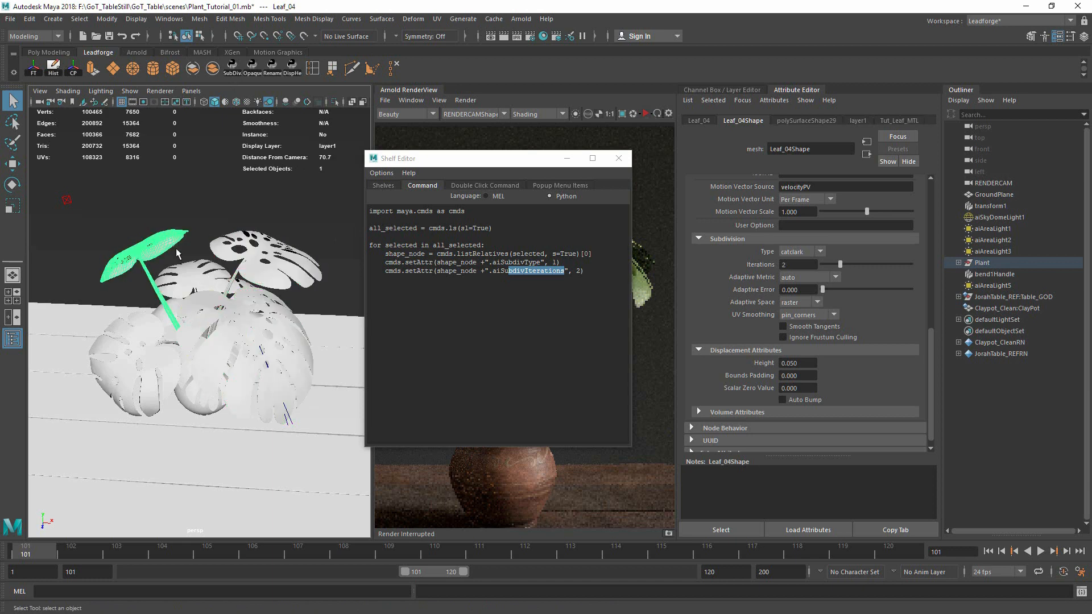
{"action": "left_click", "coordinate": [289, 314]}
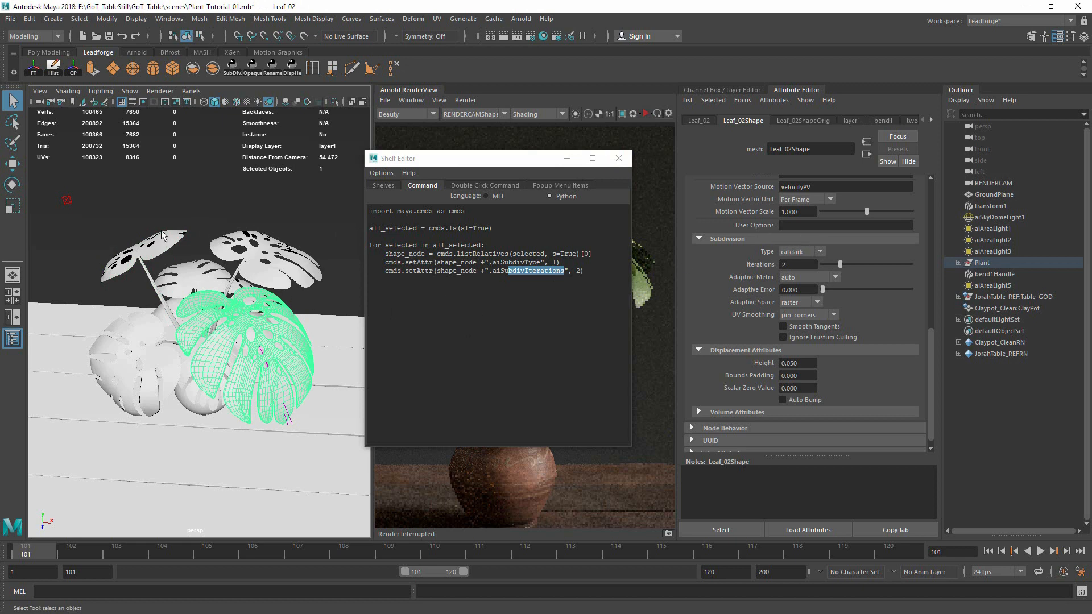
{"action": "left_click", "coordinate": [618, 158]}
{"action": "left_click", "coordinate": [267, 256]}
Look through RENDERCAM in the viewport, start the Arnold render, and widen the render view
{"action": "left_click", "coordinate": [191, 91]}
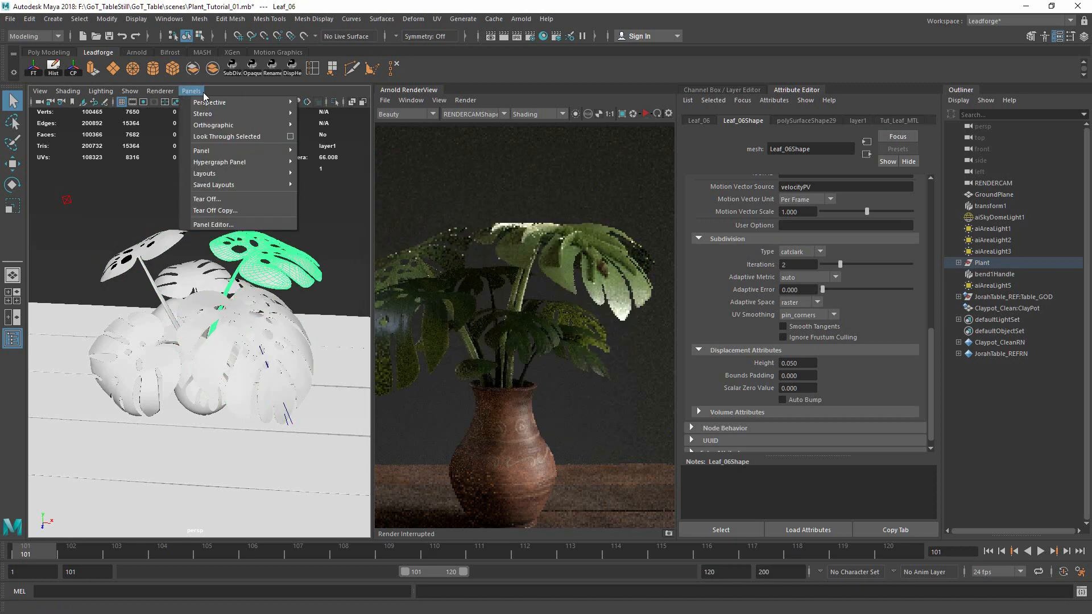
{"action": "mouse_move", "coordinate": [244, 102]}
{"action": "left_click", "coordinate": [350, 109]}
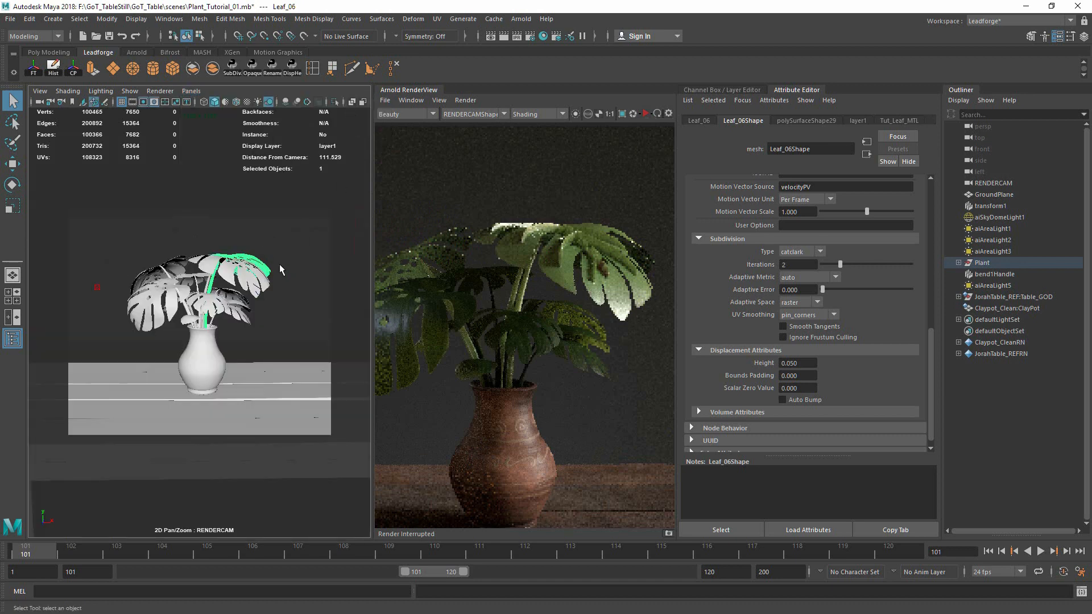
{"action": "left_click", "coordinate": [646, 114]}
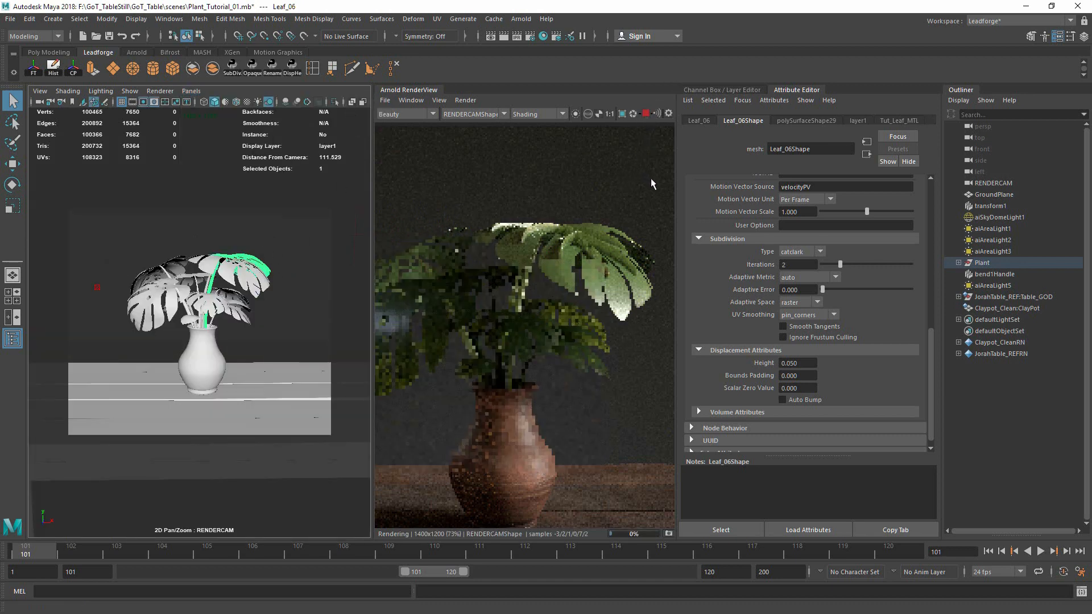
{"action": "left_click_drag", "start_coordinate": [187, 238], "coordinate": [152, 238]}
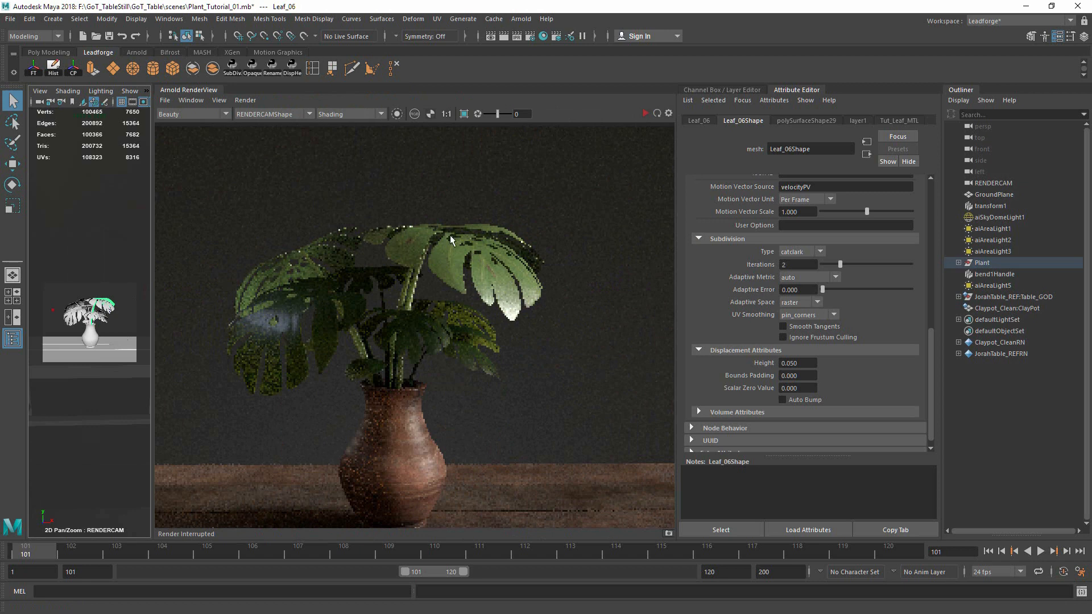
Open the Hypershade, select the Tut_Leaf_MTL material, and change its subsurface type
{"action": "left_click", "coordinate": [248, 104]}
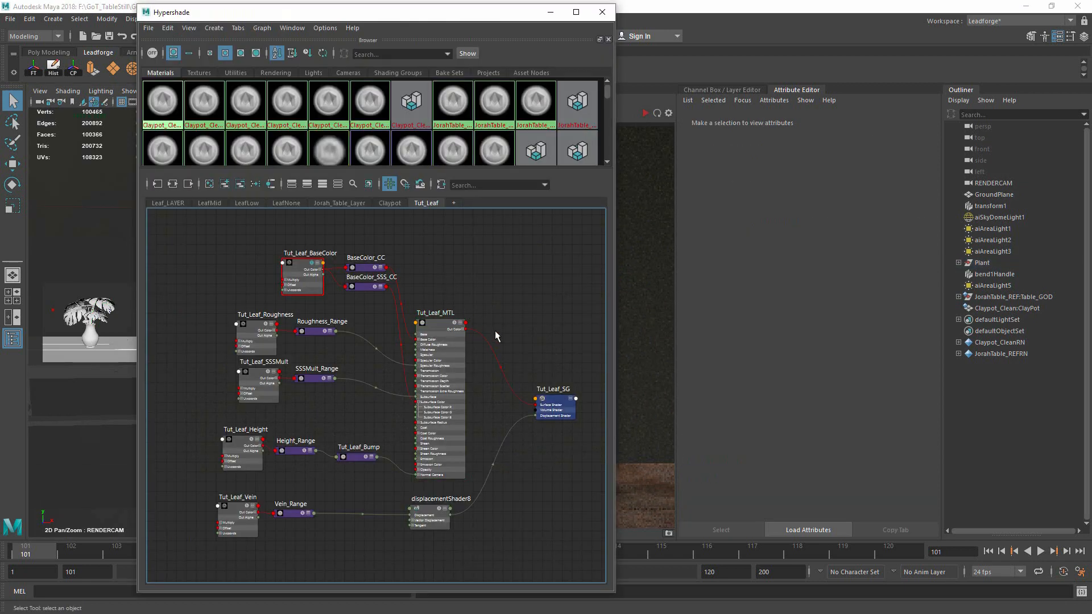
{"action": "left_click", "coordinate": [432, 326]}
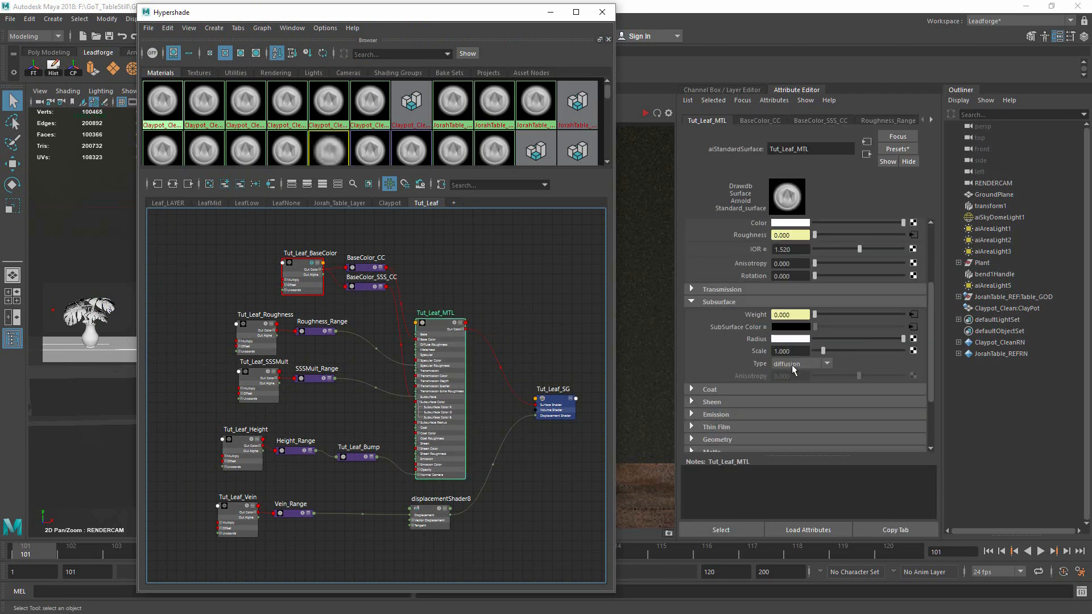
{"action": "left_click", "coordinate": [794, 366]}
{"action": "left_click", "coordinate": [790, 386]}
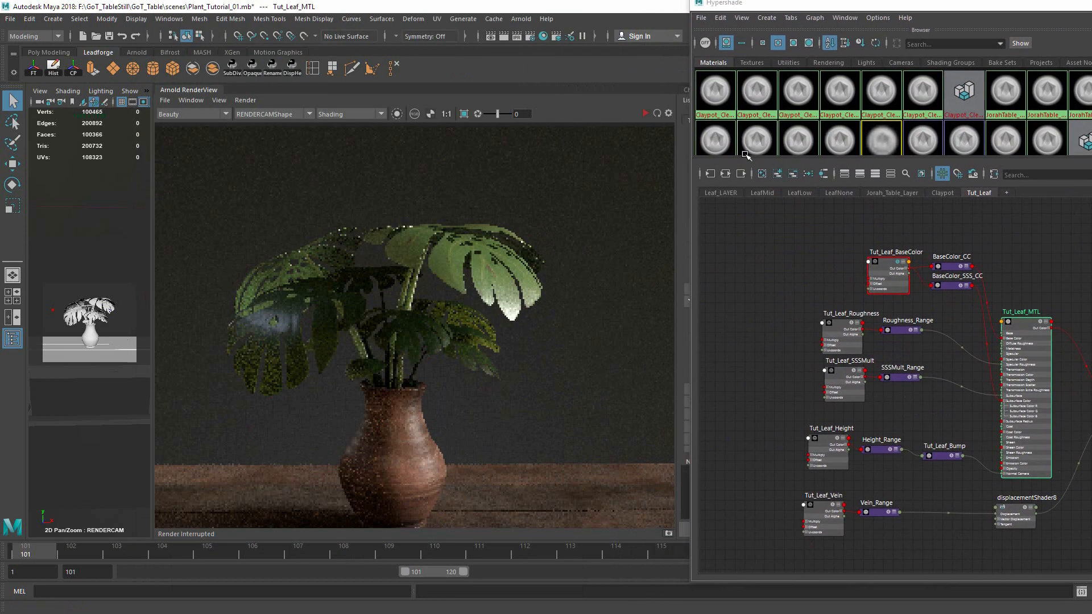
Restart the Arnold render and isolate the Tut_Leaf_MTL material in it
{"action": "left_click", "coordinate": [644, 114]}
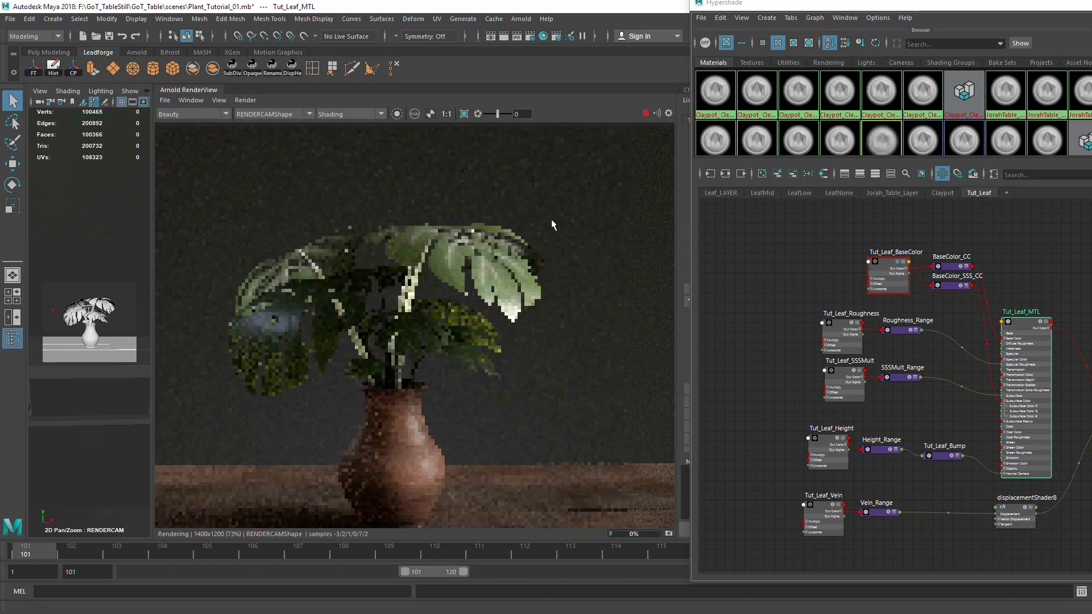
{"action": "left_click", "coordinate": [1029, 323]}
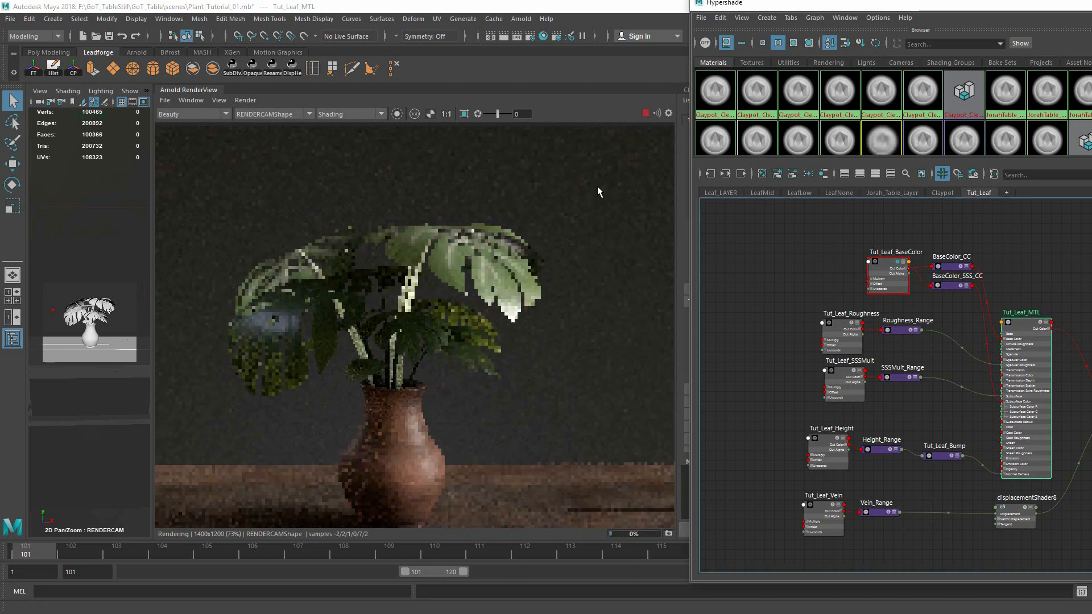
{"action": "left_click", "coordinate": [397, 114]}
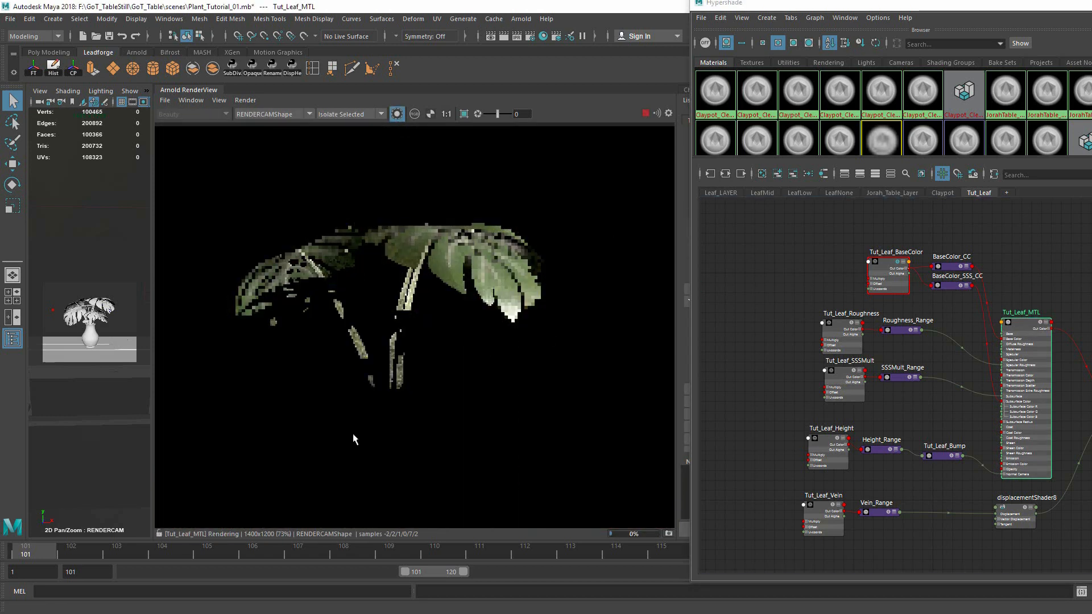
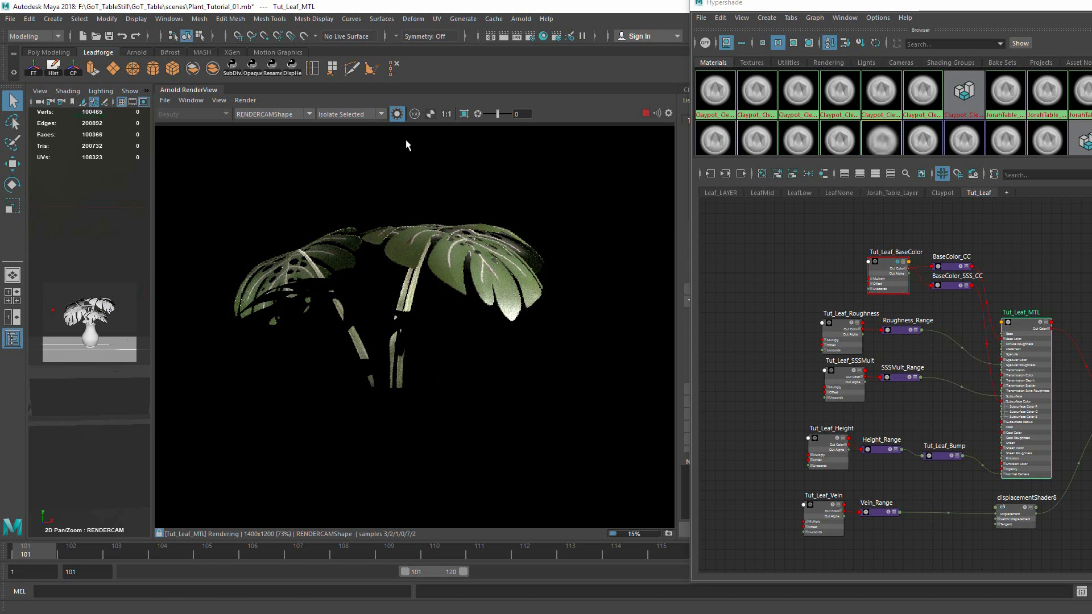
Enable region rendering and draw the render region around the lobes of the large front leaf
{"action": "left_click", "coordinate": [464, 113]}
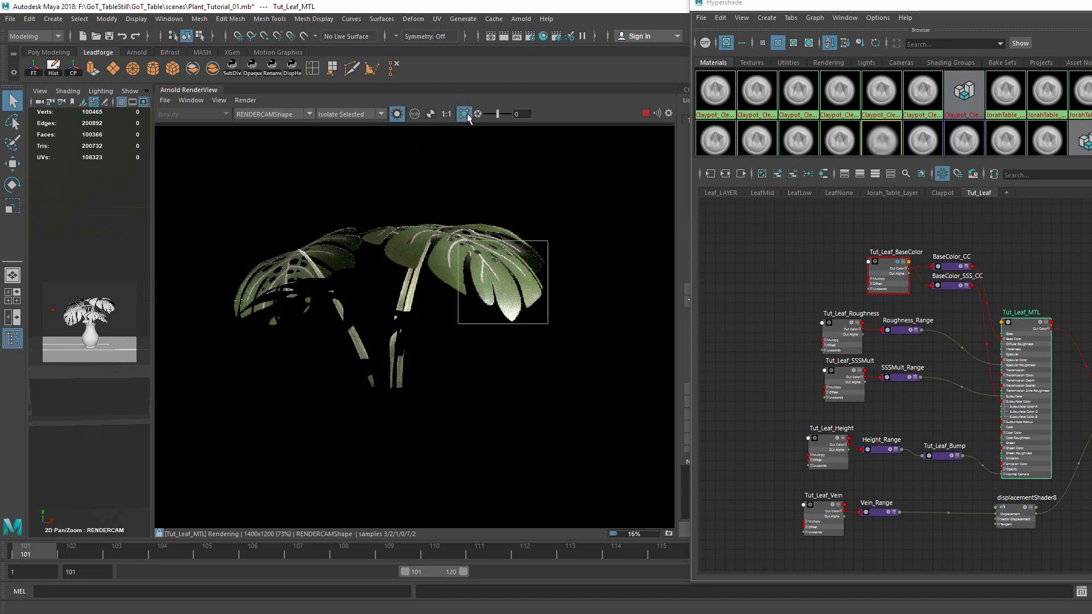
{"action": "scroll", "coordinate": [607, 243], "scroll_direction": "up", "scroll_amount": 1}
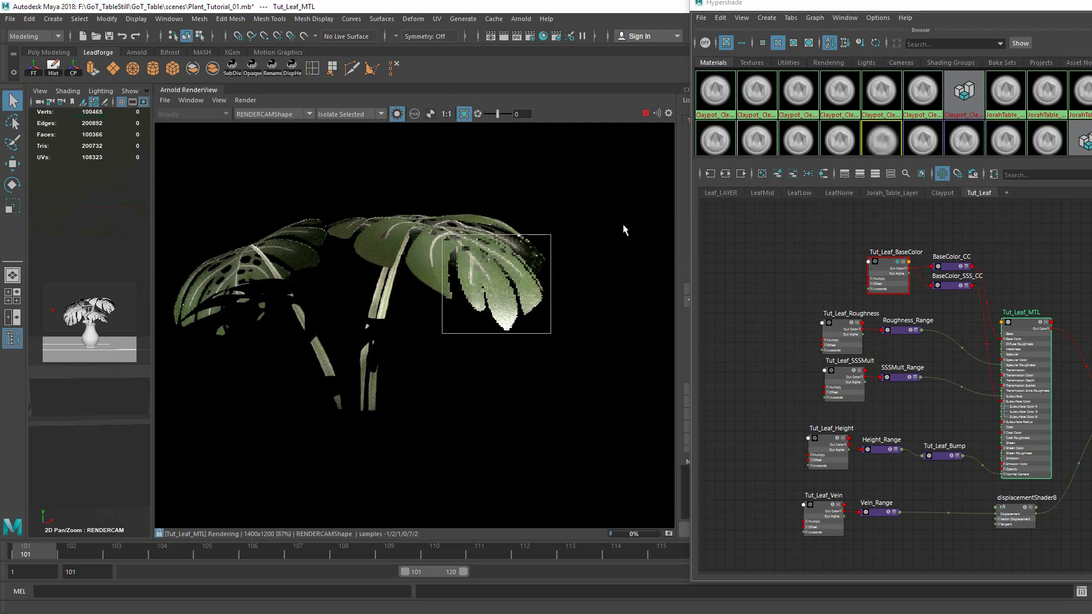
{"action": "scroll", "coordinate": [585, 251], "scroll_direction": "up", "scroll_amount": 4}
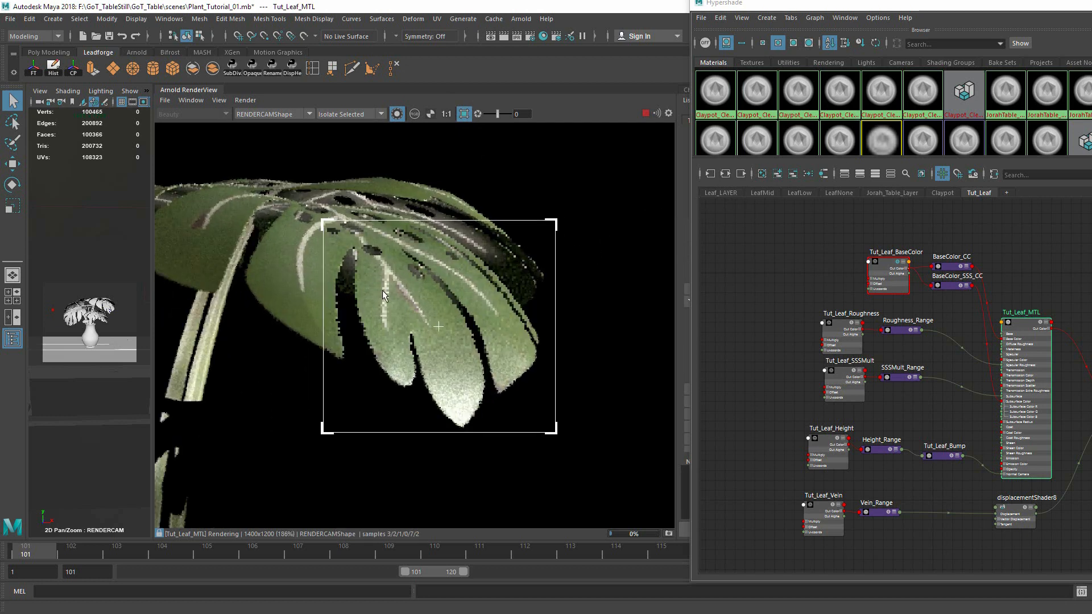
{"action": "left_click_drag", "start_coordinate": [368, 285], "coordinate": [441, 364]}
Select the SSSMult_Range node and set its Output Max to 0.1
{"action": "left_click_drag", "start_coordinate": [762, 3], "coordinate": [584, 16]}
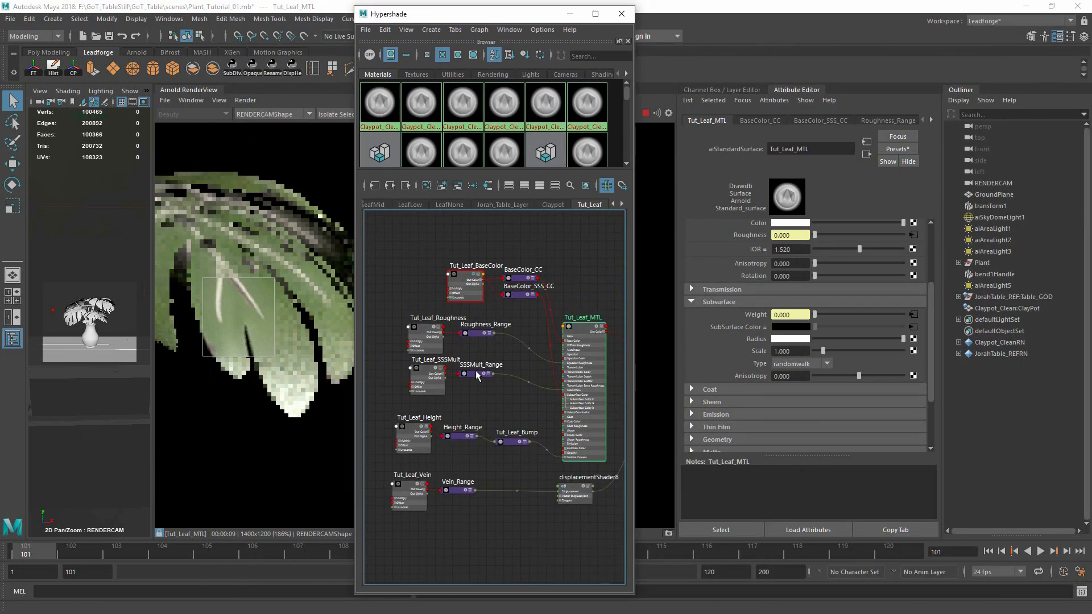
{"action": "left_click", "coordinate": [477, 374]}
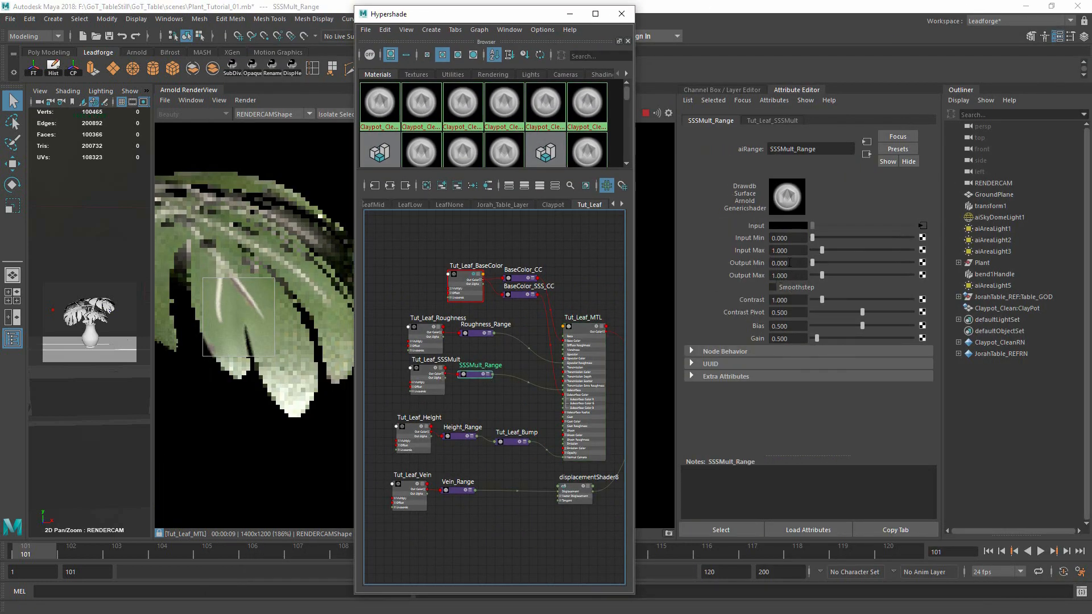
{"action": "double_click", "coordinate": [787, 275]}
{"action": "type", "text": "0.1"}
{"action": "key", "text": "Return"}
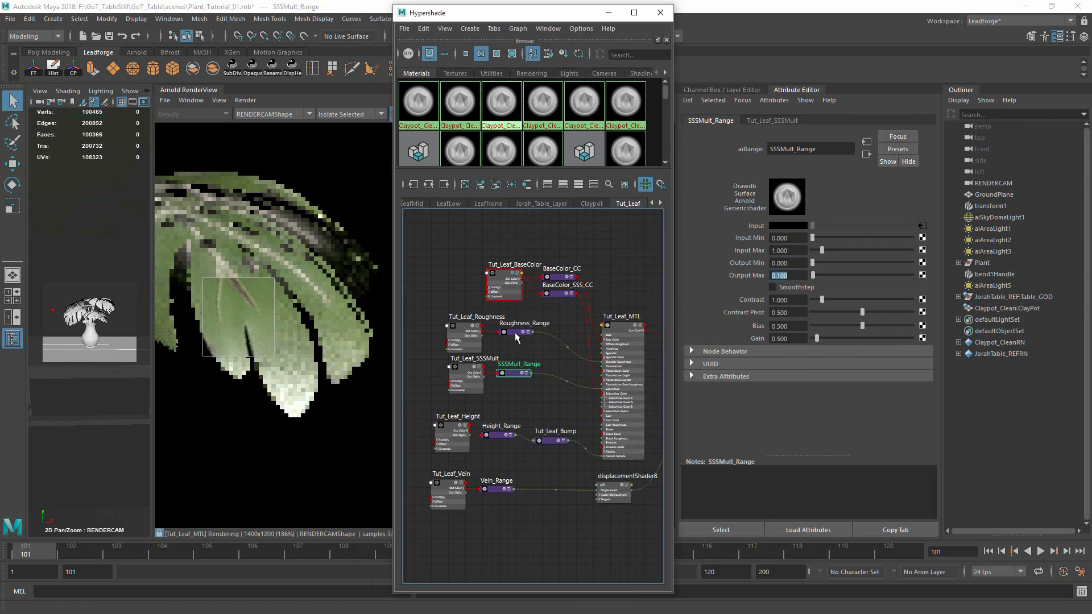
Set the Tut_Leaf_Bump node's Bump Height to 1, and enlarge the render region to cover more of the leaf
{"action": "left_click", "coordinate": [544, 440]}
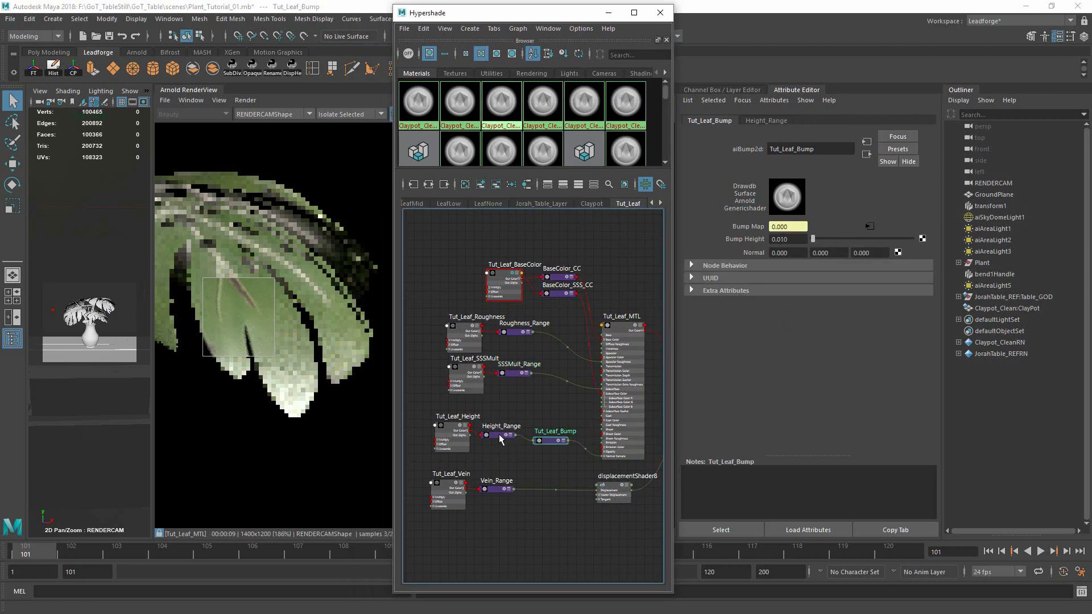
{"action": "double_click", "coordinate": [787, 240]}
{"action": "type", "text": "1"}
{"action": "key", "text": "Return"}
{"action": "left_click_drag", "start_coordinate": [274, 356], "coordinate": [382, 421]}
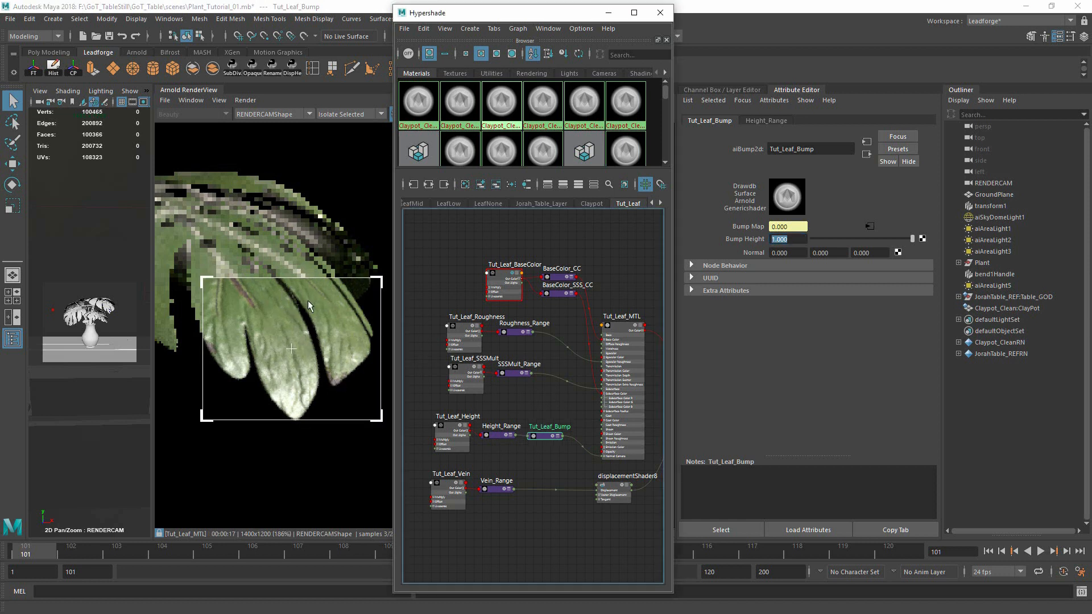
{"action": "left_click_drag", "start_coordinate": [383, 287], "coordinate": [373, 219]}
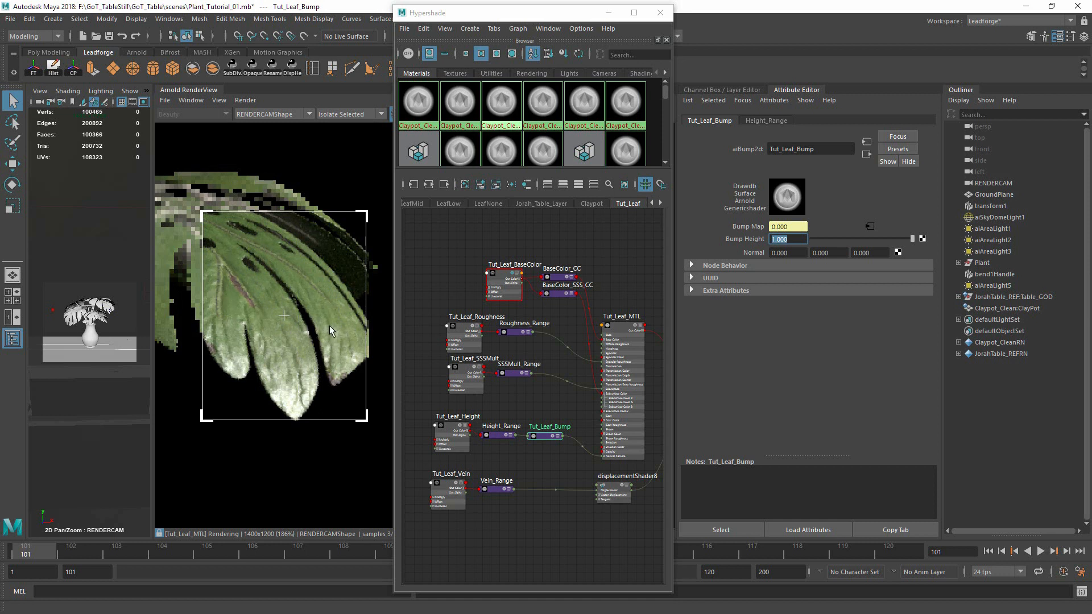
Change Tut_Leaf_MTL's subsurface radius to a fully saturated dark red with value 0.253, and set its scale to 0.1
{"action": "left_click", "coordinate": [496, 489]}
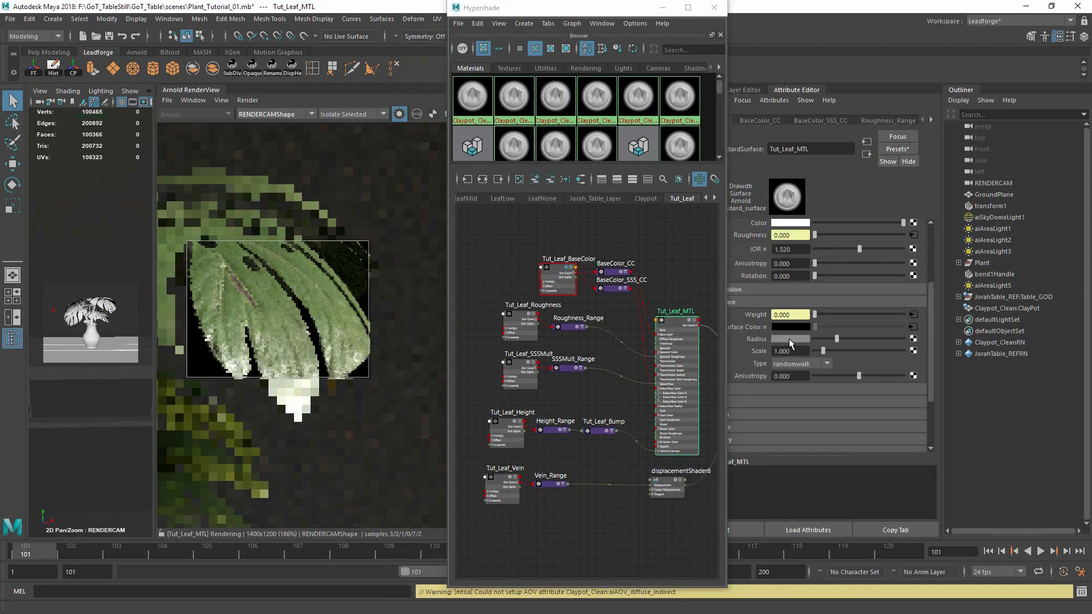
{"action": "left_click", "coordinate": [790, 339]}
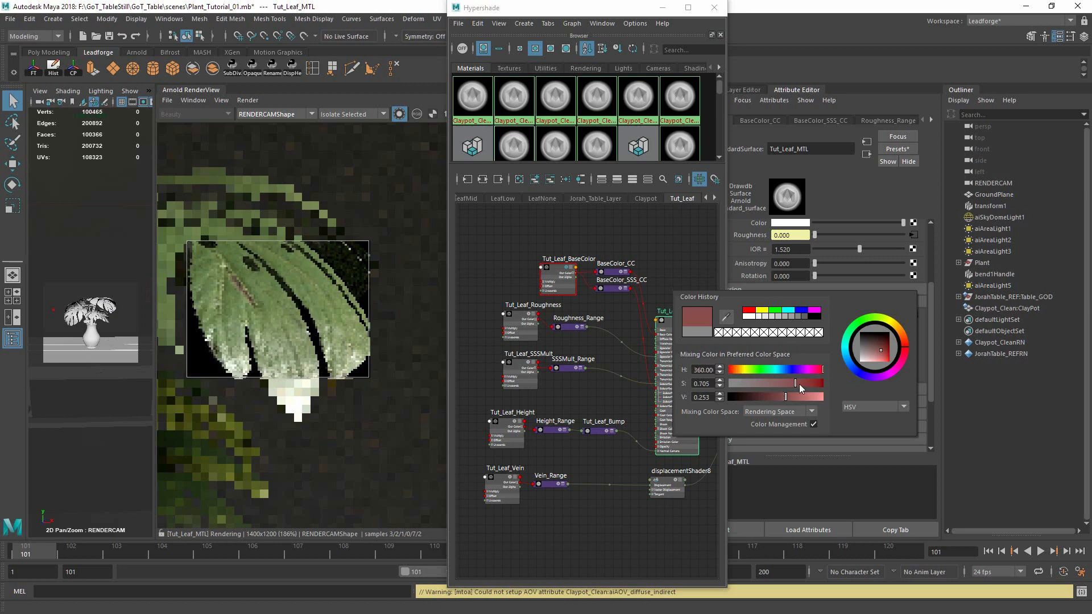
{"action": "left_click", "coordinate": [569, 369]}
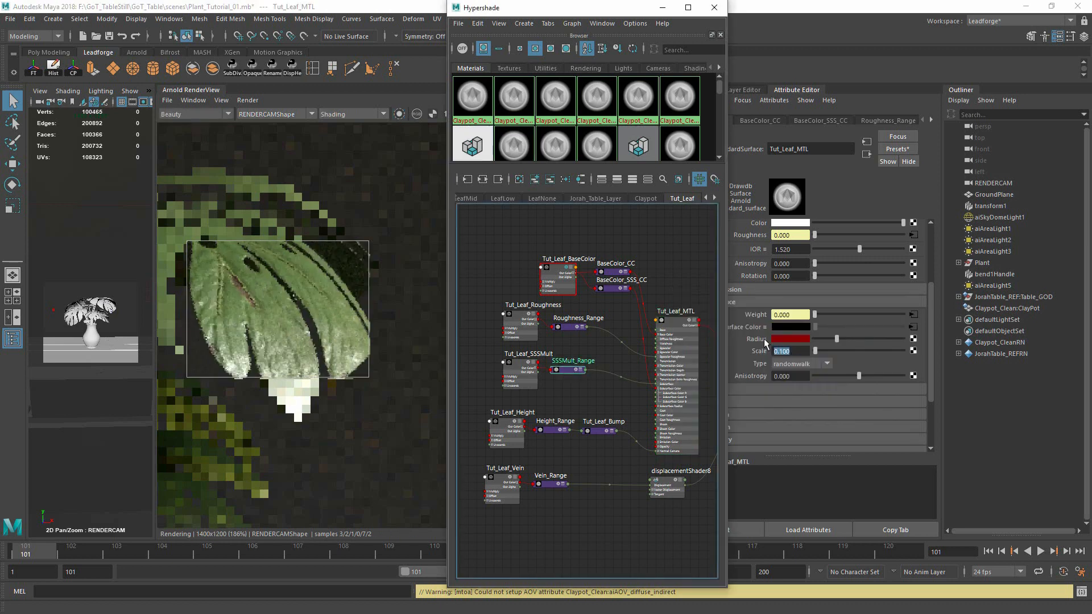
Set both Output Max and Output Min of the SSSMult_Range node to 1
{"action": "left_click_drag", "start_coordinate": [793, 277], "coordinate": [707, 278]}
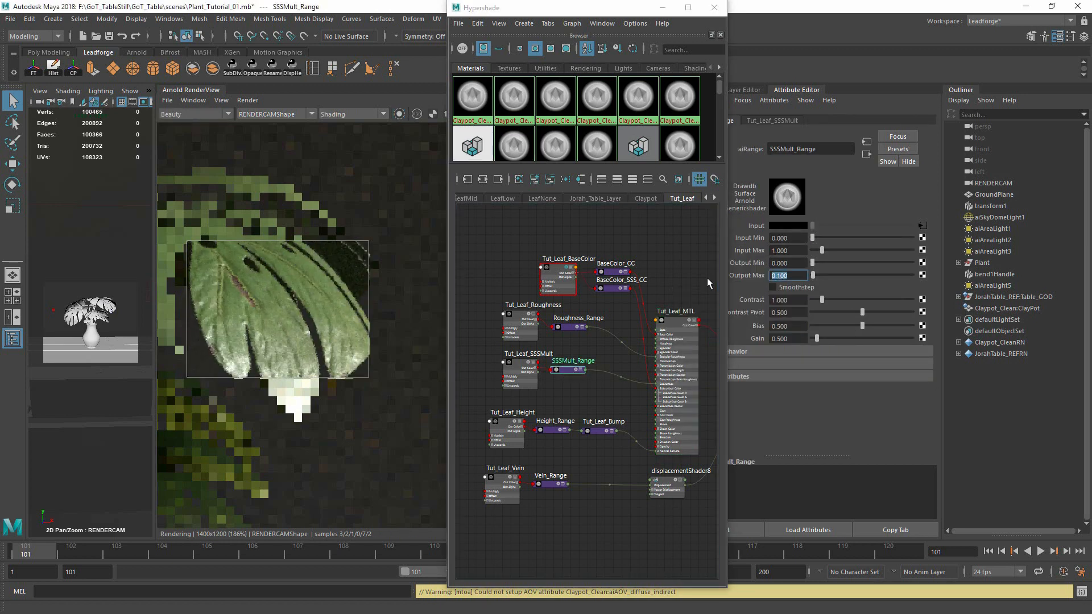
{"action": "type", "text": "1"}
{"action": "key", "text": "Return"}
{"action": "left_click_drag", "start_coordinate": [792, 262], "coordinate": [724, 260]}
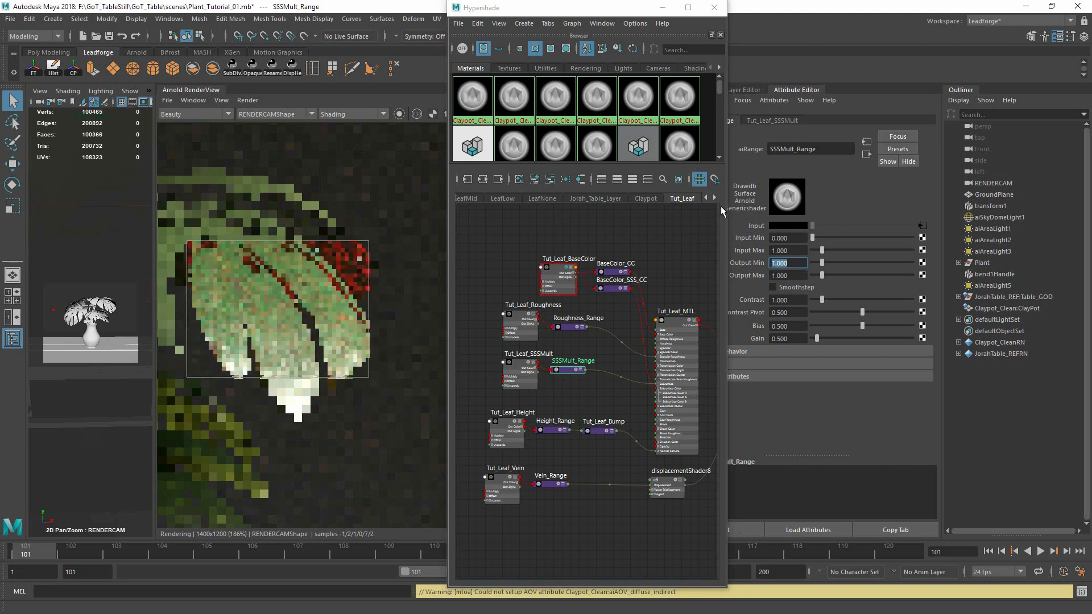
{"action": "type", "text": "1"}
{"action": "key", "text": "Return"}
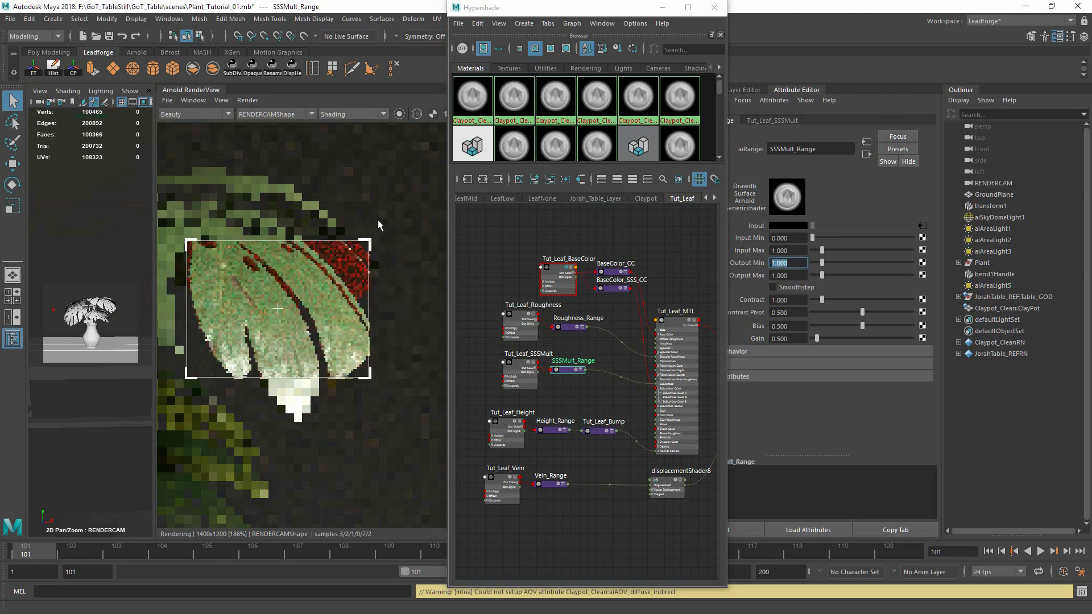
Preview SSSMult_Range with Output Max 0 in an enlarged render region, and set Tut_Leaf_MTL's subsurface scale to 1
{"action": "left_click_drag", "start_coordinate": [370, 241], "coordinate": [387, 165]}
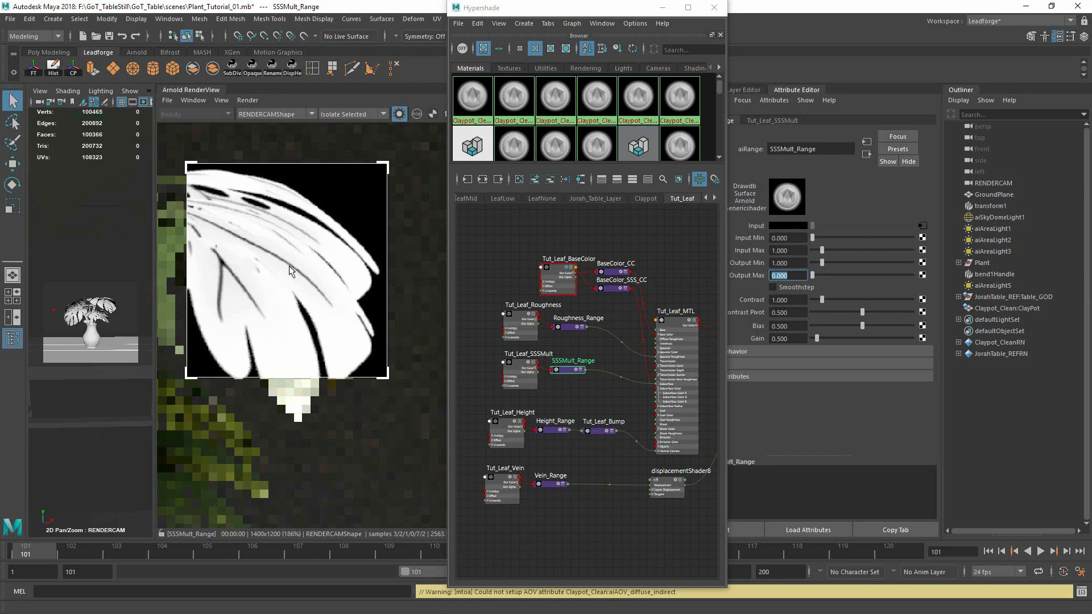
{"action": "left_click", "coordinate": [417, 112]}
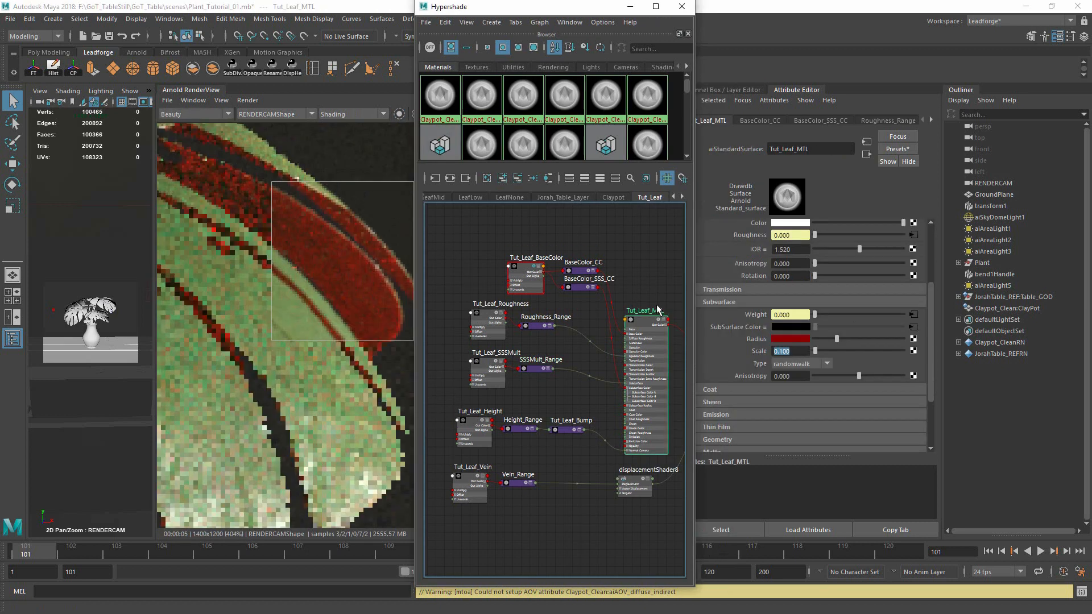
{"action": "type", "text": "1"}
{"action": "key", "text": "Return"}
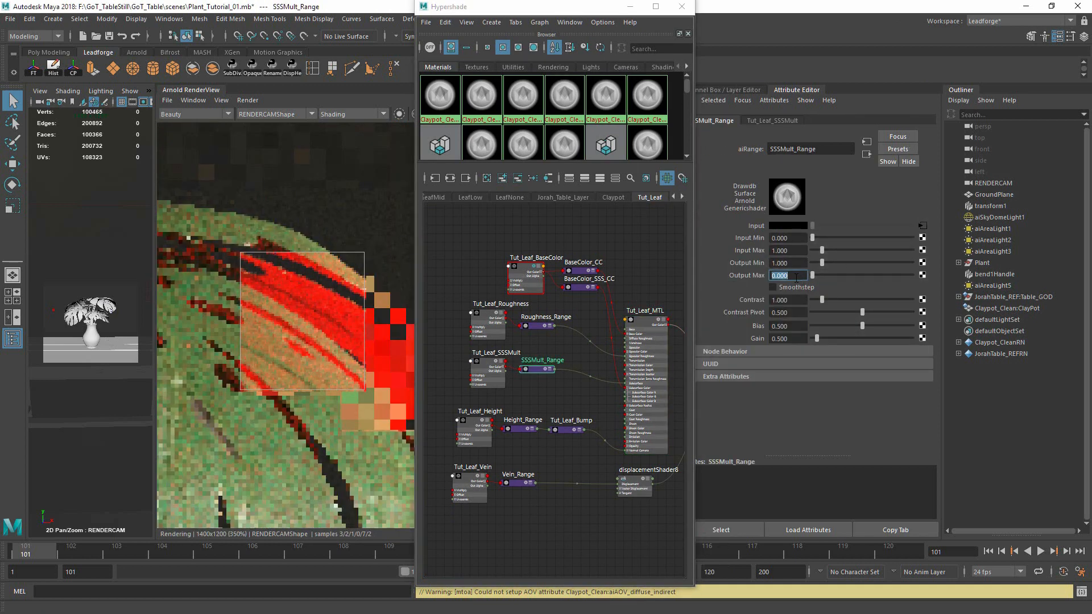
Refine SSSMult_Range with Smoothstep enabled, Input Max 0.22, Output Min 0.7 and Output Max 0.3
{"action": "key", "text": "BackSpace"}
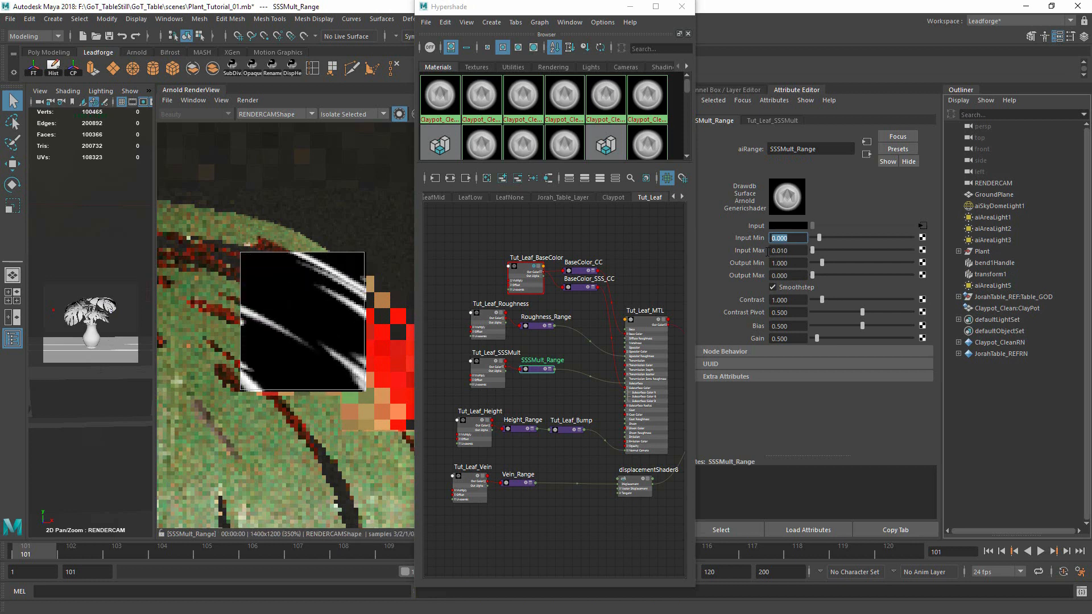
{"action": "left_click_drag", "start_coordinate": [774, 255], "coordinate": [705, 230], "text": "ctrl"}
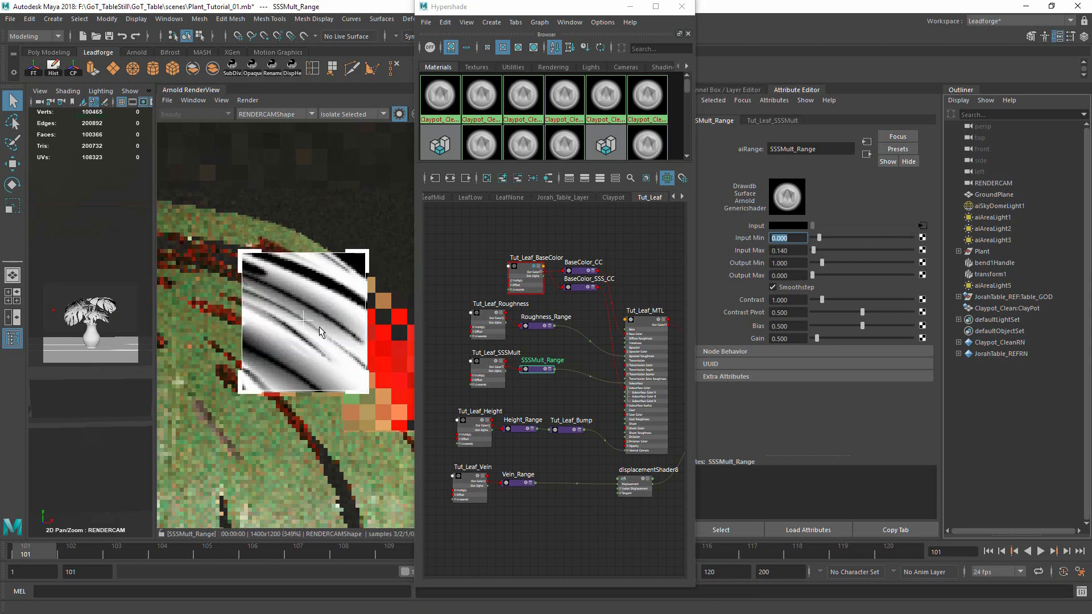
{"action": "scroll", "coordinate": [319, 326], "scroll_direction": "down", "scroll_amount": 2}
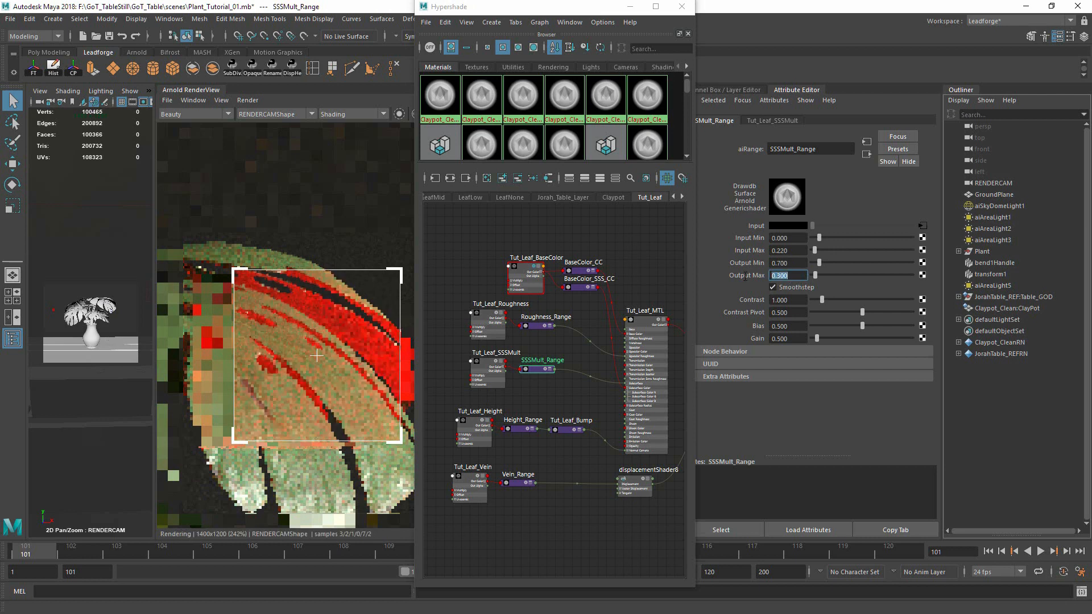
Move the Hypershade off the render view, stop the render, and set the test resolution to 25%
{"action": "left_click_drag", "start_coordinate": [554, 6], "coordinate": [876, 0]}
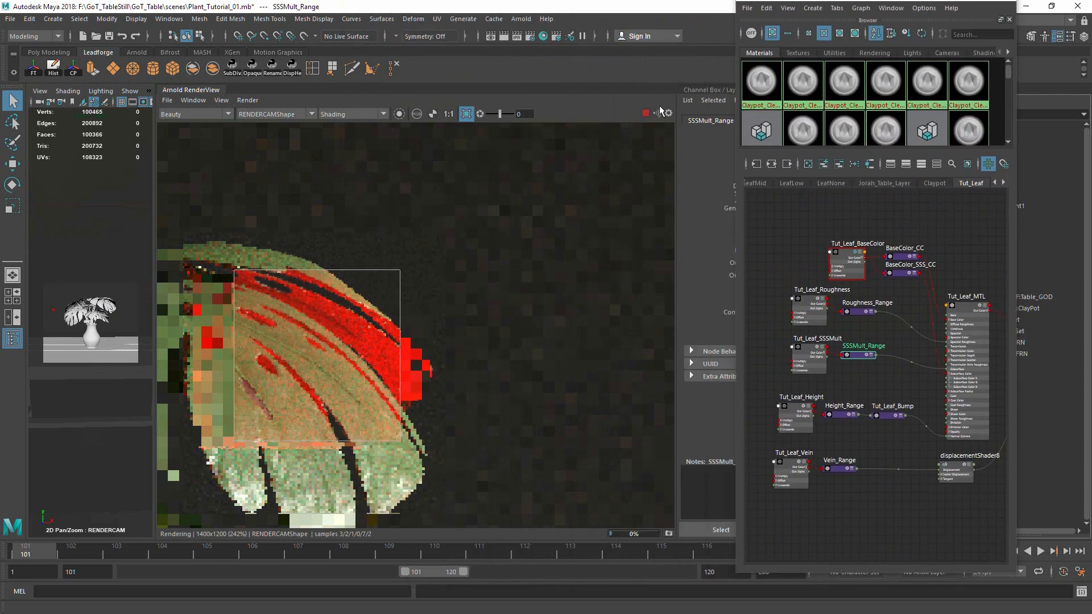
{"action": "left_click", "coordinate": [194, 100]}
{"action": "mouse_move", "coordinate": [220, 101]}
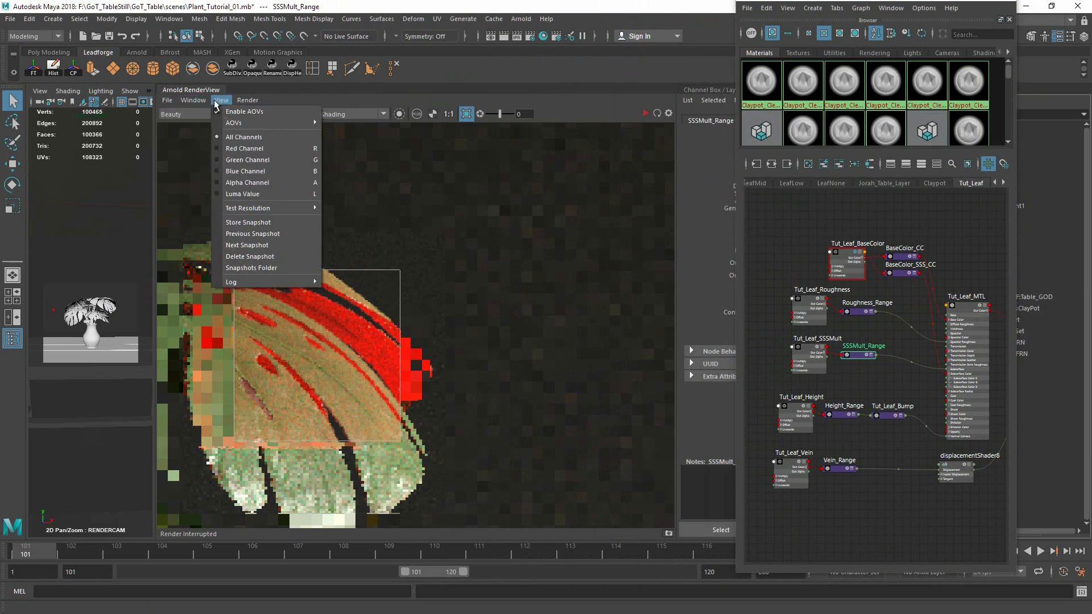
{"action": "mouse_move", "coordinate": [293, 210]}
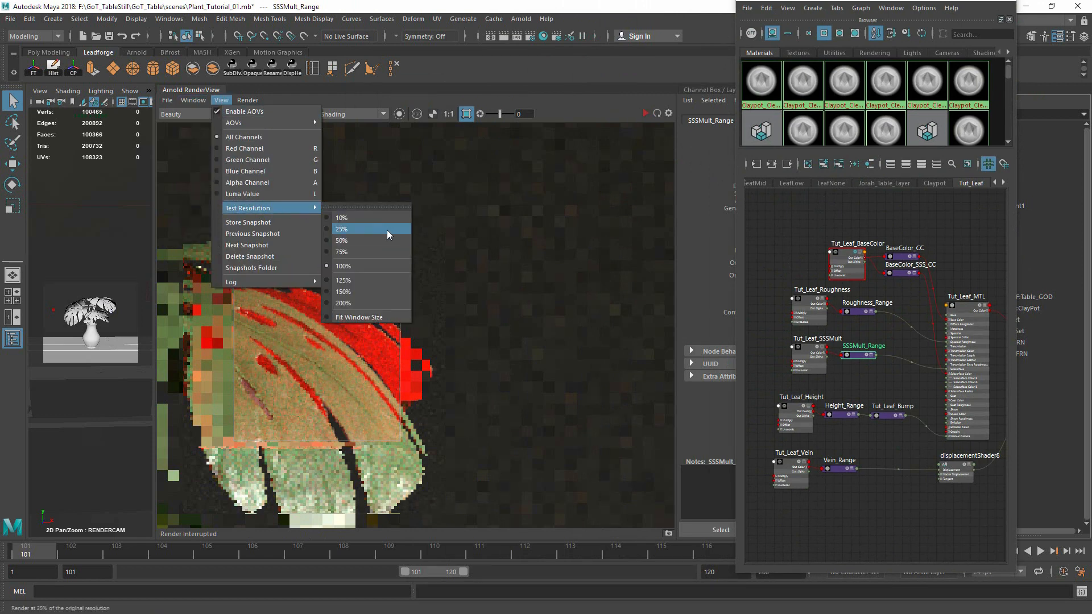
{"action": "left_click", "coordinate": [417, 234]}
Reset the render region and redraw it around the large front leaf
{"action": "right_click_drag", "start_coordinate": [550, 260], "coordinate": [273, 358], "text": "alt"}
{"action": "left_click", "coordinate": [465, 116]}
{"action": "left_click", "coordinate": [466, 118]}
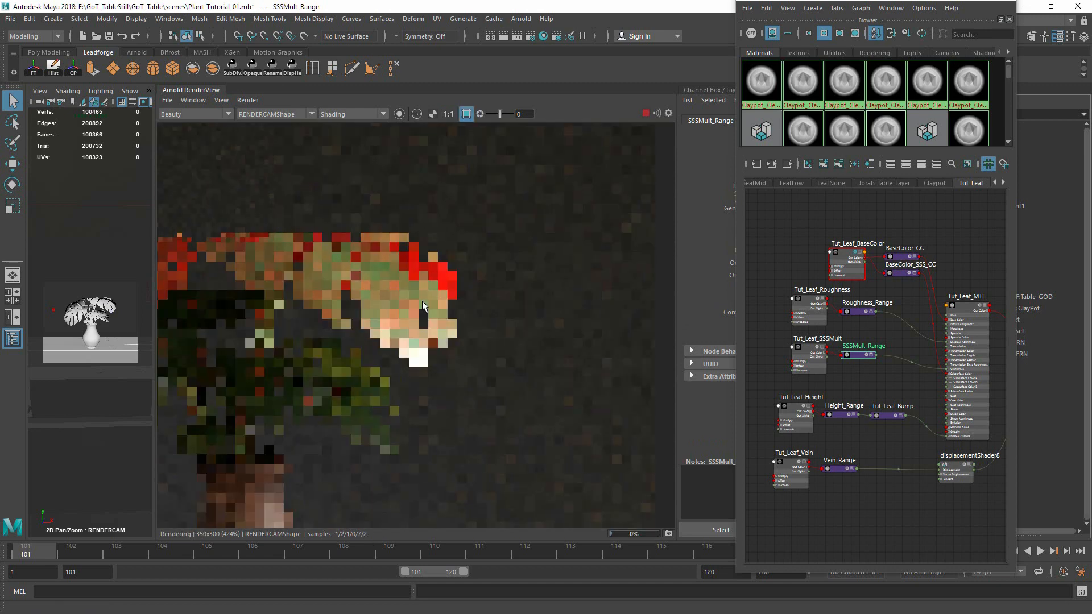
{"action": "mouse_move", "coordinate": [268, 223]}
{"action": "left_mouse_down"}
{"action": "mouse_move", "coordinate": [468, 336]}
{"action": "mouse_move", "coordinate": [478, 368]}
{"action": "left_mouse_up"}
{"action": "scroll", "coordinate": [397, 291], "scroll_direction": "up", "scroll_amount": 3}
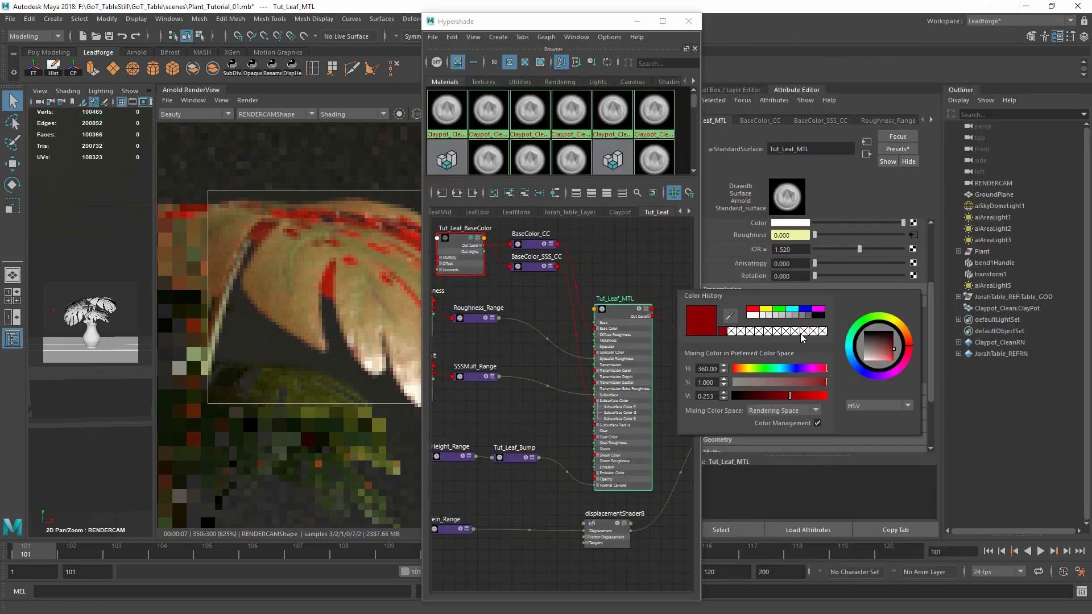
Change Tut_Leaf_MTL's subsurface radius colour to a green hue of about 131.5, and adjust its brightness and saturation
{"action": "left_click", "coordinate": [764, 369]}
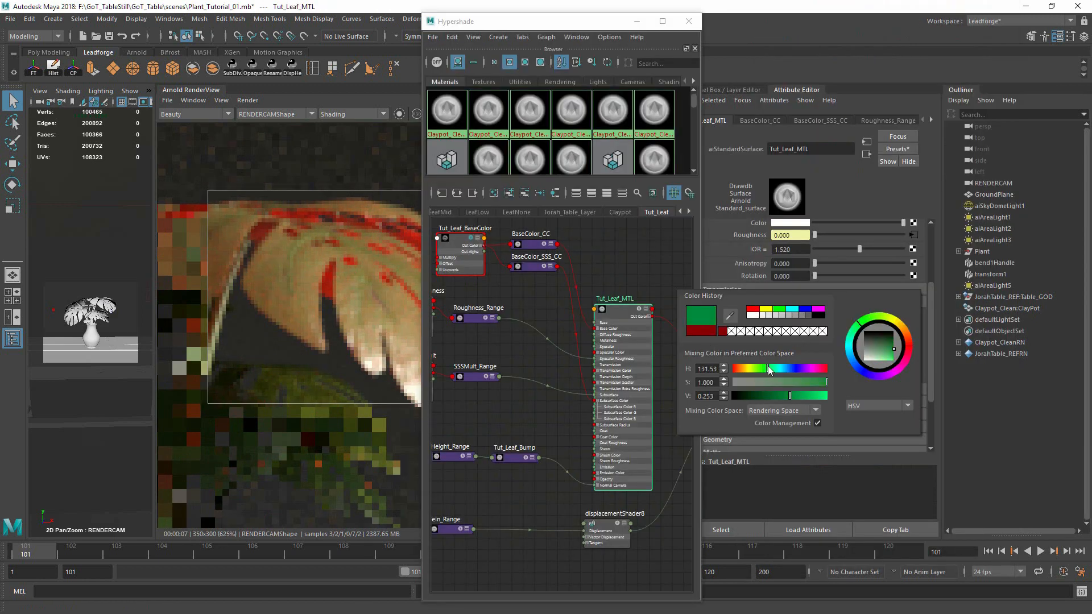
{"action": "left_click", "coordinate": [772, 395]}
{"action": "left_click", "coordinate": [783, 396]}
{"action": "left_click", "coordinate": [816, 382]}
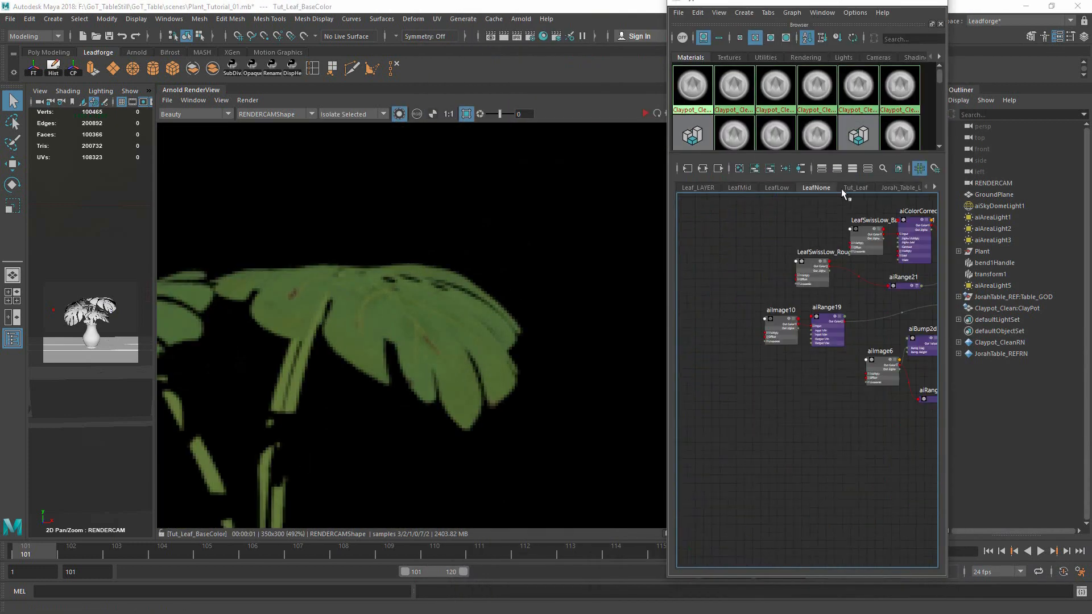
Preview Tut_Leaf_MTL isolated in the render, and lower the BaseColor_SSS_CC node's Gamma to 0.71
{"action": "left_click", "coordinate": [912, 341]}
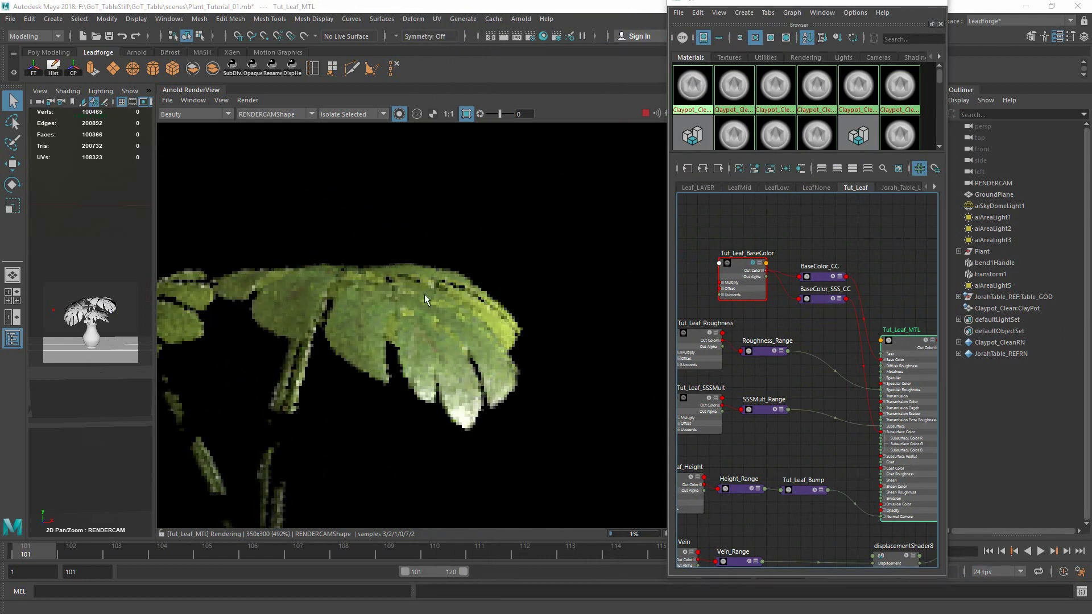
{"action": "middle_click_drag", "start_coordinate": [374, 320], "coordinate": [530, 317]}
{"action": "middle_click_drag", "start_coordinate": [589, 343], "coordinate": [483, 317]}
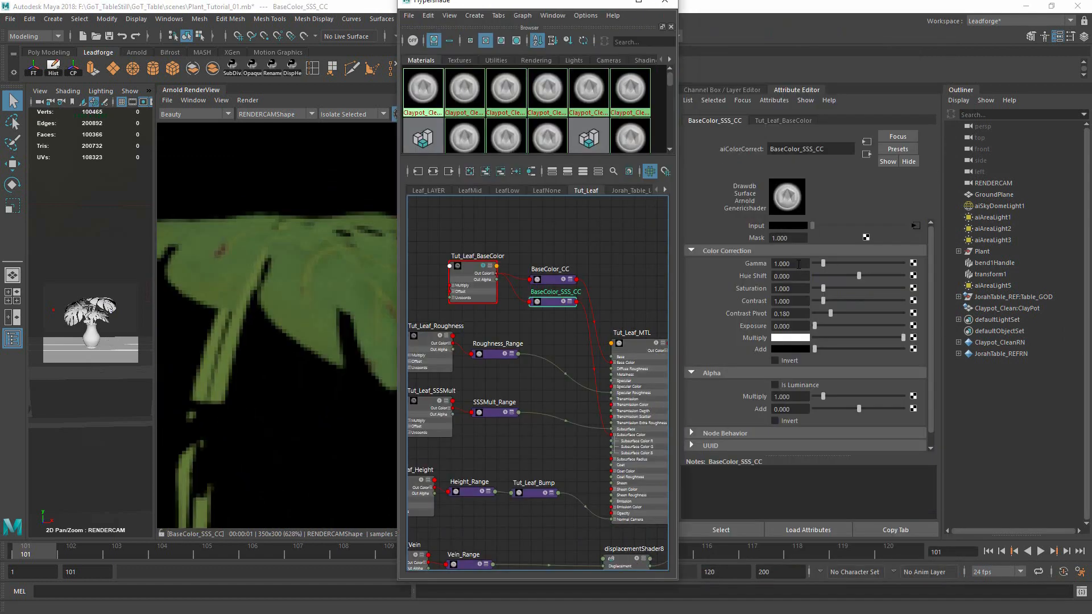
{"action": "left_click_drag", "start_coordinate": [798, 265], "coordinate": [781, 265], "text": "ctrl"}
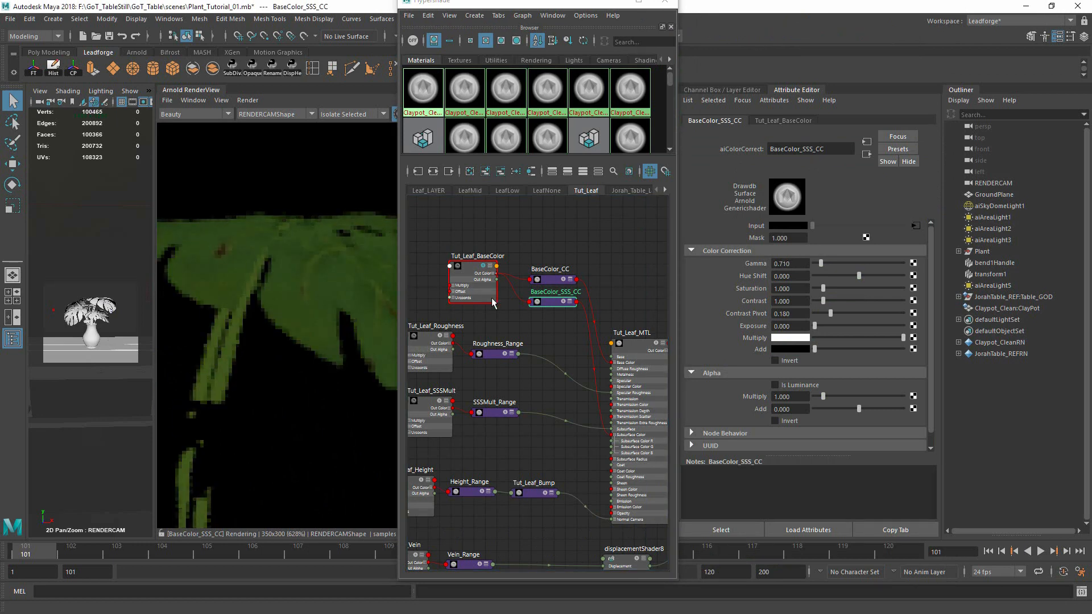
Move the Hypershade off the render view and redraw the render region around the large front leaf
{"action": "left_click_drag", "start_coordinate": [504, 299], "coordinate": [796, 296], "text": "alt"}
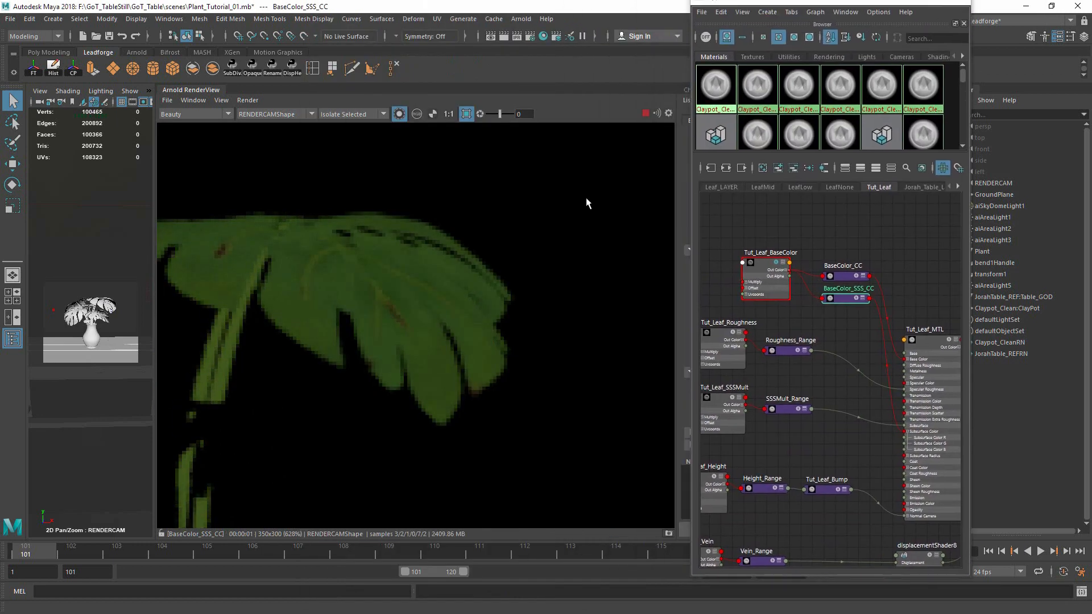
{"action": "left_click", "coordinate": [467, 115]}
{"action": "left_click_drag", "start_coordinate": [353, 211], "coordinate": [539, 430]}
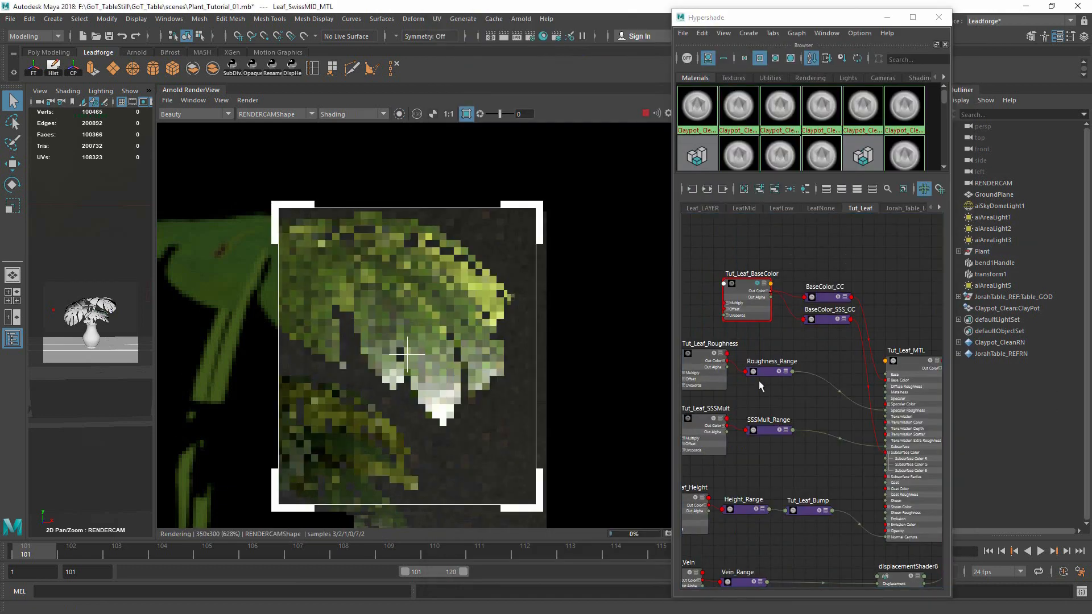
Try a specular weight of 0 on Tut_Leaf_MTL, and adjust the weight while watching the leaf render
{"action": "left_click", "coordinate": [903, 364]}
{"action": "left_click_drag", "start_coordinate": [878, 310], "coordinate": [623, 300], "text": "alt"}
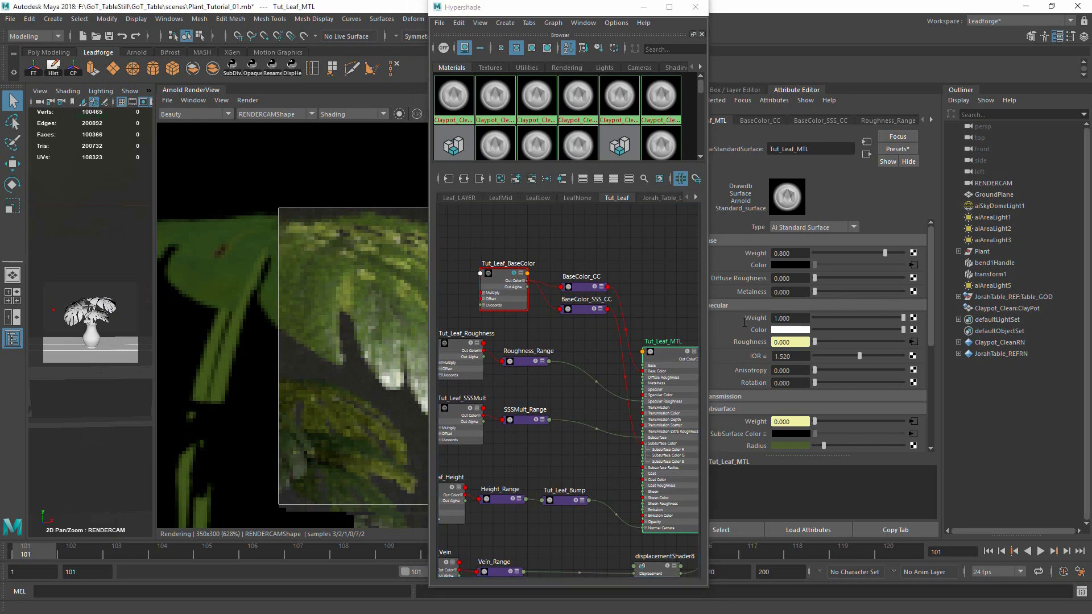
{"action": "type", "text": "0"}
{"action": "key", "text": "Return"}
{"action": "left_click_drag", "start_coordinate": [815, 318], "coordinate": [775, 318]}
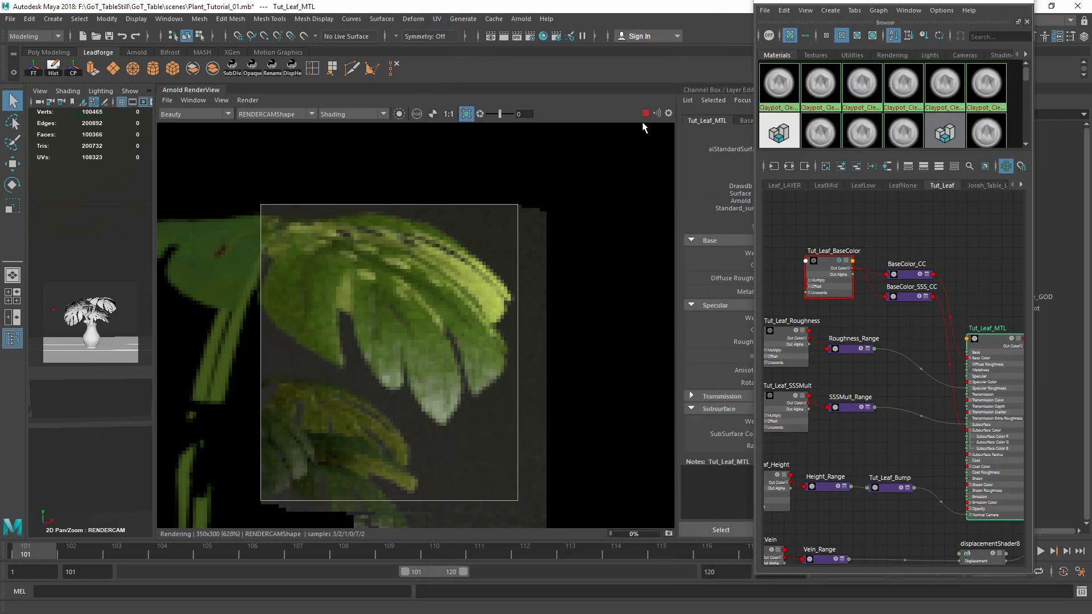
Stop the render and examine the leaf in the diffuse_albedo, diffuse_direct and sheen passes
{"action": "left_click", "coordinate": [646, 113]}
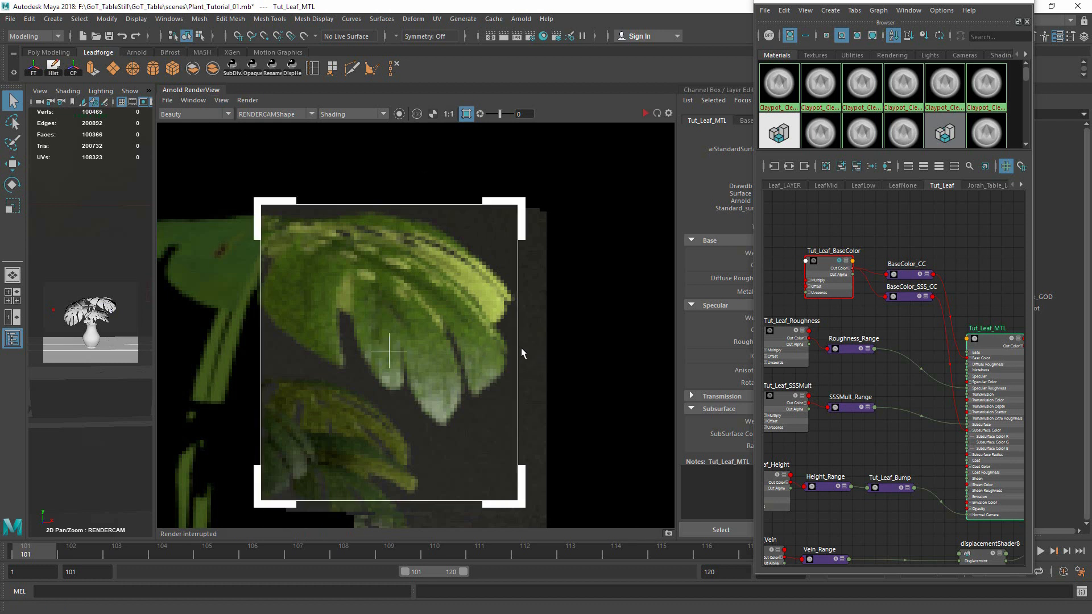
{"action": "left_click", "coordinate": [205, 115]}
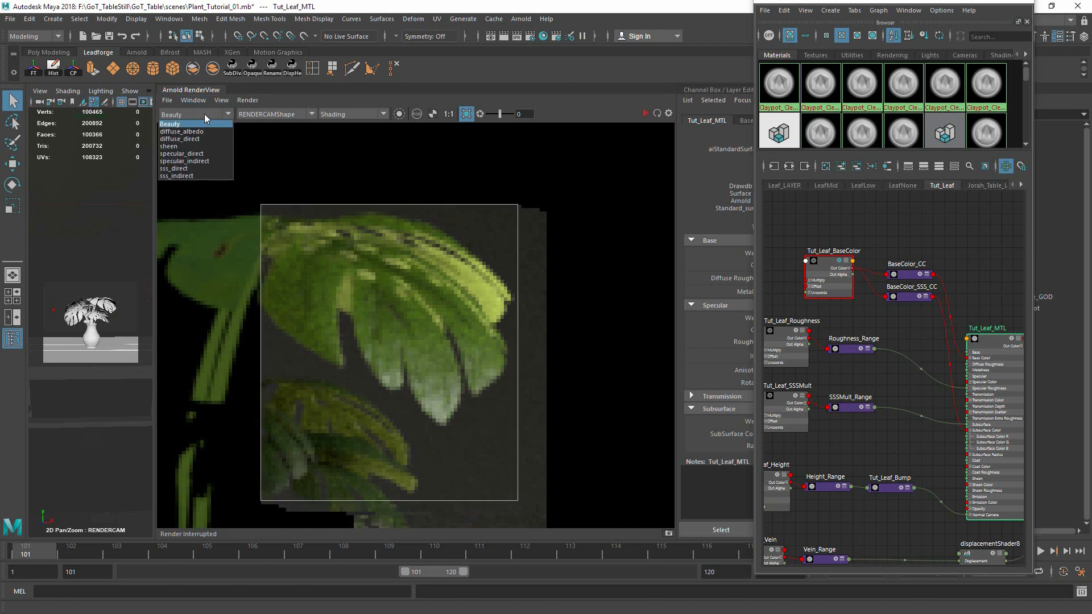
{"action": "left_click", "coordinate": [206, 112]}
{"action": "left_click", "coordinate": [203, 114]}
{"action": "left_click", "coordinate": [205, 132]}
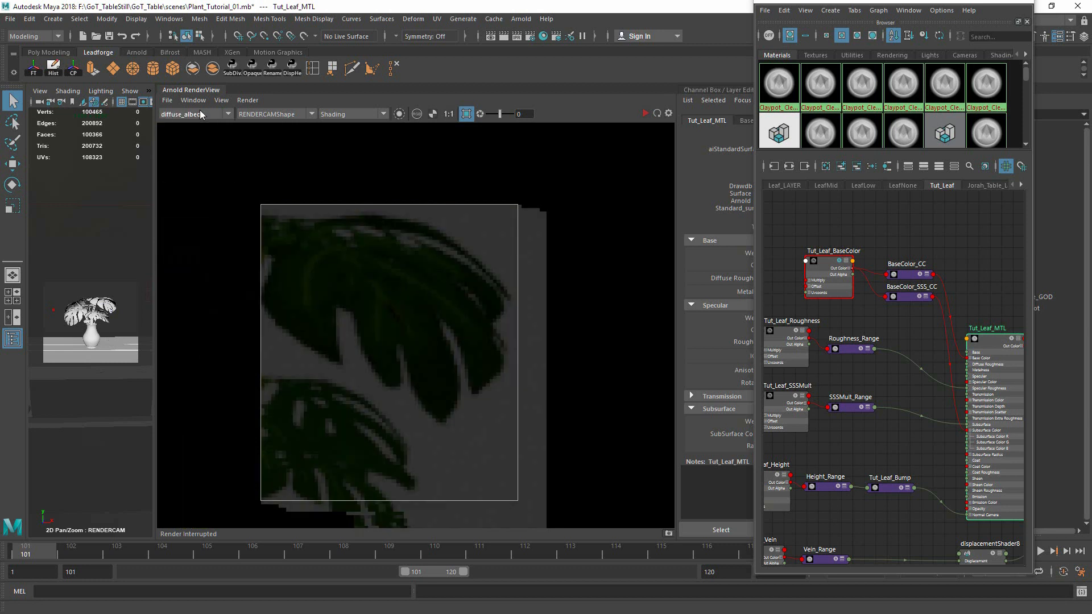
{"action": "left_click", "coordinate": [200, 114]}
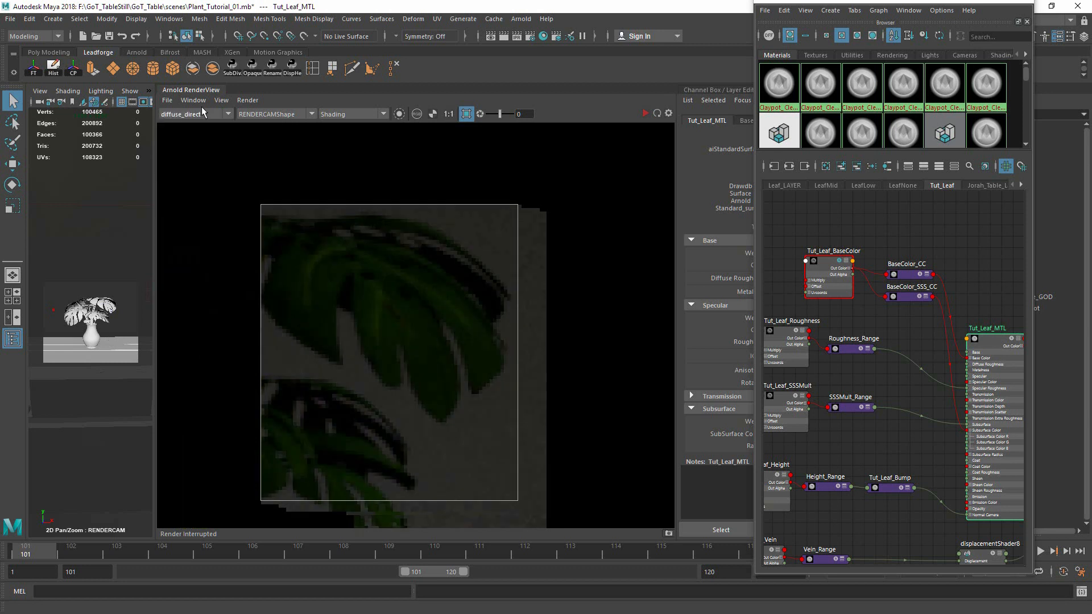
{"action": "left_click", "coordinate": [203, 111]}
{"action": "left_click", "coordinate": [197, 146]}
Compare the leaf's specular_direct pass with its diffuse_direct pass
{"action": "left_click", "coordinate": [203, 114]}
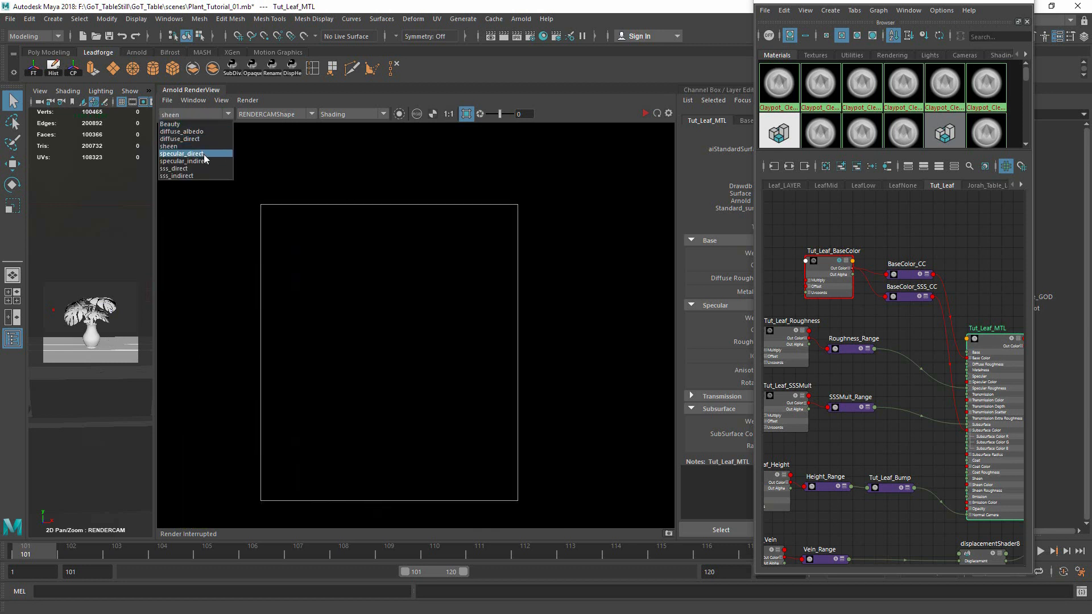
{"action": "left_click", "coordinate": [204, 154]}
{"action": "left_click", "coordinate": [211, 115]}
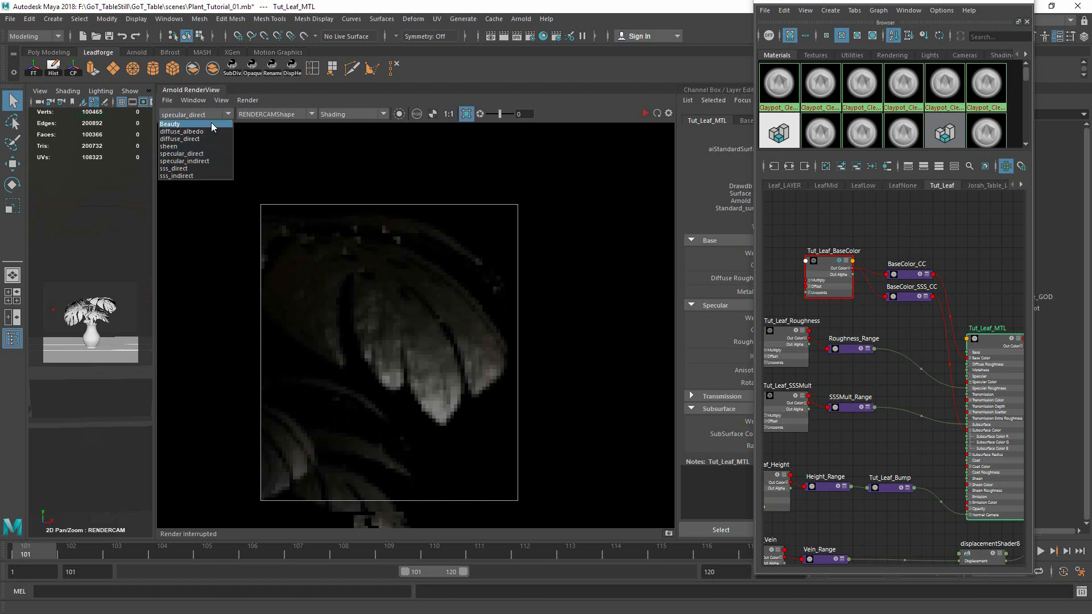
{"action": "left_click", "coordinate": [204, 139]}
{"action": "left_click", "coordinate": [214, 115]}
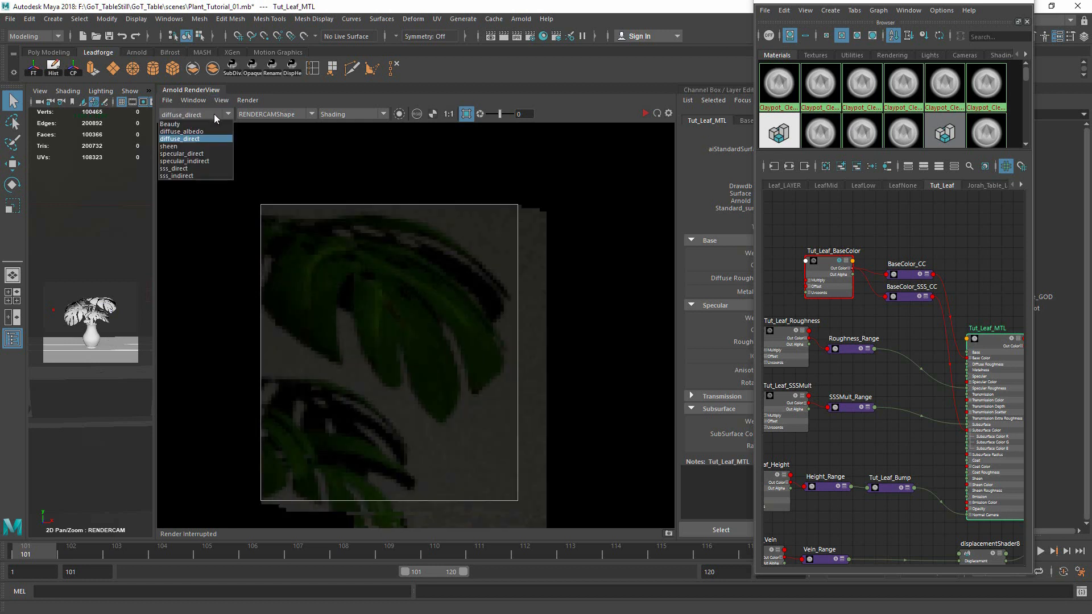
{"action": "left_click", "coordinate": [212, 154]}
Examine the sss_direct, sss_indirect and diffuse_albedo passes, and return the render view to Beauty
{"action": "left_click", "coordinate": [214, 115]}
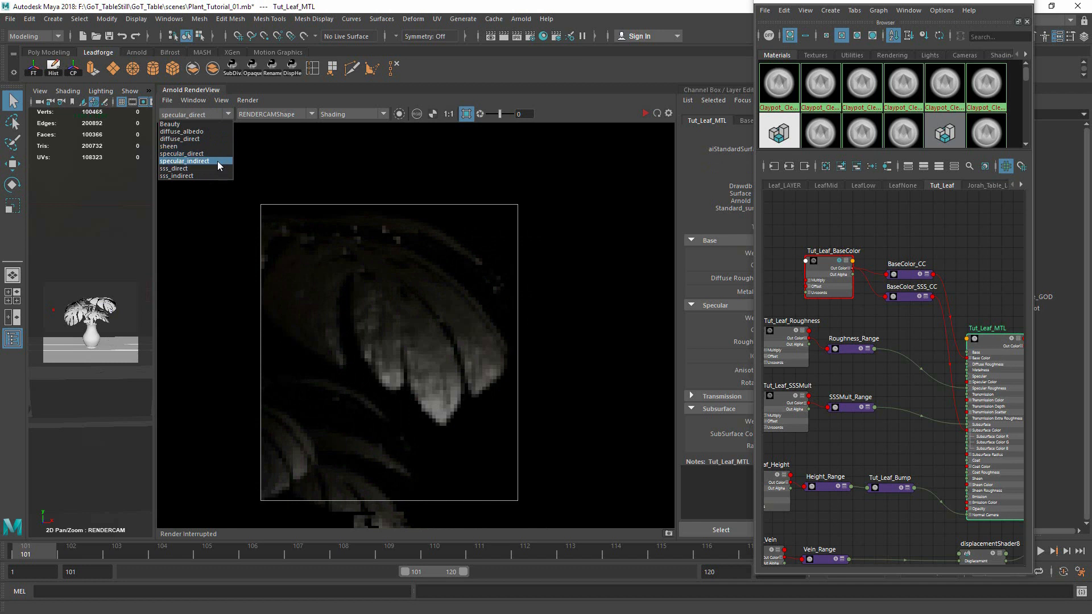
{"action": "left_click", "coordinate": [206, 168]}
{"action": "left_click", "coordinate": [212, 115]}
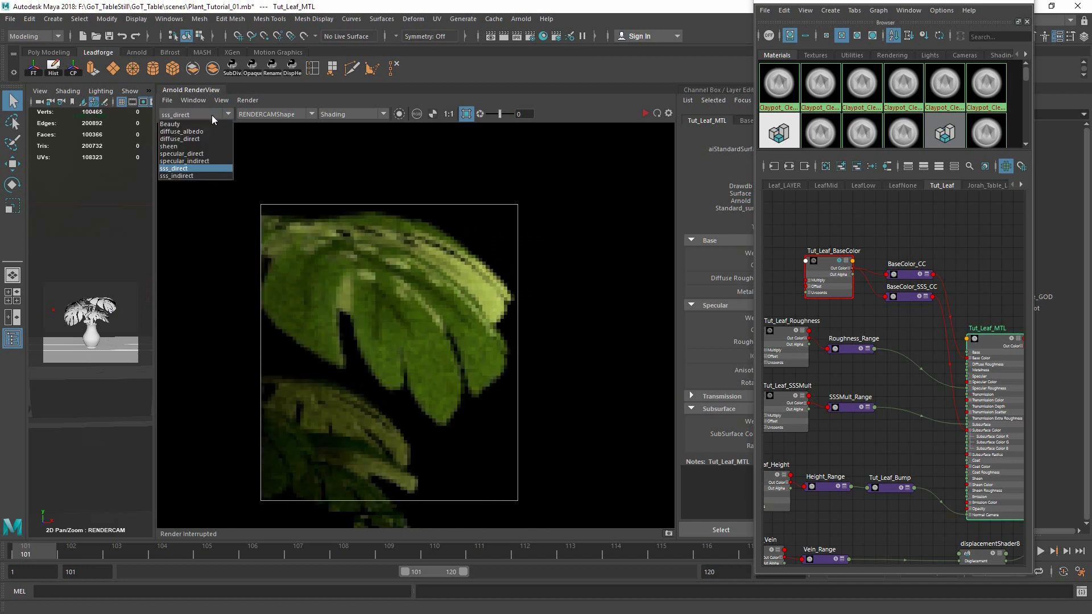
{"action": "left_click", "coordinate": [206, 176]}
{"action": "left_click", "coordinate": [209, 114]}
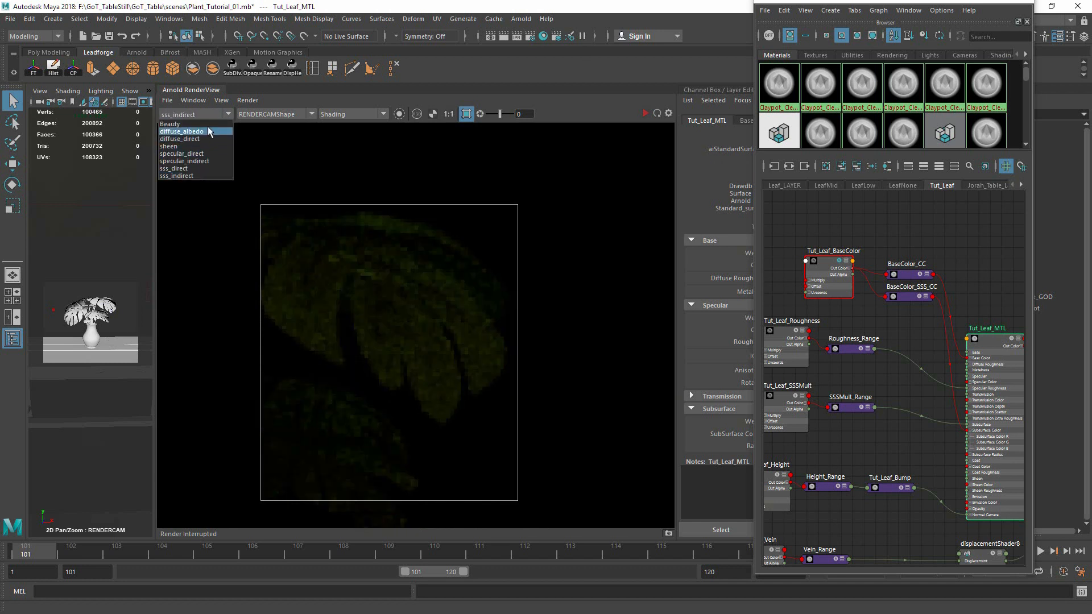
{"action": "left_click", "coordinate": [209, 131]}
{"action": "left_click", "coordinate": [210, 114]}
{"action": "left_click", "coordinate": [174, 124]}
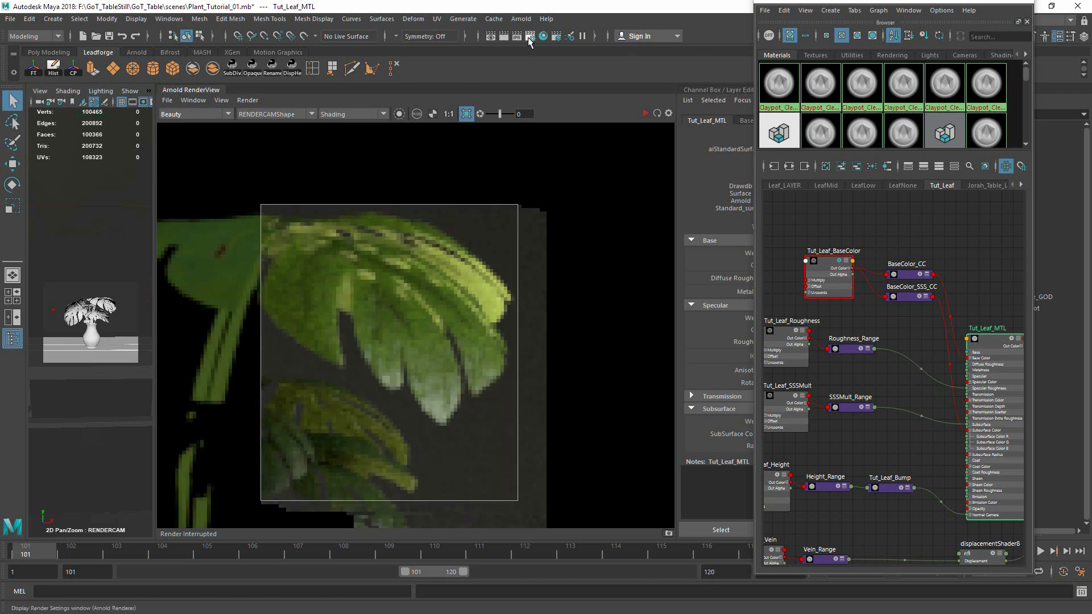
Clear the active AOVs in the render settings, and add diffuse_albedo, diffuse_direct and diffuse_indirect
{"action": "left_click", "coordinate": [529, 36]}
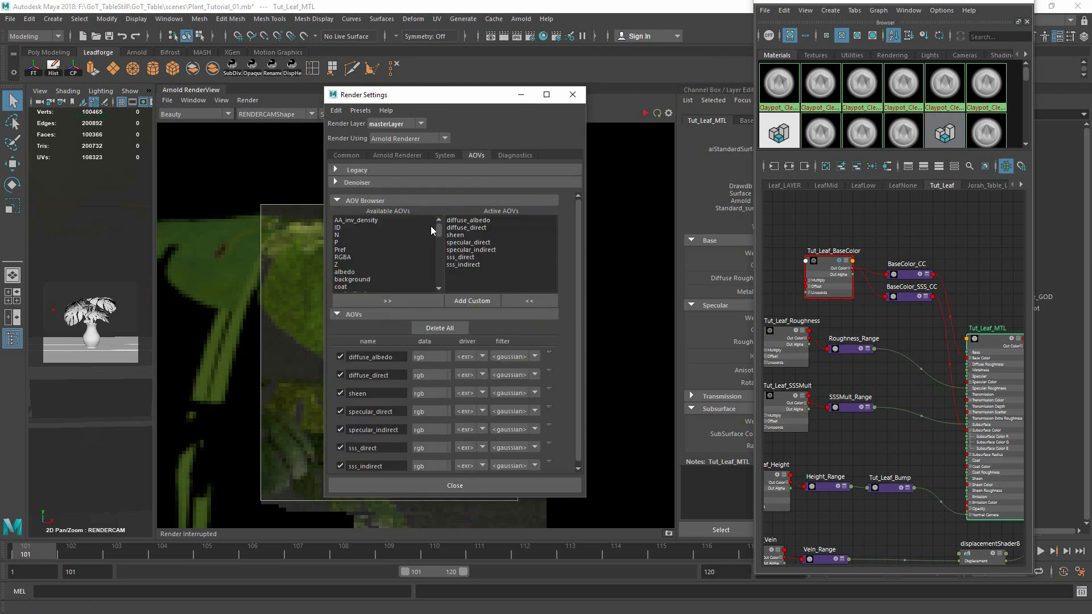
{"action": "left_click_drag", "start_coordinate": [436, 229], "coordinate": [510, 261]}
{"action": "key", "text": "Delete"}
{"action": "left_click_drag", "start_coordinate": [438, 228], "coordinate": [439, 238]}
{"action": "double_click", "coordinate": [388, 249]}
{"action": "double_click", "coordinate": [392, 250]}
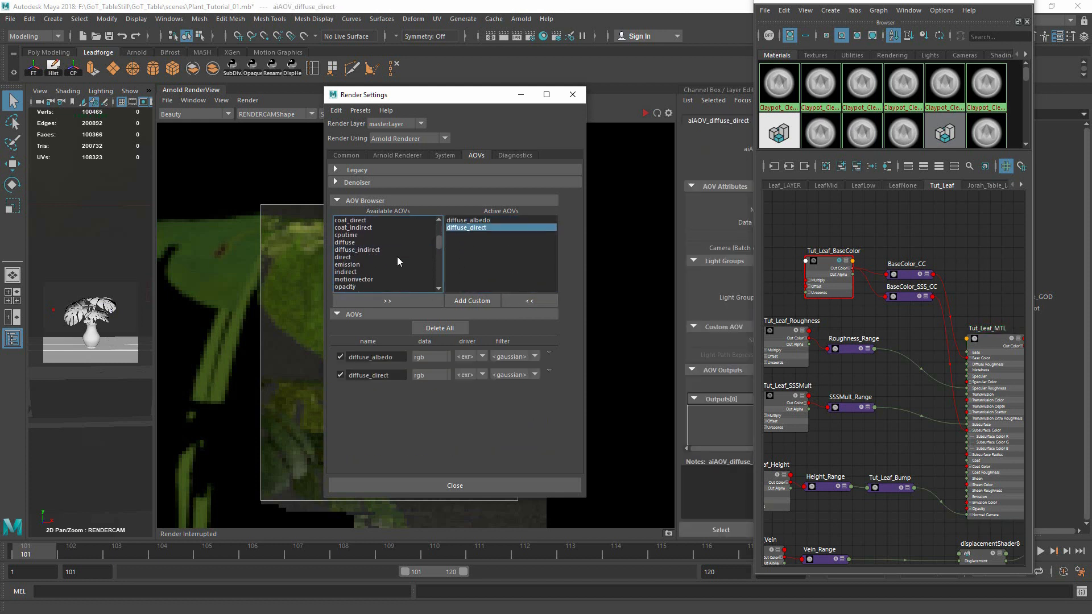
{"action": "double_click", "coordinate": [392, 249]}
Add the specular_direct, specular_indirect, sss_direct and sss_indirect AOVs, and close the render settings
{"action": "left_click_drag", "start_coordinate": [439, 241], "coordinate": [439, 252]}
{"action": "left_click", "coordinate": [388, 272]}
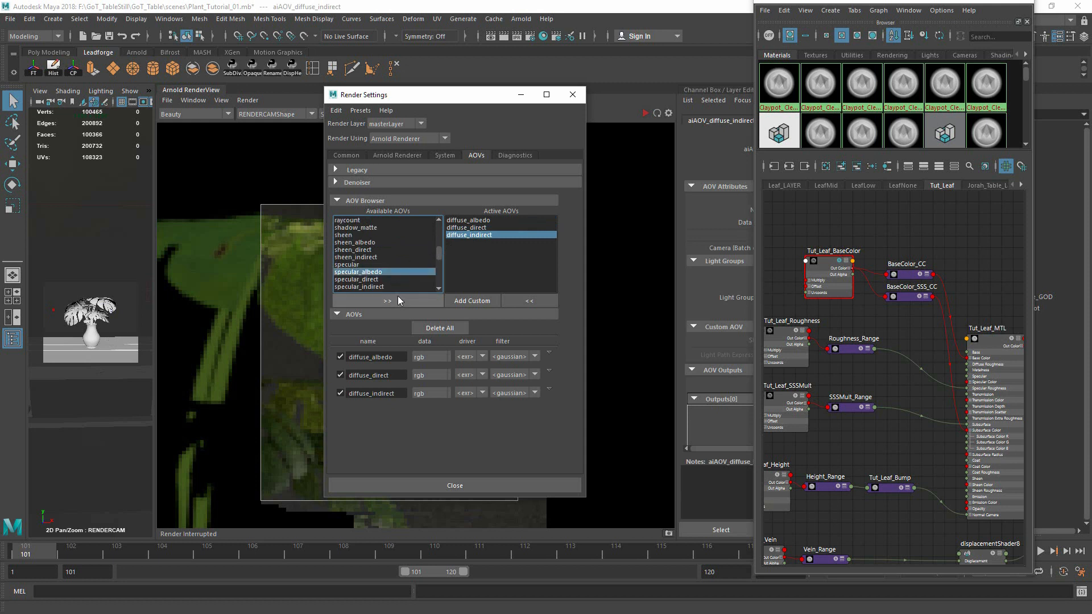
{"action": "double_click", "coordinate": [410, 280]}
{"action": "double_click", "coordinate": [378, 279]}
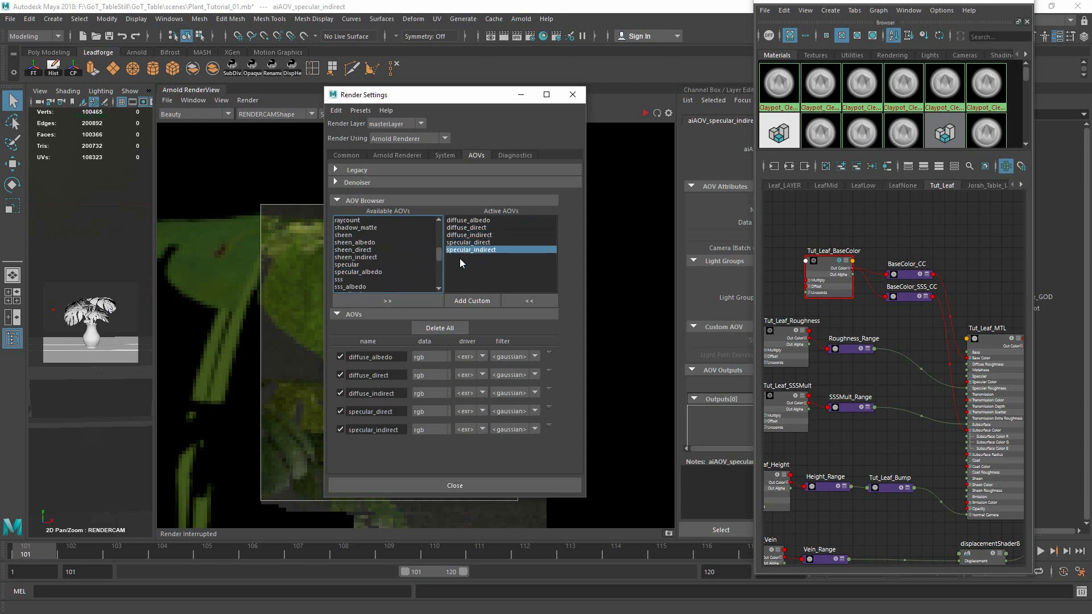
{"action": "left_click_drag", "start_coordinate": [438, 254], "coordinate": [431, 222]}
{"action": "double_click", "coordinate": [389, 250]}
{"action": "left_click", "coordinate": [389, 250]}
{"action": "left_click", "coordinate": [399, 299]}
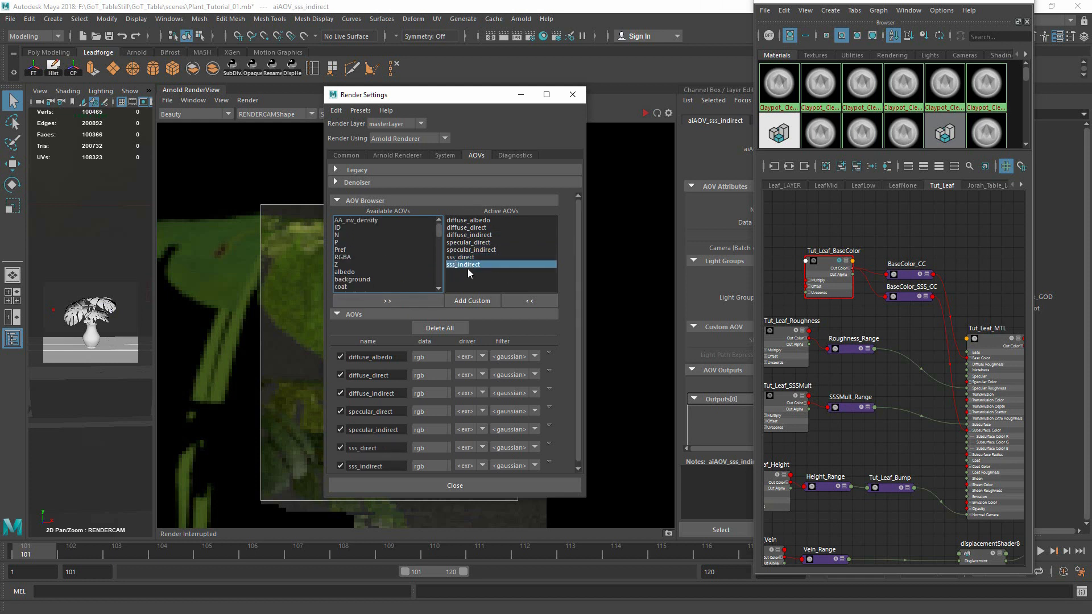
{"action": "left_click", "coordinate": [573, 94]}
Restart the render and examine the leaf's diffuse_albedo, diffuse_direct and diffuse_indirect passes
{"action": "left_click", "coordinate": [645, 113]}
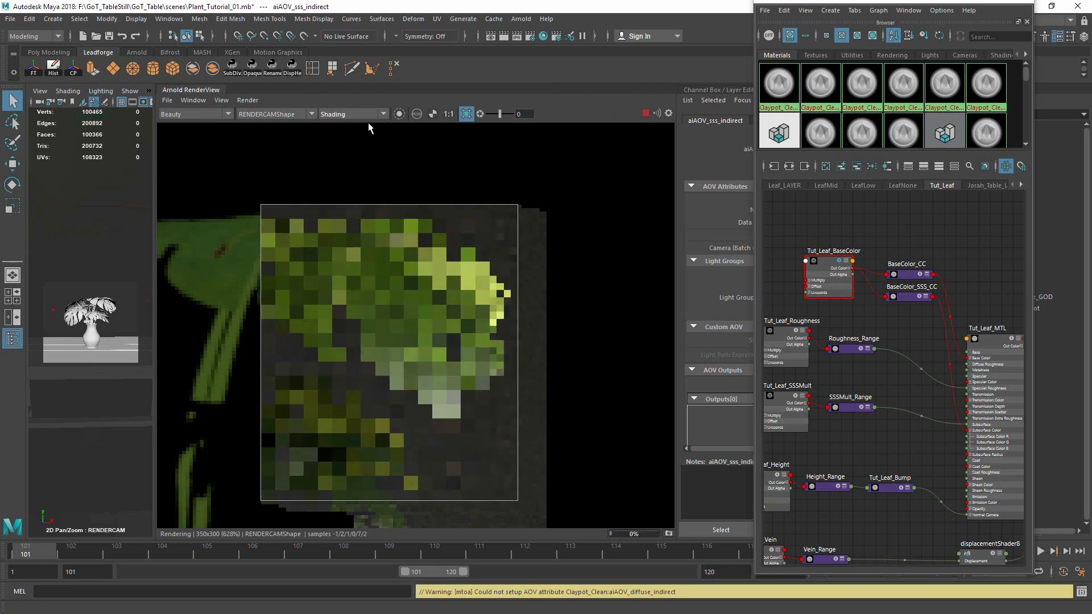
{"action": "left_click", "coordinate": [196, 114]}
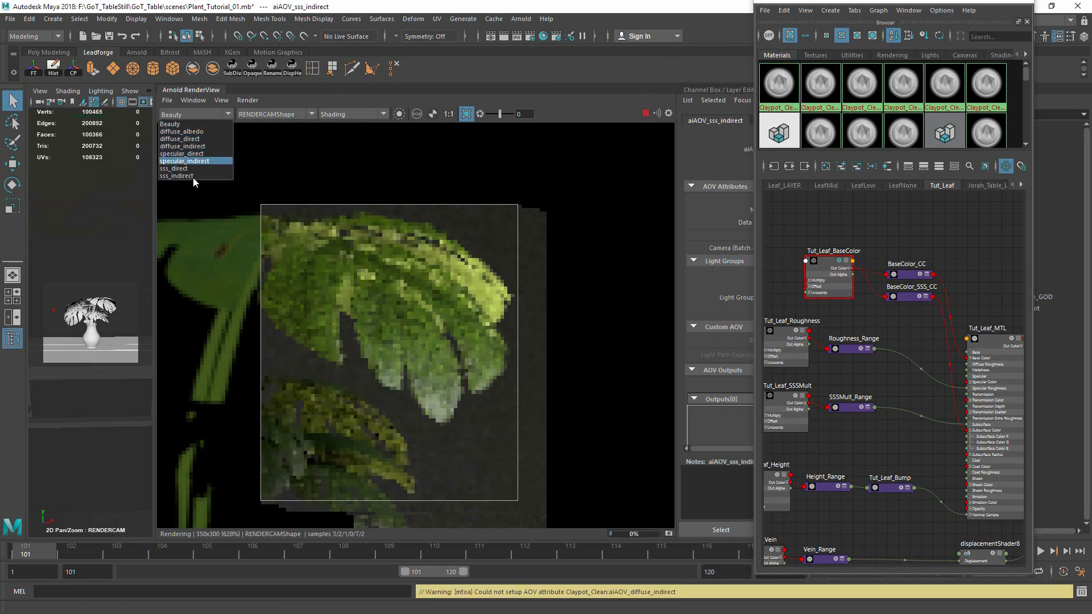
{"action": "left_click", "coordinate": [182, 131]}
{"action": "left_click", "coordinate": [203, 114]}
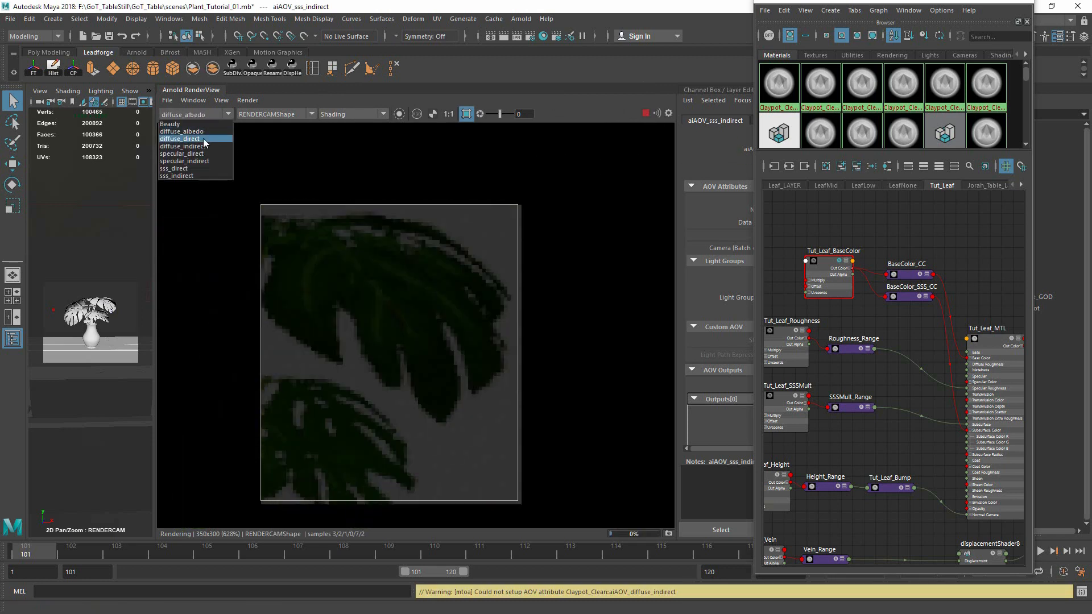
{"action": "left_click", "coordinate": [203, 139]}
{"action": "left_click", "coordinate": [207, 115]}
{"action": "left_click", "coordinate": [213, 146]}
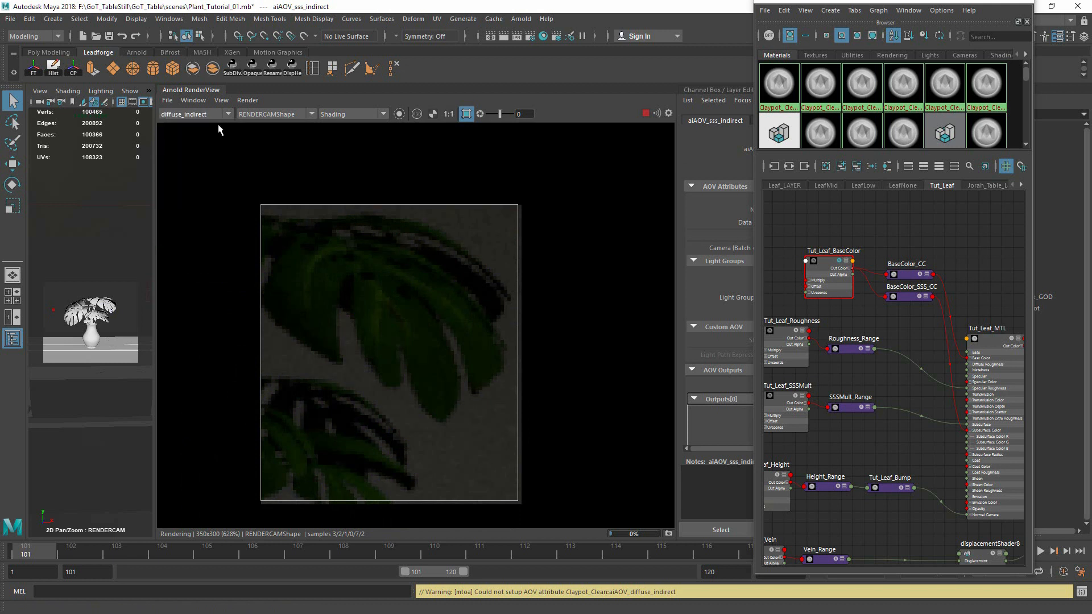
Examine the specular_direct, specular_indirect and sss_indirect passes, and switch the render view back to Beauty
{"action": "left_click", "coordinate": [216, 115]}
{"action": "left_click", "coordinate": [214, 153]}
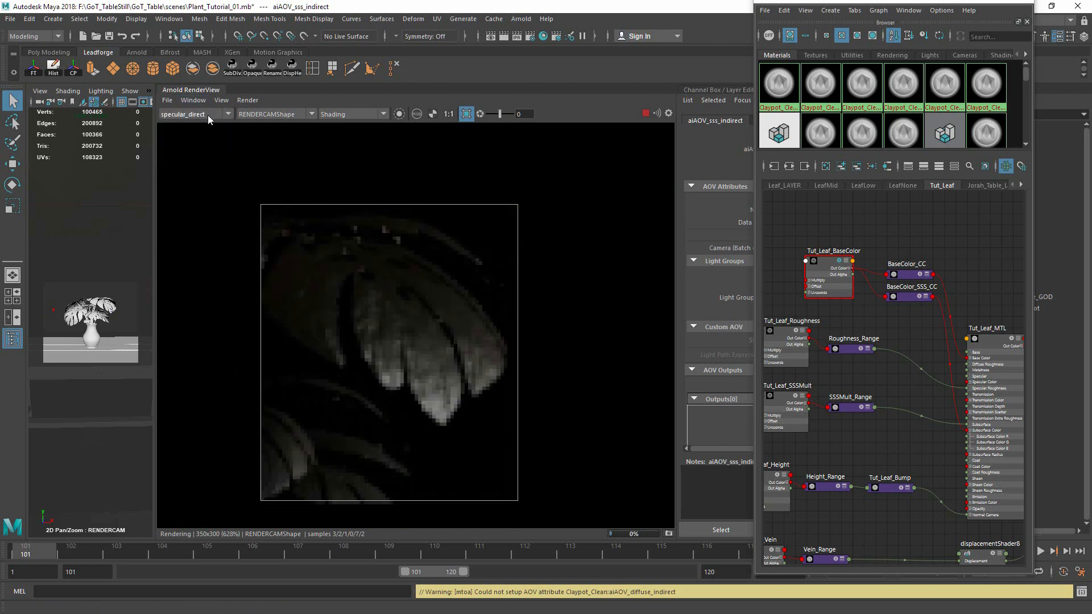
{"action": "left_click", "coordinate": [207, 114]}
{"action": "left_click", "coordinate": [205, 161]}
{"action": "left_click", "coordinate": [212, 113]}
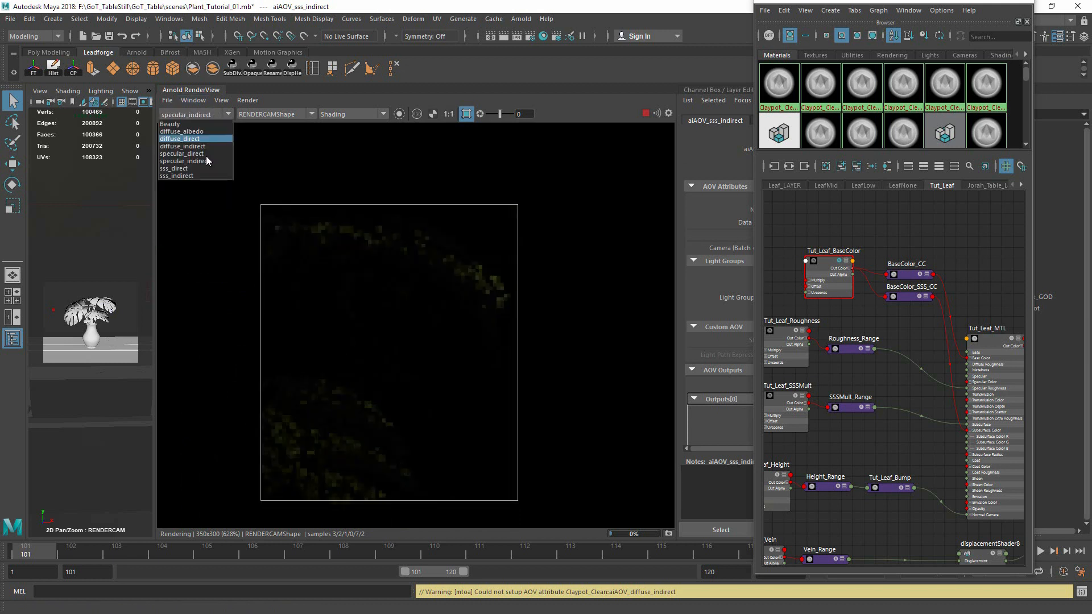
{"action": "left_click", "coordinate": [206, 176]}
{"action": "left_click", "coordinate": [213, 115]}
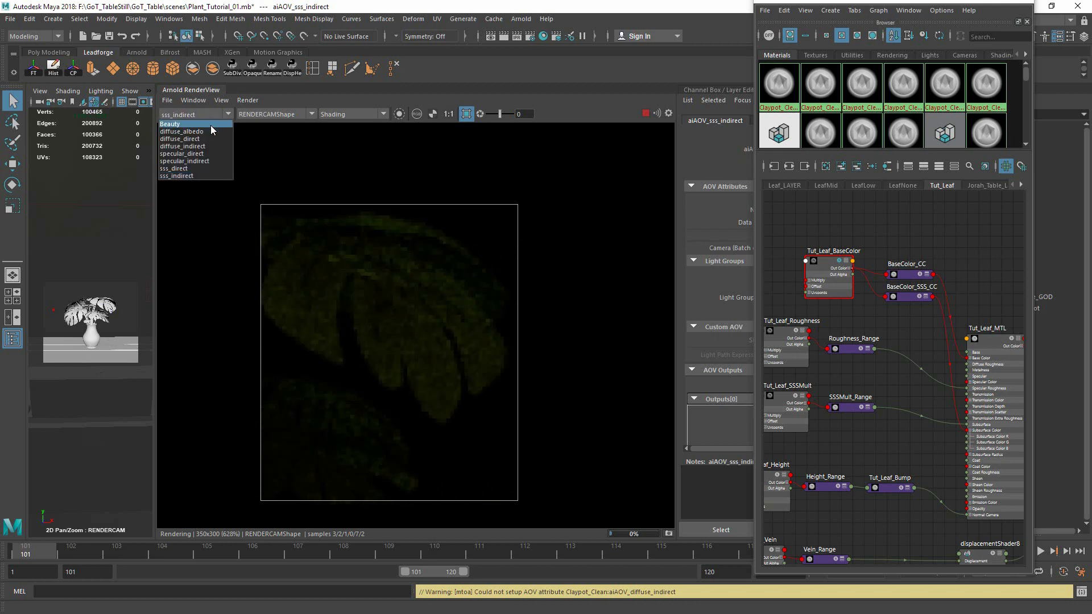
{"action": "left_click", "coordinate": [211, 124]}
Look through the render view's toolbar icon options and preview the leaf region with the Basic debug shading mode
{"action": "left_click", "coordinate": [247, 101]}
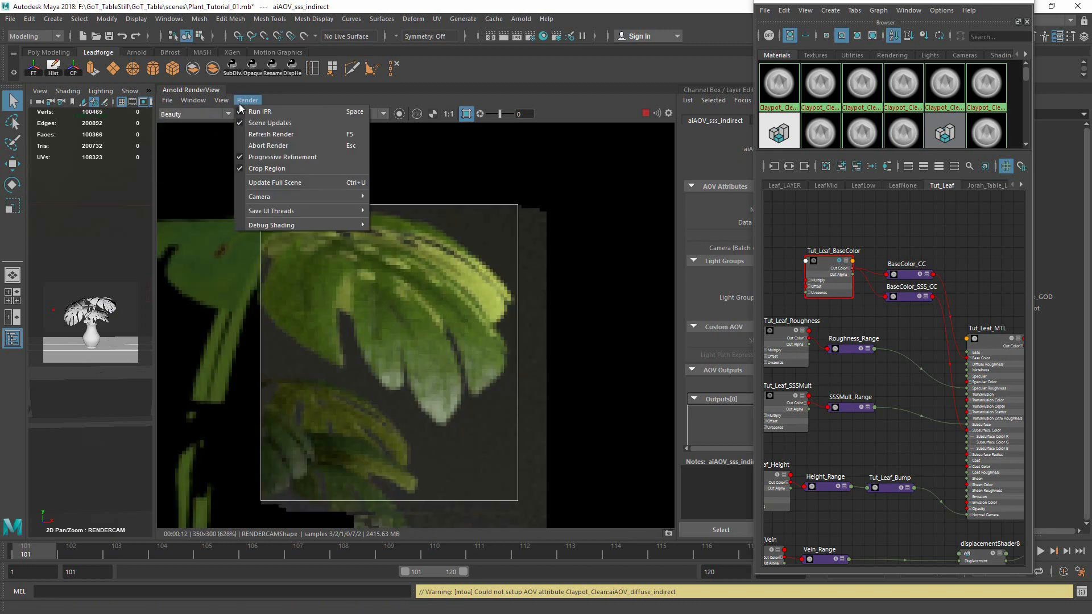
{"action": "mouse_move", "coordinate": [194, 101]}
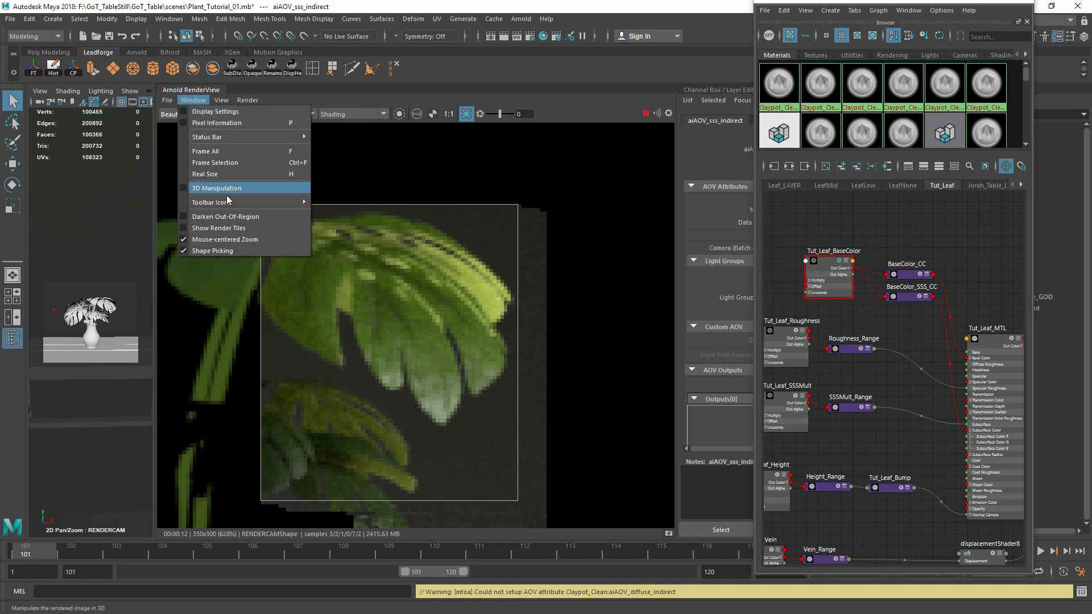
{"action": "mouse_move", "coordinate": [248, 204]}
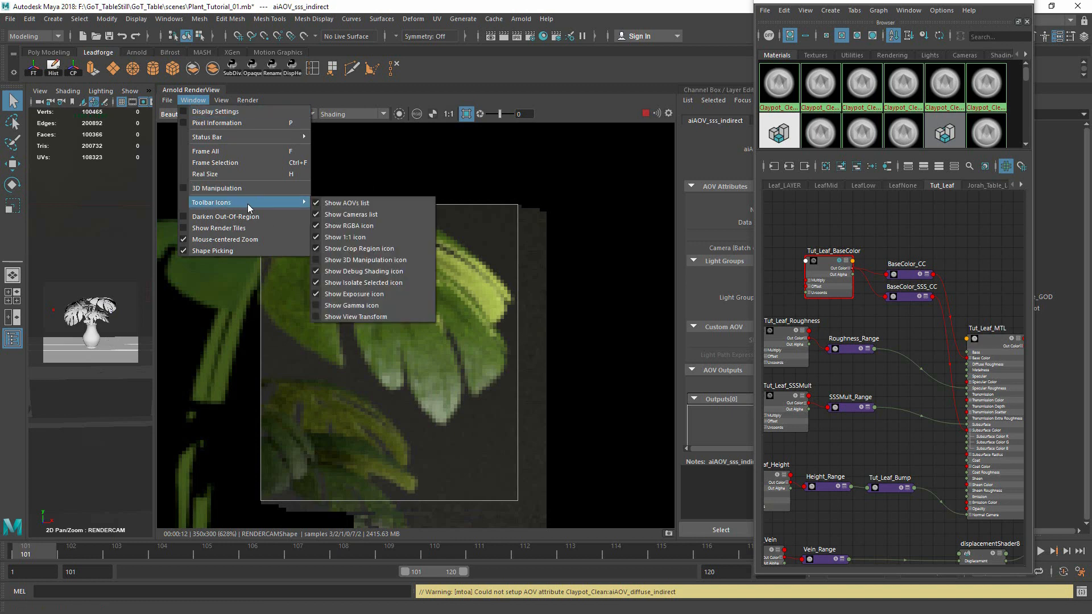
{"action": "left_click", "coordinate": [385, 271]}
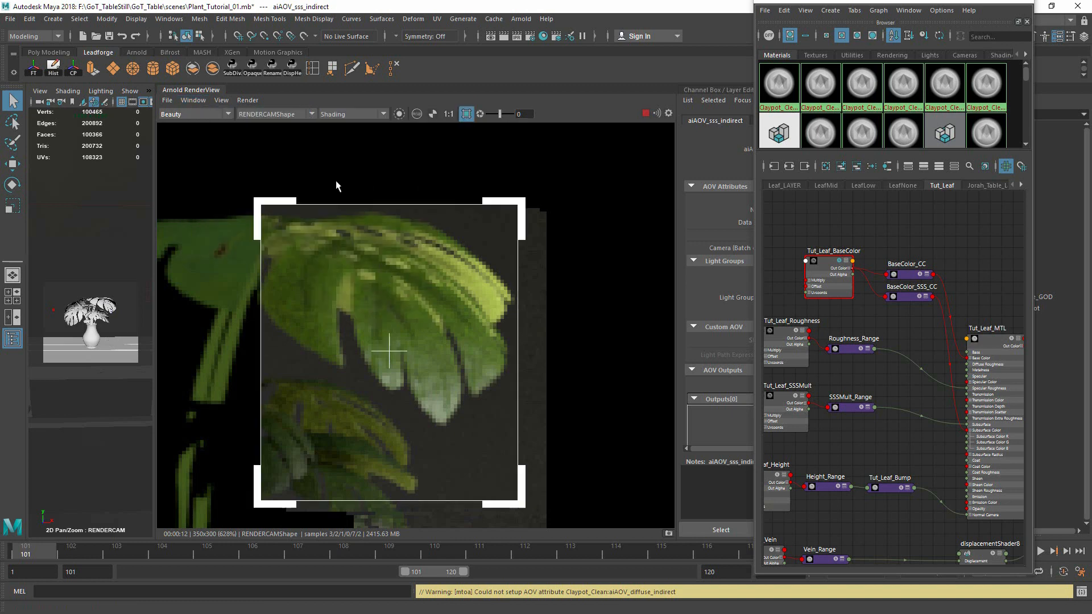
{"action": "left_click", "coordinate": [353, 115]}
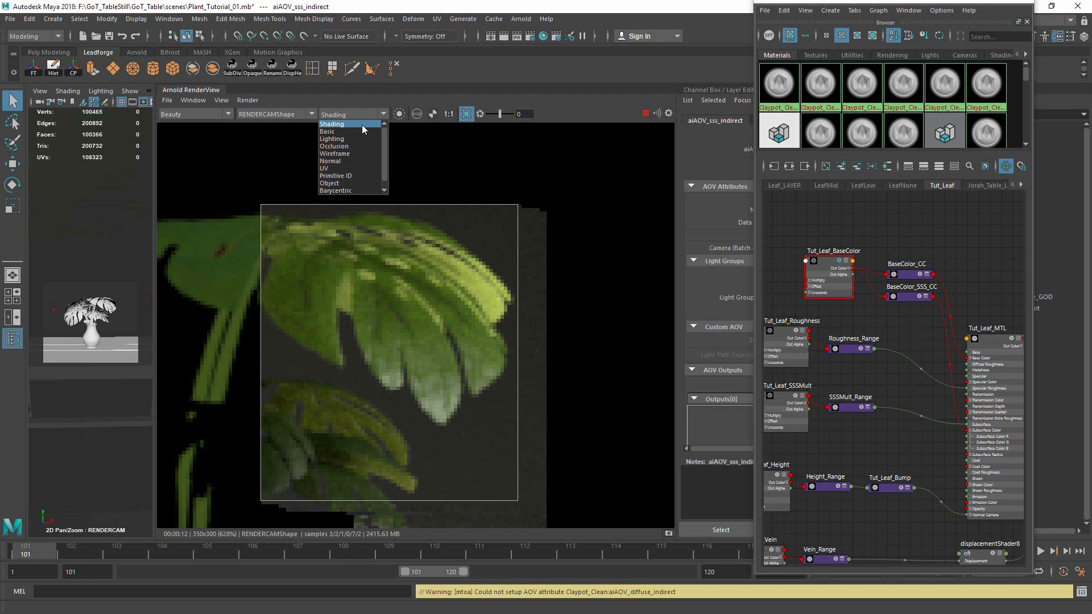
{"action": "left_click", "coordinate": [355, 132]}
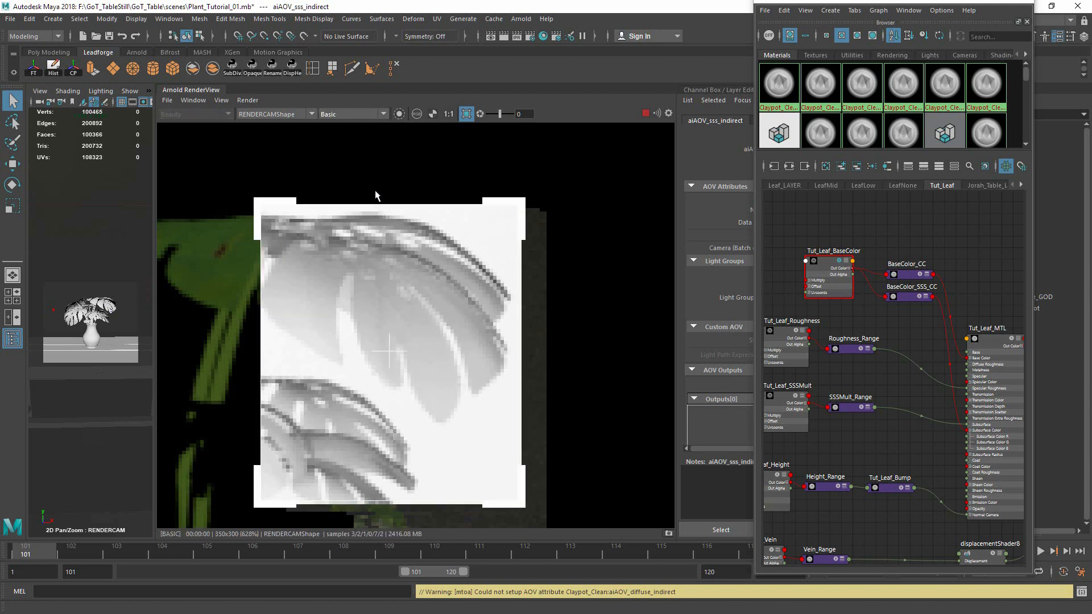
{"action": "left_click", "coordinate": [340, 114]}
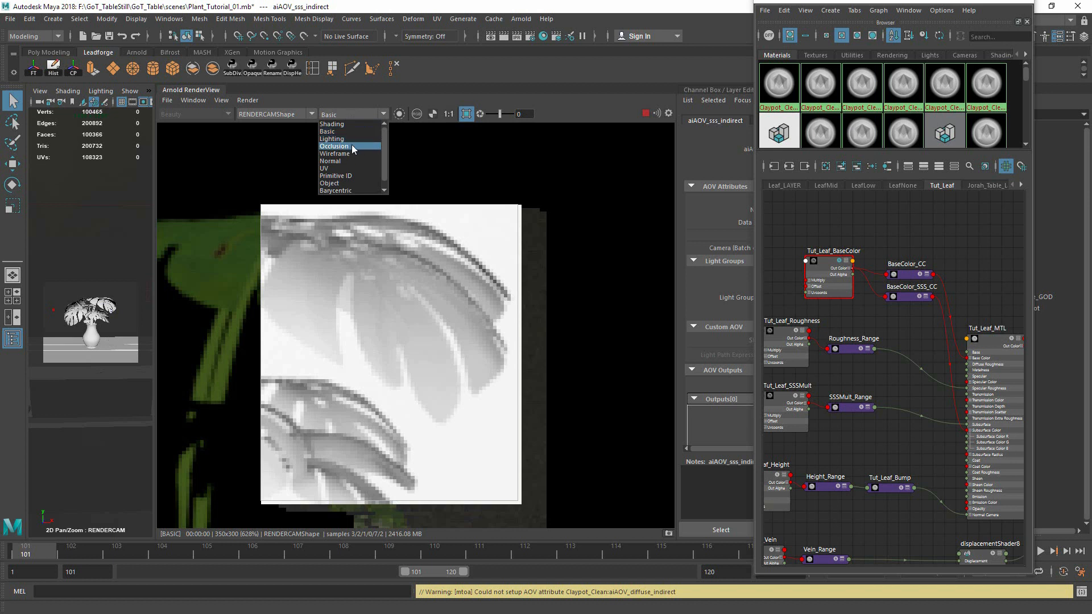
{"action": "left_click", "coordinate": [355, 130]}
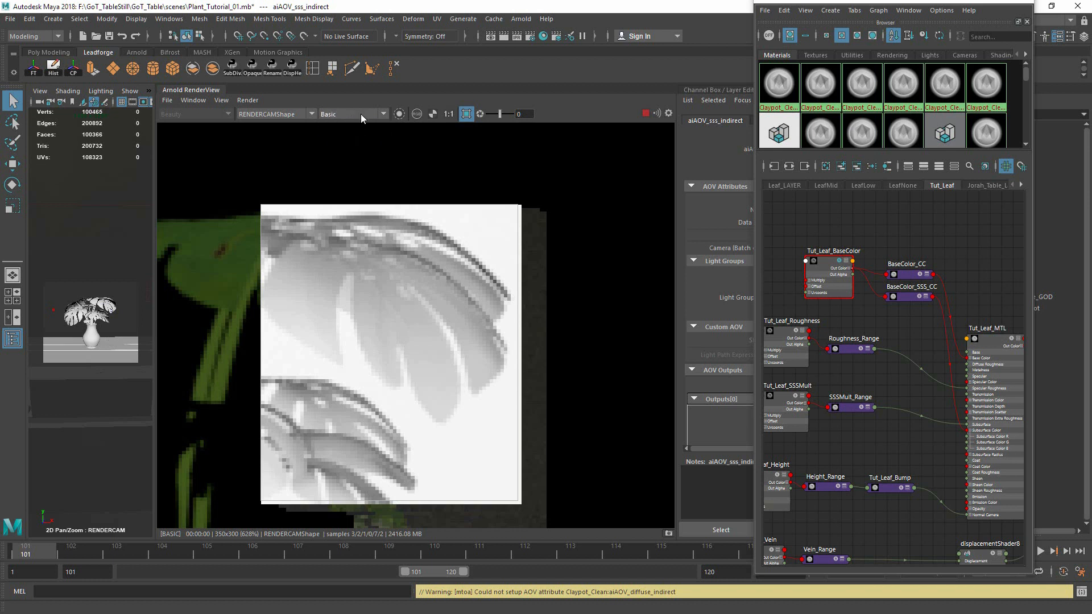
Preview the leaf region in the Lighting, Occlusion, Wireframe and Normal debug shading modes
{"action": "left_click", "coordinate": [360, 114]}
{"action": "left_click", "coordinate": [356, 139]}
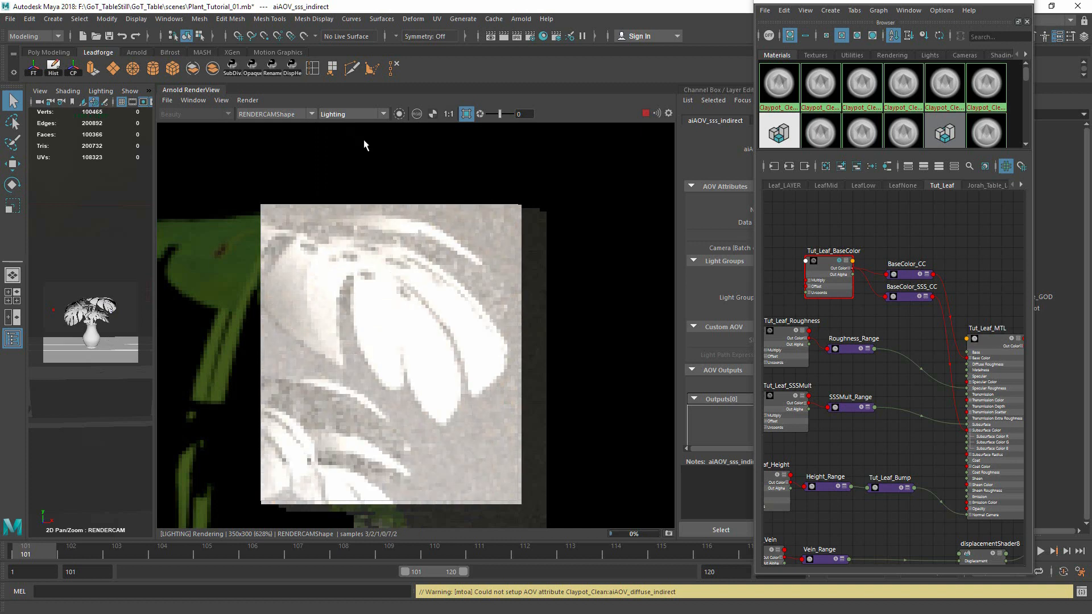
{"action": "left_click", "coordinate": [358, 116]}
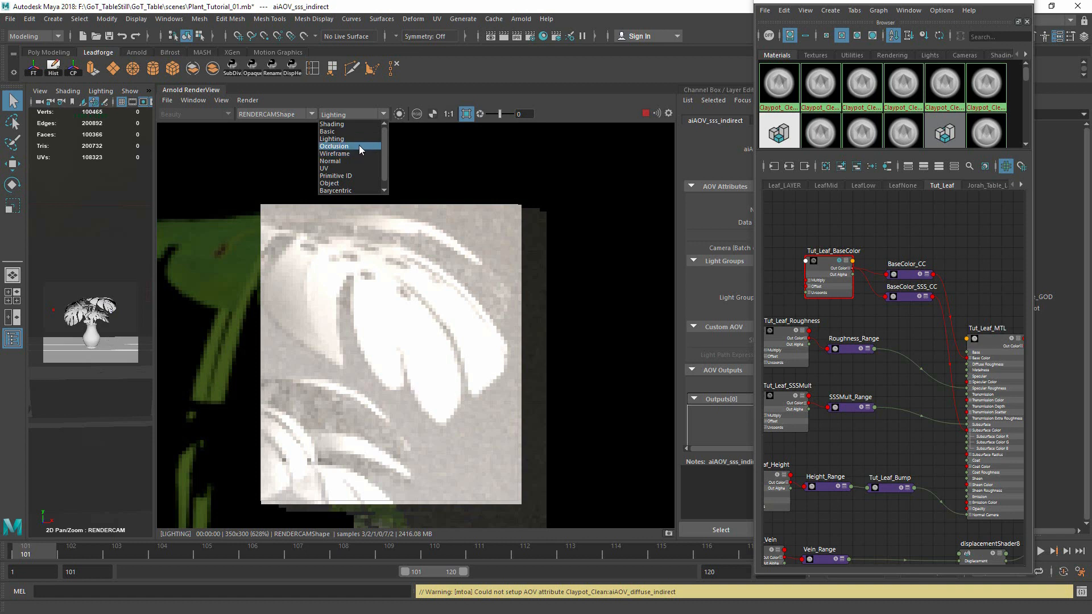
{"action": "left_click", "coordinate": [360, 146]}
{"action": "left_click", "coordinate": [359, 114]}
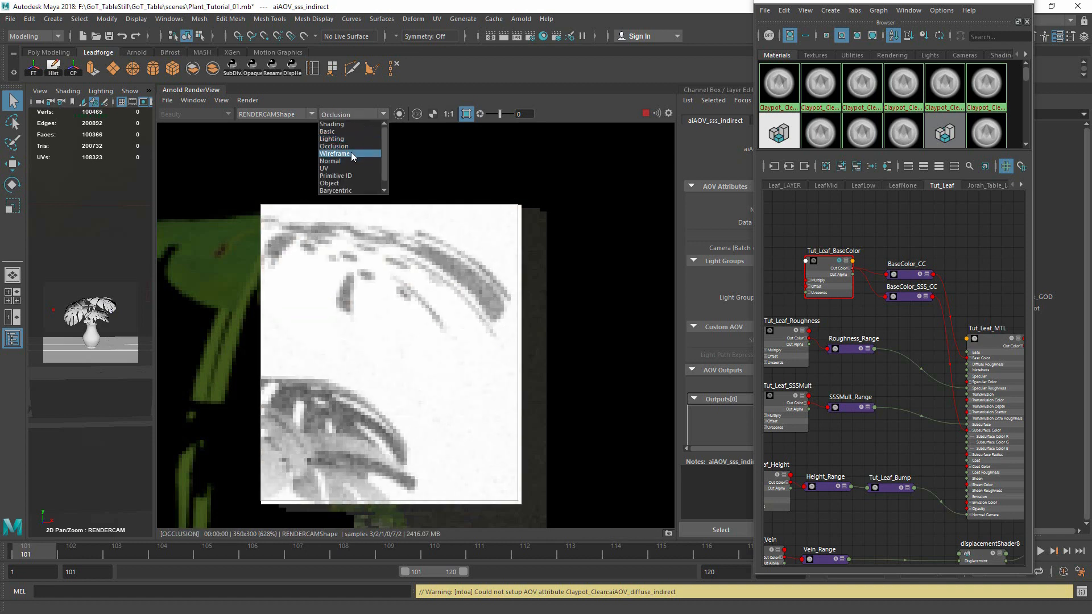
{"action": "left_click", "coordinate": [353, 153]}
{"action": "left_click", "coordinate": [361, 113]}
{"action": "left_click", "coordinate": [348, 161]}
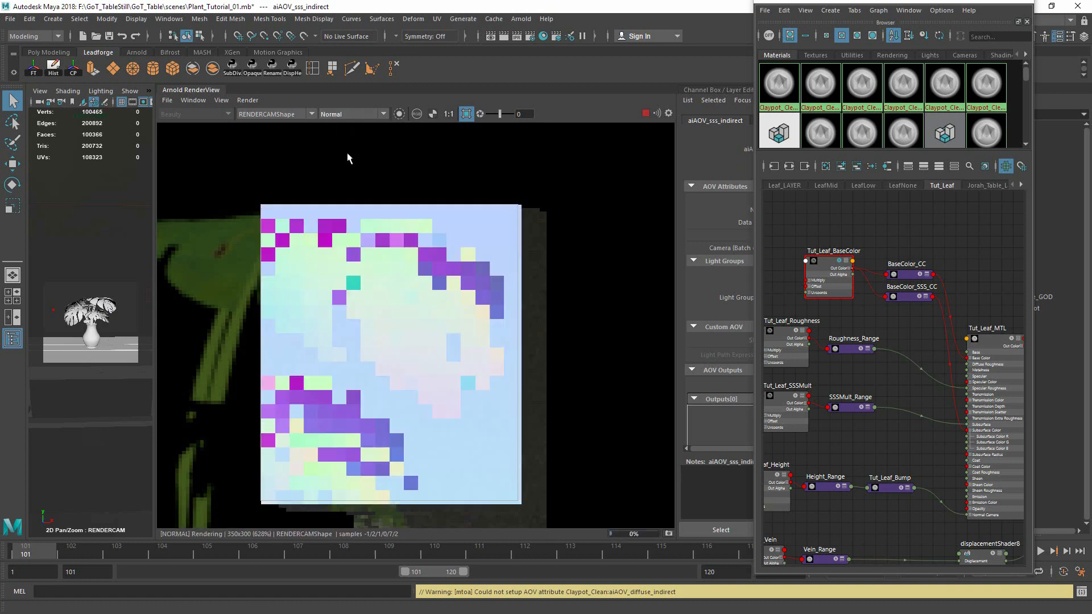
Preview the UV, Primitive ID, Object and Barycentric debug modes, and return the render view to Shading
{"action": "left_click", "coordinate": [359, 116]}
{"action": "left_click", "coordinate": [346, 166]}
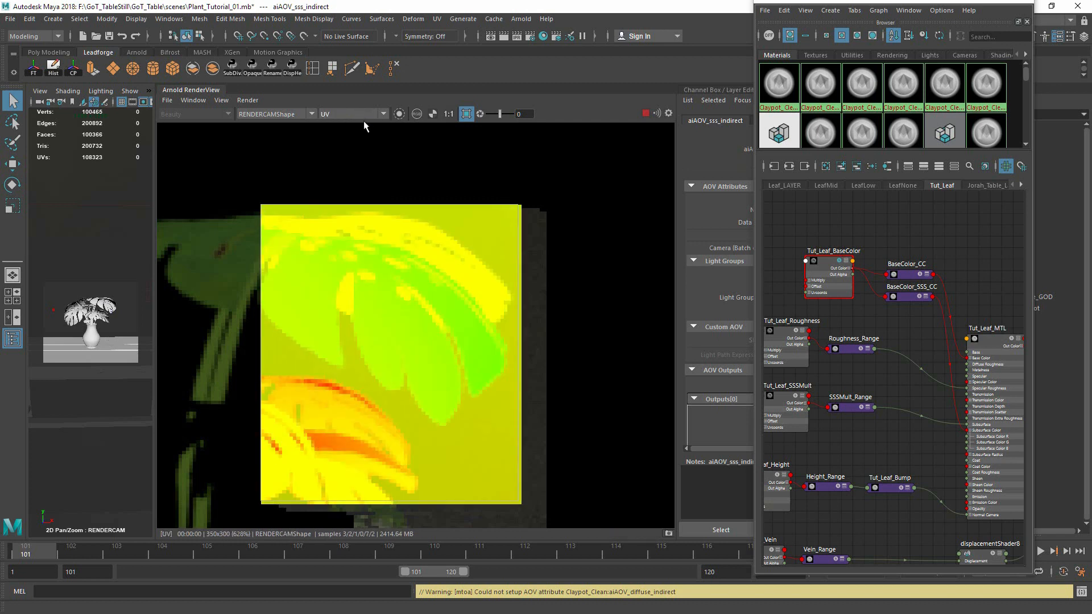
{"action": "left_click", "coordinate": [361, 115]}
{"action": "left_click", "coordinate": [352, 177]}
{"action": "left_click", "coordinate": [367, 114]}
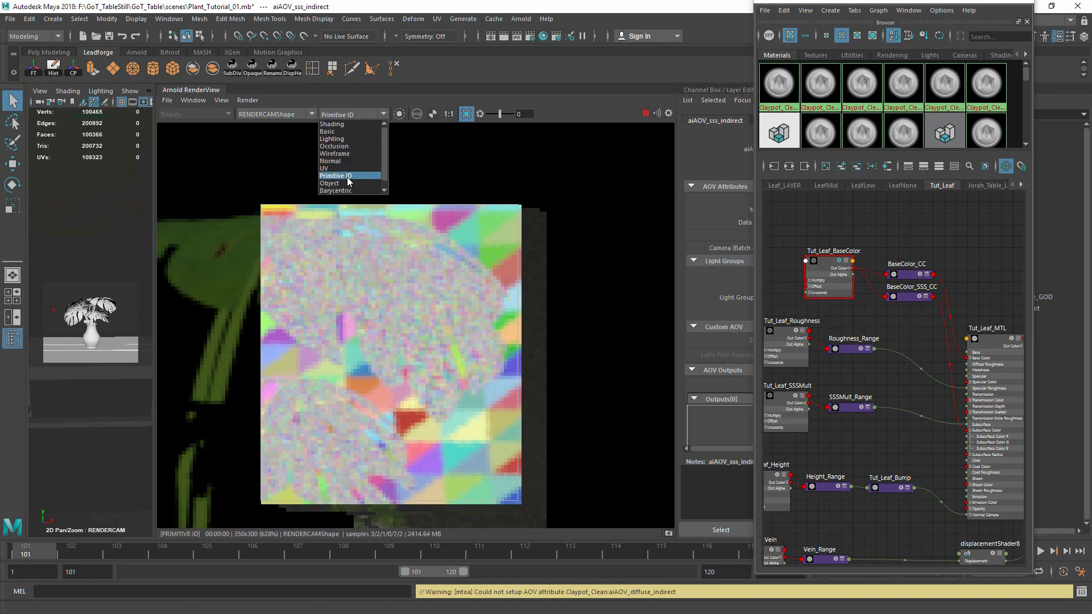
{"action": "left_click", "coordinate": [359, 183]}
{"action": "left_click", "coordinate": [370, 114]}
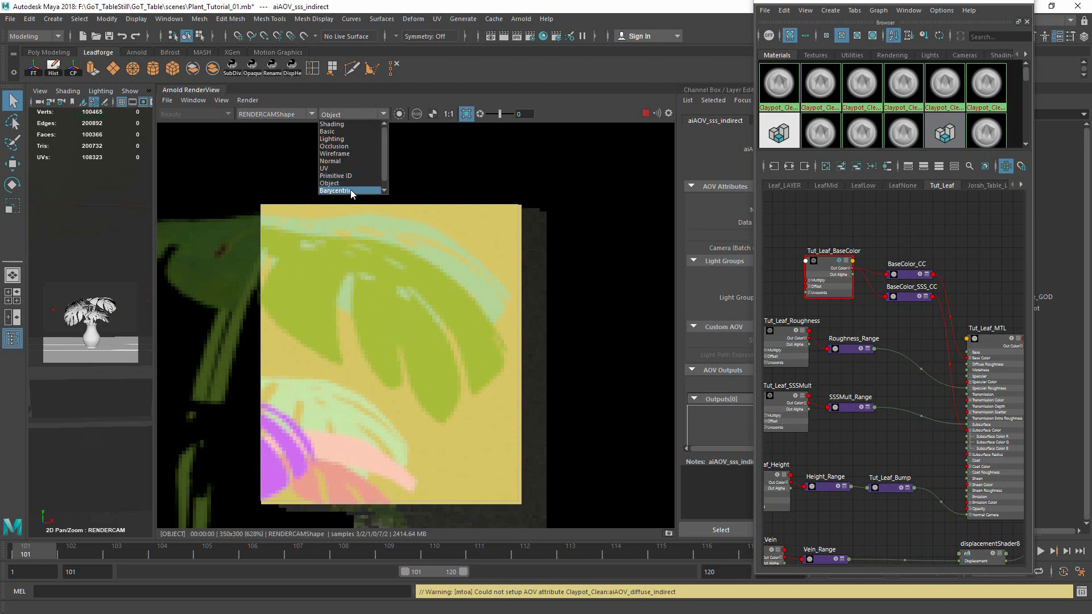
{"action": "left_click", "coordinate": [350, 189]}
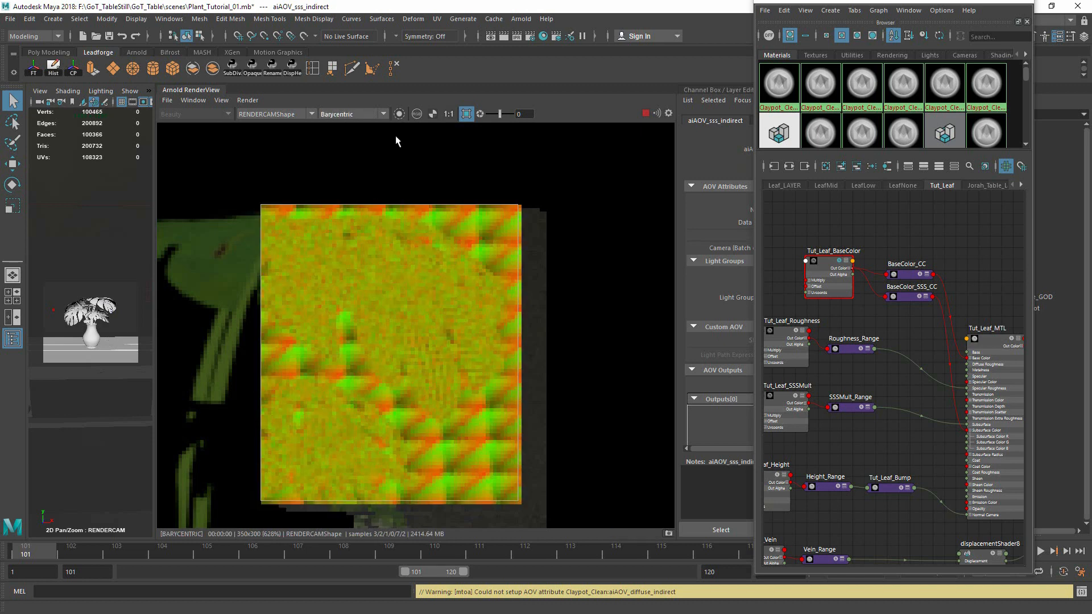
{"action": "left_click", "coordinate": [361, 114]}
{"action": "left_click", "coordinate": [331, 124]}
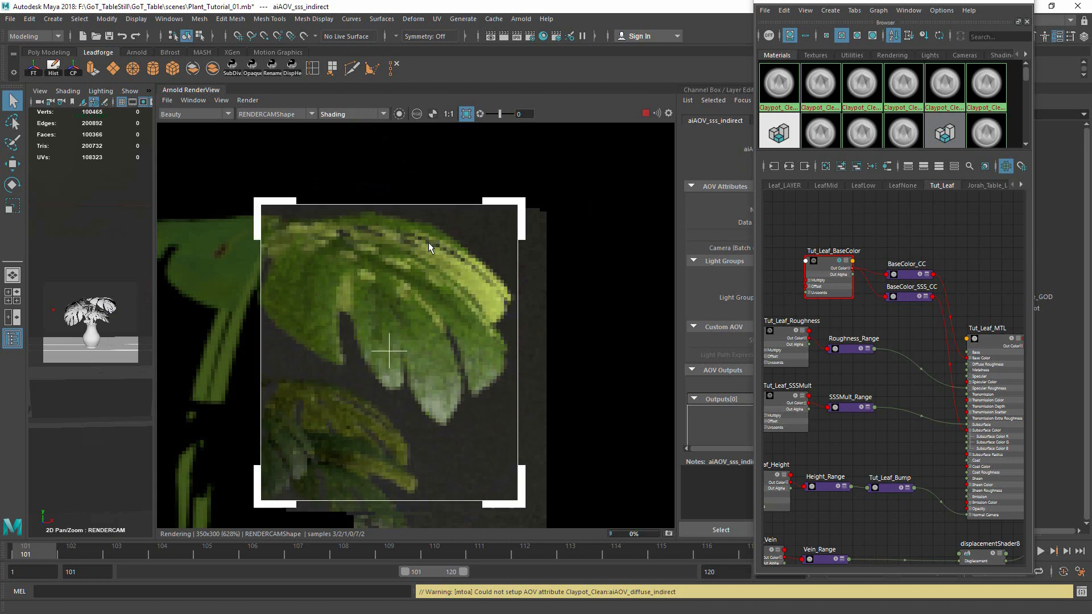
Set the Tut_Leaf_MTL subsurface scale to 0.5 and adjust the saturation of its subsurface radius colour
{"action": "left_click_drag", "start_coordinate": [915, 255], "coordinate": [661, 257], "text": "super"}
{"action": "left_click", "coordinate": [620, 333]}
{"action": "middle_click_drag", "start_coordinate": [543, 336], "coordinate": [592, 315], "text": "alt"}
{"action": "left_click", "coordinate": [522, 361]}
{"action": "left_click", "coordinate": [624, 297]}
{"action": "scroll", "coordinate": [740, 364], "scroll_direction": "down", "scroll_amount": 2}
{"action": "left_click_drag", "start_coordinate": [795, 388], "coordinate": [718, 386]}
{"action": "type", "text": ".5"}
{"action": "key", "text": "Return"}
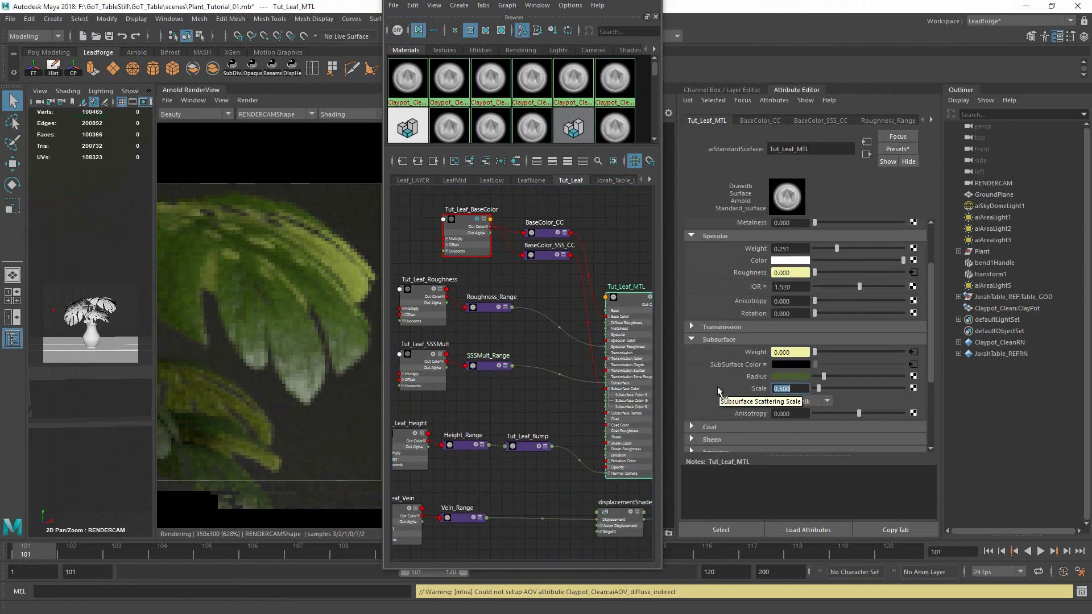
{"action": "left_click", "coordinate": [792, 377]}
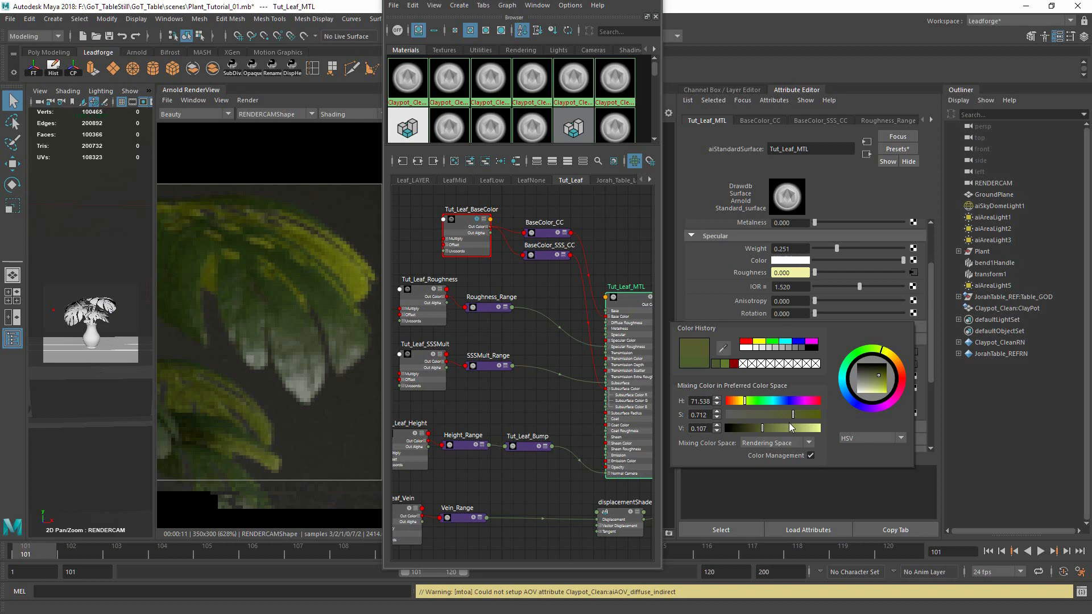
{"action": "left_click", "coordinate": [792, 416]}
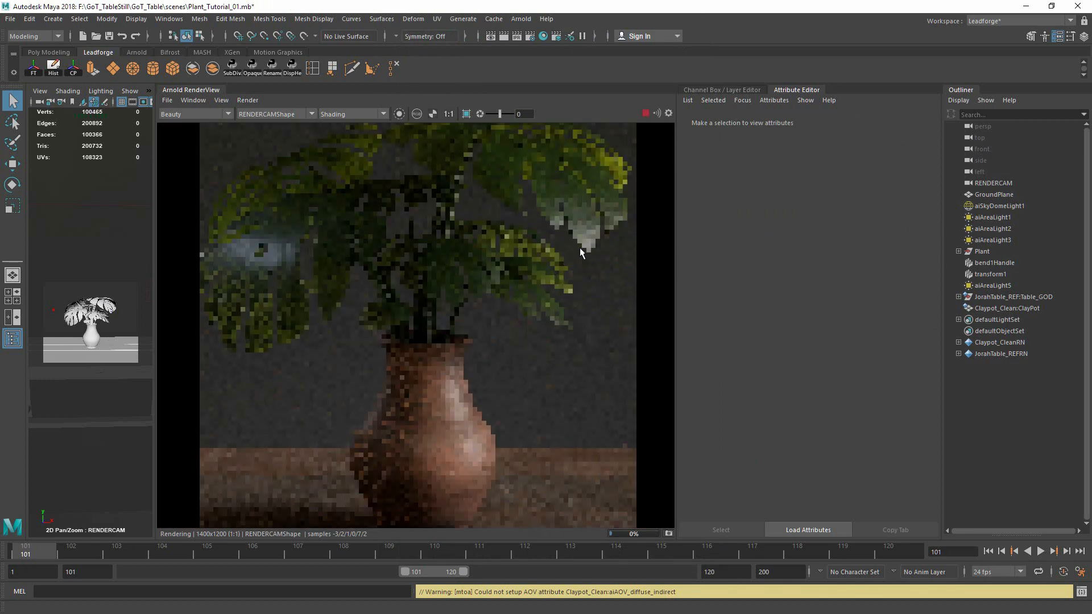
Limit the render to a crop region around the whole plant and pot, and open Arnold's Light Manager
{"action": "scroll", "coordinate": [518, 293], "scroll_direction": "down", "scroll_amount": 3}
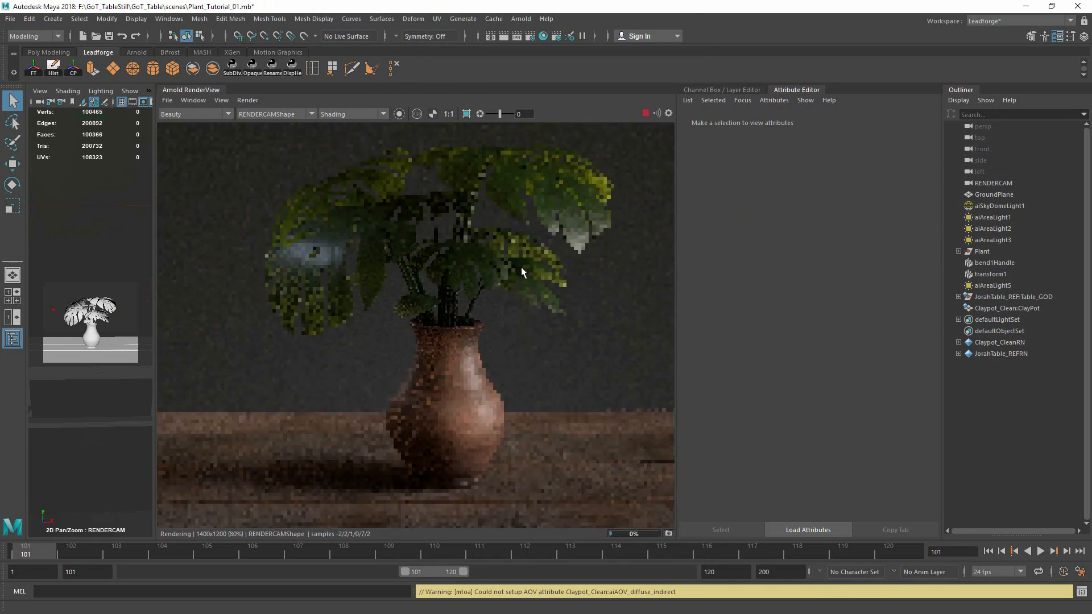
{"action": "scroll", "coordinate": [414, 281], "scroll_direction": "down", "scroll_amount": 1}
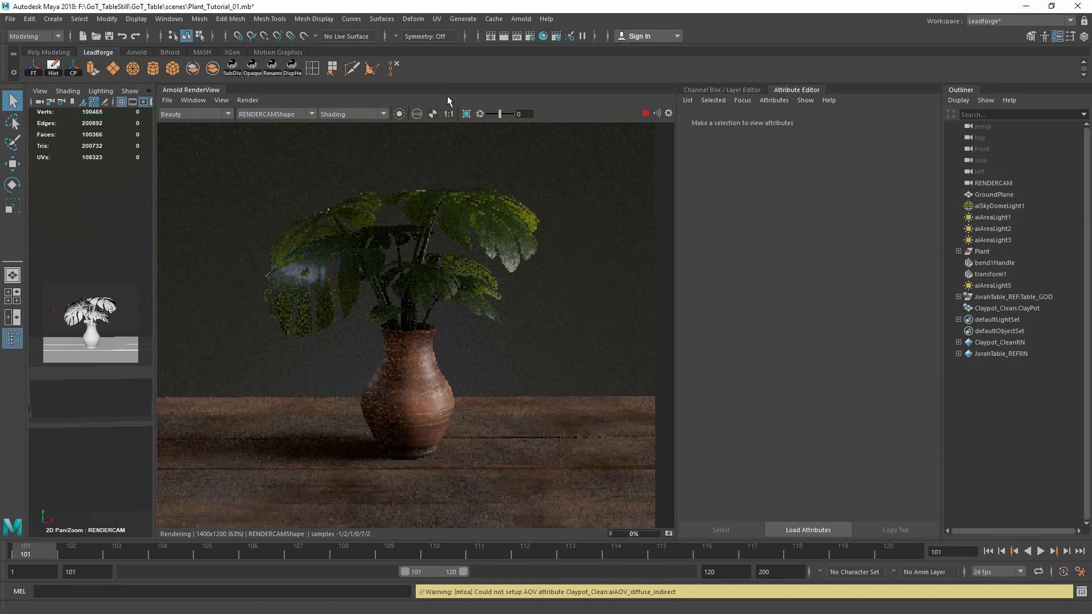
{"action": "left_click", "coordinate": [466, 114]}
{"action": "left_click", "coordinate": [527, 18]}
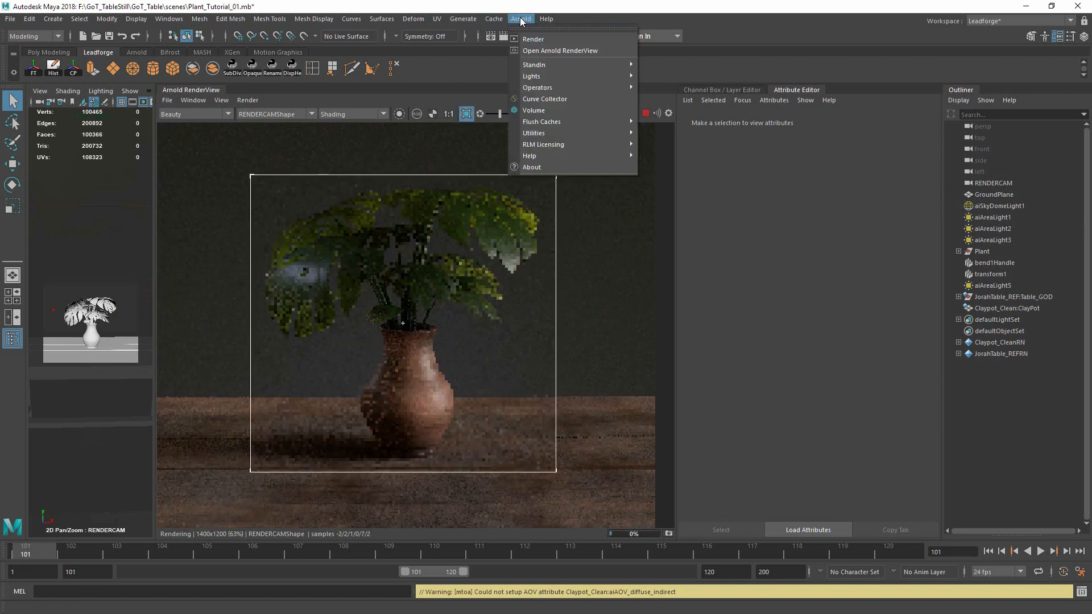
{"action": "mouse_move", "coordinate": [599, 135]}
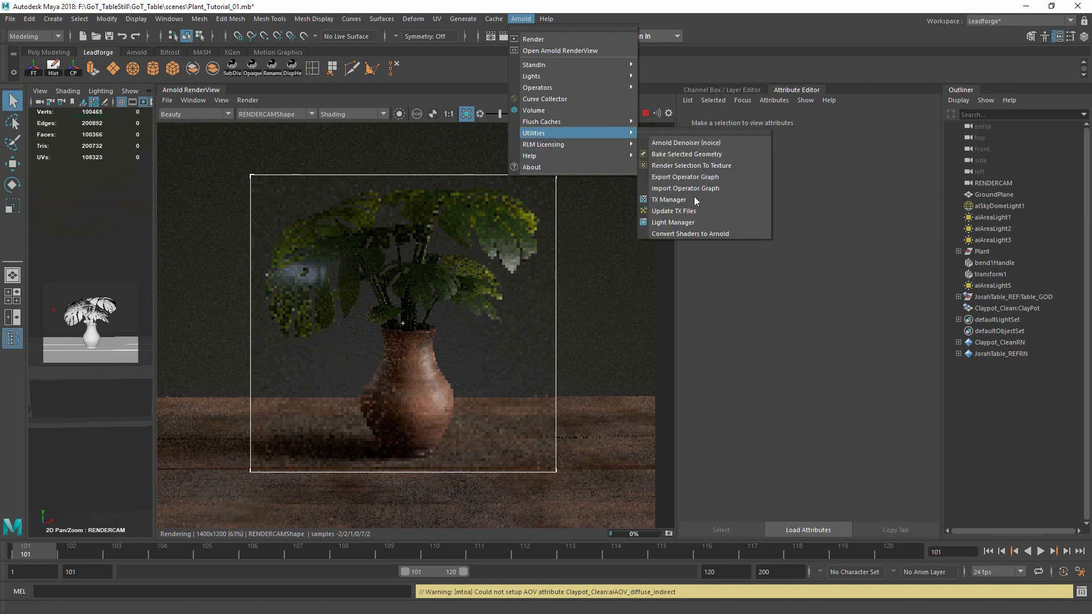
{"action": "left_click", "coordinate": [695, 223]}
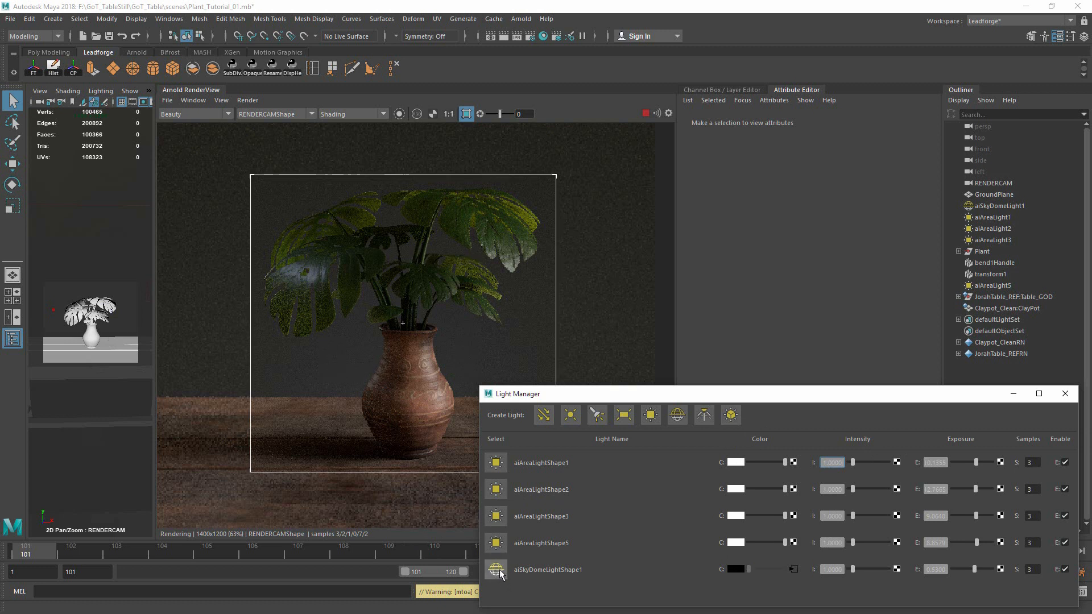
Render with Isolate Selected and examine the contributions of aiSkyDomeLightShape1, aiAreaLightShape5 and aiAreaLightShape3 in turn
{"action": "left_click", "coordinate": [399, 114]}
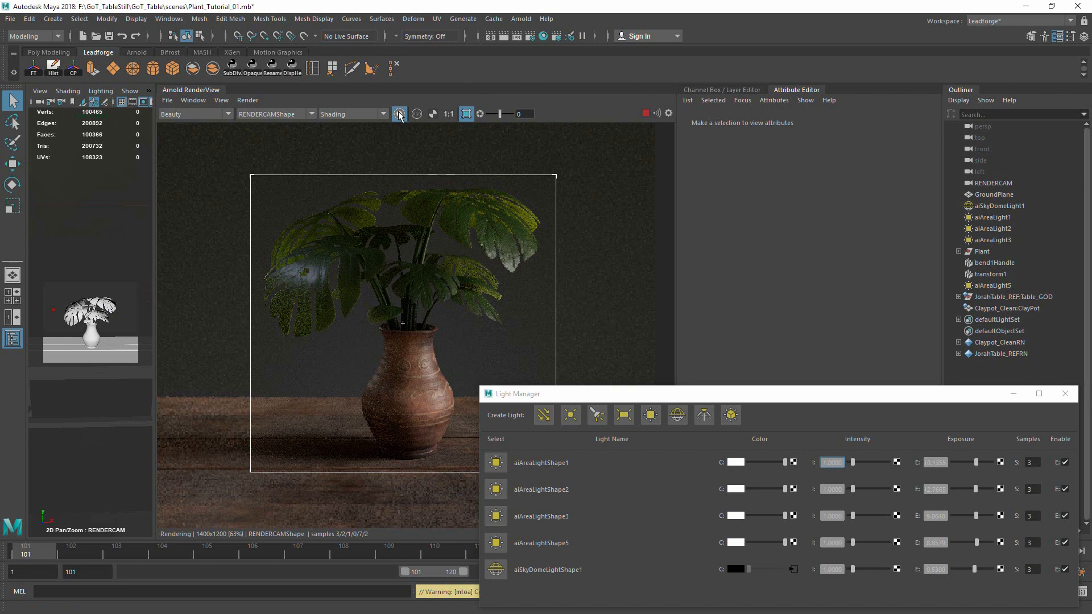
{"action": "left_click", "coordinate": [499, 570]}
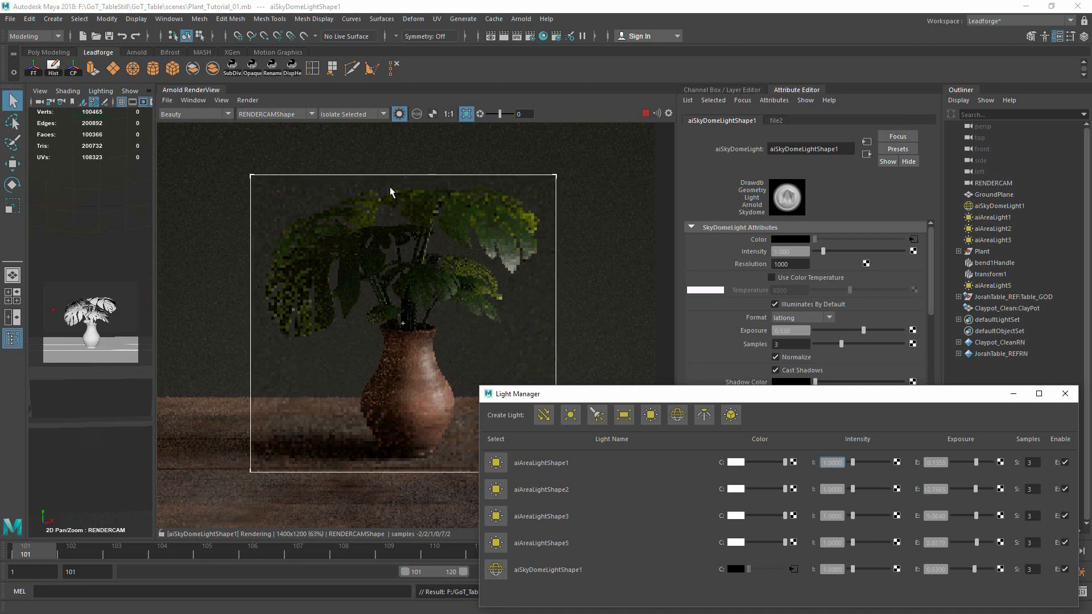
{"action": "left_click", "coordinate": [496, 542]}
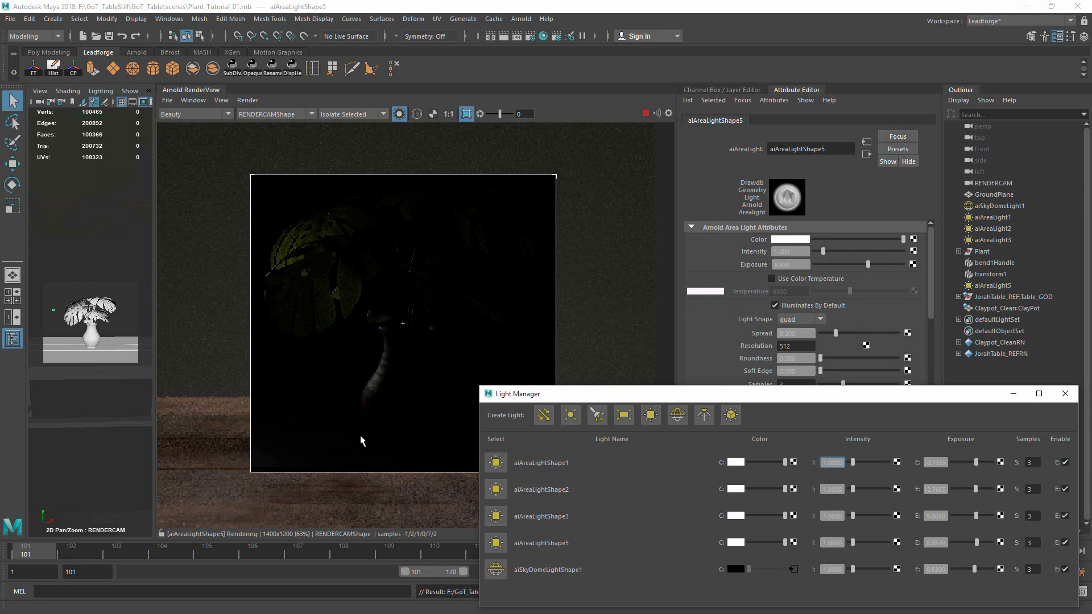
{"action": "left_click", "coordinate": [497, 518]}
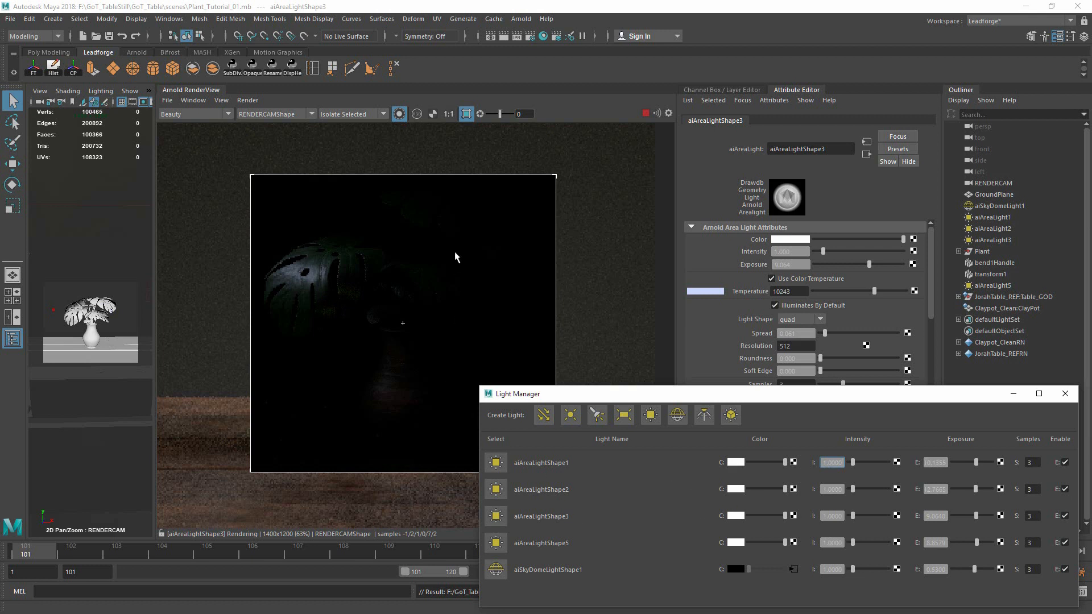
Turn off light isolation and compare the full render with aiAreaLightShape3 disabled and enabled again
{"action": "left_click", "coordinate": [398, 115]}
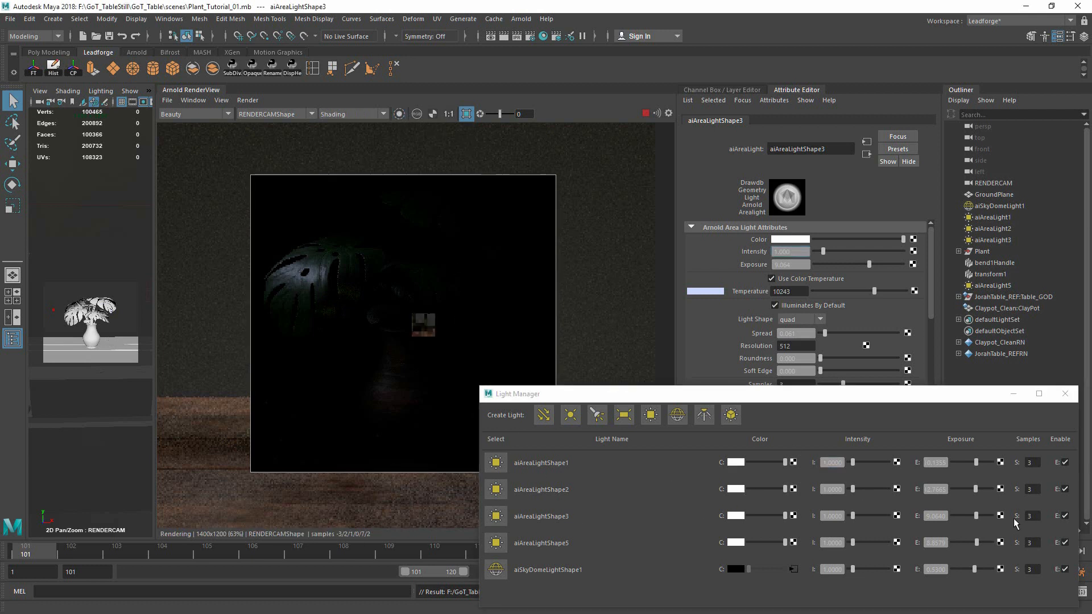
{"action": "left_click", "coordinate": [1065, 516]}
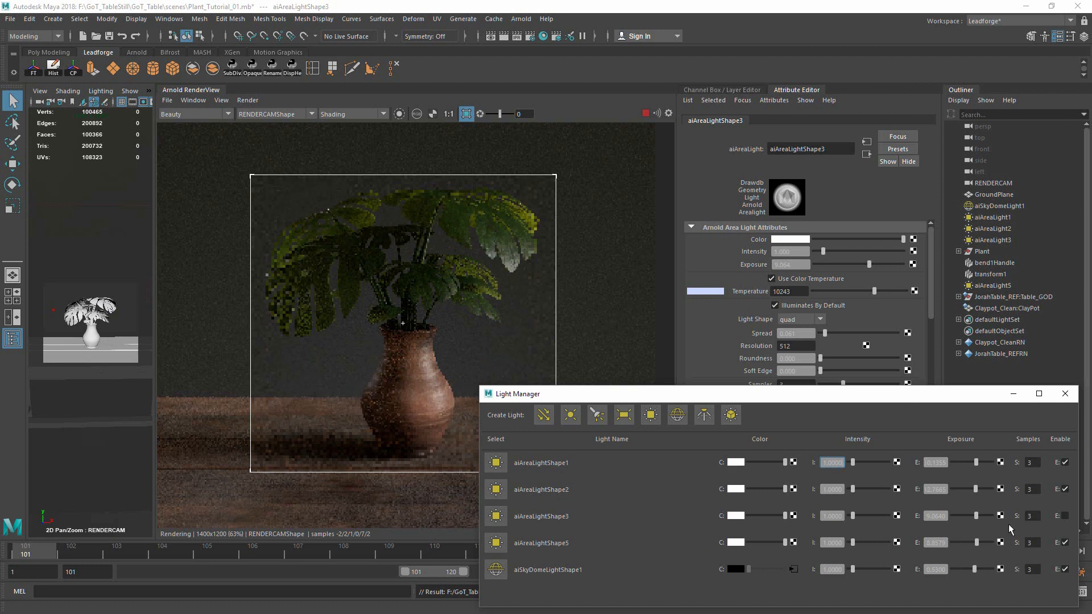
{"action": "left_click", "coordinate": [1064, 516]}
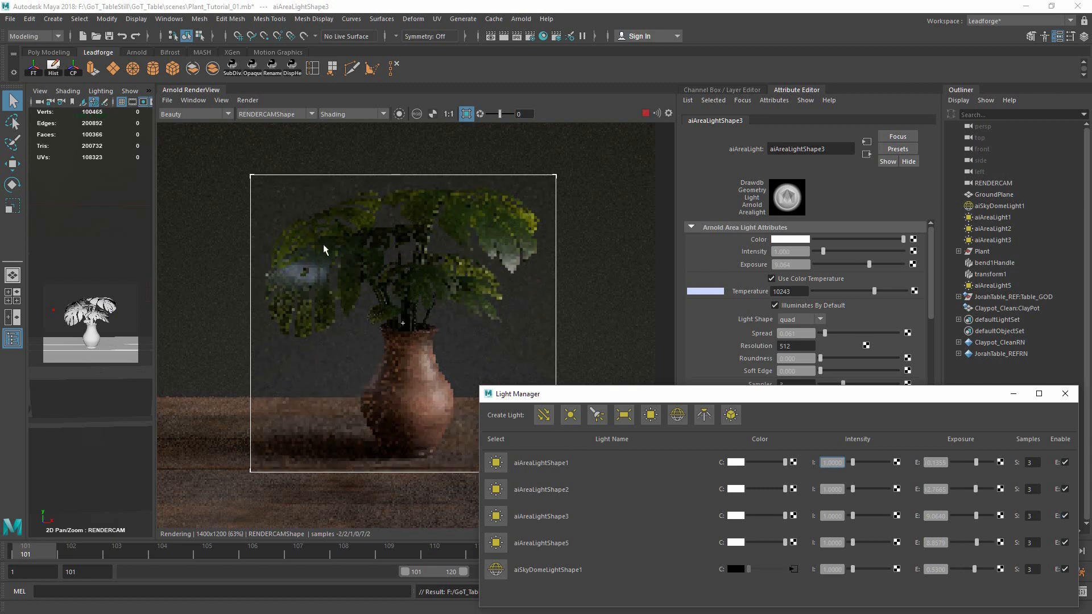
Isolate aiAreaLightShape2, aiAreaLightShape1 and aiSkyDomeLightShape1 in turn to examine each light's contribution to the render
{"action": "left_click", "coordinate": [399, 114]}
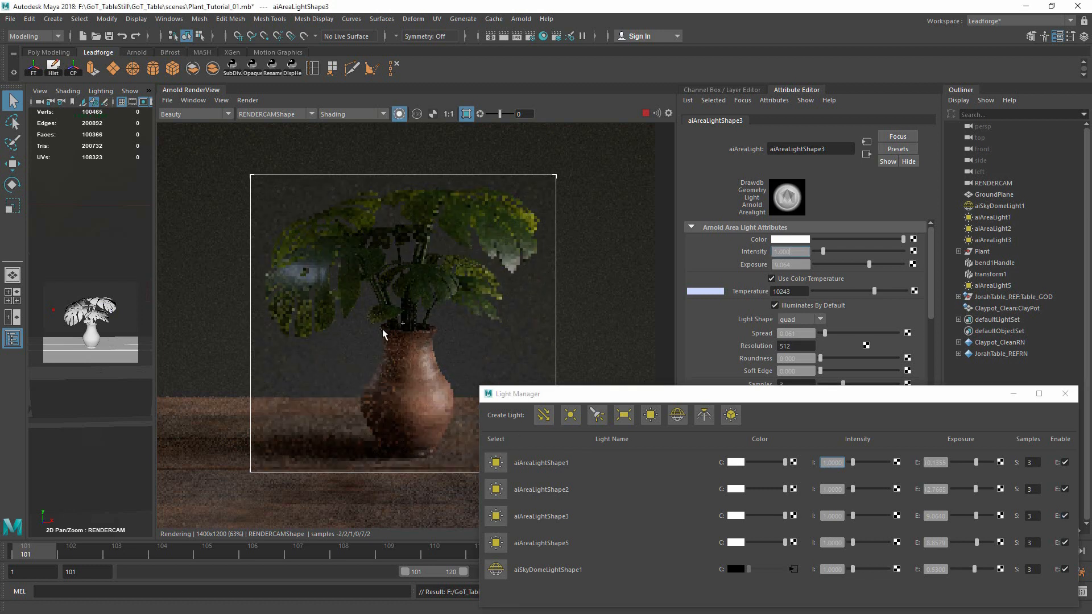
{"action": "left_click", "coordinate": [501, 494]}
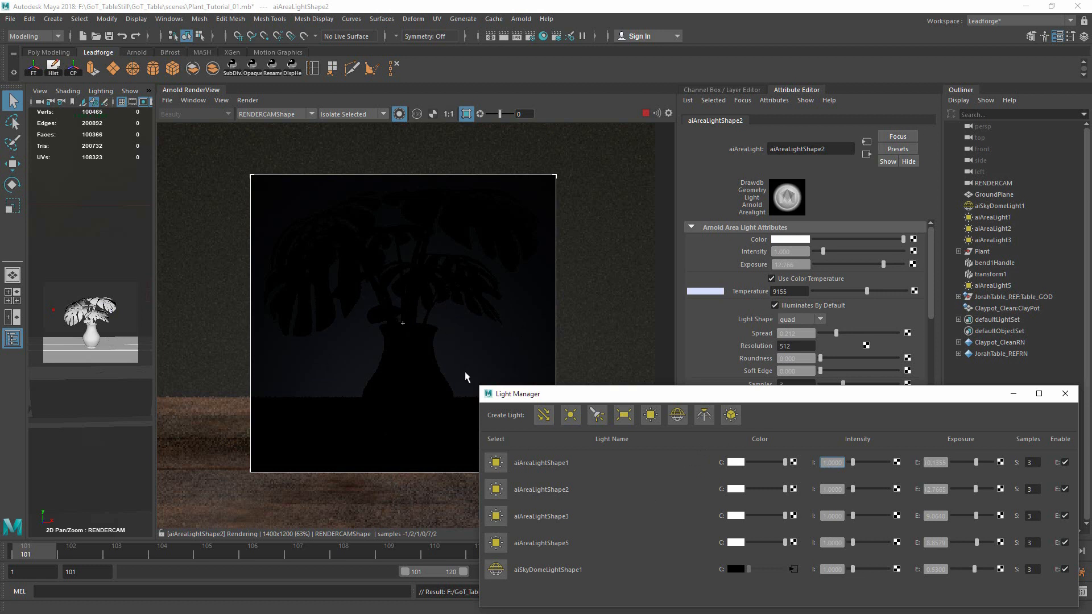
{"action": "left_click", "coordinate": [498, 467]}
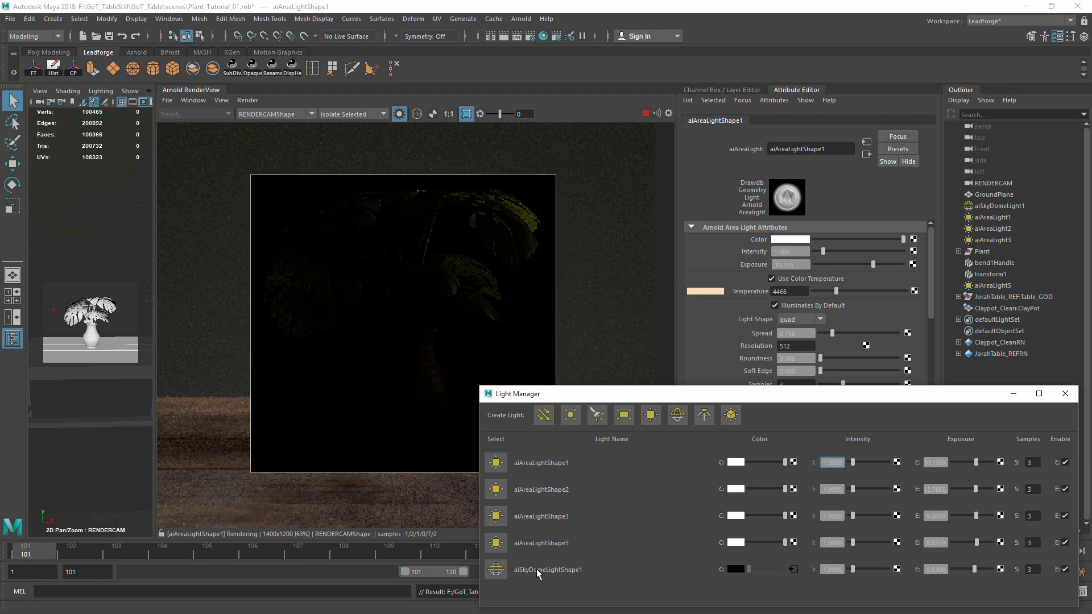
{"action": "left_click", "coordinate": [503, 568]}
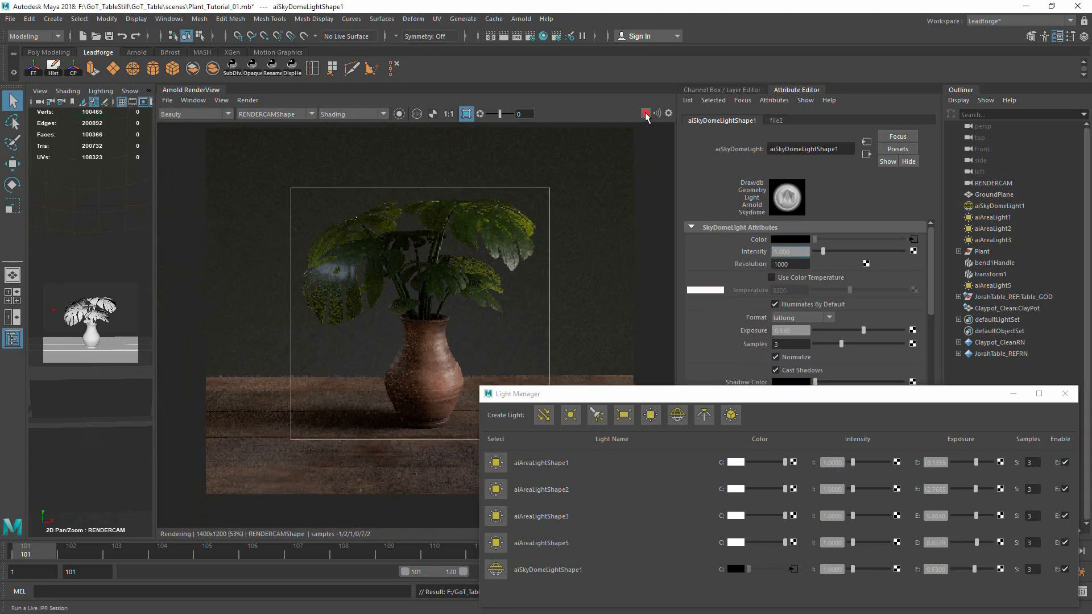
Select the Leaf_07 leaf, narrow the crop region to it, and restart its render with Hypershade alongside
{"action": "mouse_move", "coordinate": [740, 393]}
{"action": "left_mouse_down"}
{"action": "mouse_move", "coordinate": [711, 363]}
{"action": "mouse_move", "coordinate": [718, 383]}
{"action": "left_mouse_up"}
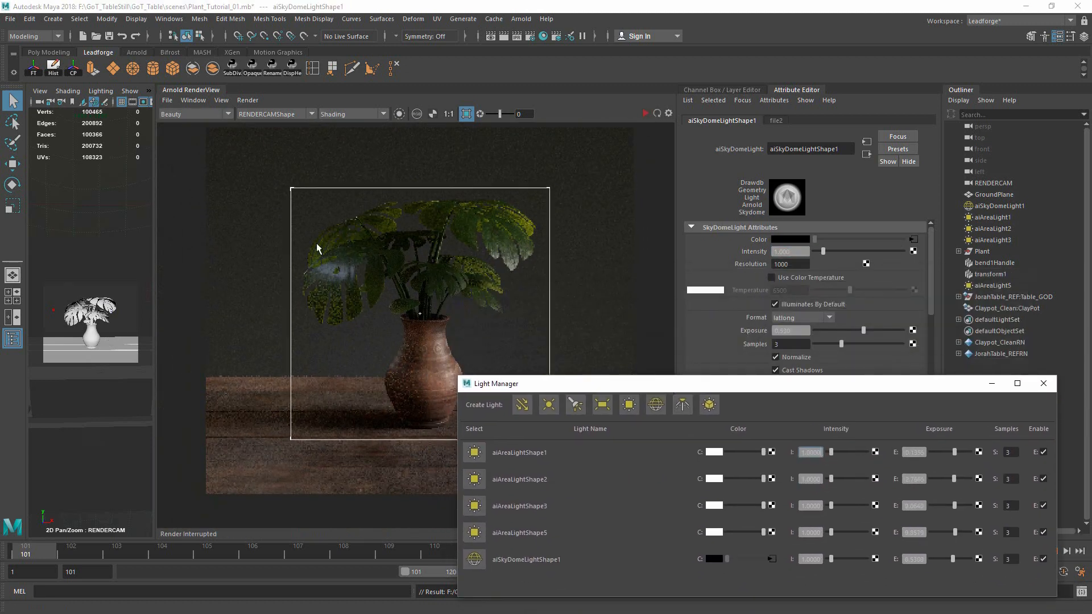
{"action": "left_click", "coordinate": [346, 264]}
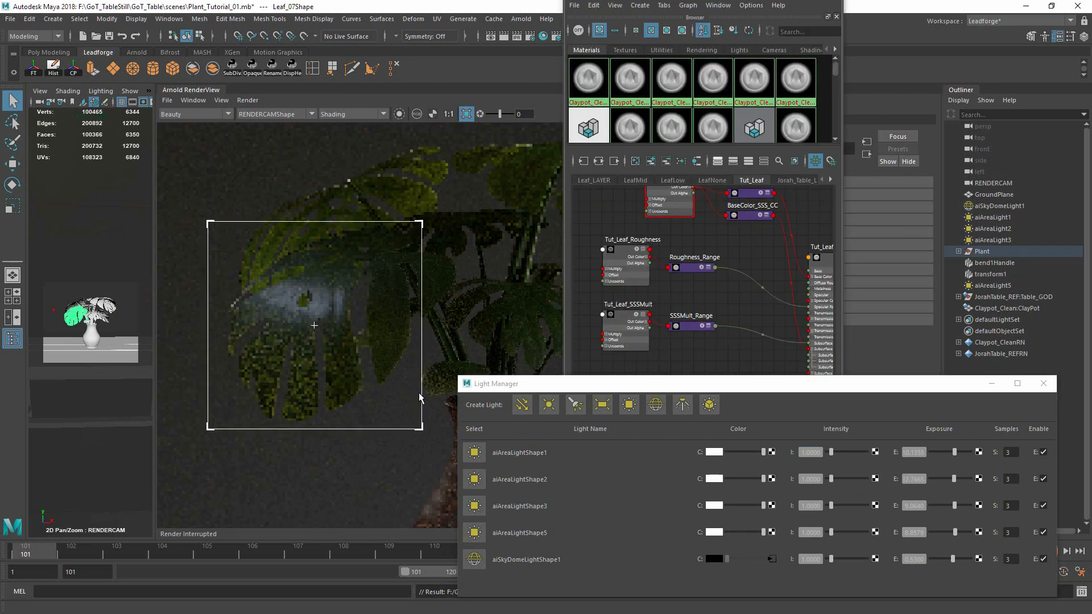
{"action": "left_click_drag", "start_coordinate": [654, 3], "coordinate": [978, 3]}
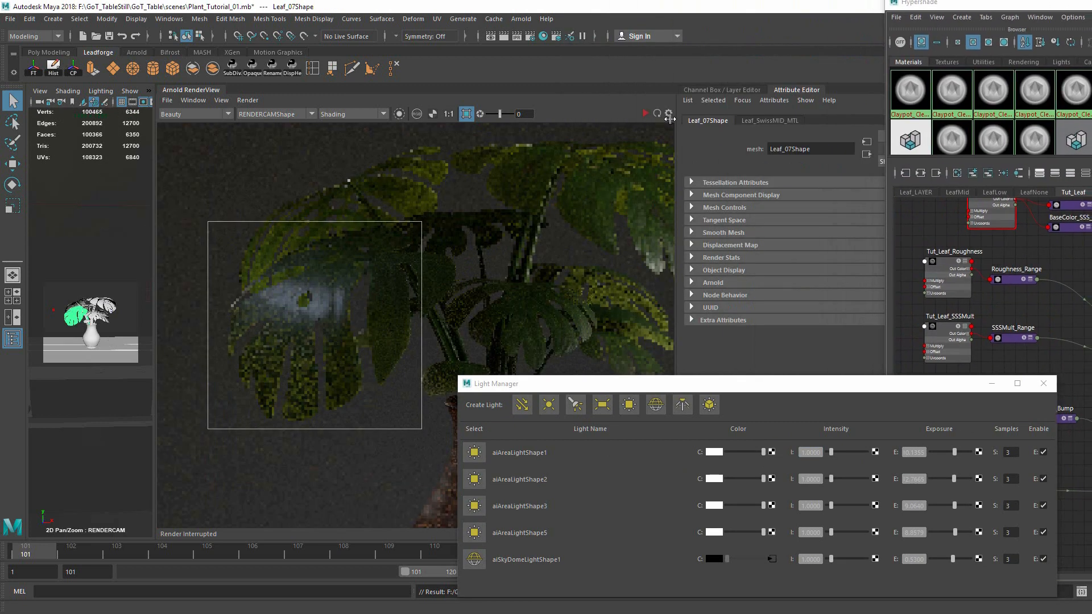
{"action": "left_click", "coordinate": [646, 114]}
{"action": "left_click_drag", "start_coordinate": [931, 225], "coordinate": [737, 223]}
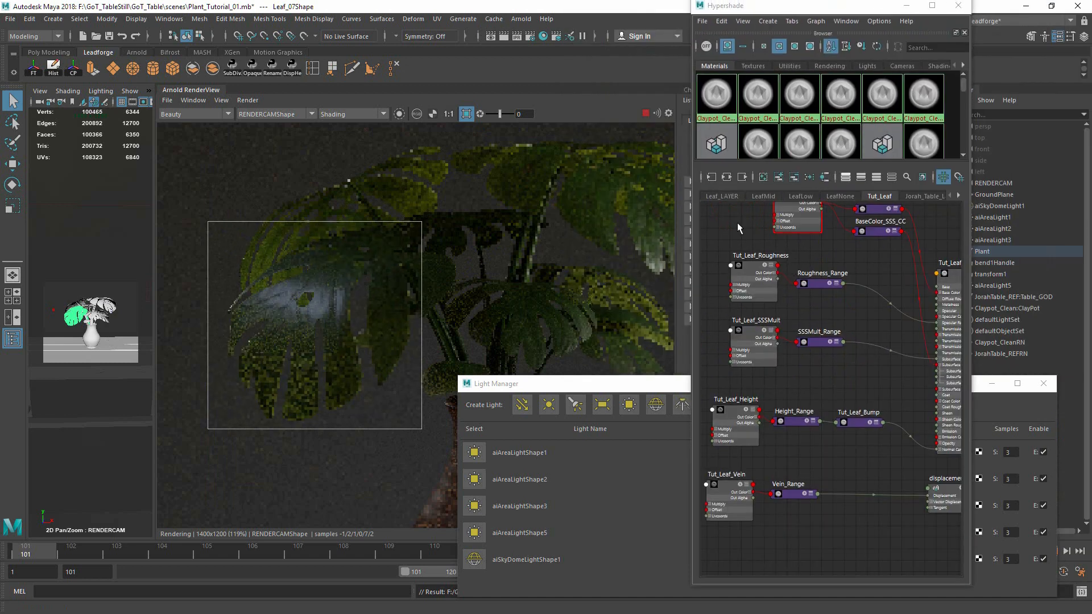
{"action": "left_click", "coordinate": [645, 113]}
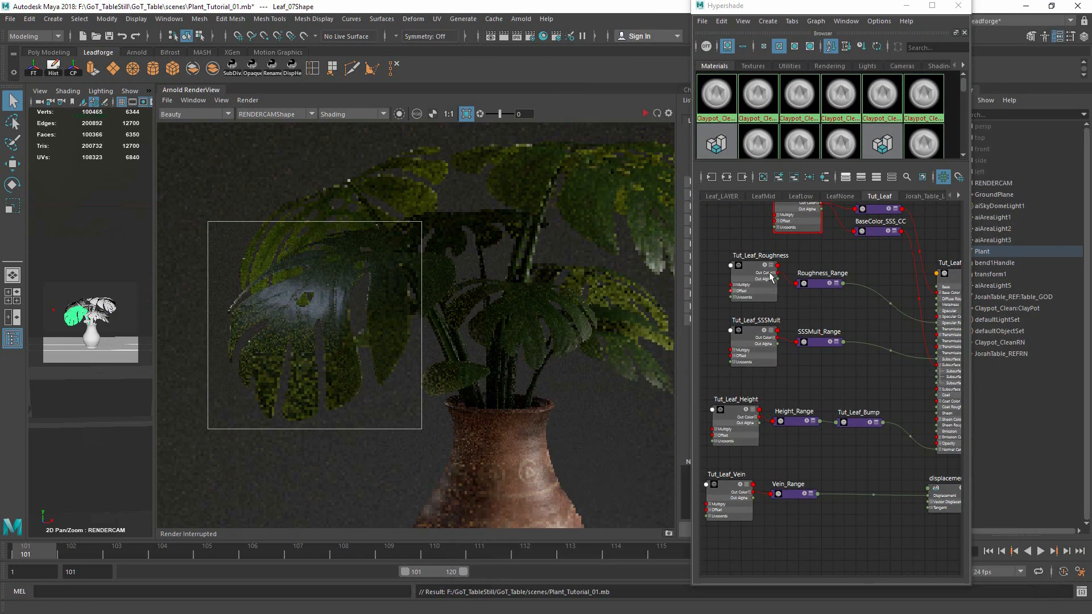
{"action": "left_click_drag", "start_coordinate": [769, 277], "coordinate": [781, 300]}
{"action": "left_click", "coordinate": [645, 113]}
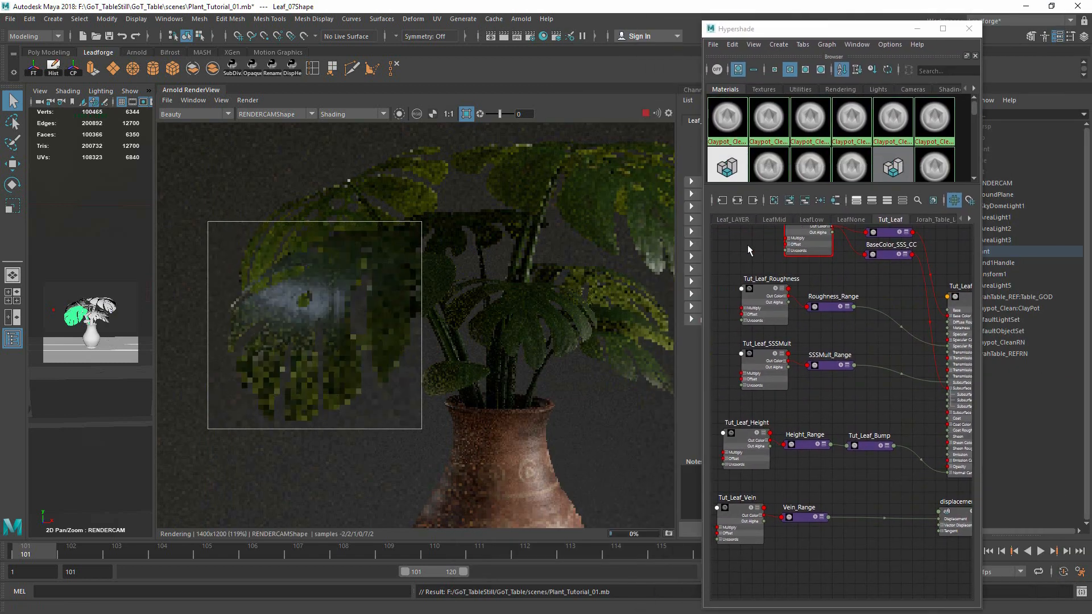
{"action": "left_click", "coordinate": [645, 113]}
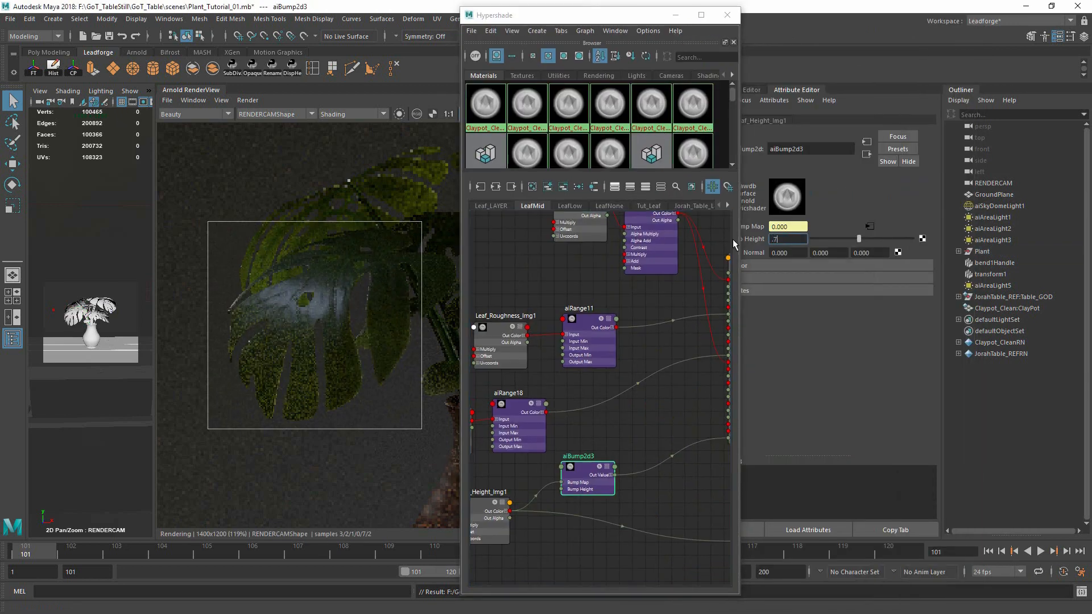
Set the bump height of aiBump2d3 to 1
{"action": "key", "text": "Return"}
{"action": "type", "text": "1"}
{"action": "key", "text": "Return"}
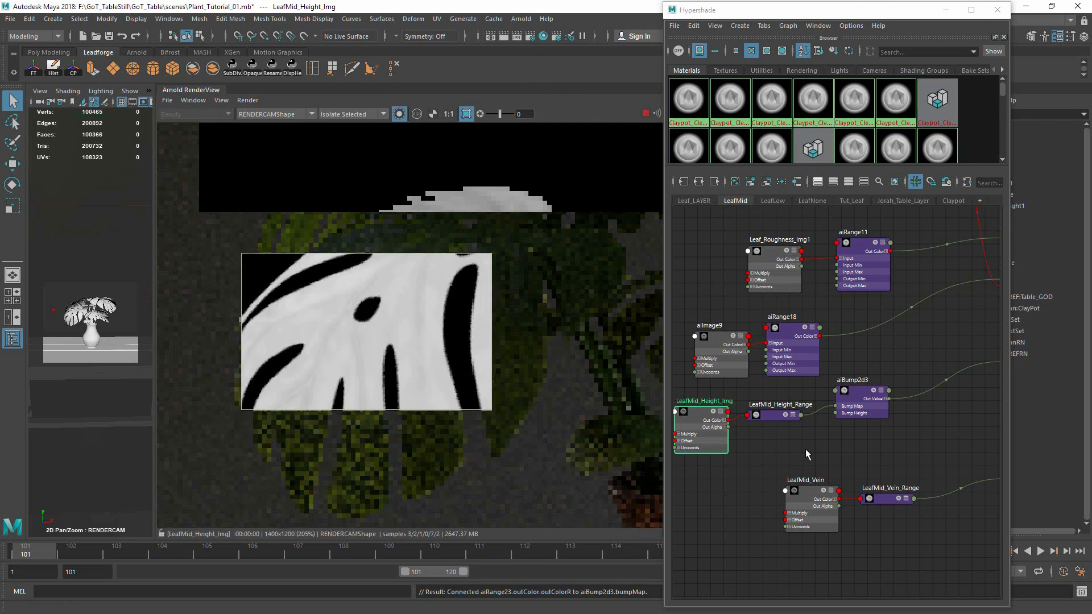
Set LeafMid_Height_Range's Input Min to 0.51 and enlarge the render's crop region to cover more of the leaf
{"action": "left_click", "coordinate": [773, 416]}
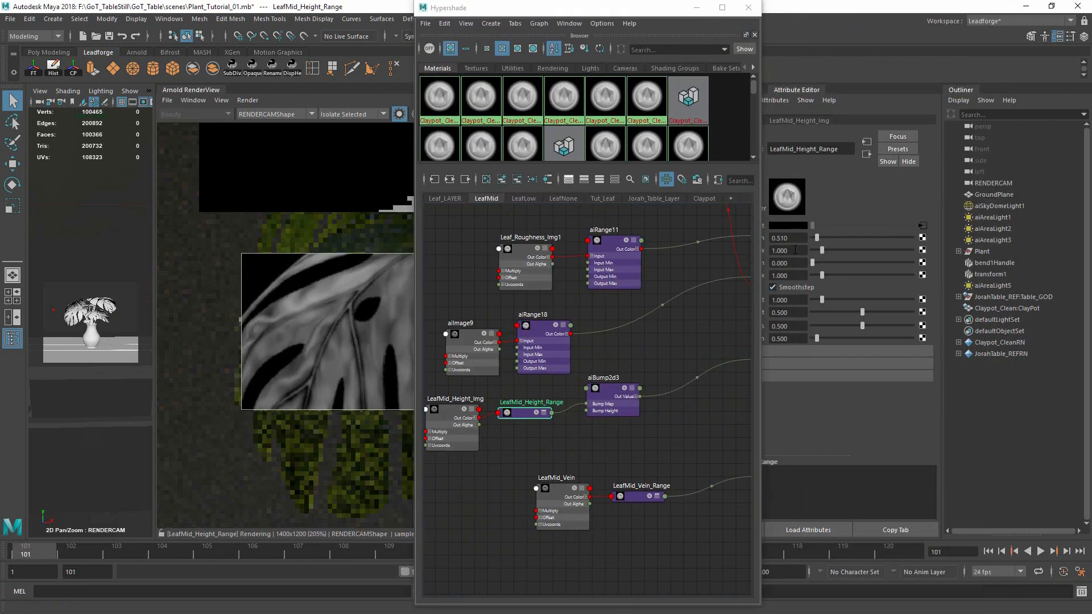
{"action": "key", "text": "Tab"}
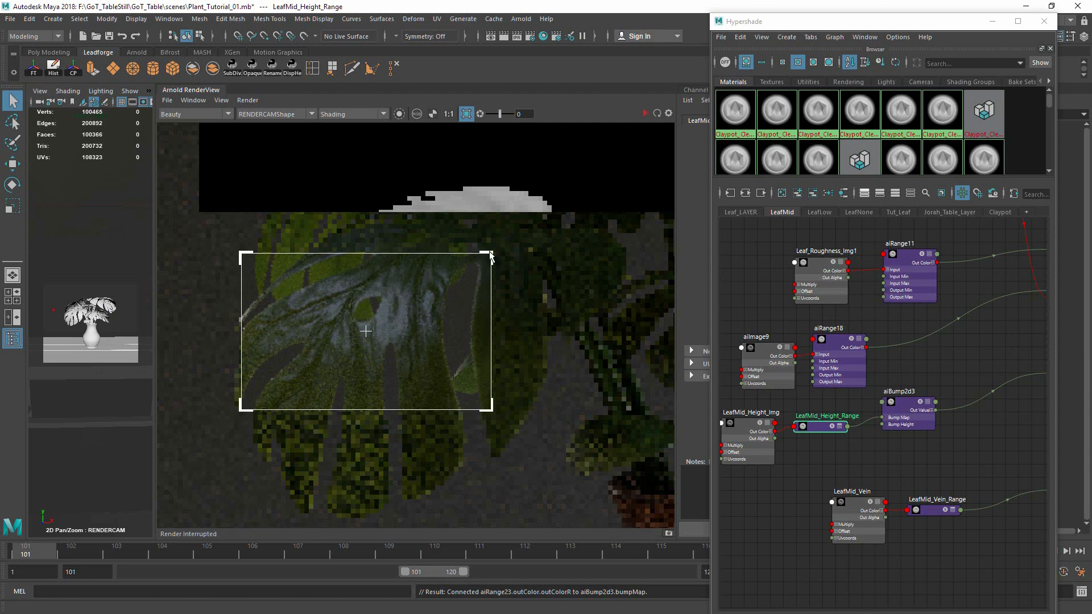
{"action": "left_click_drag", "start_coordinate": [491, 256], "coordinate": [563, 234]}
{"action": "left_click_drag", "start_coordinate": [563, 419], "coordinate": [534, 503]}
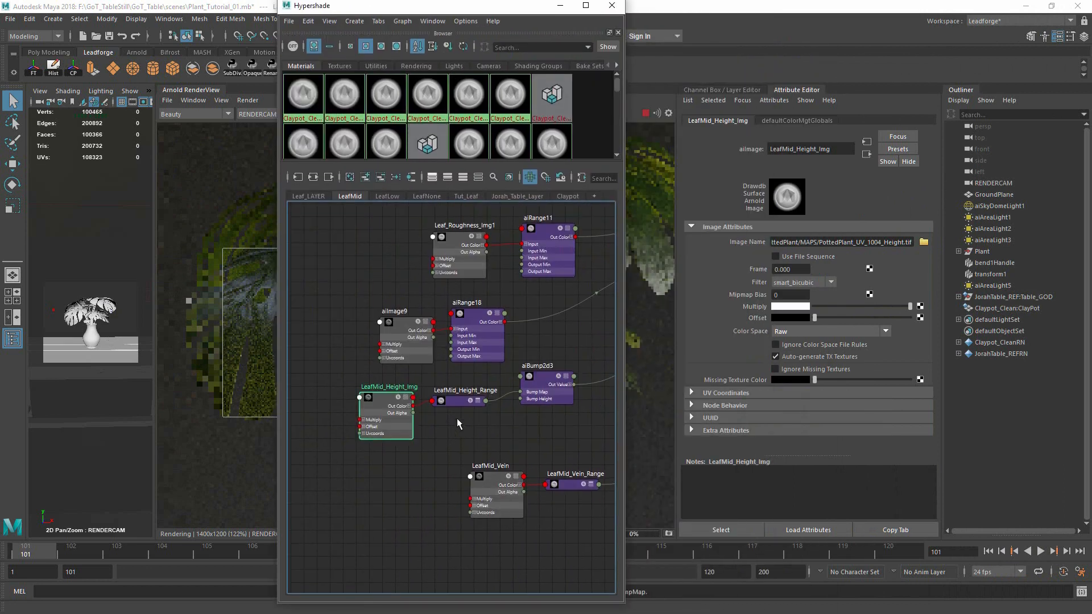
Stop the leaf render and add an aiNoise node below the height nodes in the LeafMid graph
{"action": "left_click", "coordinate": [485, 401]}
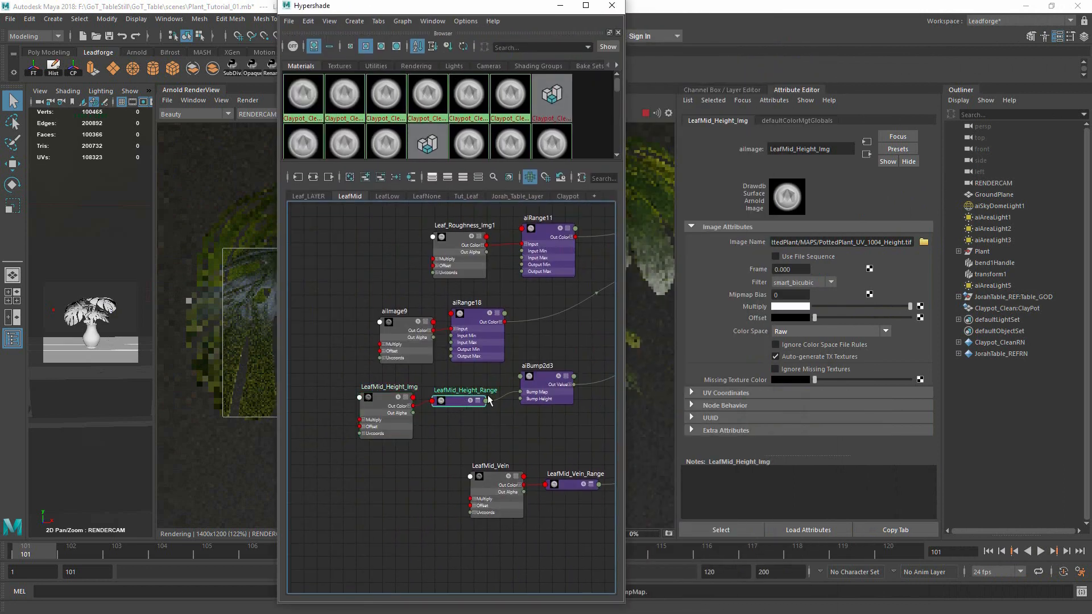
{"action": "left_click", "coordinate": [558, 374]}
{"action": "left_click_drag", "start_coordinate": [455, 5], "coordinate": [839, 0]}
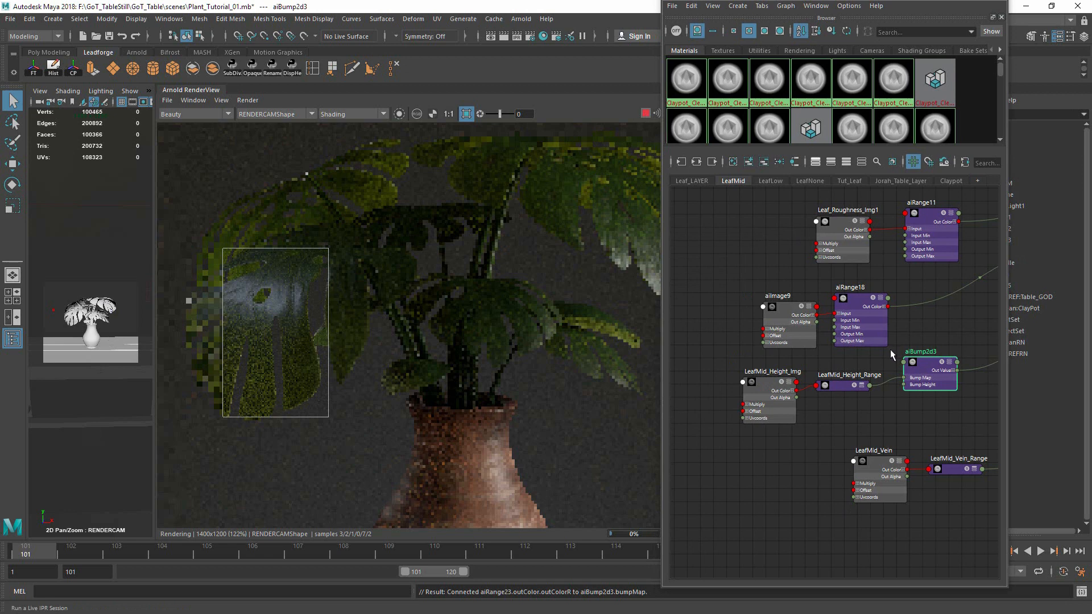
{"action": "left_click", "coordinate": [645, 114]}
{"action": "middle_click_drag", "start_coordinate": [876, 379], "coordinate": [849, 362], "text": "alt"}
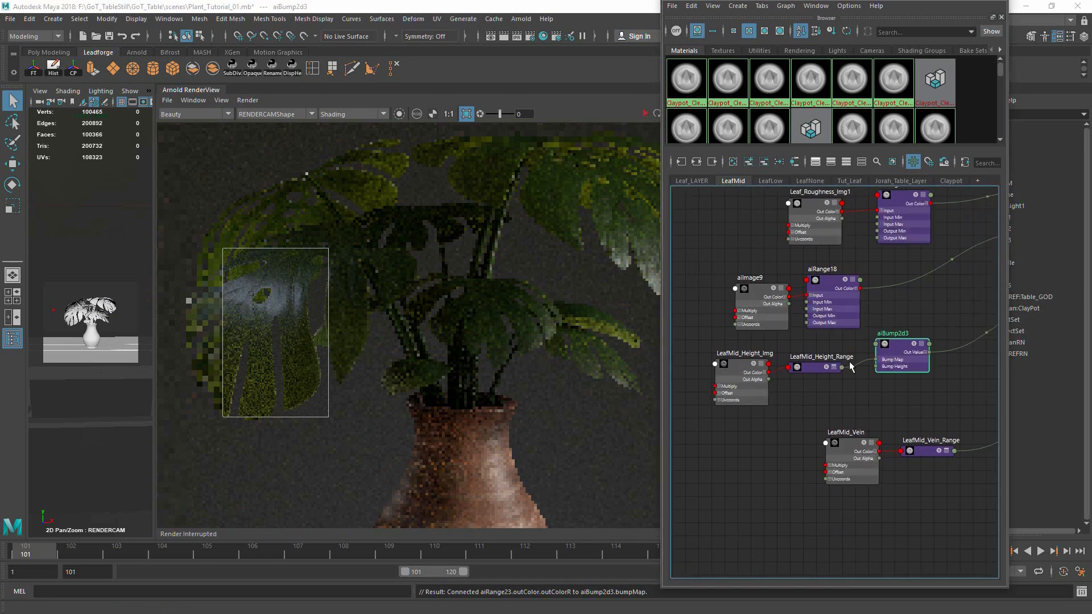
{"action": "left_click", "coordinate": [765, 447]}
{"action": "key", "text": "Tab"}
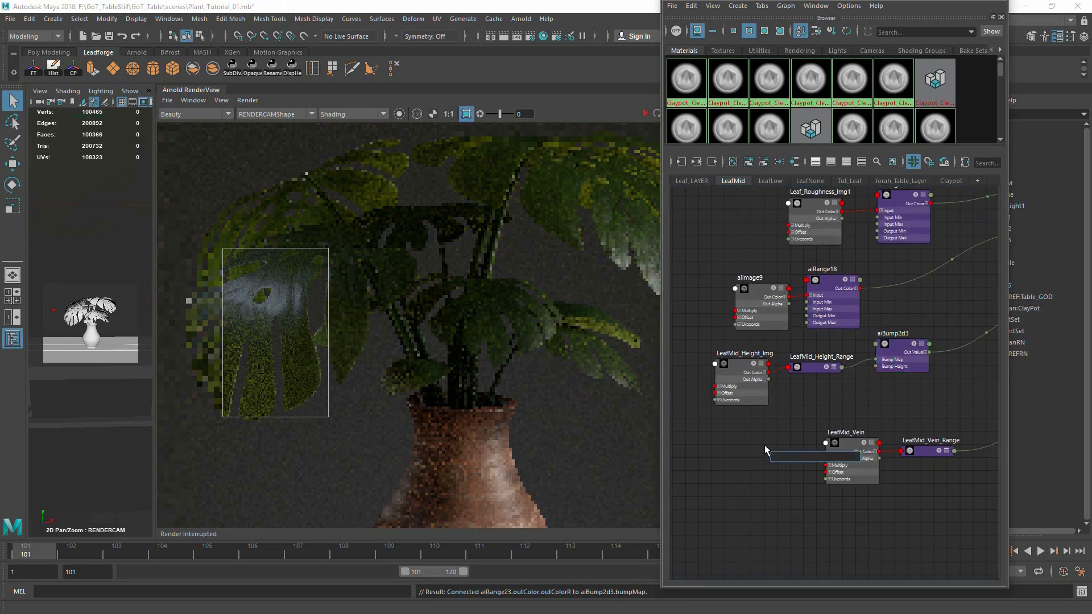
{"action": "type", "text": "aiNoise"}
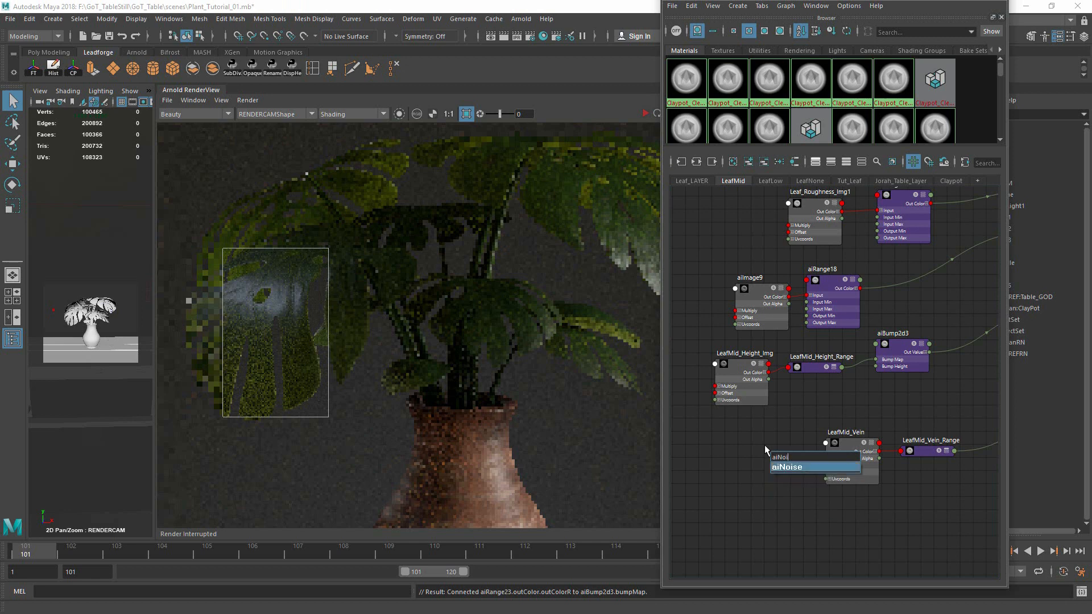
{"action": "key", "text": "Return"}
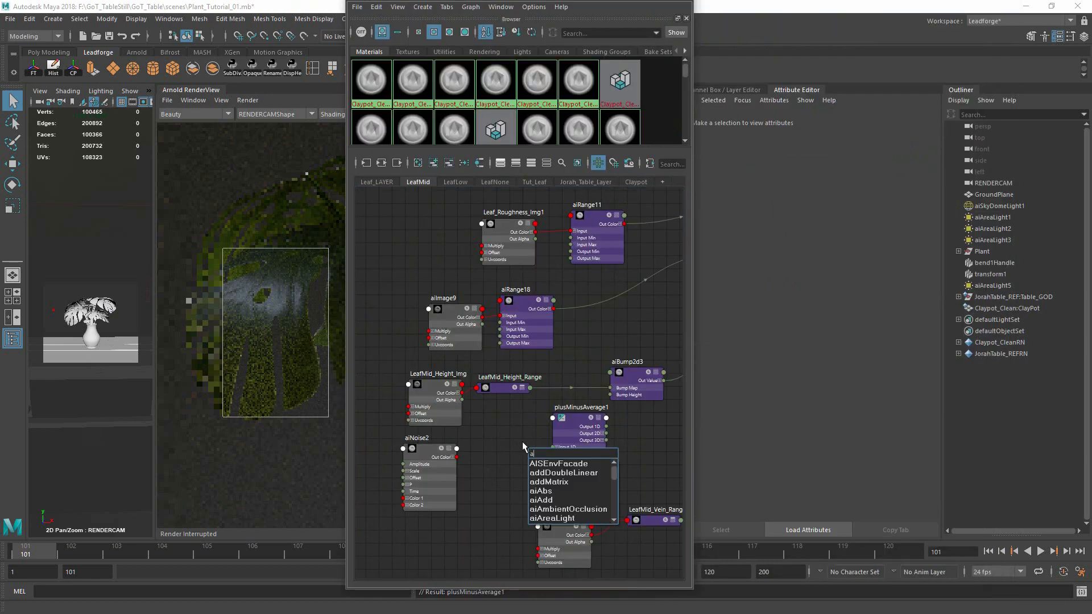
Add an aiAdd node below aiBump2d3 and delete plusMinusAverage1 from the graph
{"action": "type", "text": "iAdd"}
{"action": "key", "text": "Return"}
{"action": "left_click", "coordinate": [634, 430]}
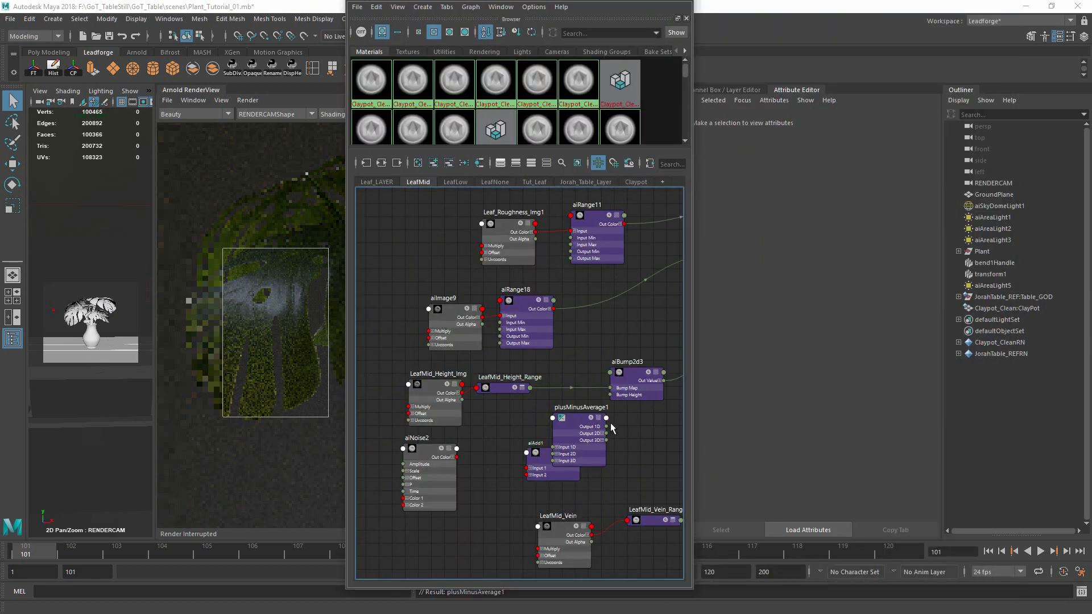
{"action": "left_click", "coordinate": [593, 421]}
{"action": "key", "text": "Delete"}
{"action": "left_click_drag", "start_coordinate": [555, 455], "coordinate": [587, 432]}
Connect the color outputs of LeafMid_Height_Range and aiNoise2 to Input 1 and Input 2 of aiAdd1
{"action": "left_click", "coordinate": [505, 390]}
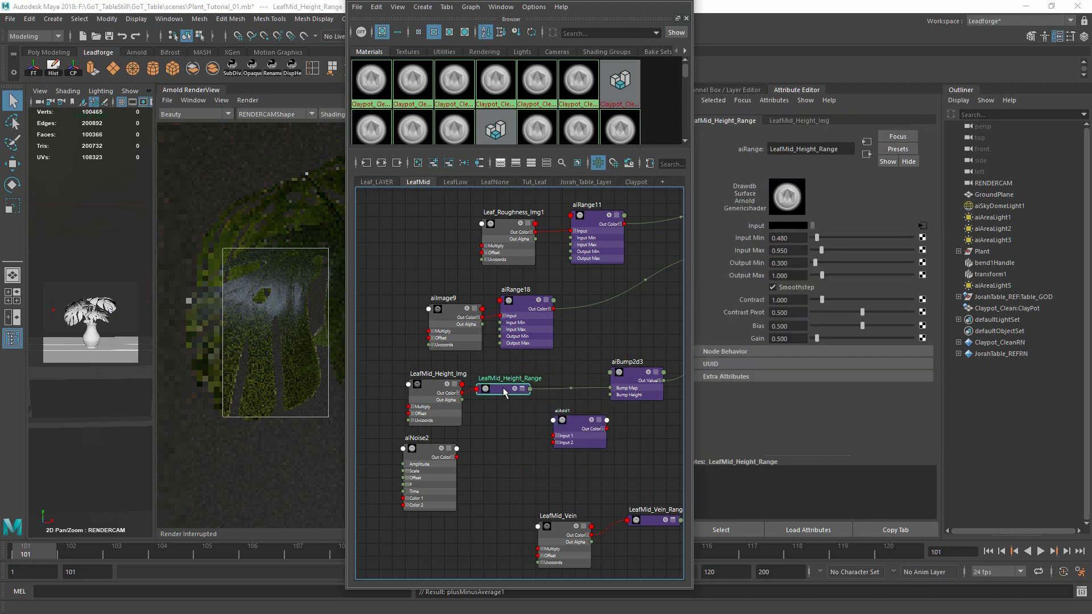
{"action": "key", "text": "2"}
{"action": "left_click_drag", "start_coordinate": [505, 389], "coordinate": [554, 436]}
{"action": "left_click_drag", "start_coordinate": [429, 449], "coordinate": [436, 460]}
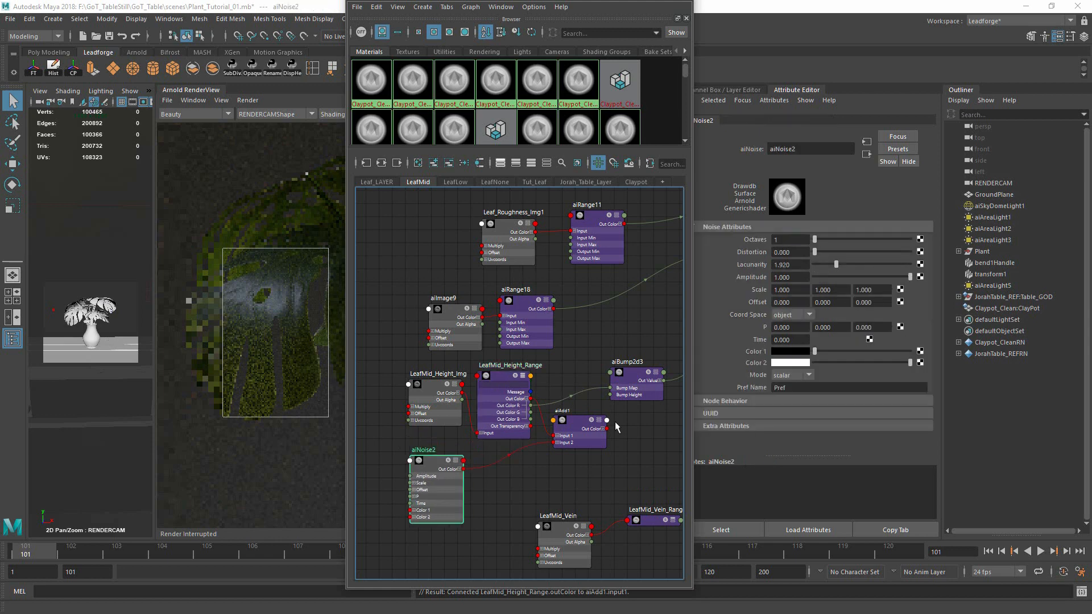
Feed aiAdd1's red output into aiBump2d3's bump map and rearrange the surrounding nodes
{"action": "left_click_drag", "start_coordinate": [636, 373], "coordinate": [657, 374]}
{"action": "middle_click_drag", "start_coordinate": [643, 409], "coordinate": [603, 424], "text": "alt"}
{"action": "left_click", "coordinate": [561, 441]}
{"action": "left_click_drag", "start_coordinate": [566, 449], "coordinate": [591, 401]}
{"action": "left_click_drag", "start_coordinate": [540, 434], "coordinate": [544, 453]}
{"action": "middle_click_drag", "start_coordinate": [529, 467], "coordinate": [585, 447], "text": "alt"}
{"action": "left_click_drag", "start_coordinate": [454, 453], "coordinate": [428, 455]}
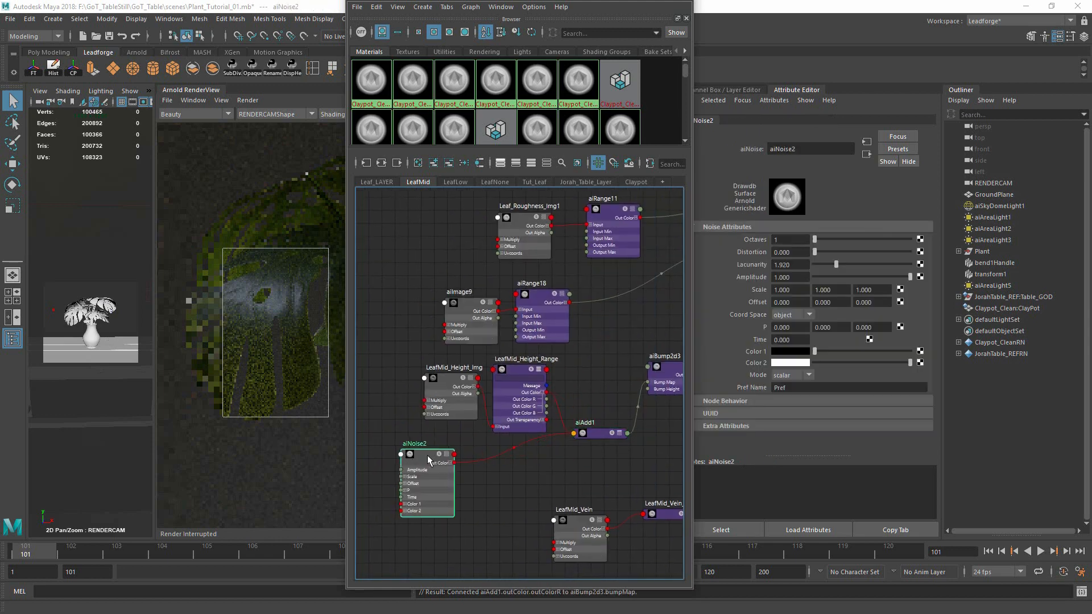
Insert a new aiRange node between aiNoise2 and Input 2 of aiAdd1
{"action": "left_click", "coordinate": [516, 488]}
{"action": "key", "text": "Tab"}
{"action": "type", "text": "aiRan"}
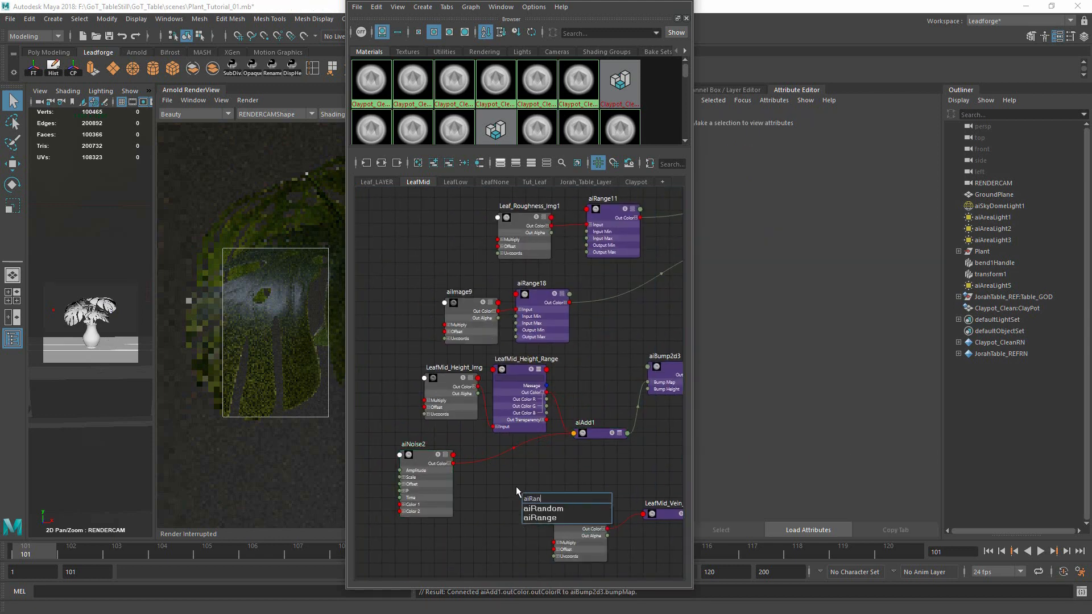
{"action": "key", "text": "Down"}
{"action": "key", "text": "Down"}
{"action": "key", "text": "Return"}
{"action": "left_click_drag", "start_coordinate": [554, 499], "coordinate": [502, 459]}
{"action": "left_click_drag", "start_coordinate": [453, 463], "coordinate": [573, 434]}
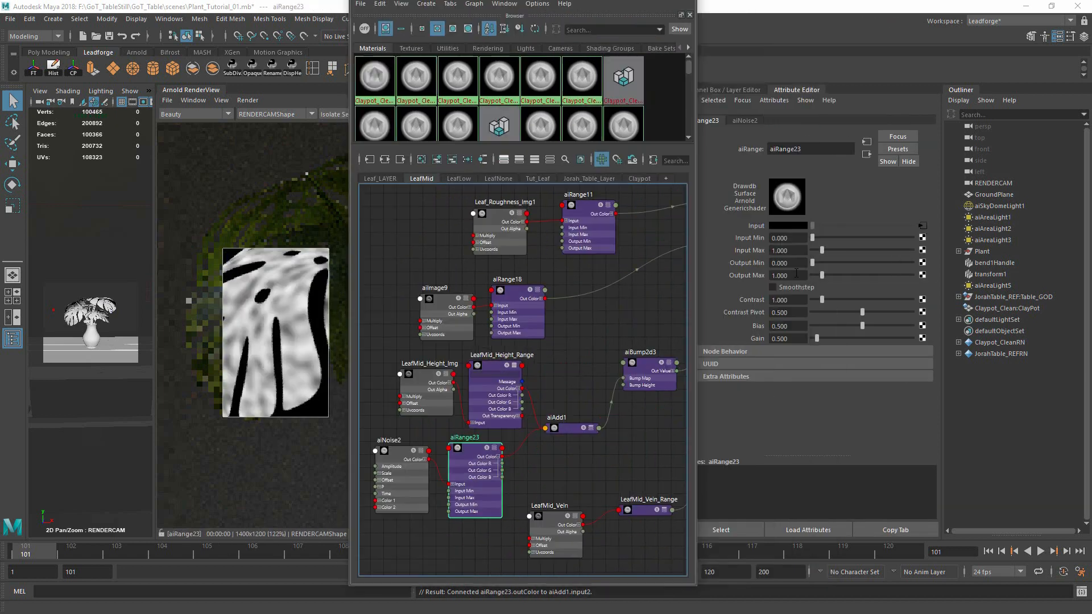
Set aiRange23's Output Max to 0.2 and check the combined result at aiAdd1
{"action": "left_click_drag", "start_coordinate": [796, 274], "coordinate": [689, 278]}
{"action": "type", "text": "0.2"}
{"action": "key", "text": "Return"}
{"action": "left_click", "coordinate": [570, 428]}
{"action": "left_click", "coordinate": [471, 452]}
Try 2 octaves on aiNoise2, return it to 1 and set its Distortion to about 0.9
{"action": "left_click", "coordinate": [401, 453]}
{"action": "left_click", "coordinate": [822, 239]}
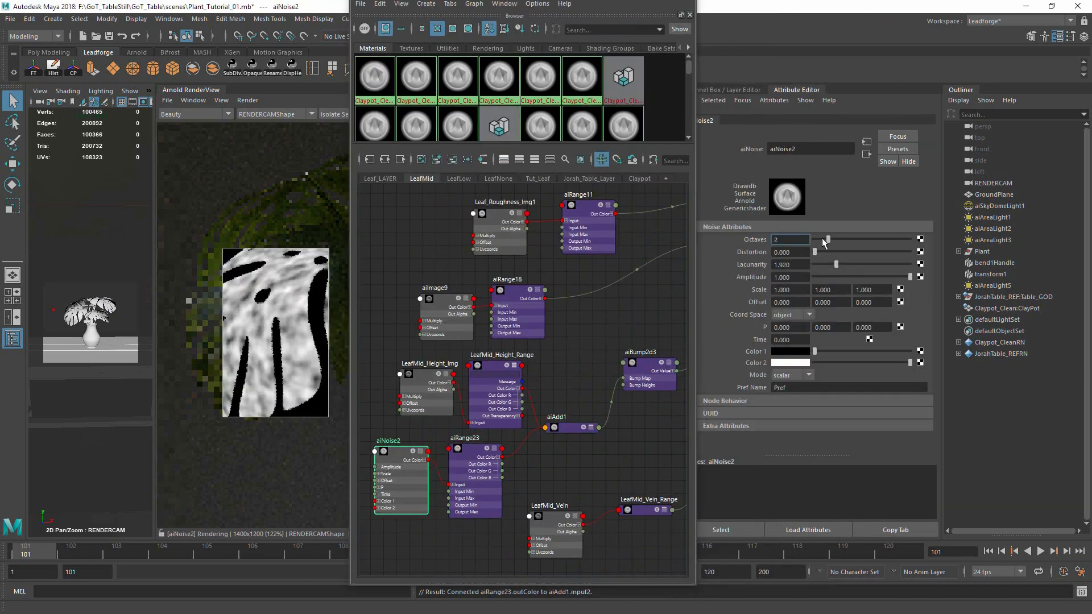
{"action": "left_click_drag", "start_coordinate": [822, 238], "coordinate": [814, 239]}
{"action": "left_click_drag", "start_coordinate": [814, 251], "coordinate": [822, 250]}
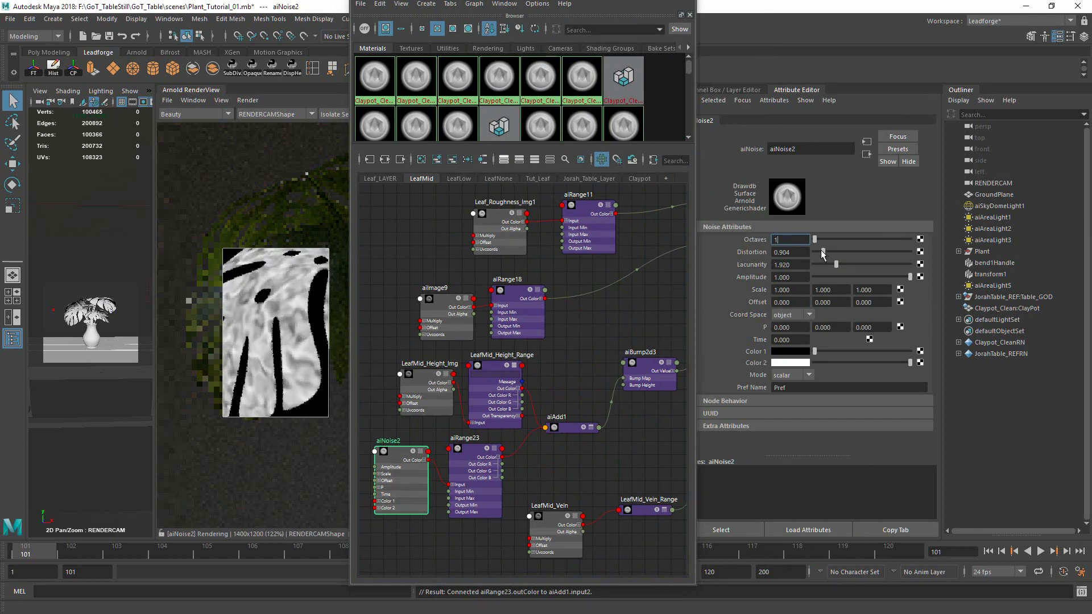
Try an Output Min of 0.1 on LeafMid_Height_Range
{"action": "left_click_drag", "start_coordinate": [796, 263], "coordinate": [738, 265]}
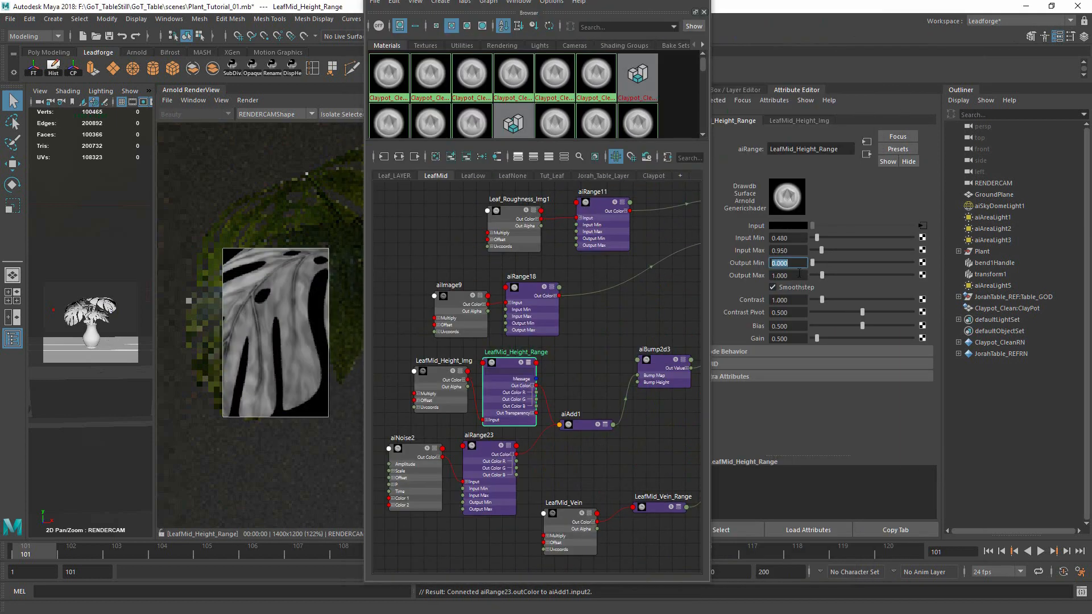
{"action": "type", "text": "0.1"}
{"action": "key", "text": "Tab"}
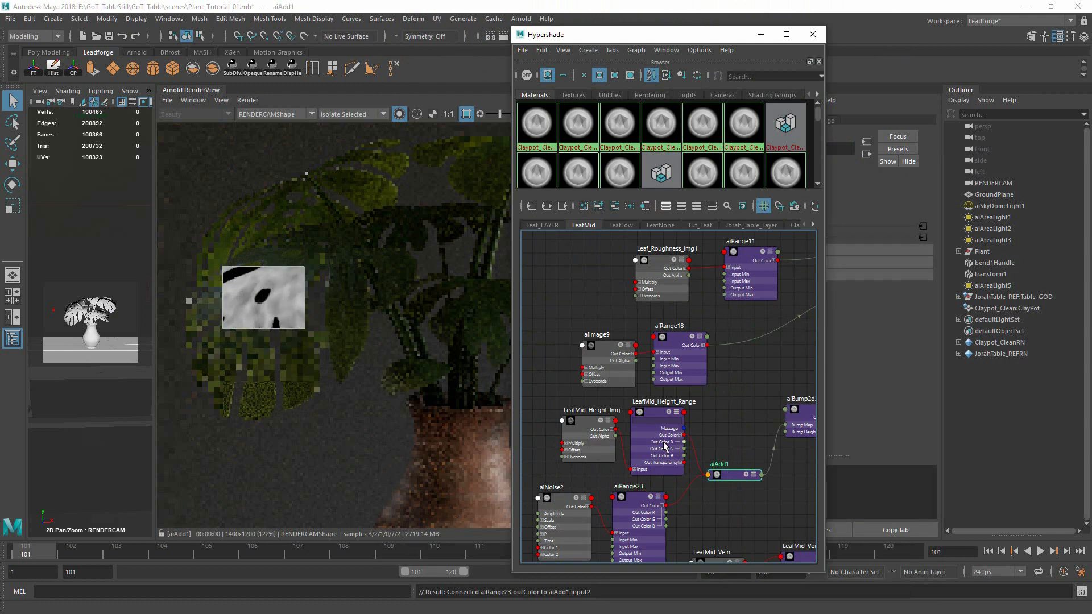
Compare the isolated outputs of LeafMid_Height_Range and aiAdd1, and check the aiBump2d3 result in the shaded render
{"action": "left_click", "coordinate": [653, 415]}
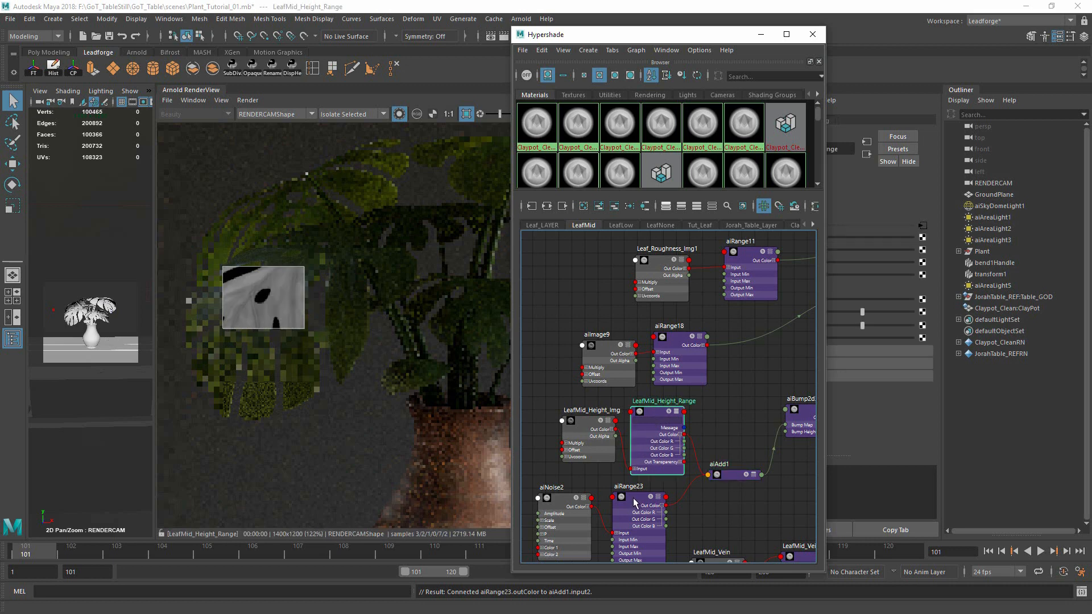
{"action": "left_click", "coordinate": [733, 474]}
{"action": "mouse_move", "coordinate": [740, 412]}
{"action": "right_mouse_down", "text": "alt"}
{"action": "mouse_move", "coordinate": [720, 411]}
{"action": "mouse_move", "coordinate": [762, 413]}
{"action": "right_mouse_up", "text": "alt"}
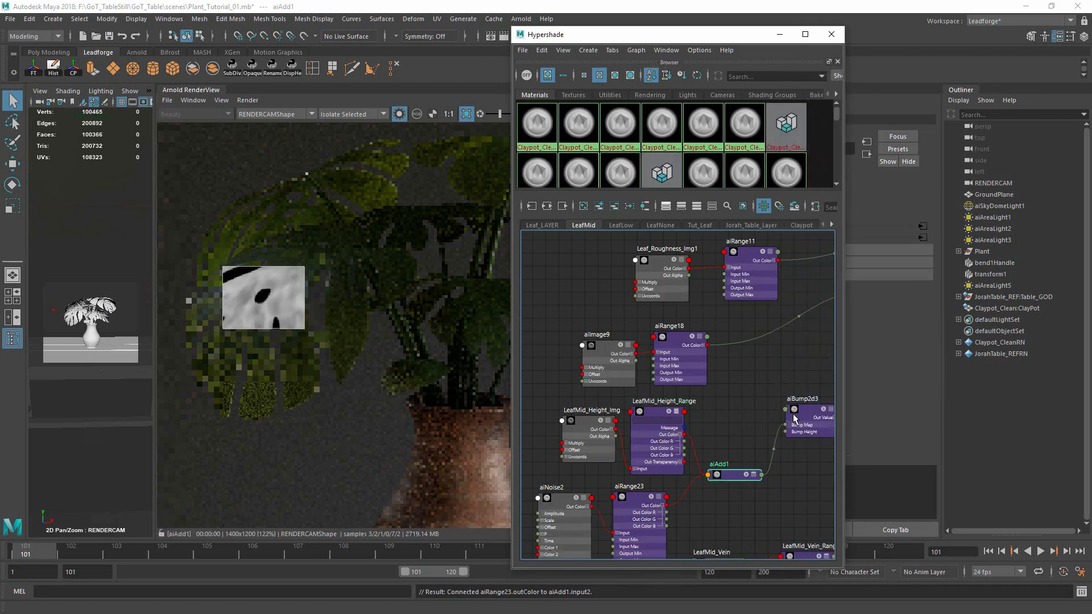
{"action": "left_click", "coordinate": [793, 414]}
{"action": "left_click", "coordinate": [725, 473]}
{"action": "left_click_drag", "start_coordinate": [597, 35], "coordinate": [797, 46]}
{"action": "left_click", "coordinate": [628, 432]}
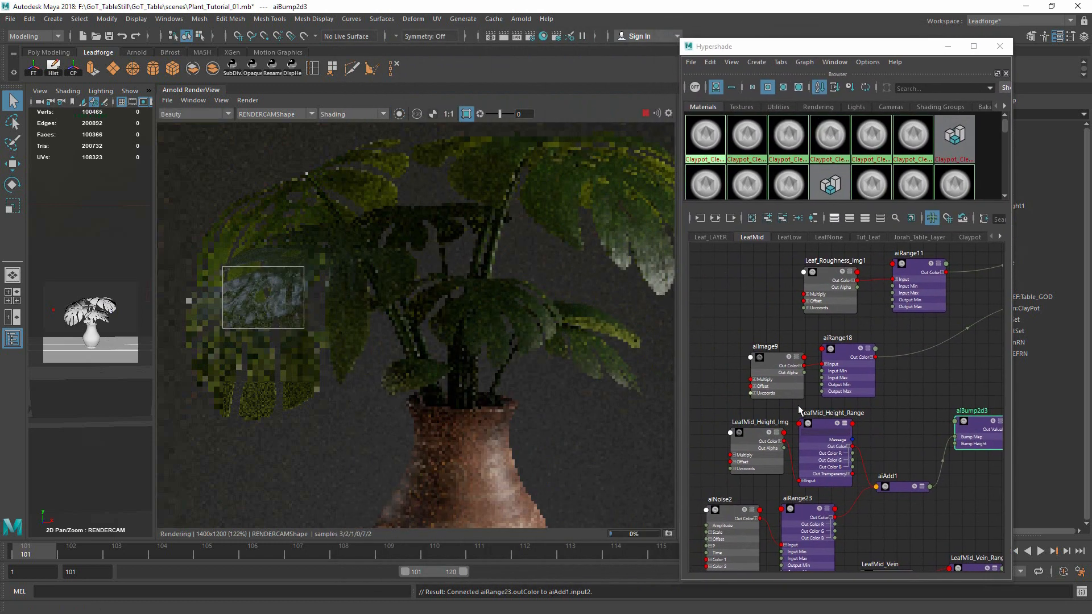
Set LeafMid_Height_Range's input range to 0–1 and output range to 0–0.2, check the leaf up close, and select aiRange23
{"action": "left_click", "coordinate": [817, 427]}
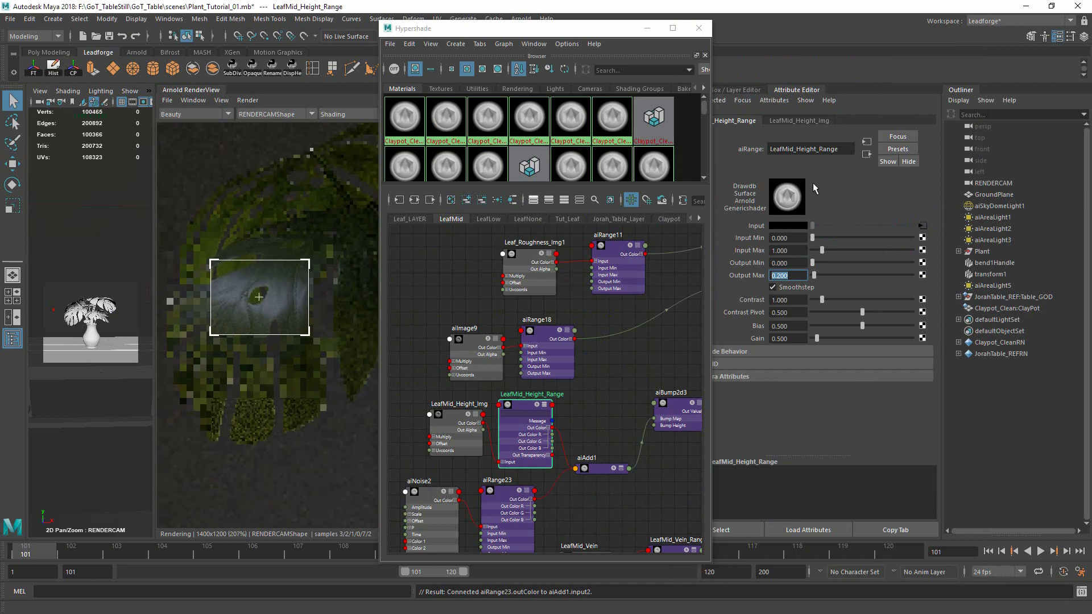
{"action": "scroll", "coordinate": [273, 295], "scroll_direction": "up", "scroll_amount": 3}
{"action": "scroll", "coordinate": [305, 277], "scroll_direction": "up", "scroll_amount": 1}
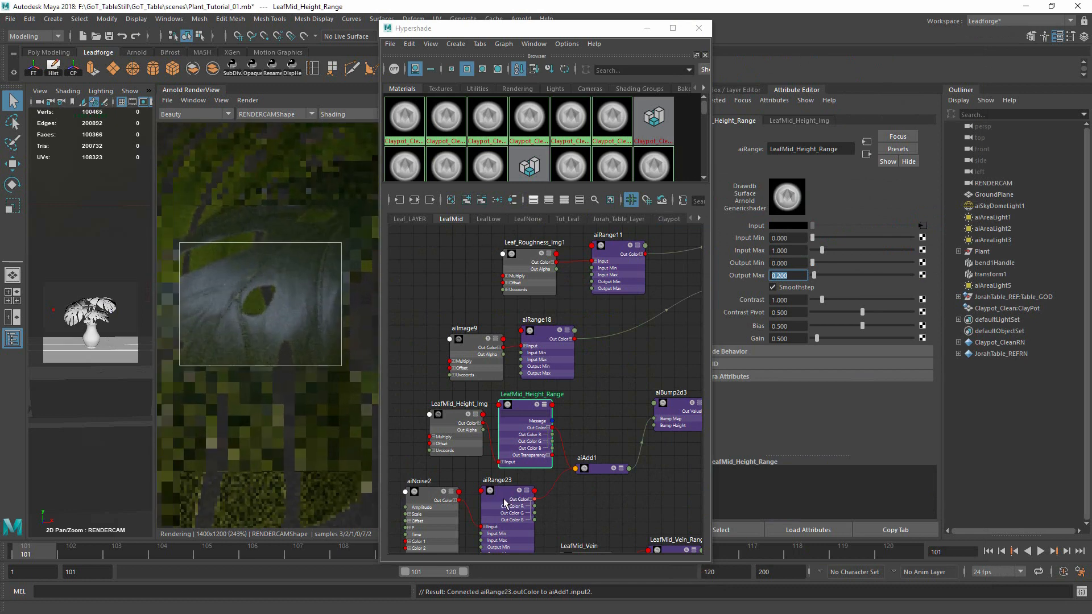
{"action": "left_click", "coordinate": [505, 502]}
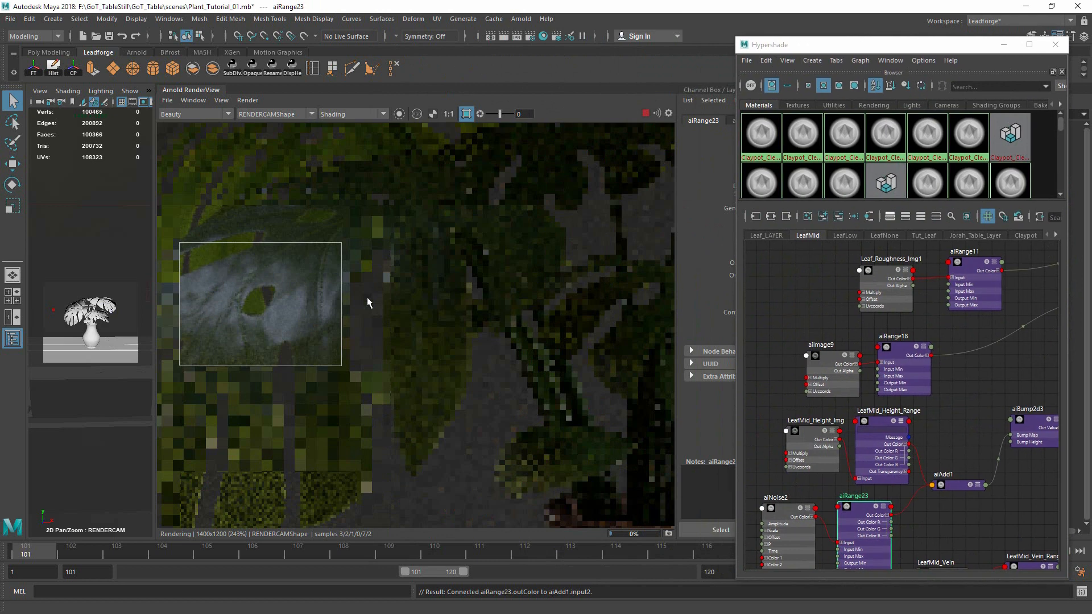
Turn off the crop region and examine the full render of the potted plant
{"action": "scroll", "coordinate": [381, 327], "scroll_direction": "down", "scroll_amount": 1}
{"action": "scroll", "coordinate": [394, 358], "scroll_direction": "down", "scroll_amount": 7}
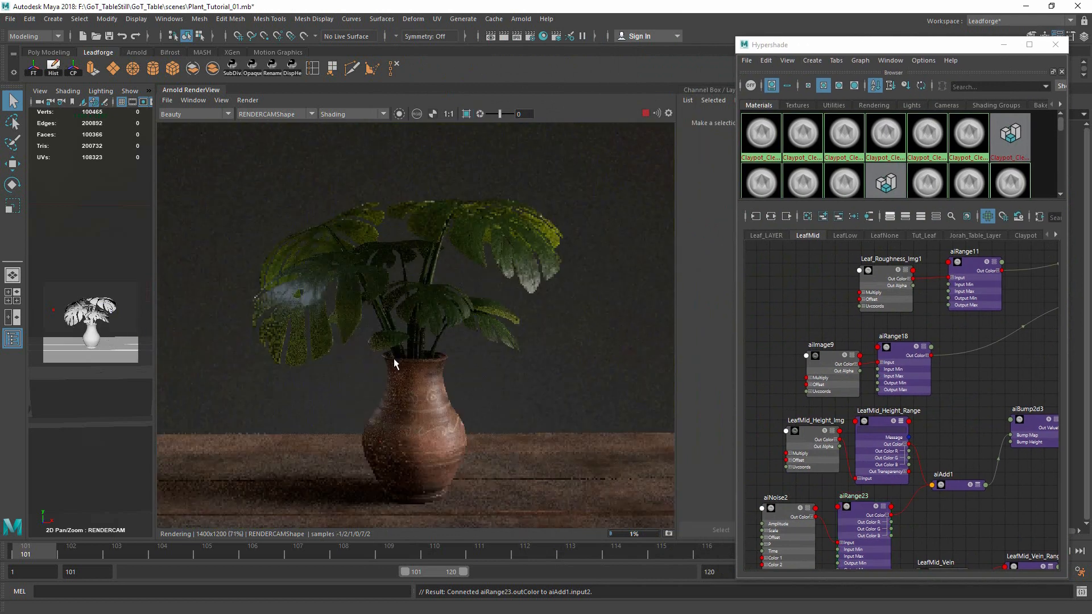
{"action": "middle_click_drag", "start_coordinate": [471, 350], "coordinate": [445, 353]}
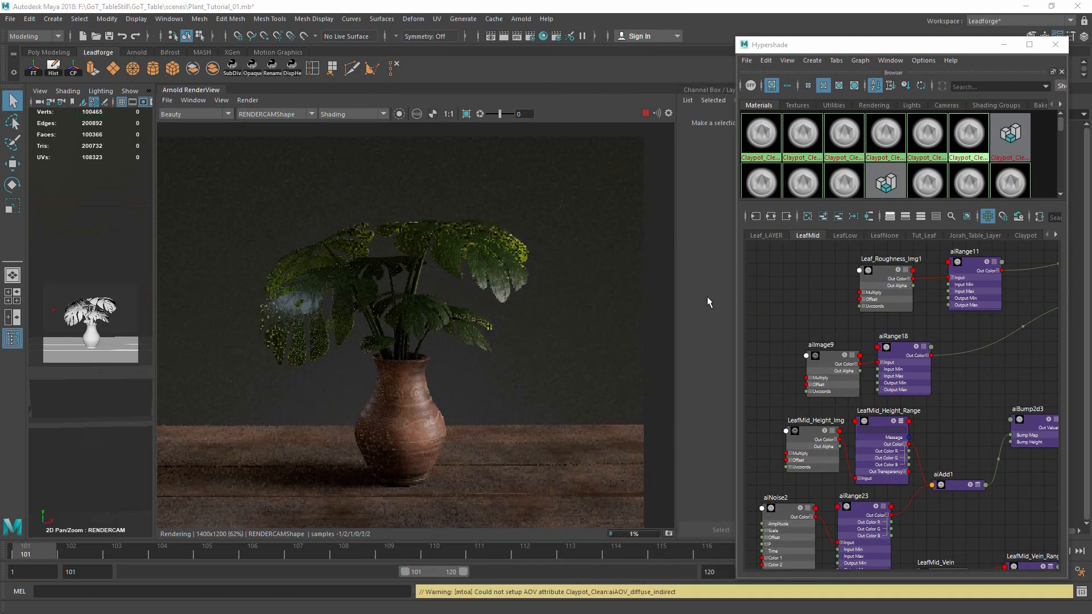